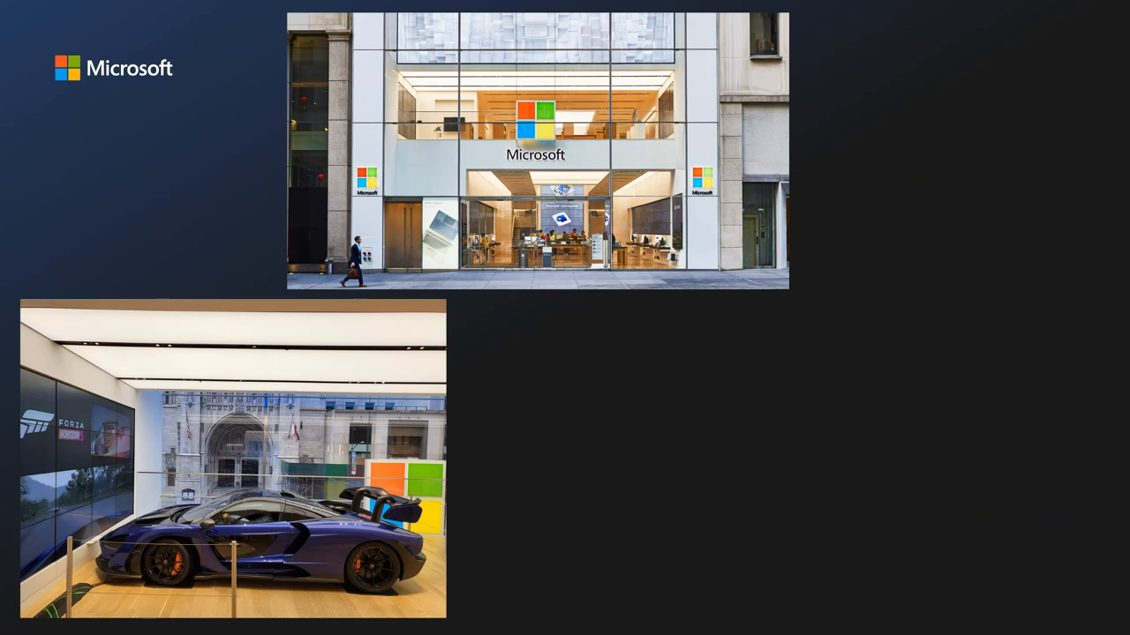
Reveal the final photo on the Microsoft store slide, then advance to the Agenda slide
{"action": "key", "text": "Right"}
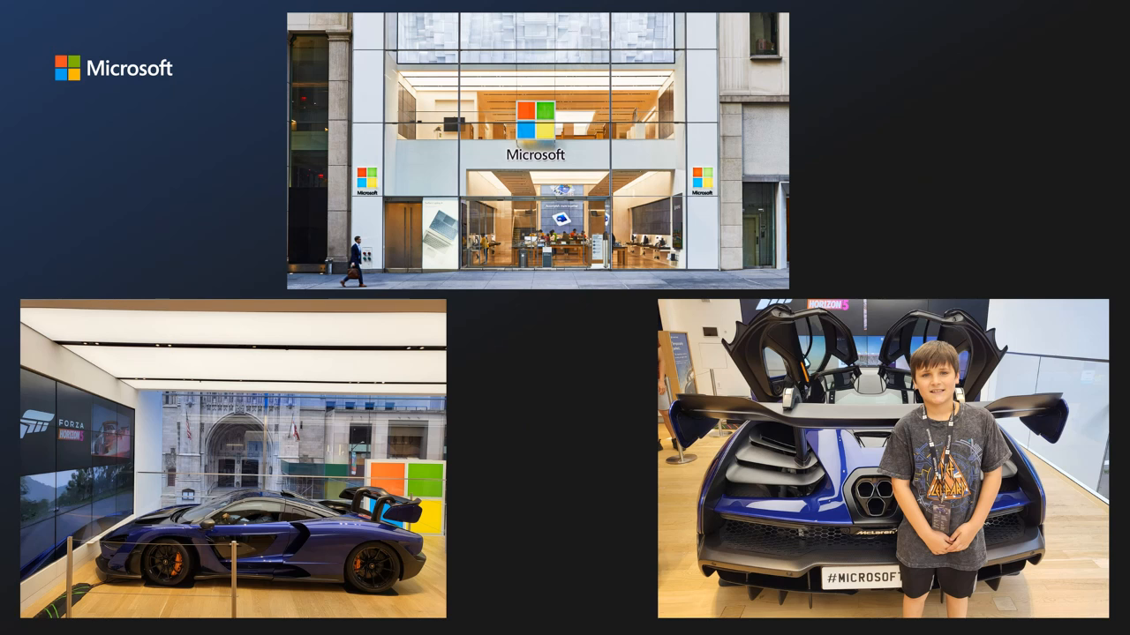
{"action": "left_click", "coordinate": [376, 493]}
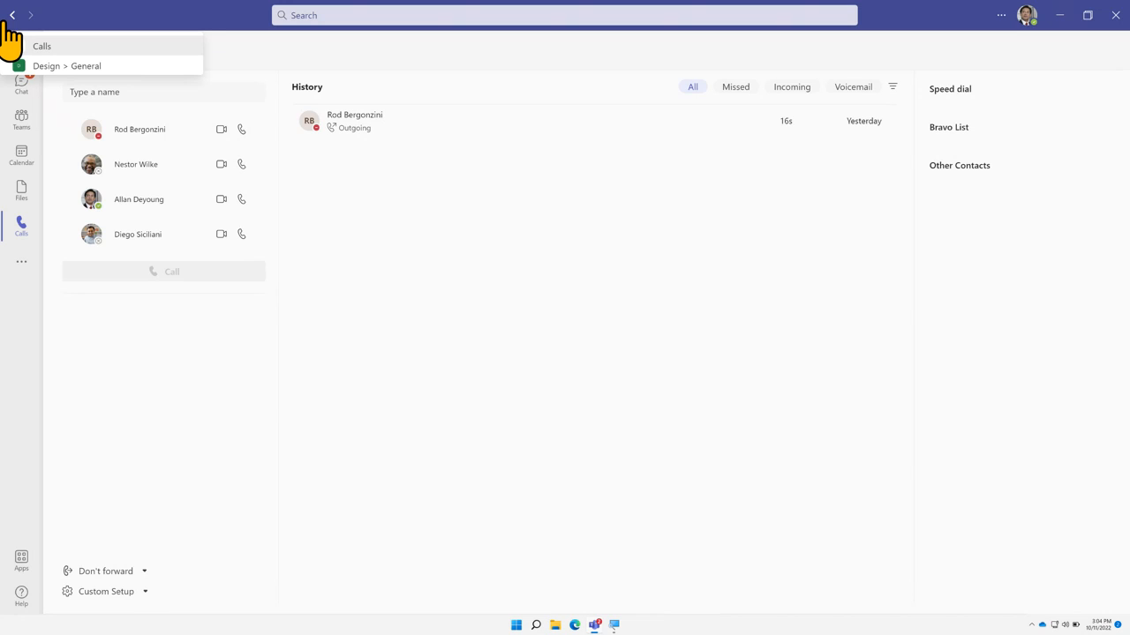
Show the Files view of recent files, minimize and restore Teams, and close Magnifier
{"action": "left_click", "coordinate": [26, 198]}
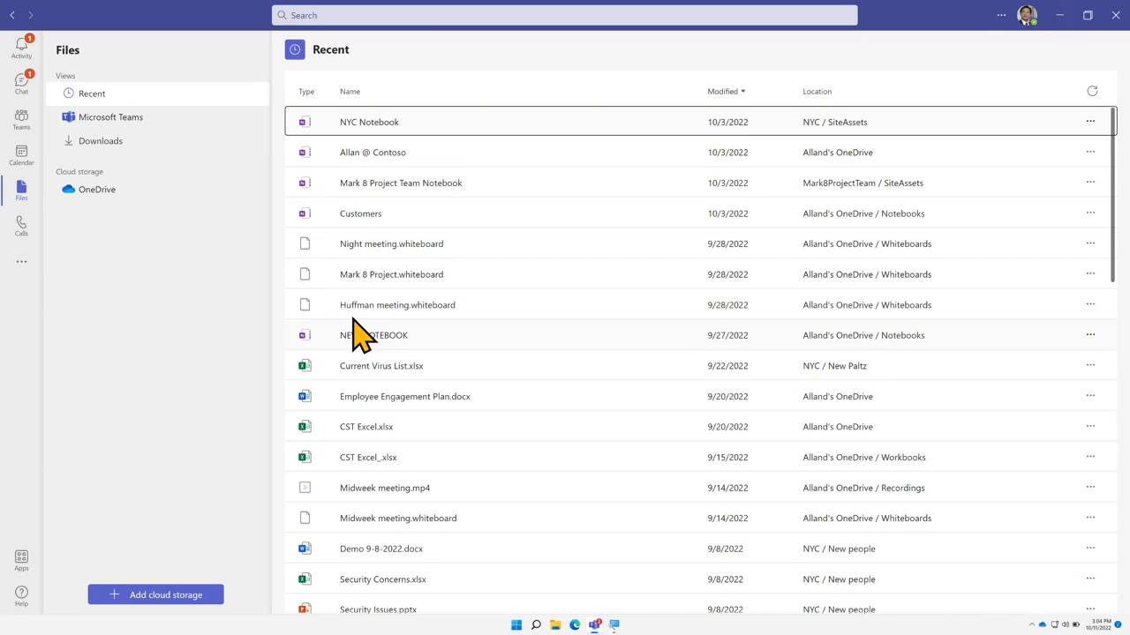
{"action": "left_click", "coordinate": [1062, 15]}
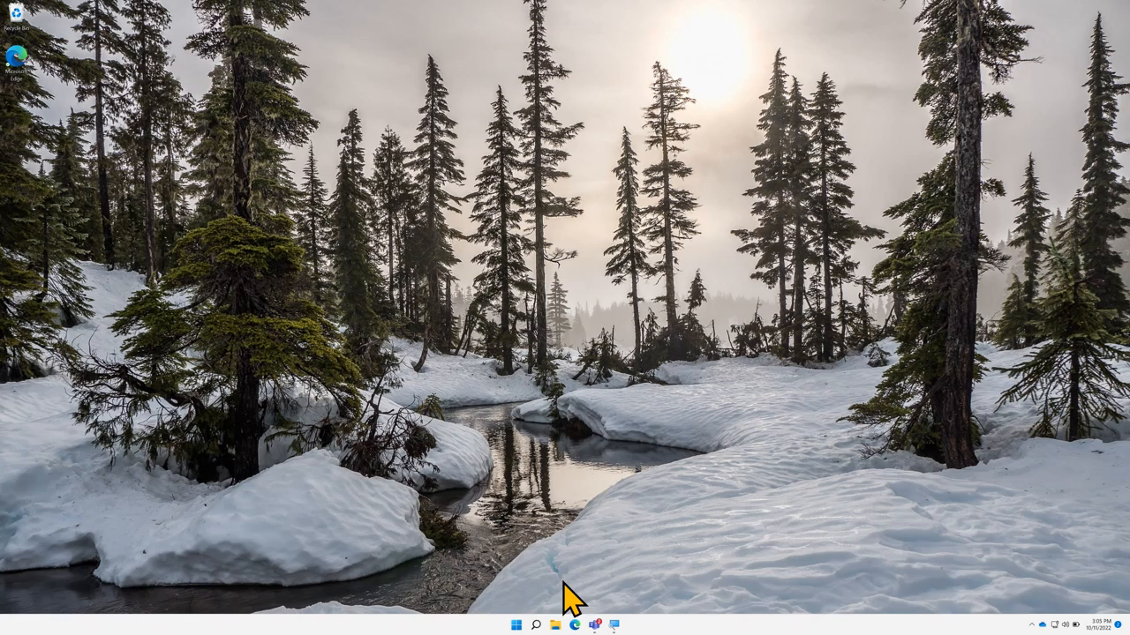
{"action": "left_click", "coordinate": [597, 625]}
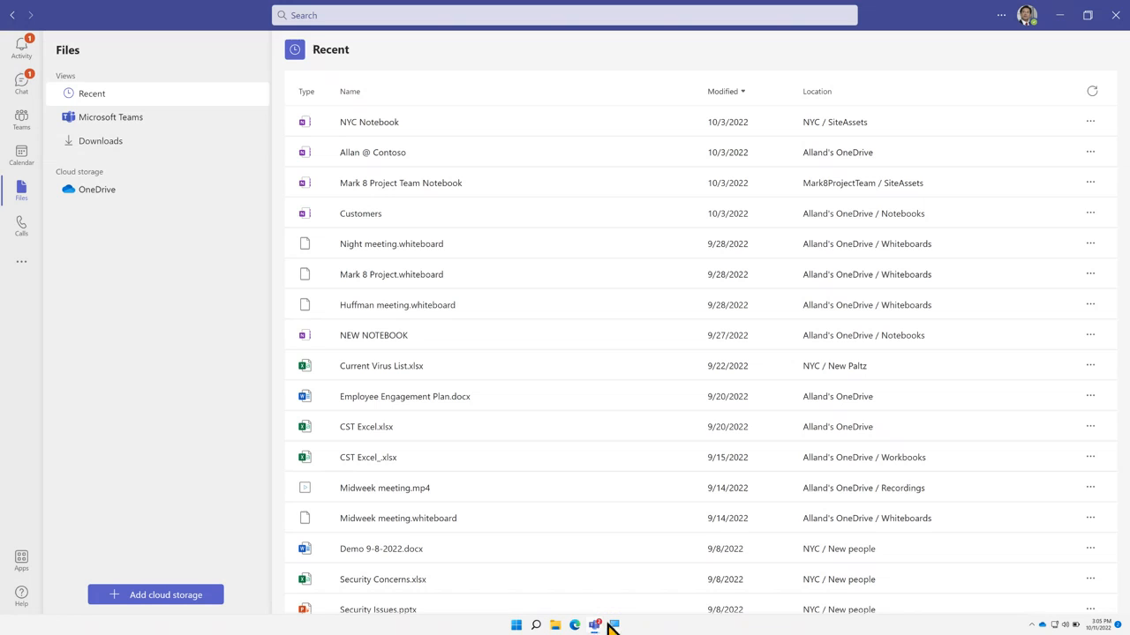
{"action": "left_click", "coordinate": [613, 625]}
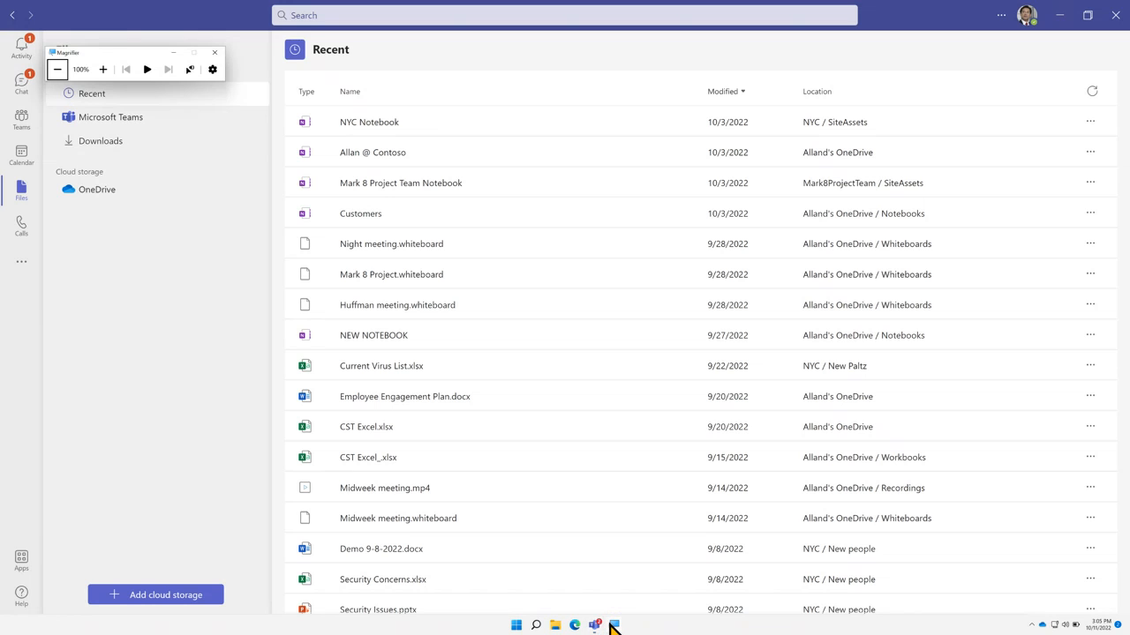
{"action": "left_click", "coordinate": [214, 52]}
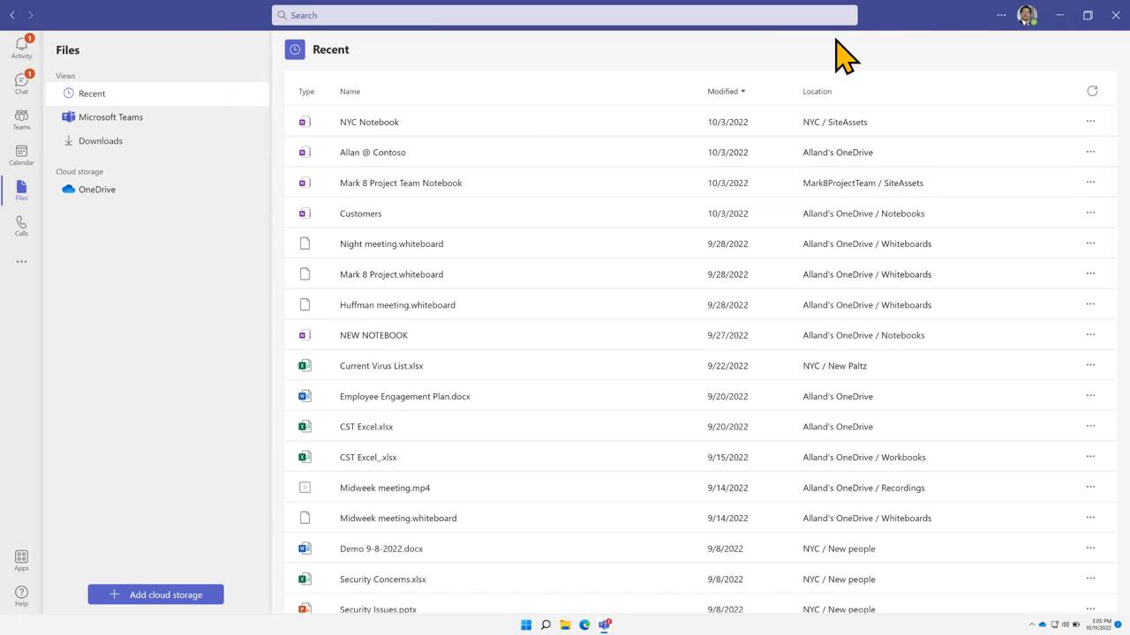
Review the presence statuses under Available, then bring up the '...' app menu
{"action": "left_click", "coordinate": [1026, 18]}
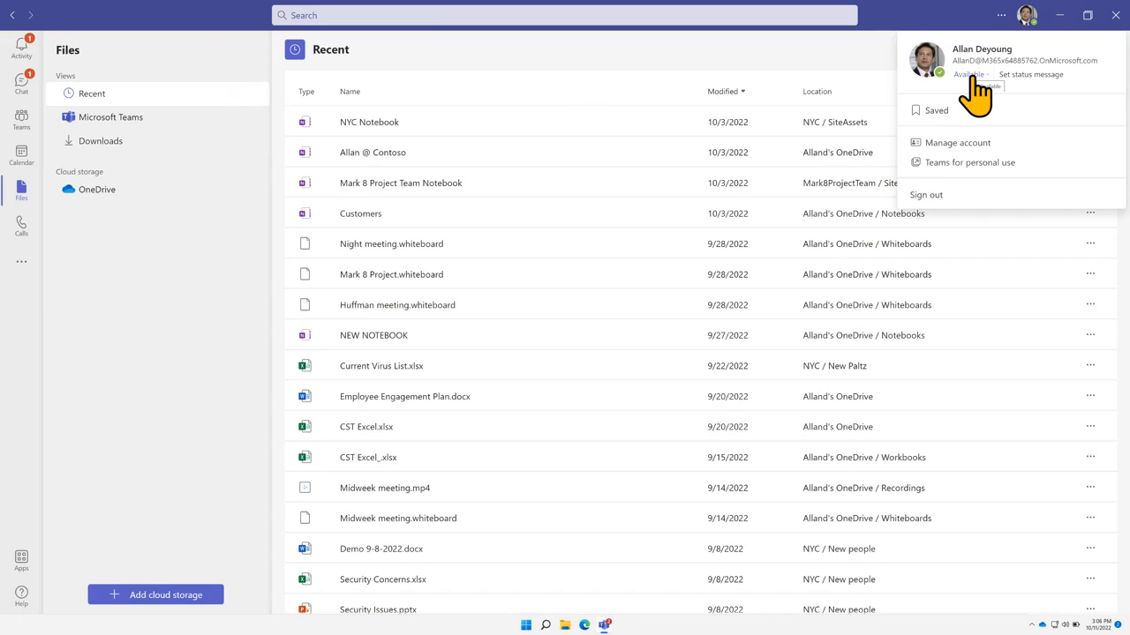
{"action": "left_click", "coordinate": [975, 78]}
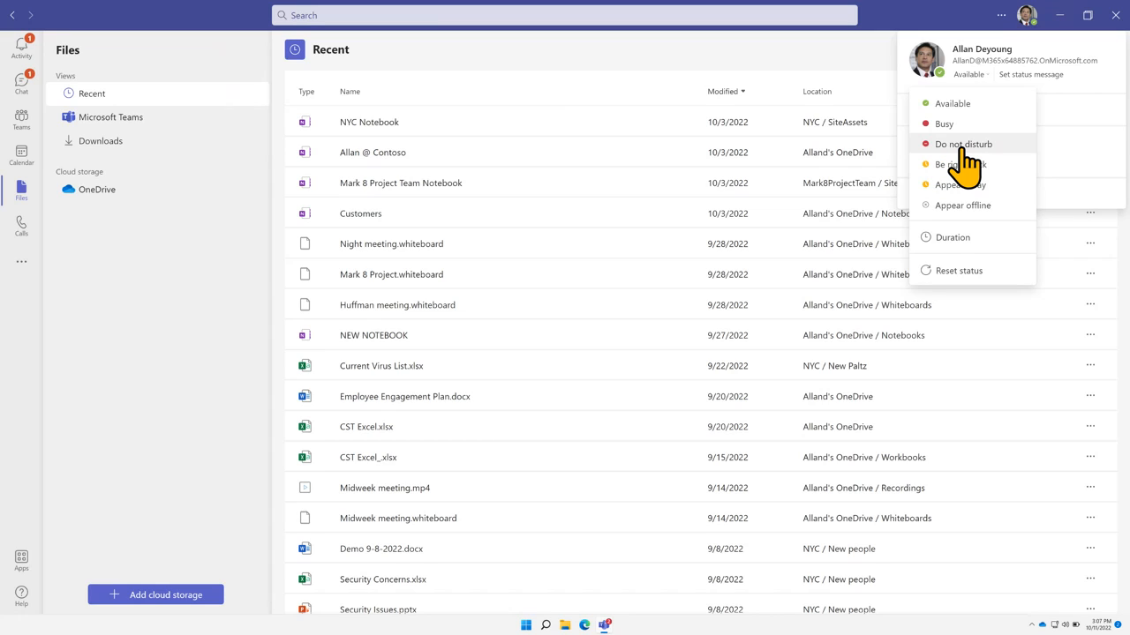
{"action": "left_click", "coordinate": [1007, 18]}
Choose Settings from the '...' app menu to reach the General page
{"action": "left_click", "coordinate": [1002, 18]}
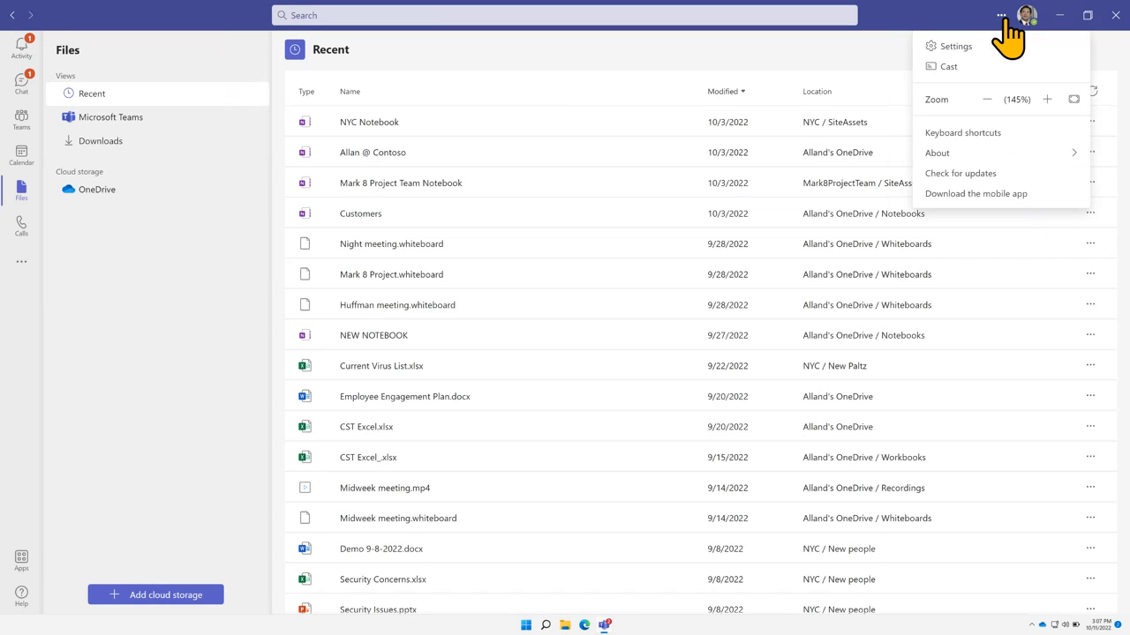
{"action": "left_click", "coordinate": [1003, 19]}
{"action": "left_click", "coordinate": [1004, 20]}
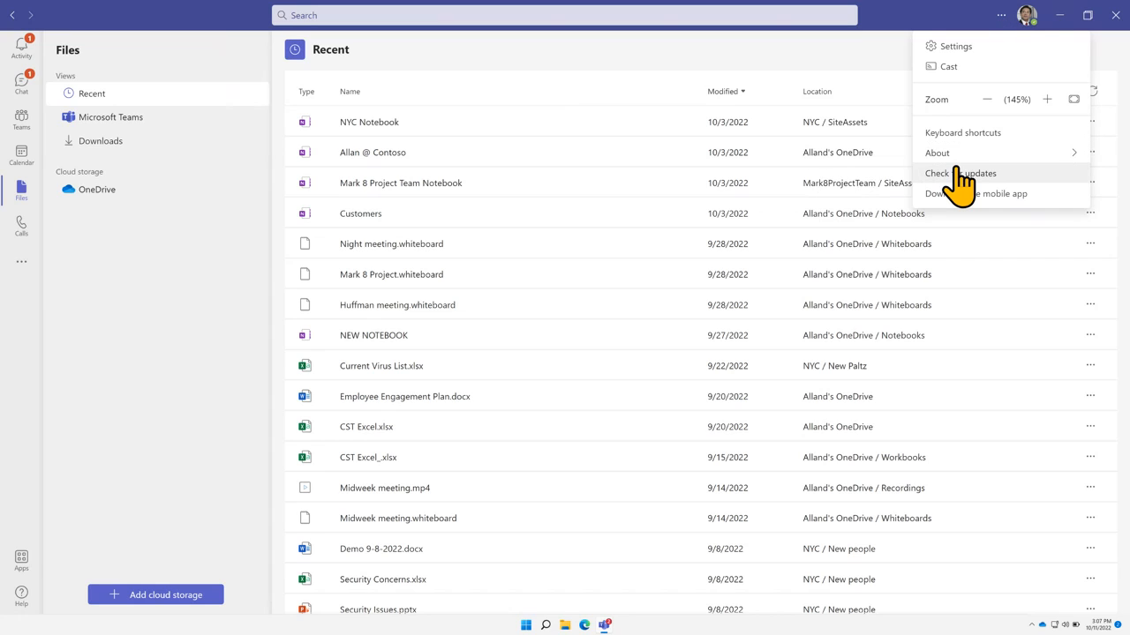
{"action": "left_click", "coordinate": [965, 55]}
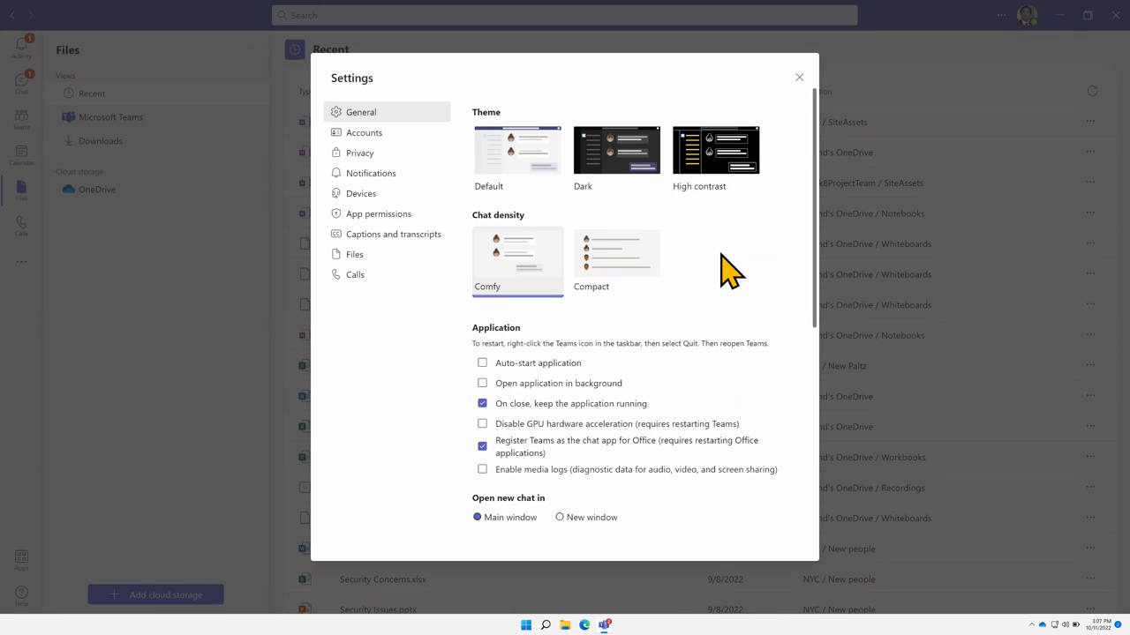
Go to Notifications and edit the Chat notification settings
{"action": "left_click", "coordinate": [395, 173]}
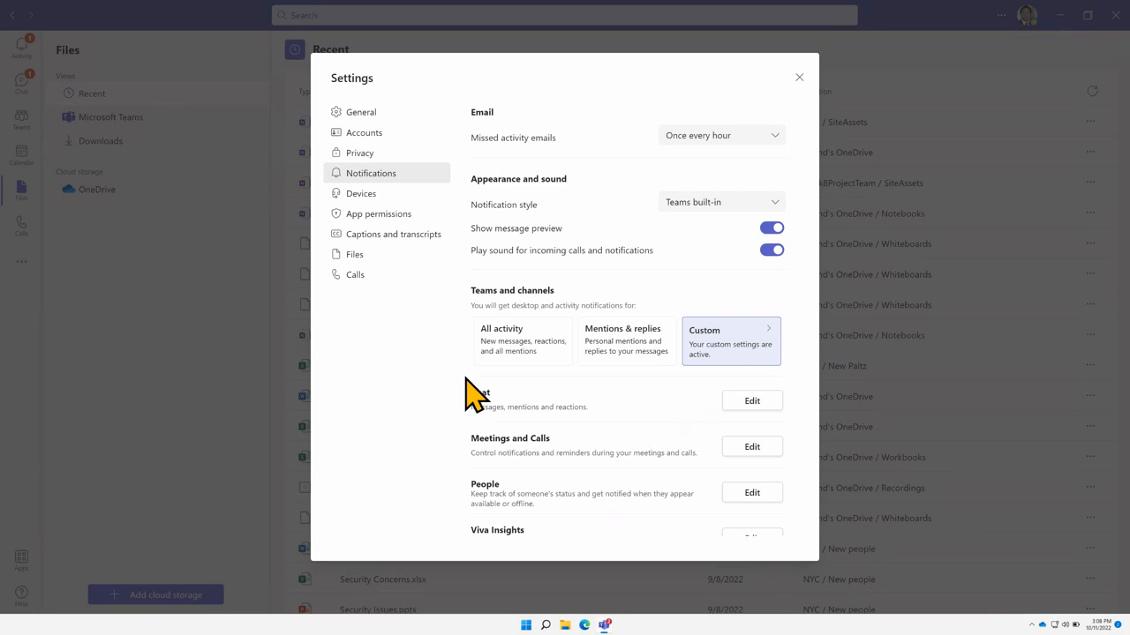
{"action": "left_click", "coordinate": [733, 403]}
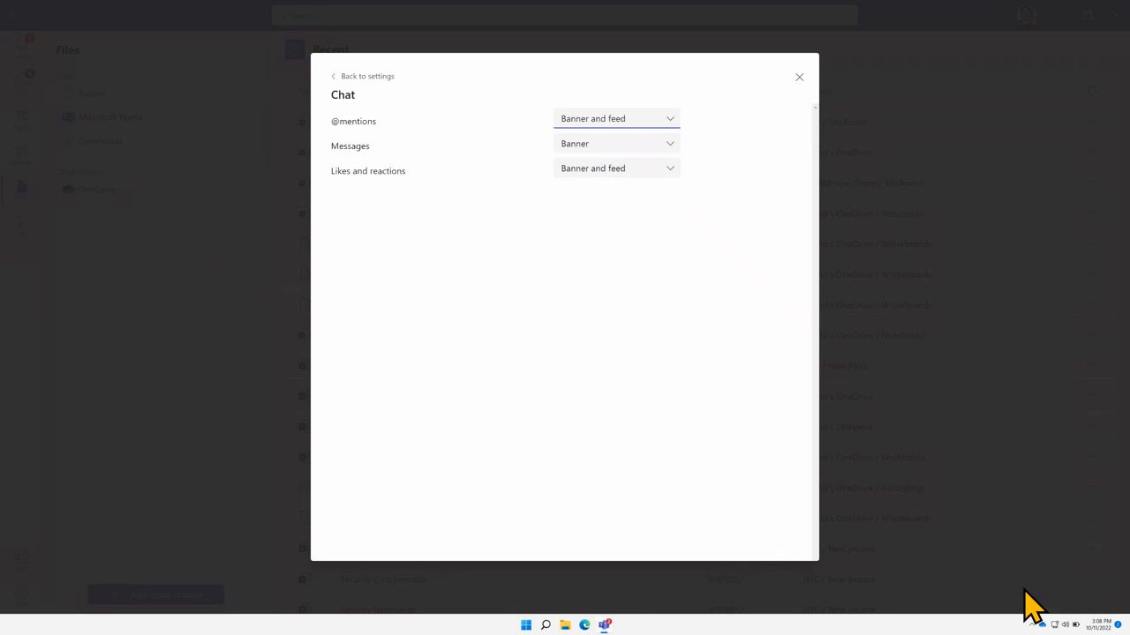
{"action": "left_click", "coordinate": [667, 149]}
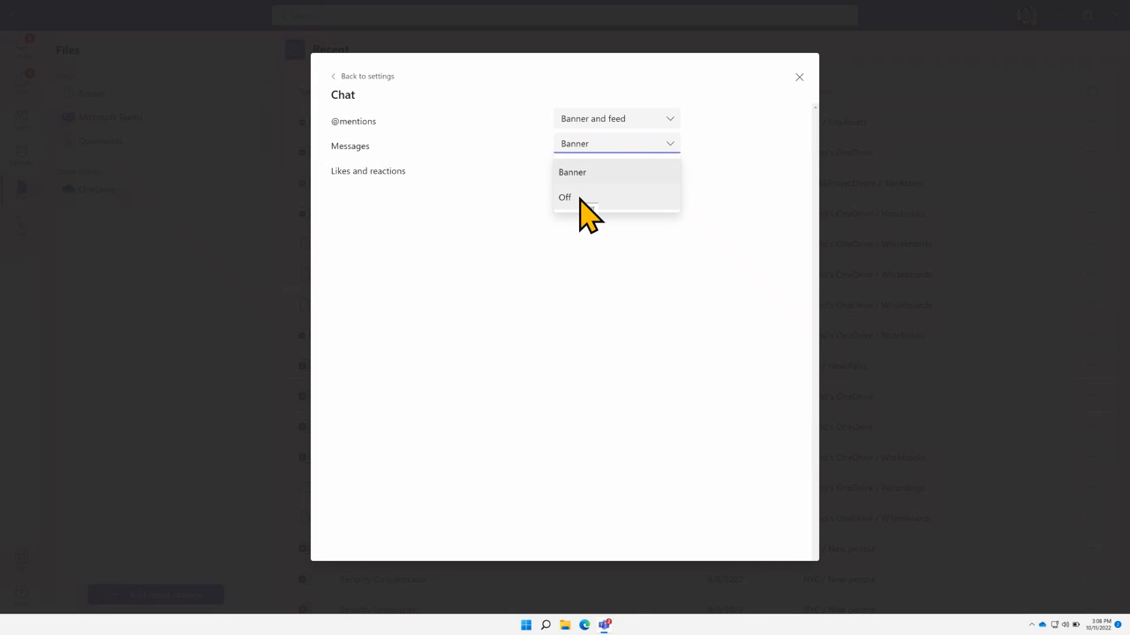
{"action": "left_click", "coordinate": [513, 192]}
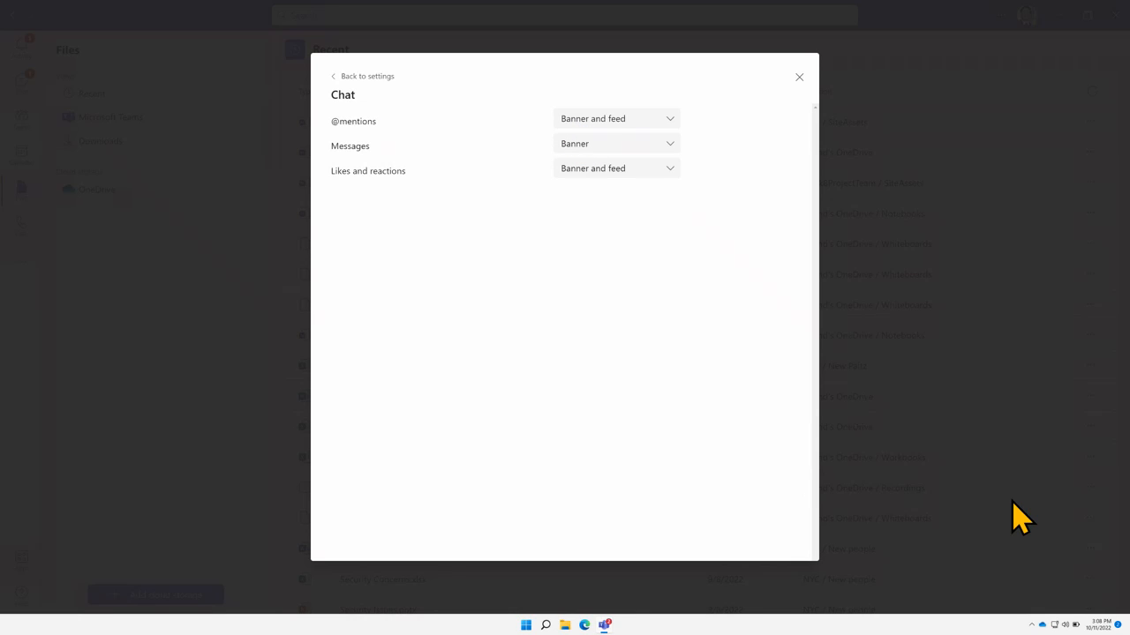
{"action": "left_click", "coordinate": [609, 120]}
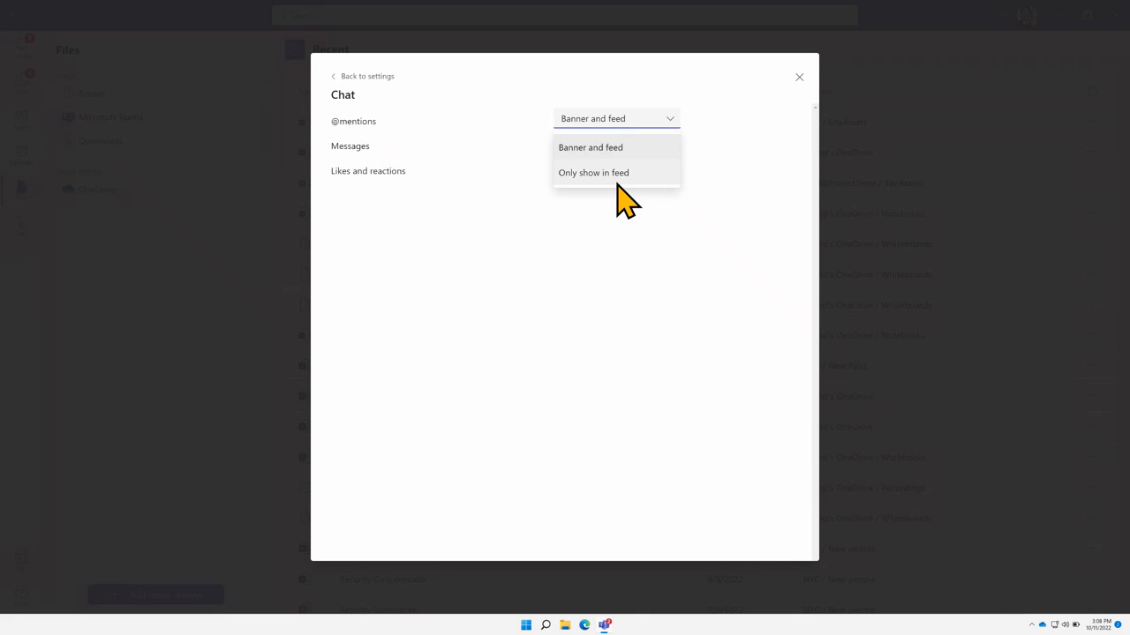
{"action": "left_click", "coordinate": [589, 221]}
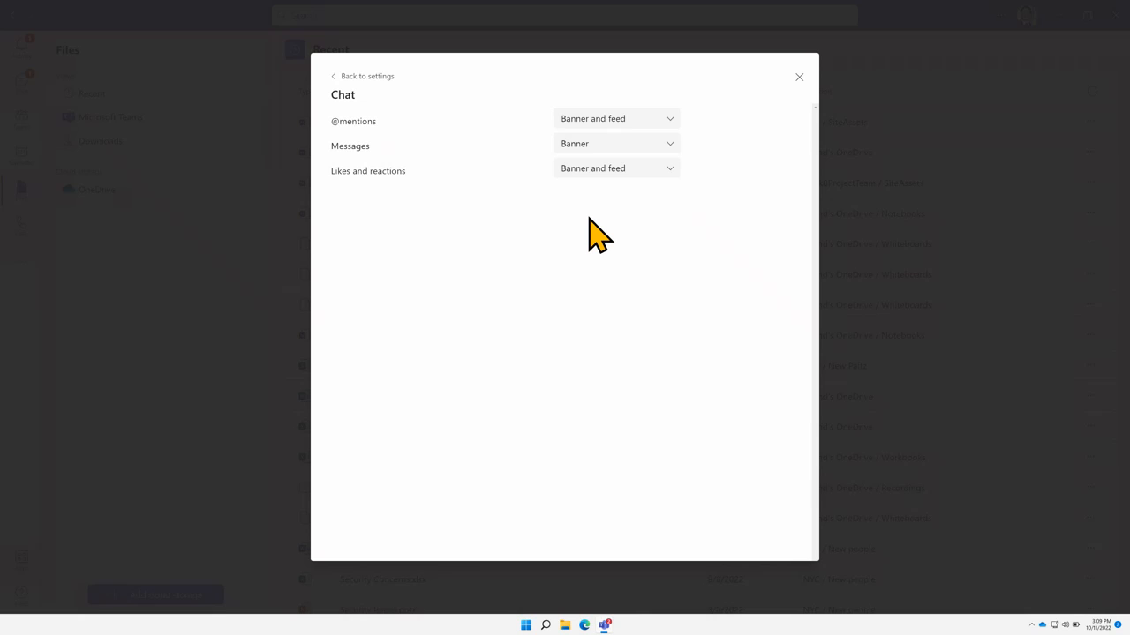
{"action": "left_click", "coordinate": [348, 78]}
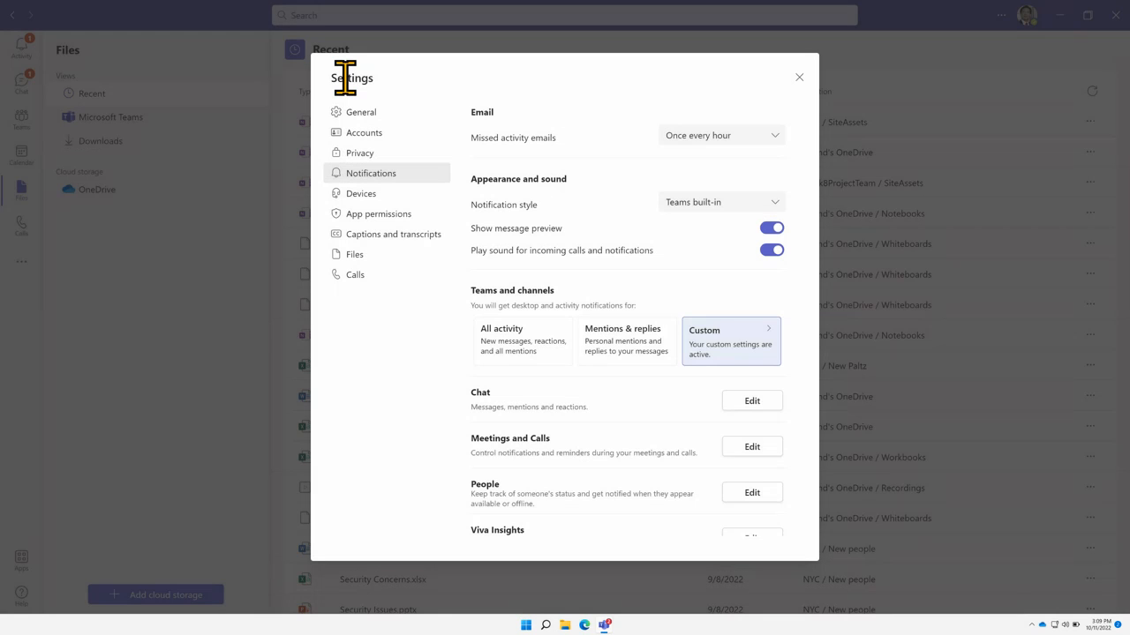
Switch the Settings dialog to the Privacy page
{"action": "left_click", "coordinate": [378, 159]}
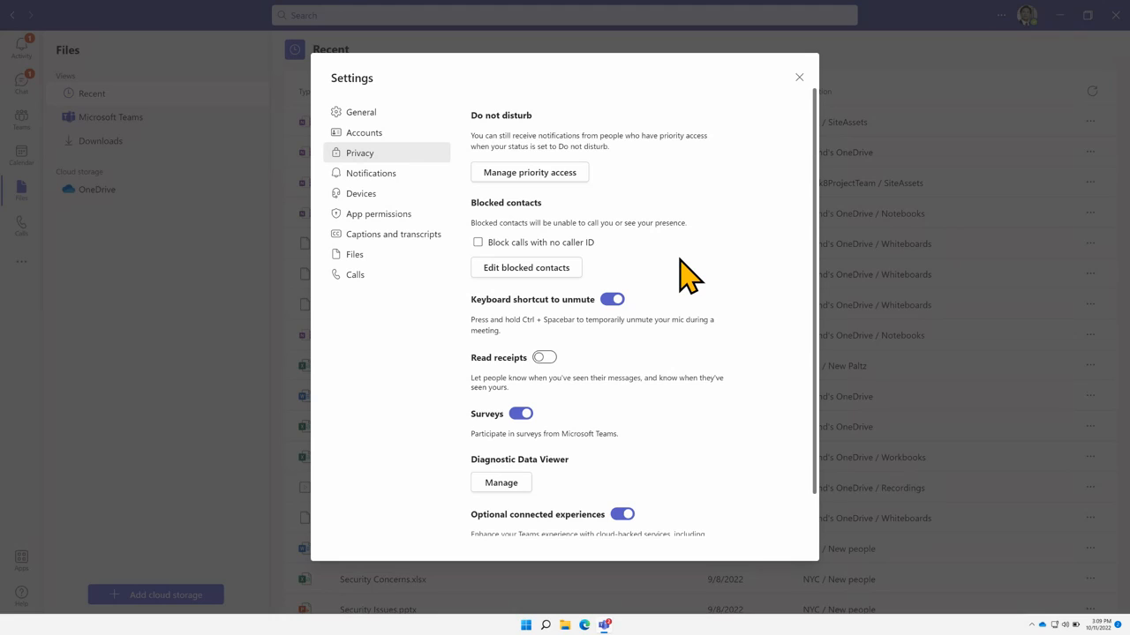
{"action": "left_click", "coordinate": [563, 274]}
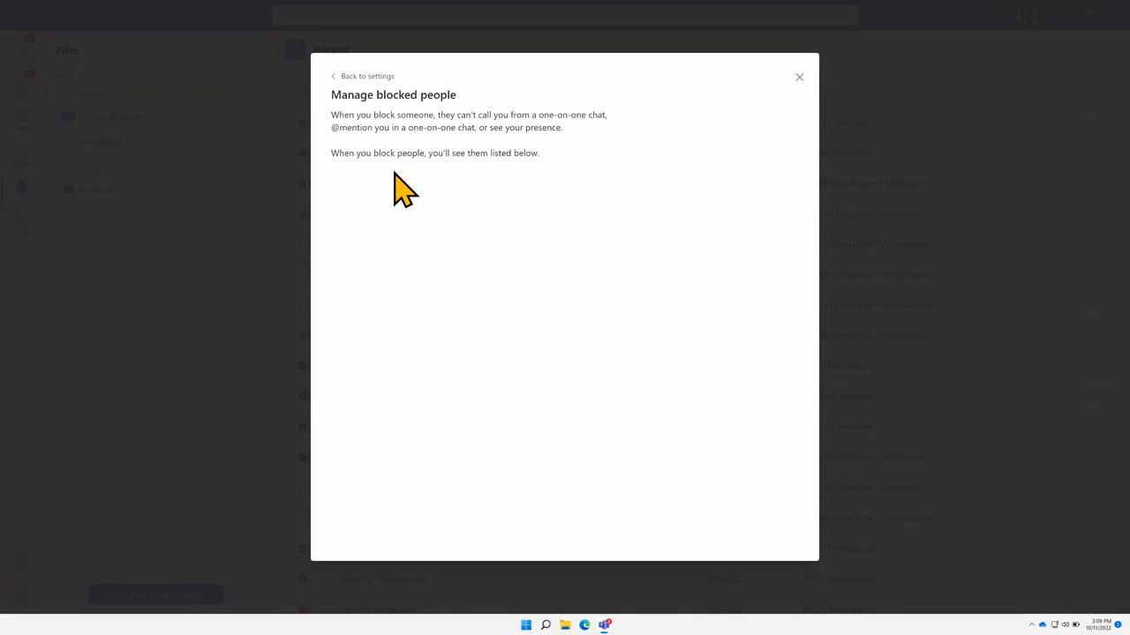
{"action": "left_click", "coordinate": [341, 80]}
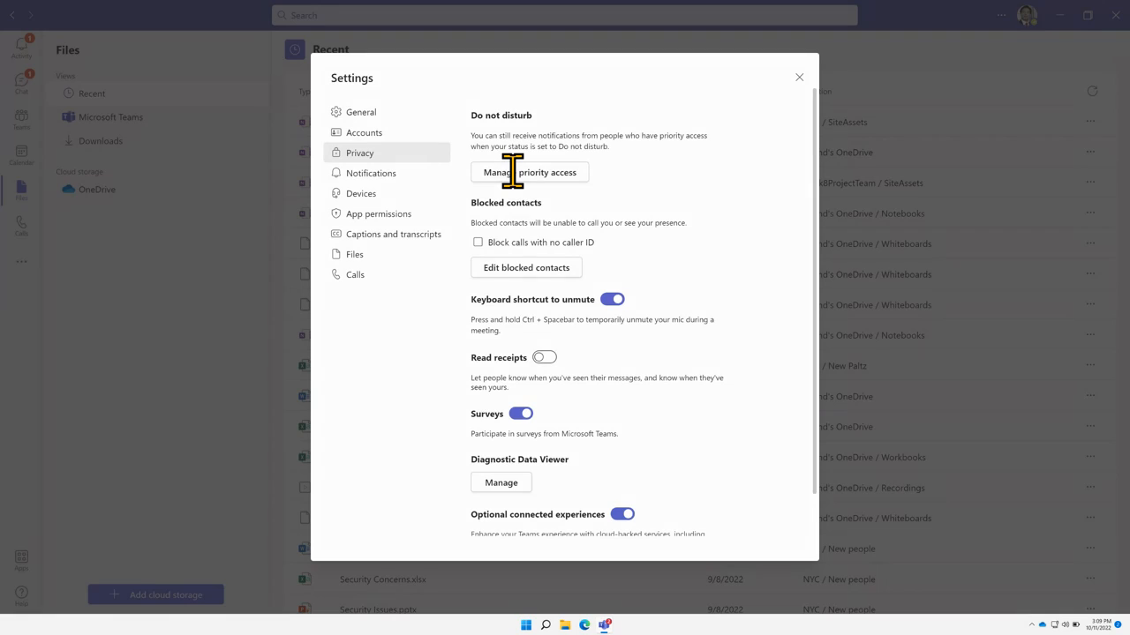
{"action": "left_click", "coordinate": [512, 172]}
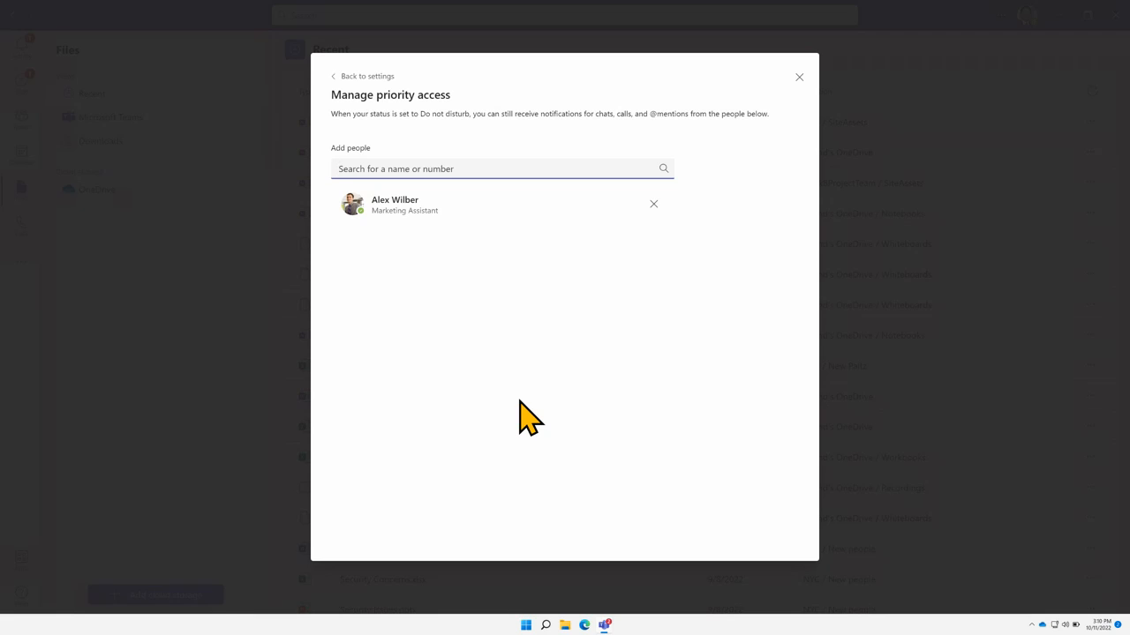
{"action": "left_click", "coordinate": [334, 77]}
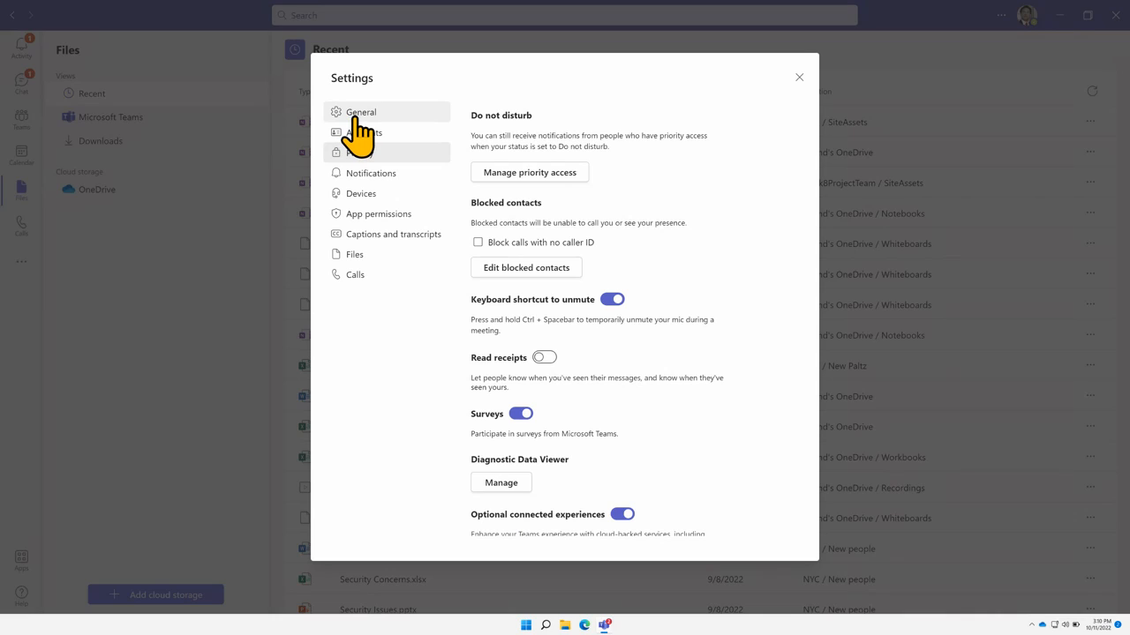
{"action": "left_click", "coordinate": [359, 119]}
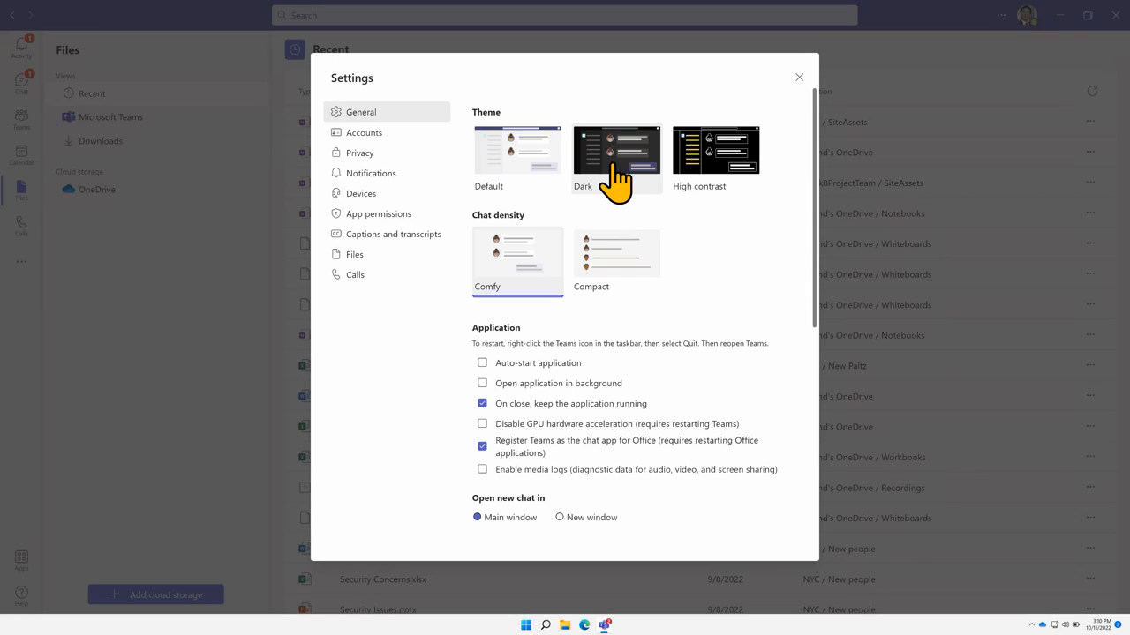
{"action": "left_click", "coordinate": [732, 185]}
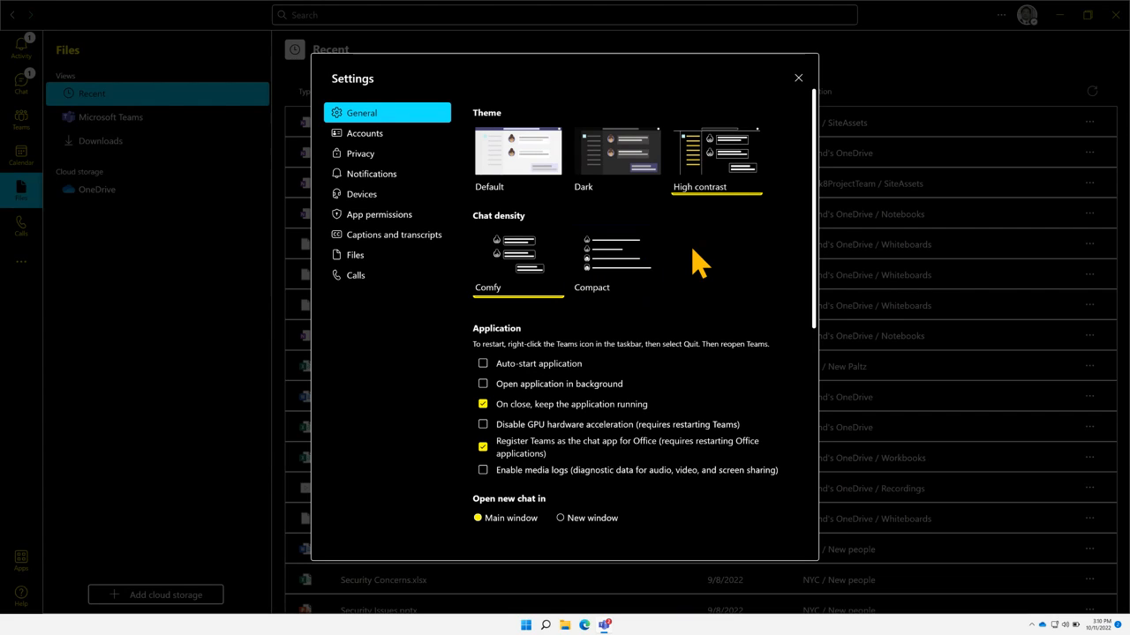
{"action": "left_click", "coordinate": [534, 177]}
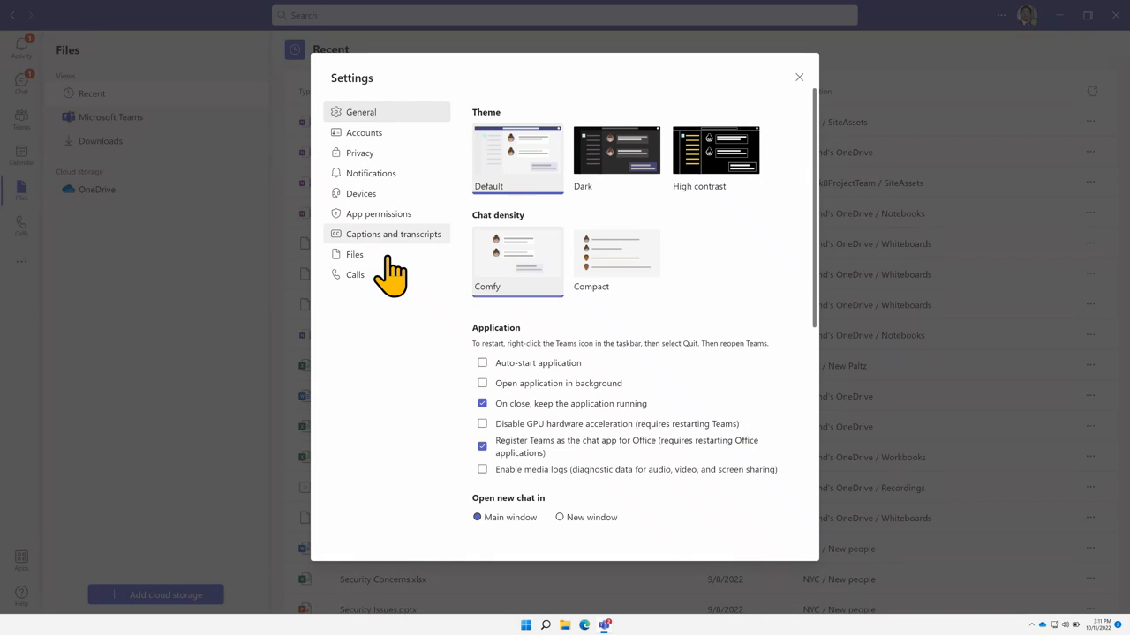
Go to the Calls settings and choose Configure voicemail
{"action": "left_click", "coordinate": [366, 275]}
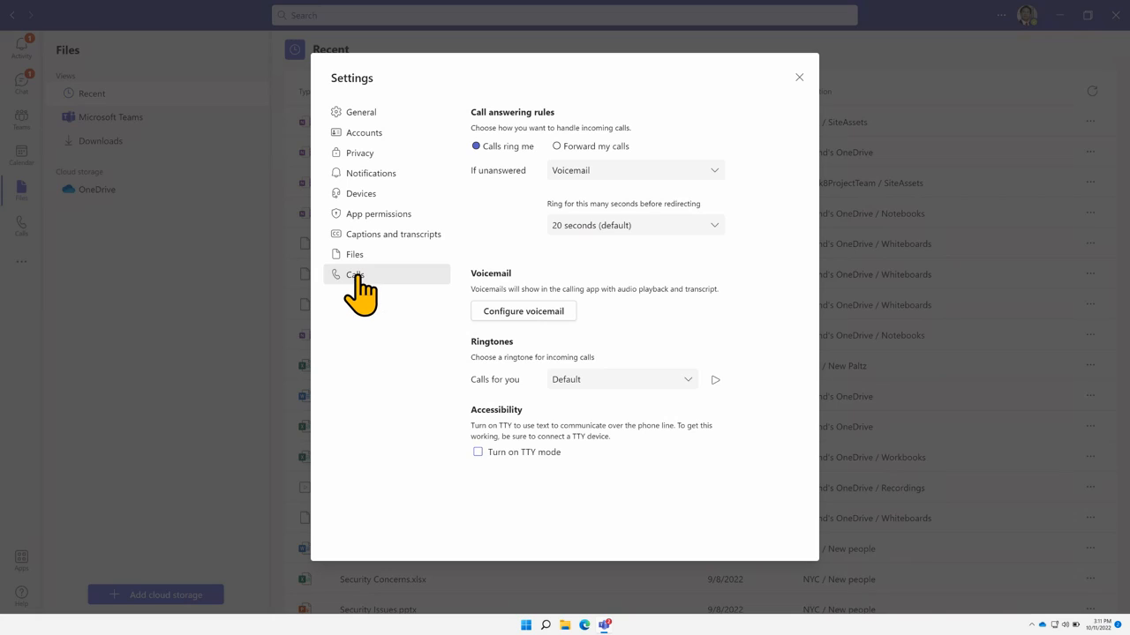
{"action": "left_click", "coordinate": [512, 313]}
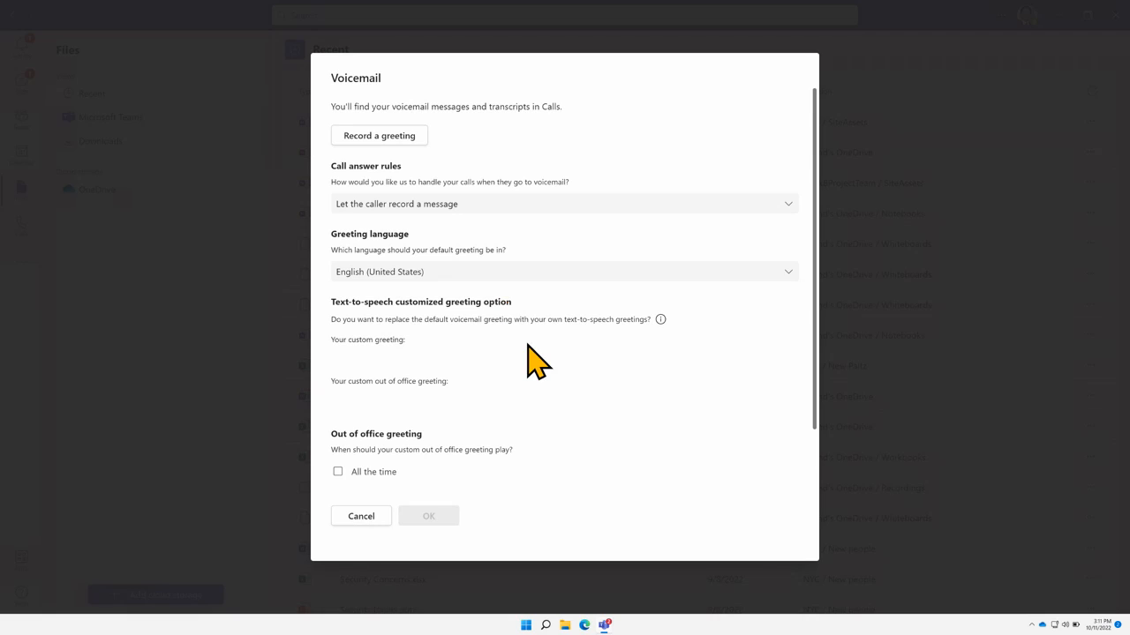
{"action": "left_click", "coordinate": [404, 131]}
{"action": "left_click", "coordinate": [336, 358]}
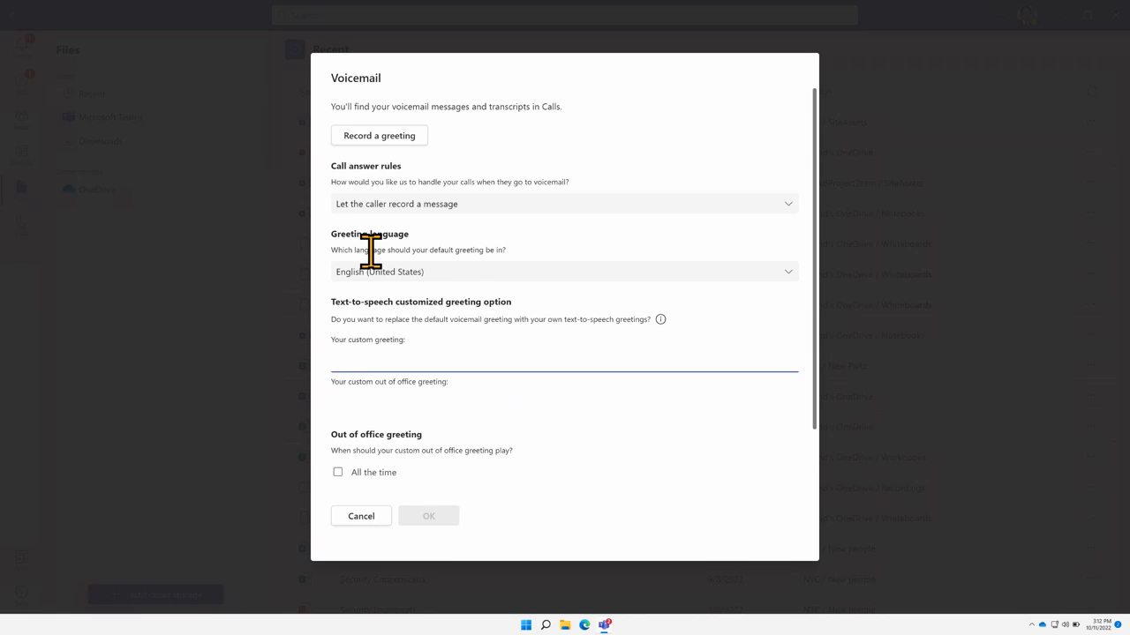
{"action": "left_click", "coordinate": [778, 272]}
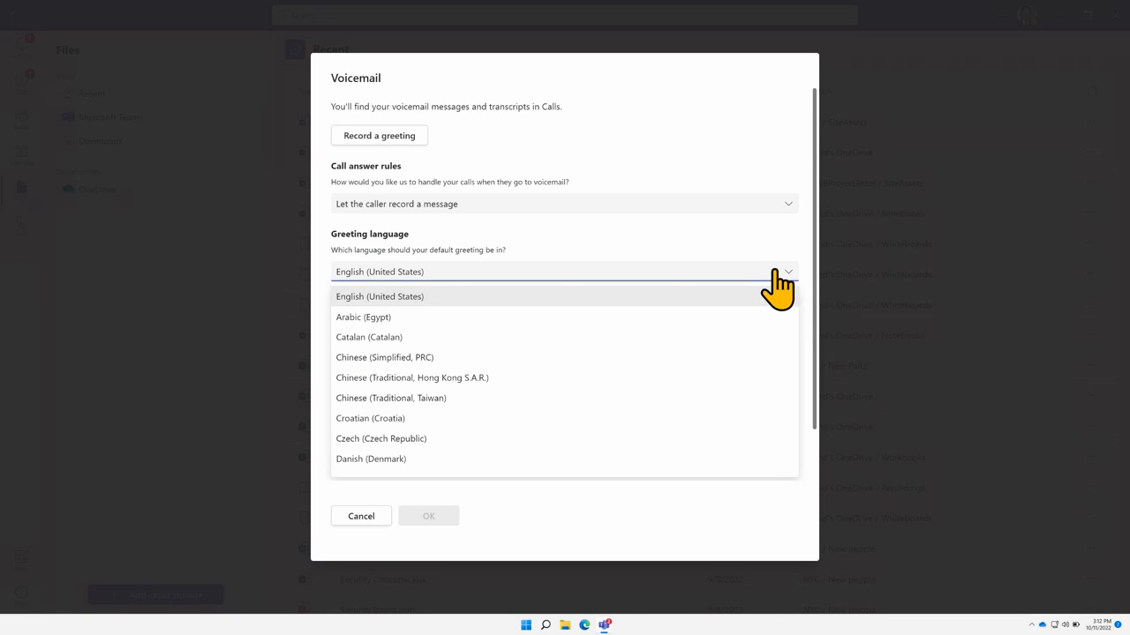
{"action": "scroll", "coordinate": [507, 331], "scroll_direction": "down", "scroll_amount": 3}
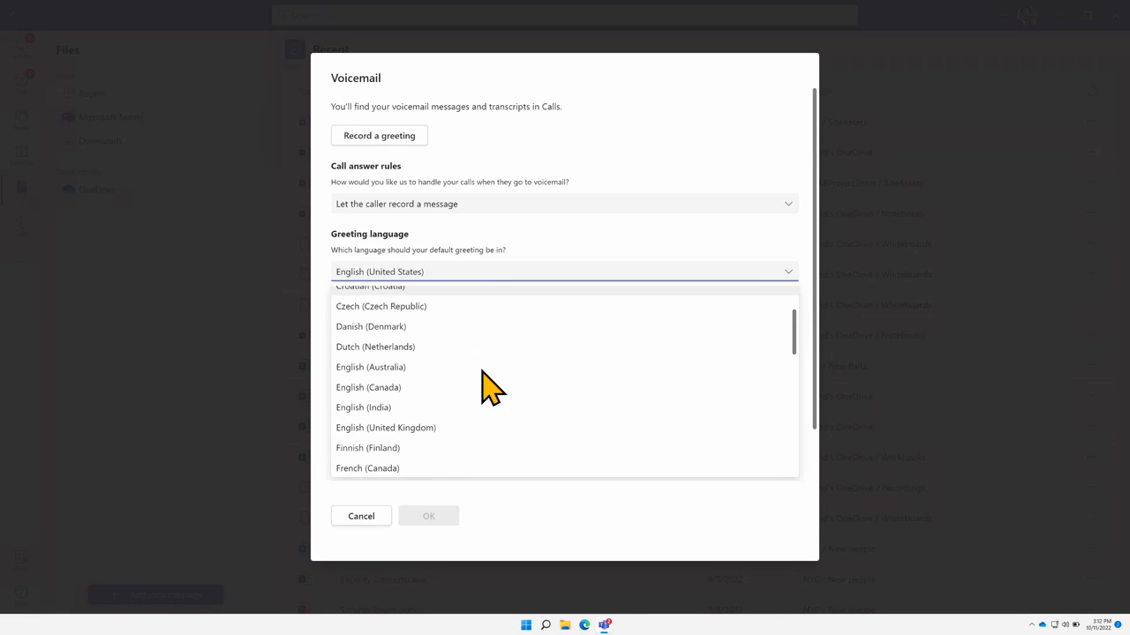
{"action": "left_click", "coordinate": [480, 249]}
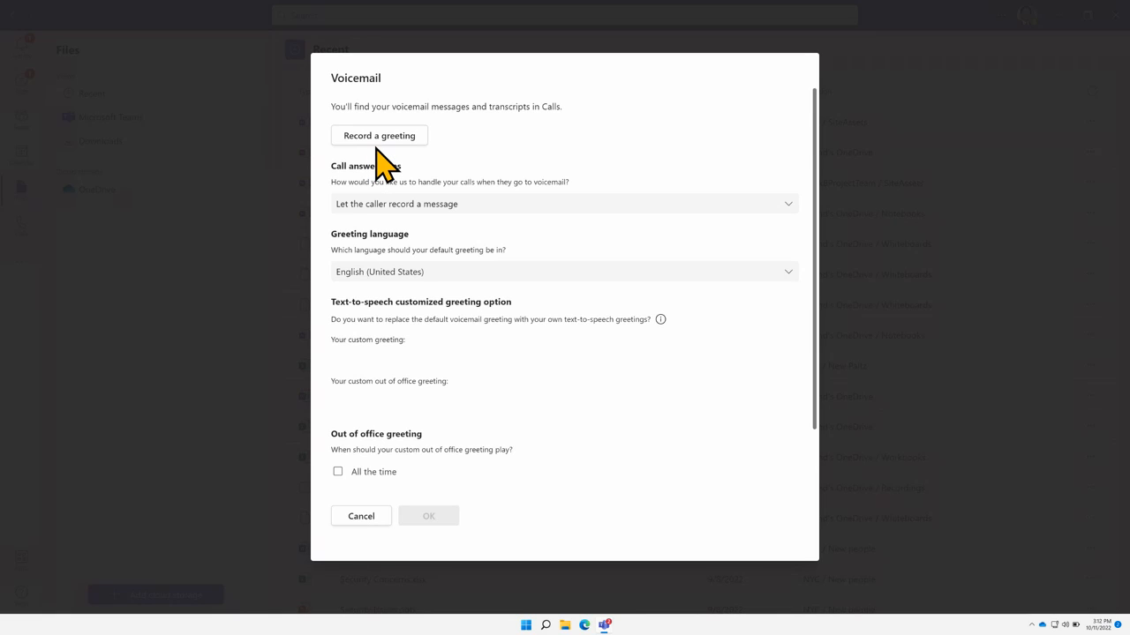
{"action": "left_click", "coordinate": [362, 212]}
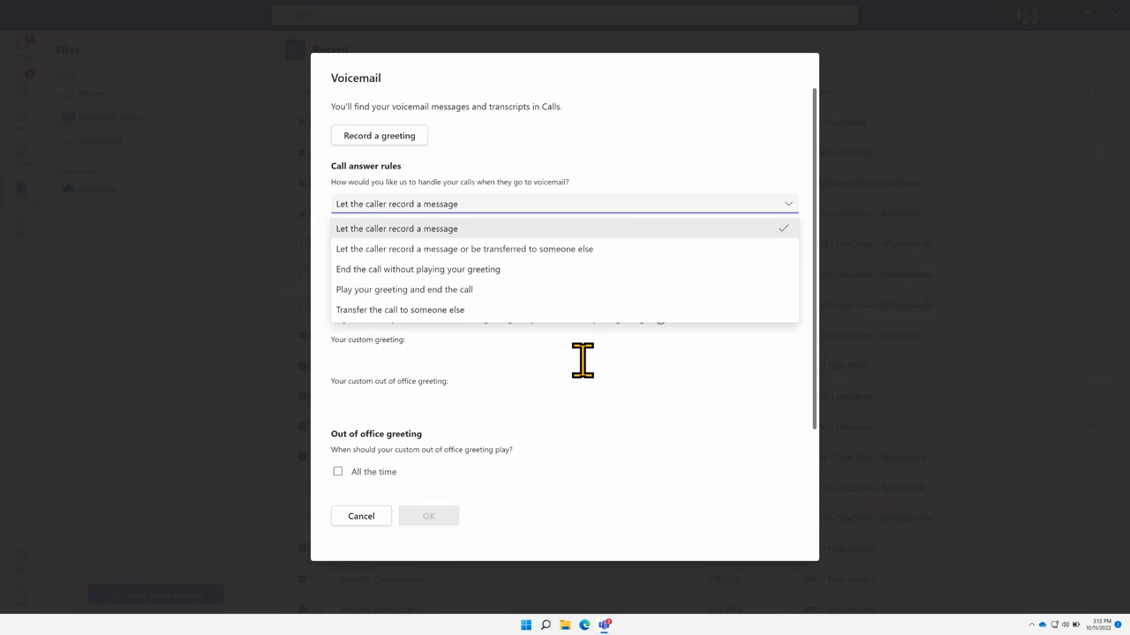
{"action": "scroll", "coordinate": [583, 359], "scroll_direction": "down", "scroll_amount": 1}
{"action": "left_click", "coordinate": [606, 402]}
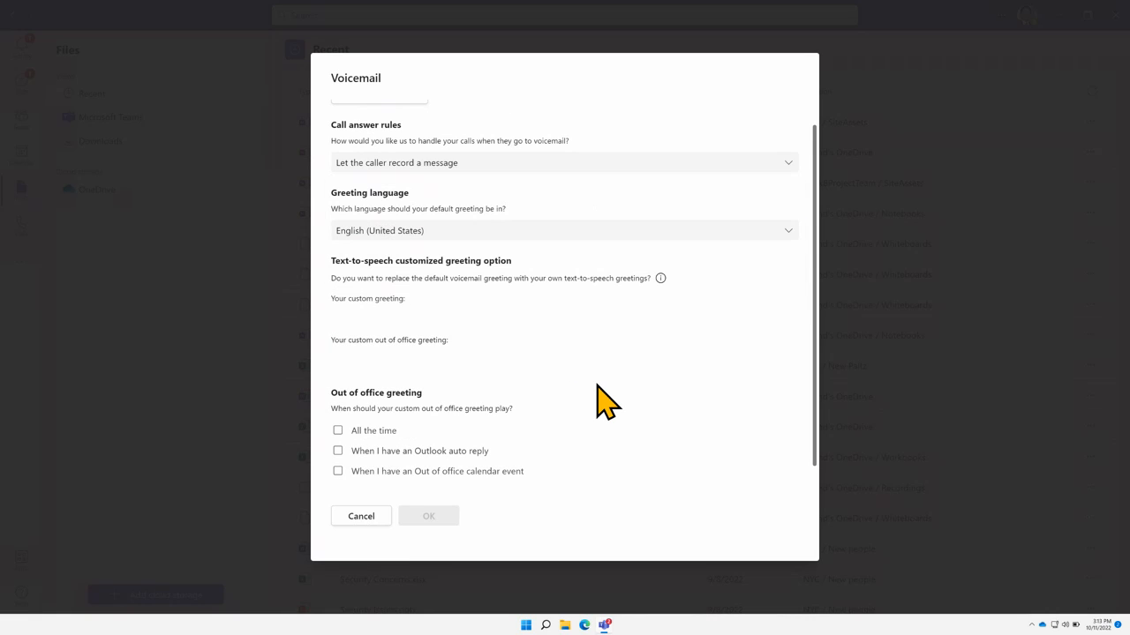
{"action": "scroll", "coordinate": [495, 403], "scroll_direction": "up", "scroll_amount": 1}
{"action": "scroll", "coordinate": [441, 396], "scroll_direction": "down", "scroll_amount": 1}
Cancel the voicemail settings, try Forward my calls, then switch back to Calls ring me
{"action": "left_click", "coordinate": [361, 517]}
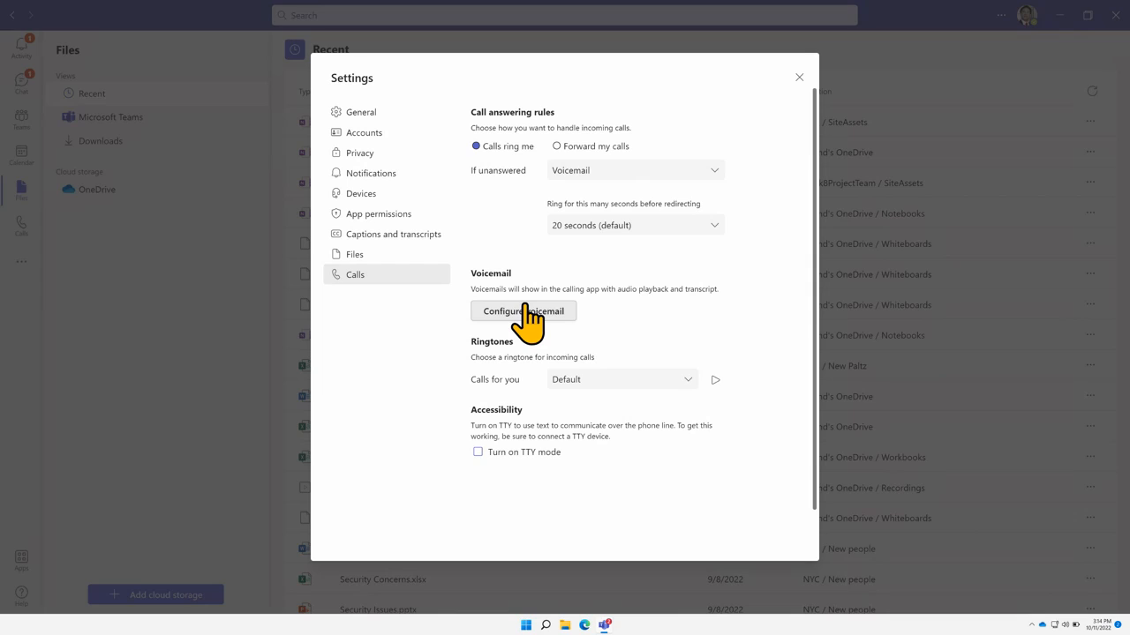
{"action": "left_click", "coordinate": [581, 171]}
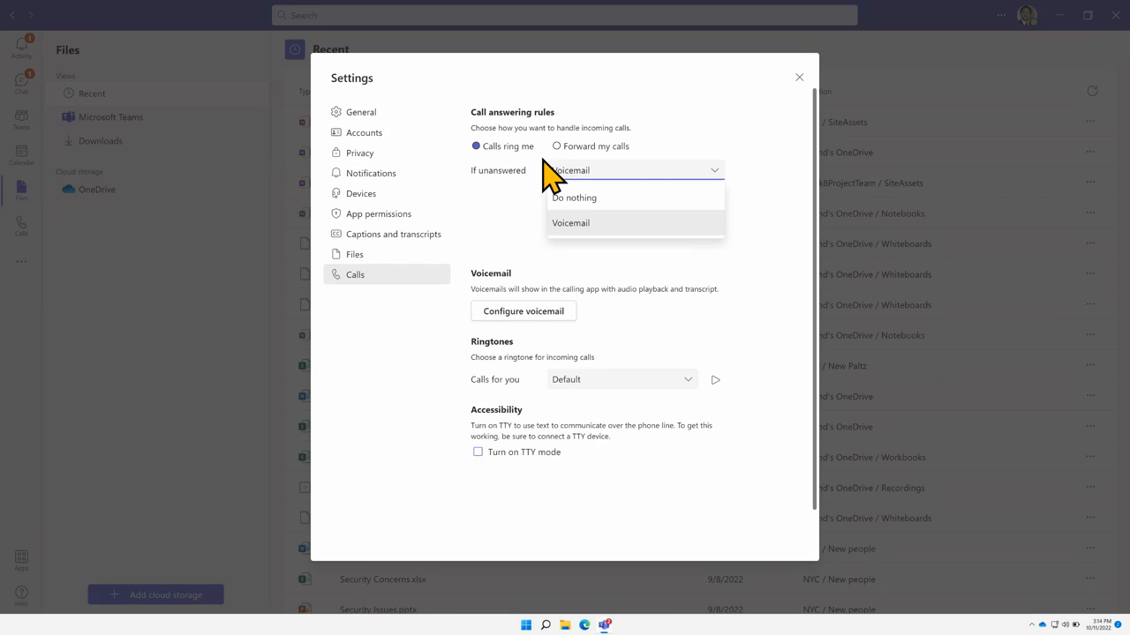
{"action": "left_click", "coordinate": [556, 170]}
{"action": "left_click", "coordinate": [556, 147]}
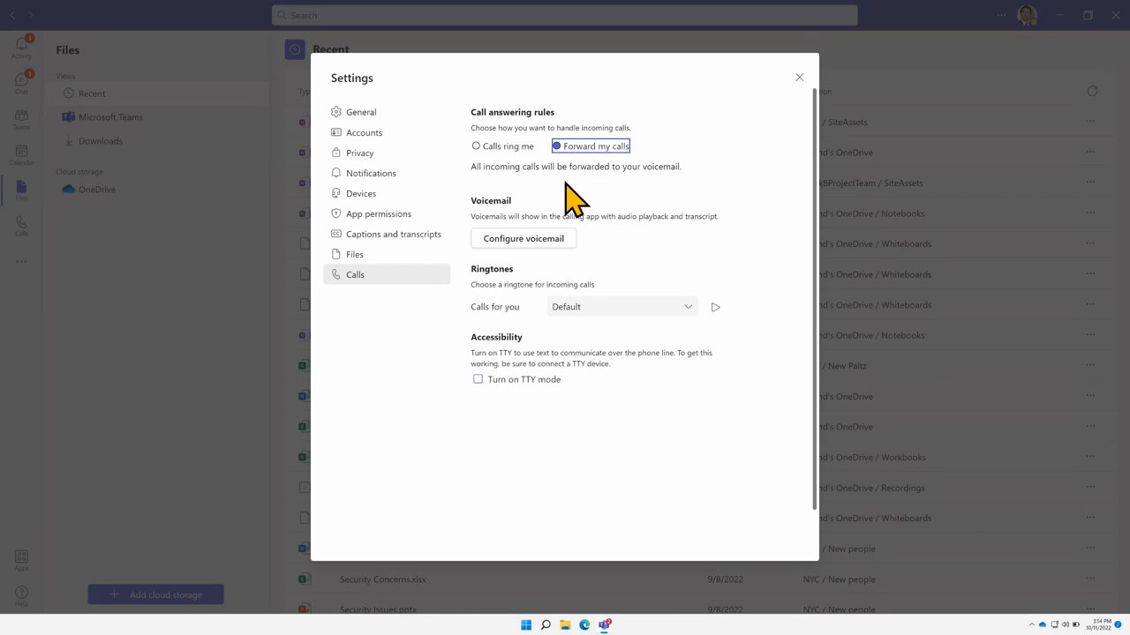
{"action": "left_click_drag", "start_coordinate": [568, 166], "coordinate": [713, 194]}
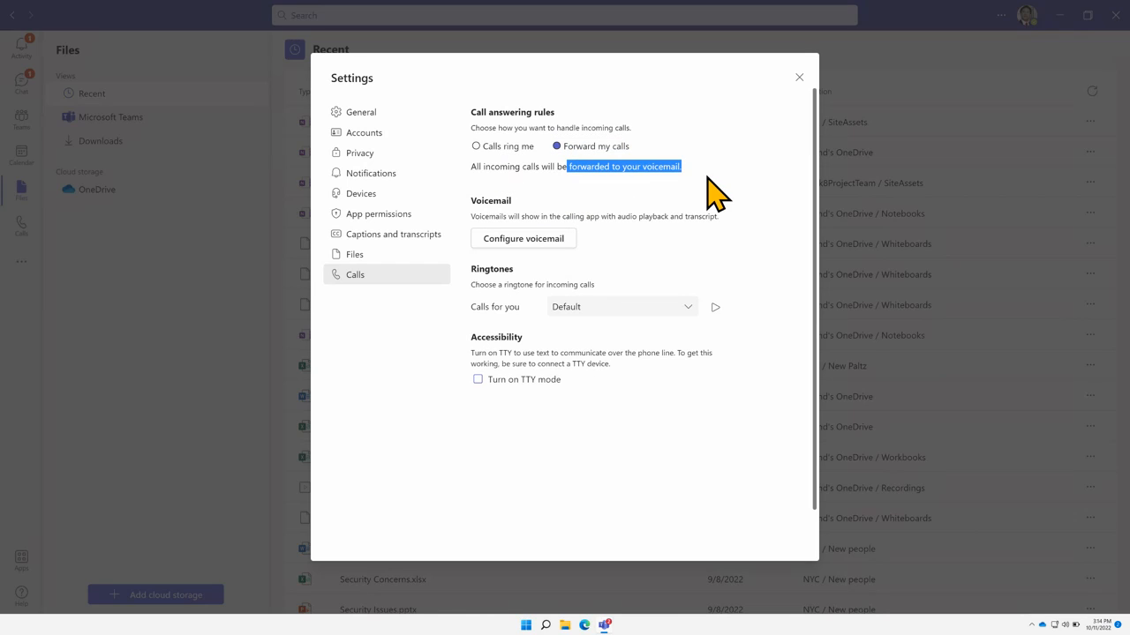
{"action": "left_click", "coordinate": [639, 169]}
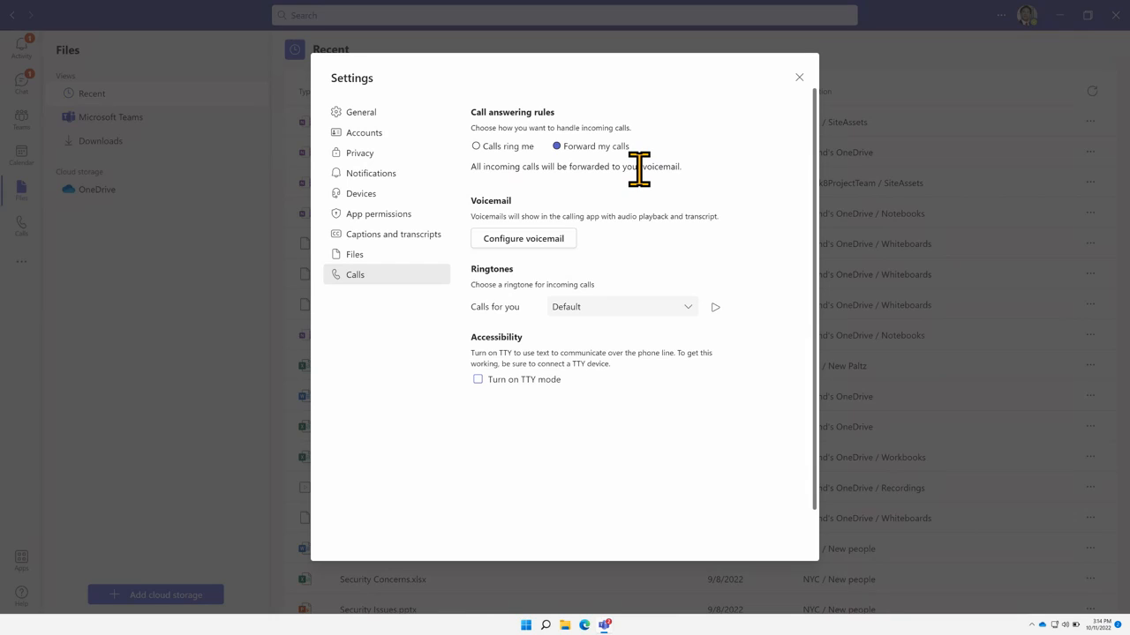
{"action": "left_click", "coordinate": [477, 146]}
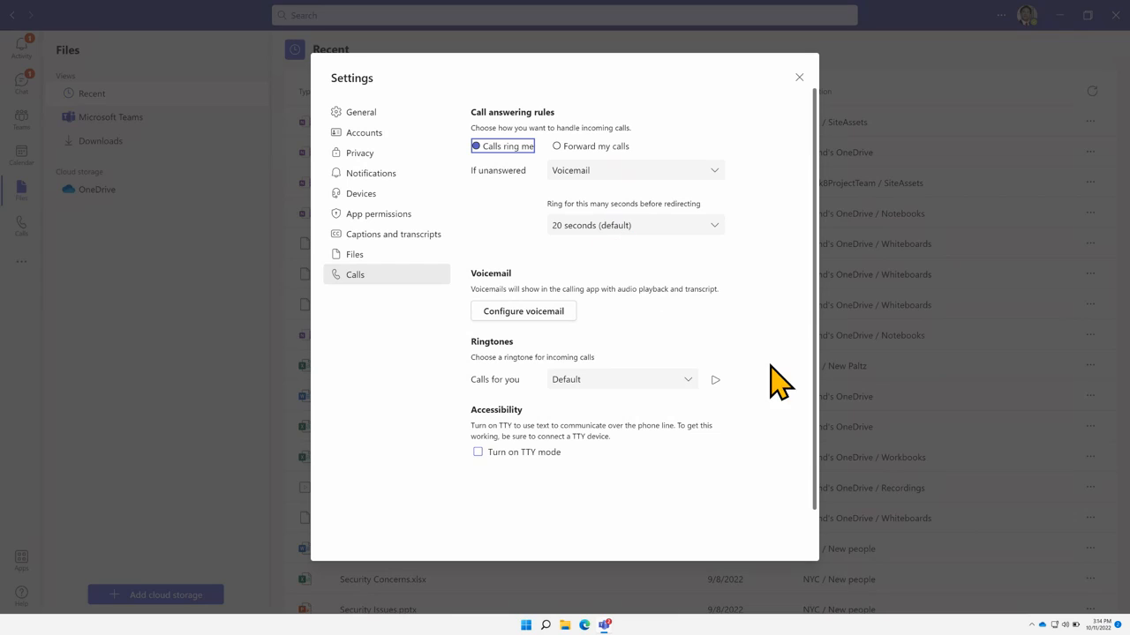
Keep unanswered calls going to voicemail after the default 20-second ring time
{"action": "left_click", "coordinate": [587, 181]}
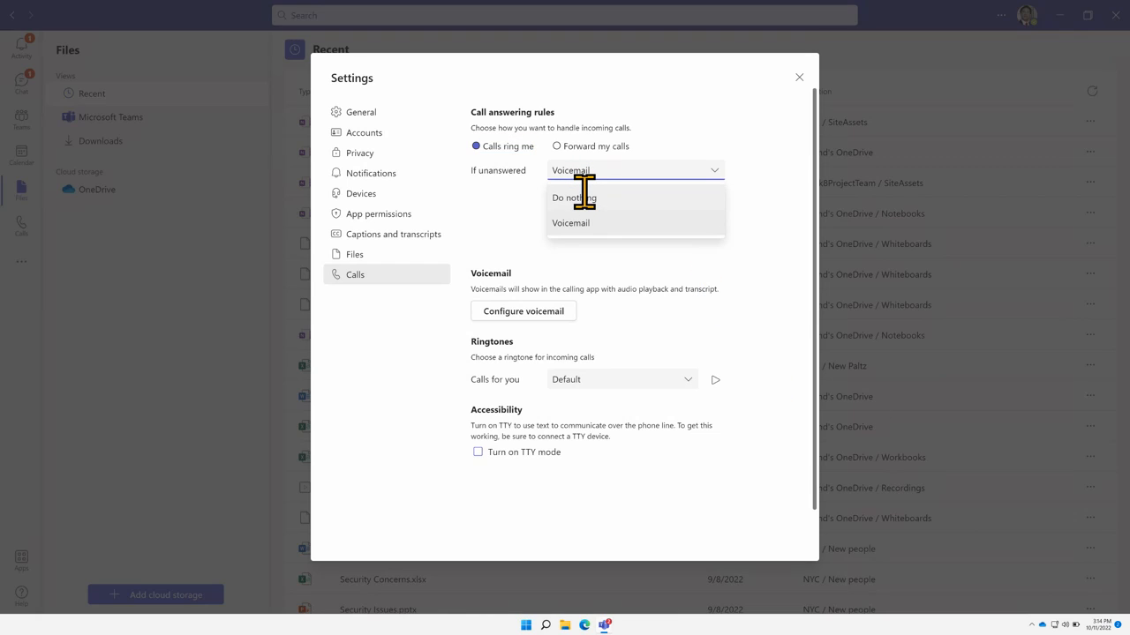
{"action": "left_click", "coordinate": [597, 222]}
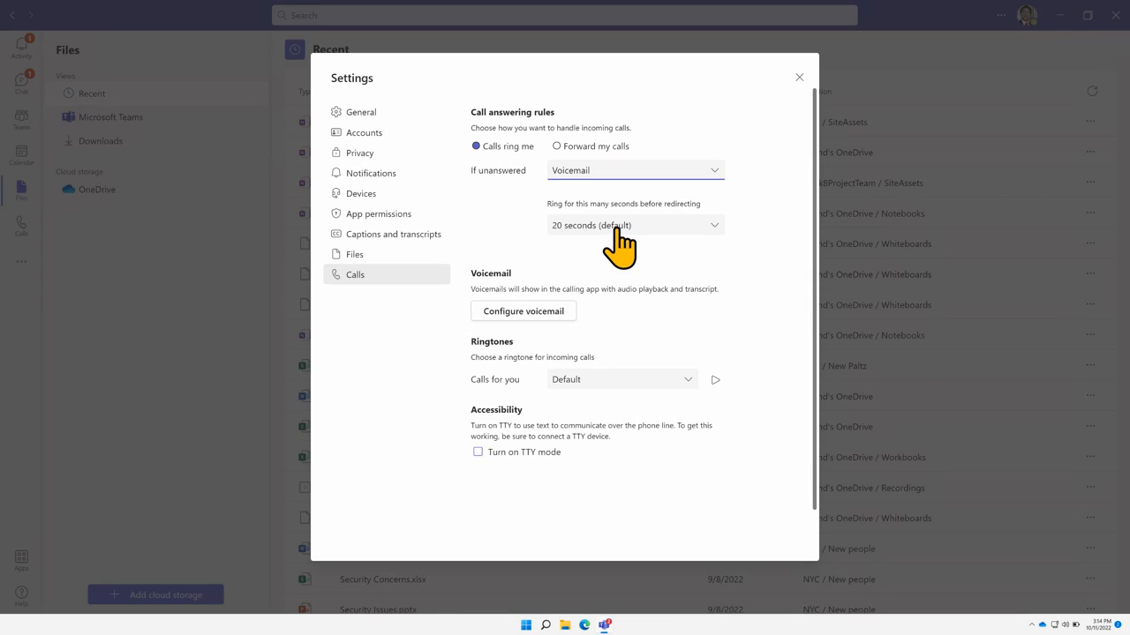
{"action": "left_click", "coordinate": [616, 229]}
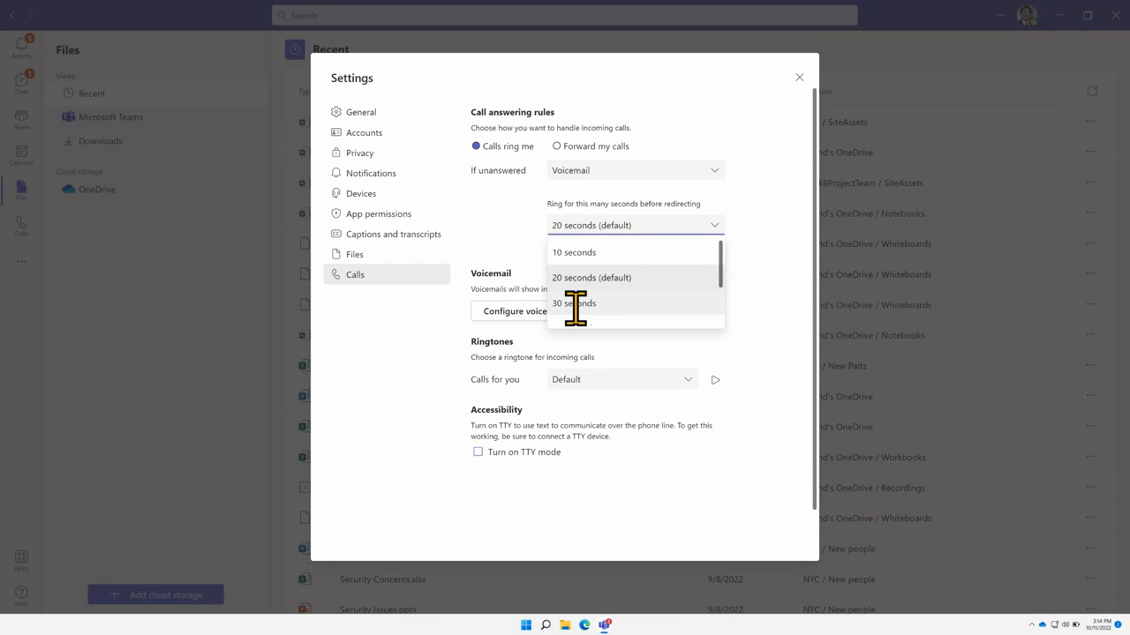
{"action": "scroll", "coordinate": [578, 309], "scroll_direction": "down", "scroll_amount": 3}
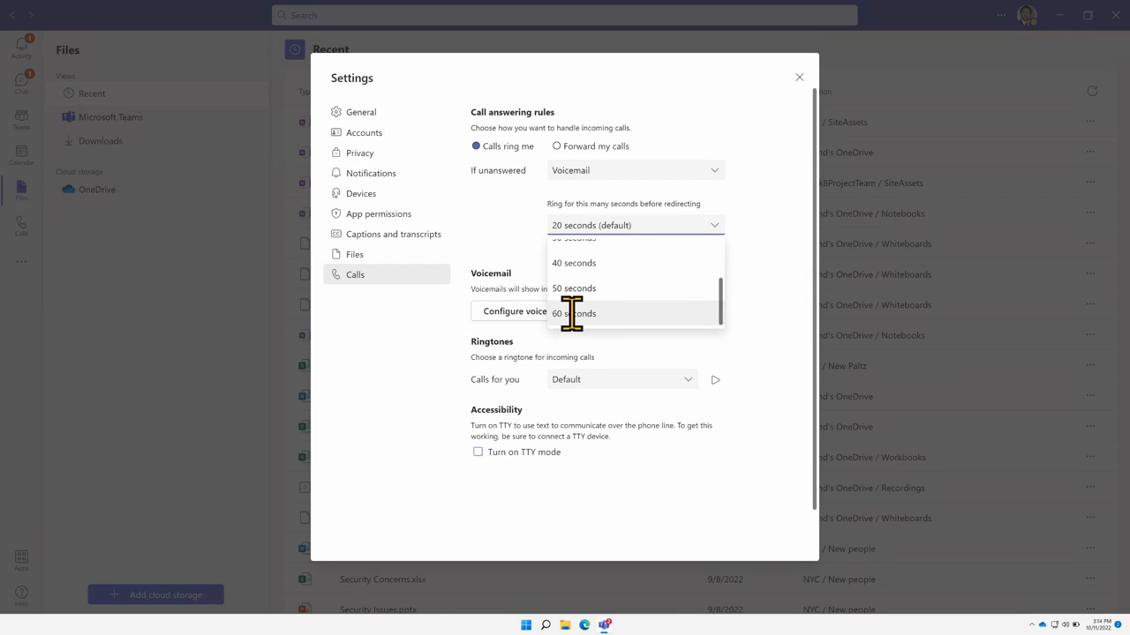
{"action": "scroll", "coordinate": [594, 296], "scroll_direction": "up", "scroll_amount": 3}
{"action": "scroll", "coordinate": [601, 294], "scroll_direction": "down", "scroll_amount": 5}
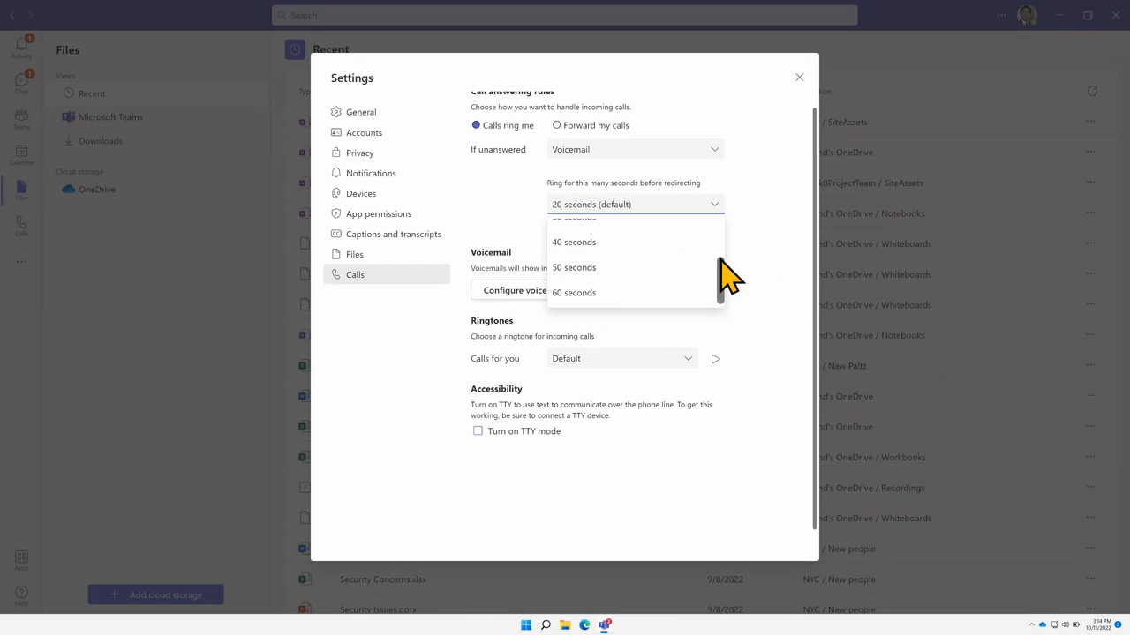
{"action": "mouse_move", "coordinate": [720, 254]}
{"action": "left_mouse_down"}
{"action": "mouse_move", "coordinate": [720, 223]}
{"action": "mouse_move", "coordinate": [716, 243]}
{"action": "left_mouse_up"}
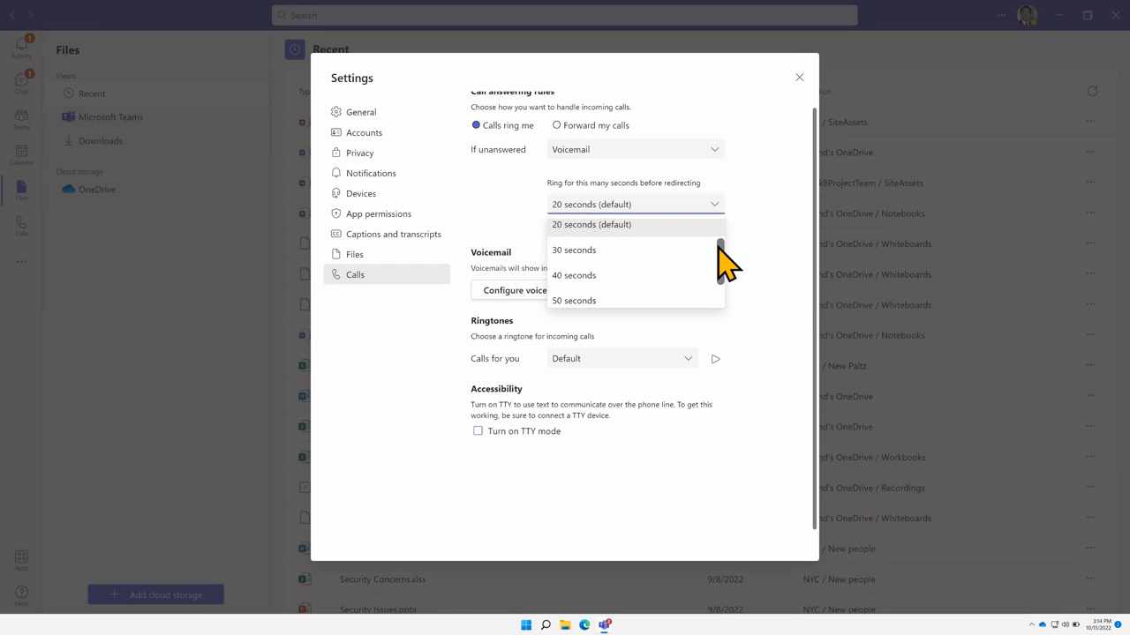
{"action": "left_click", "coordinate": [761, 269]}
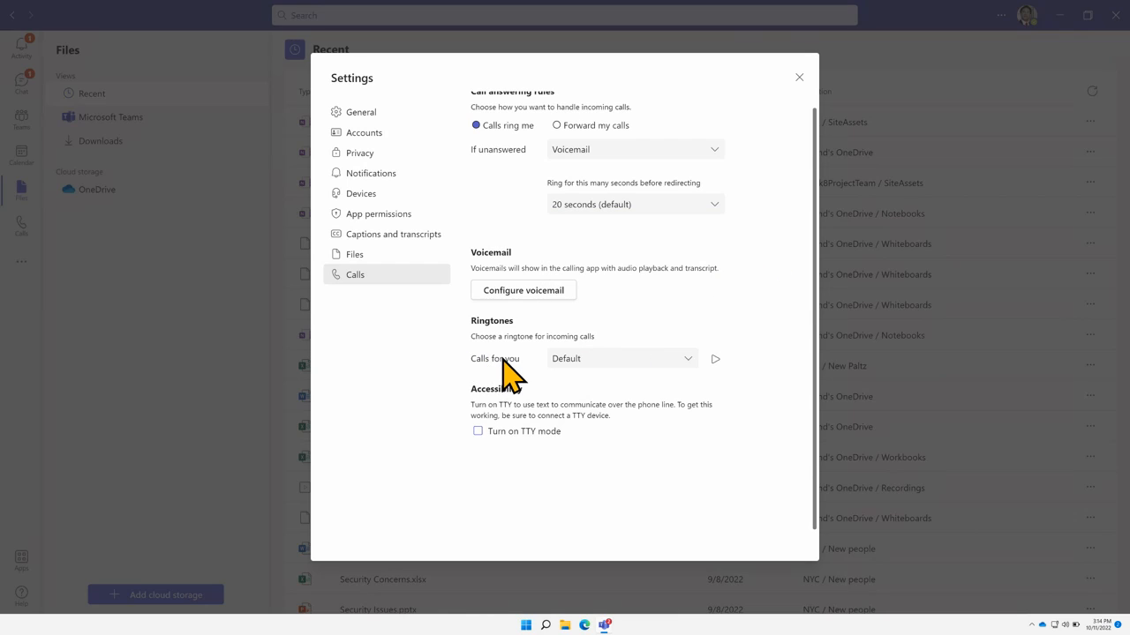
{"action": "left_click", "coordinate": [687, 359]}
{"action": "mouse_move", "coordinate": [695, 386]}
{"action": "left_mouse_down"}
{"action": "mouse_move", "coordinate": [701, 459]}
{"action": "mouse_move", "coordinate": [701, 379]}
{"action": "left_mouse_up"}
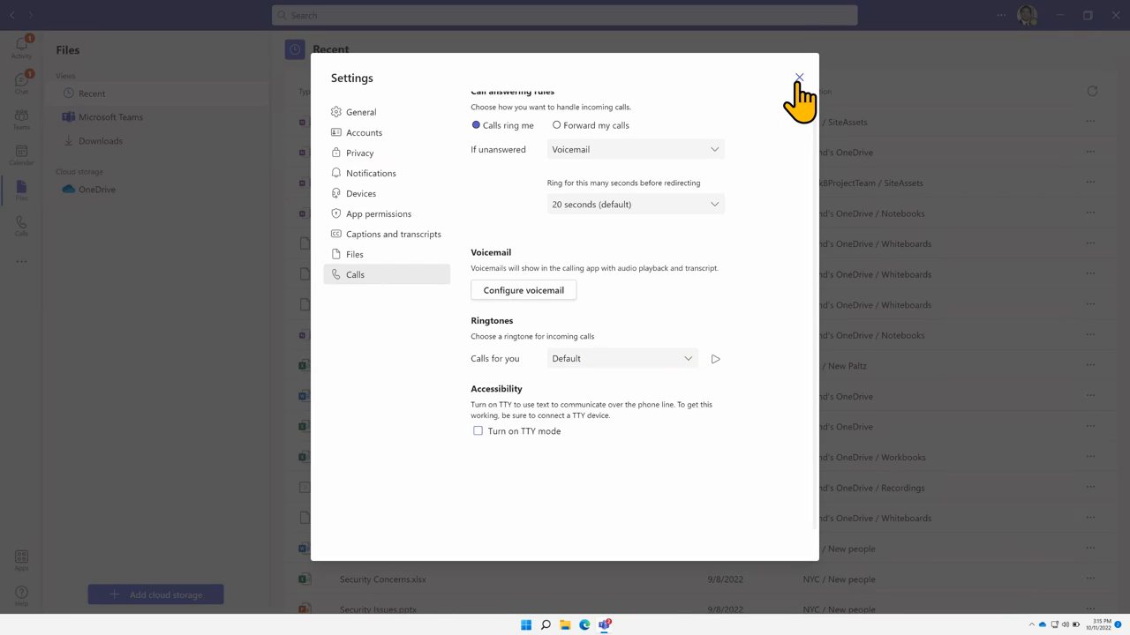
Close Settings and show the Calendar work week of October 10–14, 2022
{"action": "left_click", "coordinate": [799, 78]}
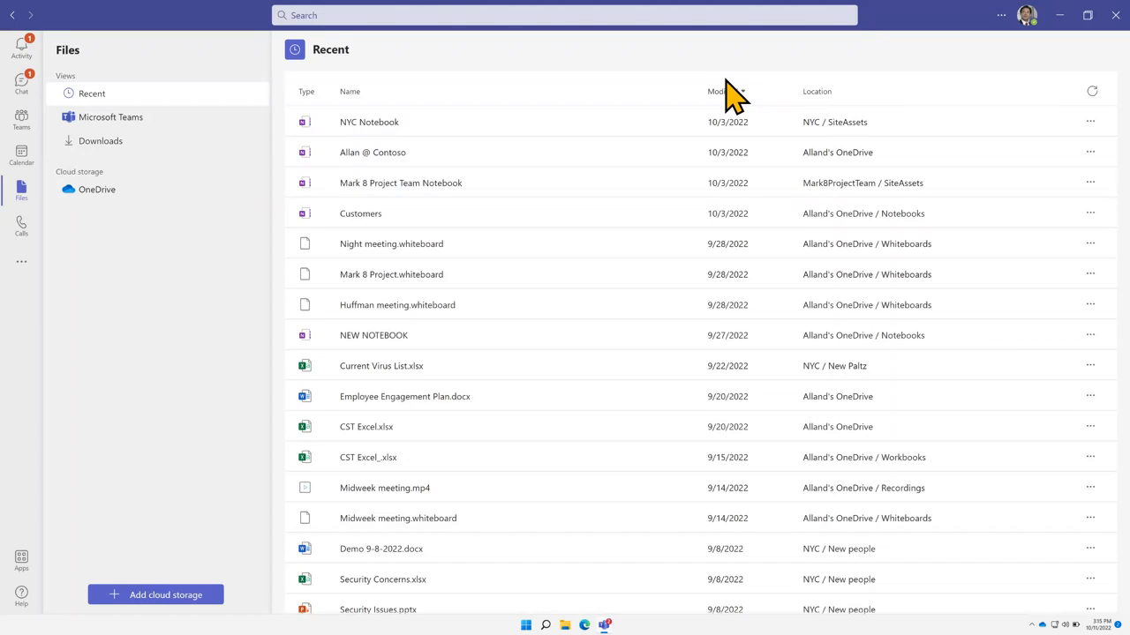
{"action": "left_click", "coordinate": [22, 155]}
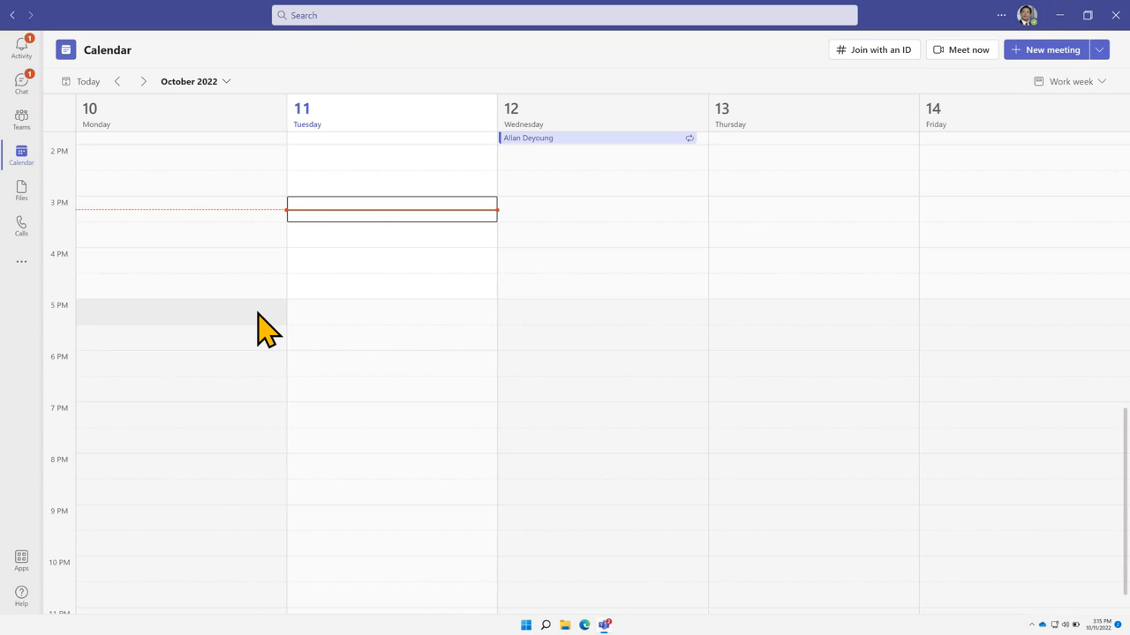
{"action": "scroll", "coordinate": [258, 318], "scroll_direction": "up", "scroll_amount": 1}
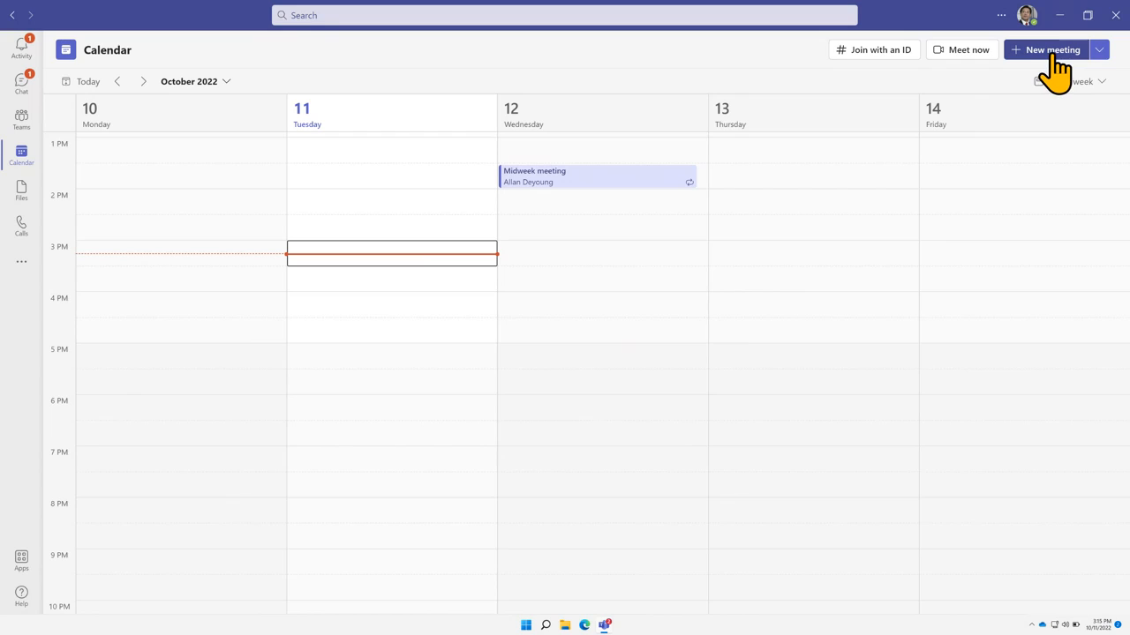
Open a blank meeting form from the New meeting dropdown's Schedule meeting option
{"action": "left_click", "coordinate": [1100, 51]}
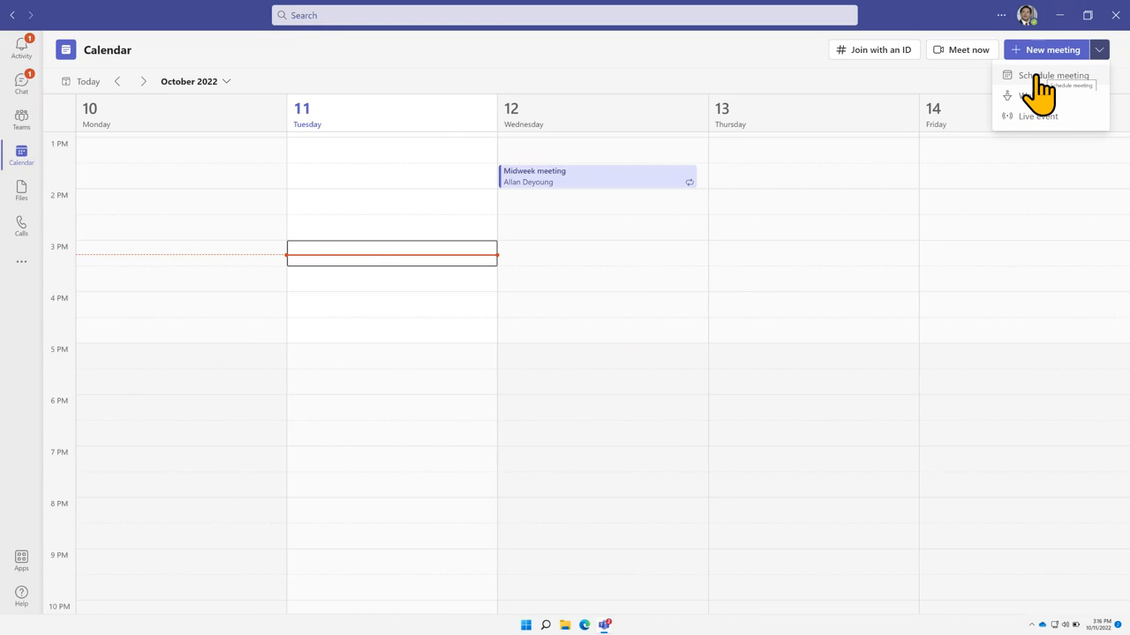
{"action": "left_click", "coordinate": [1039, 76]}
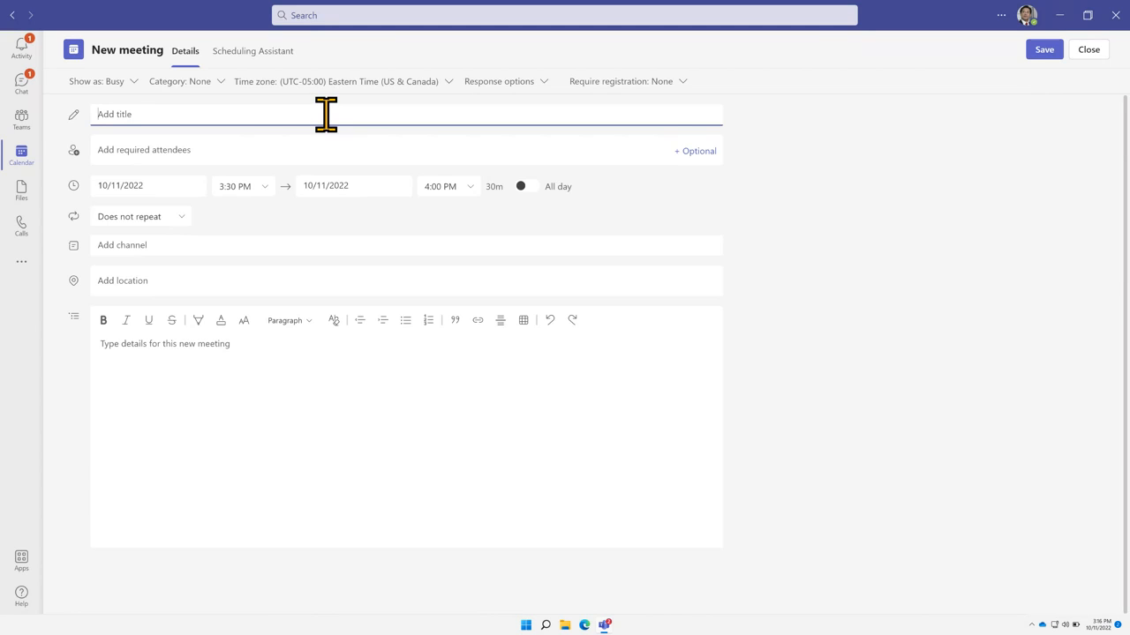
Title the meeting 'Afternoon meeting' and add a colleague and the marketing manager as attendees
{"action": "type", "text": "Afternoon meeting"}
{"action": "left_click", "coordinate": [170, 145]}
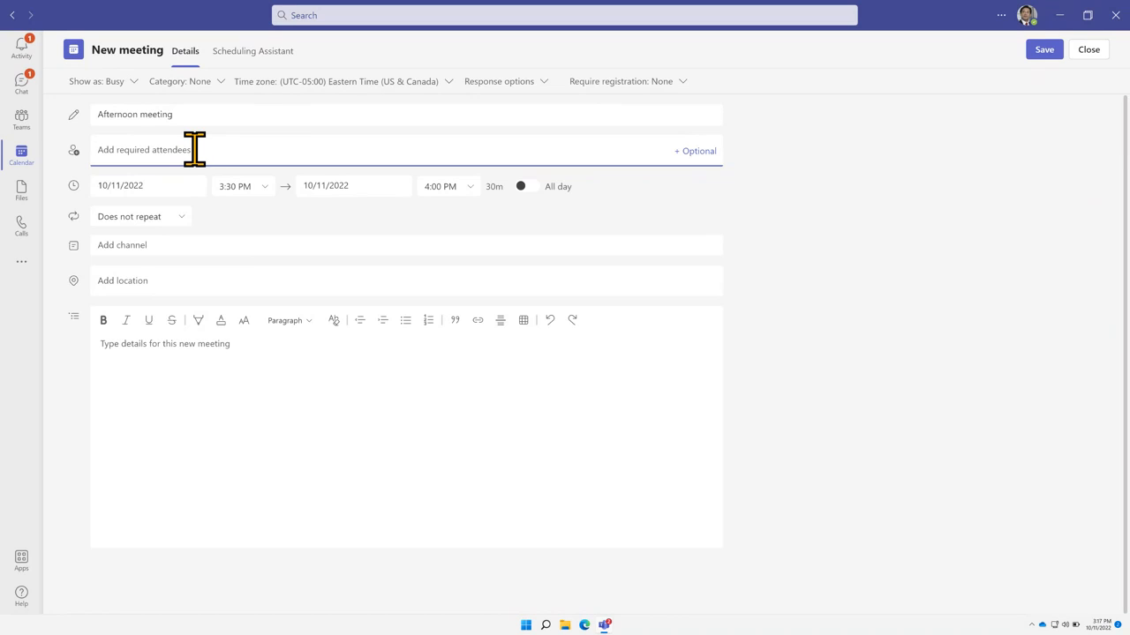
{"action": "type", "text": "ale"}
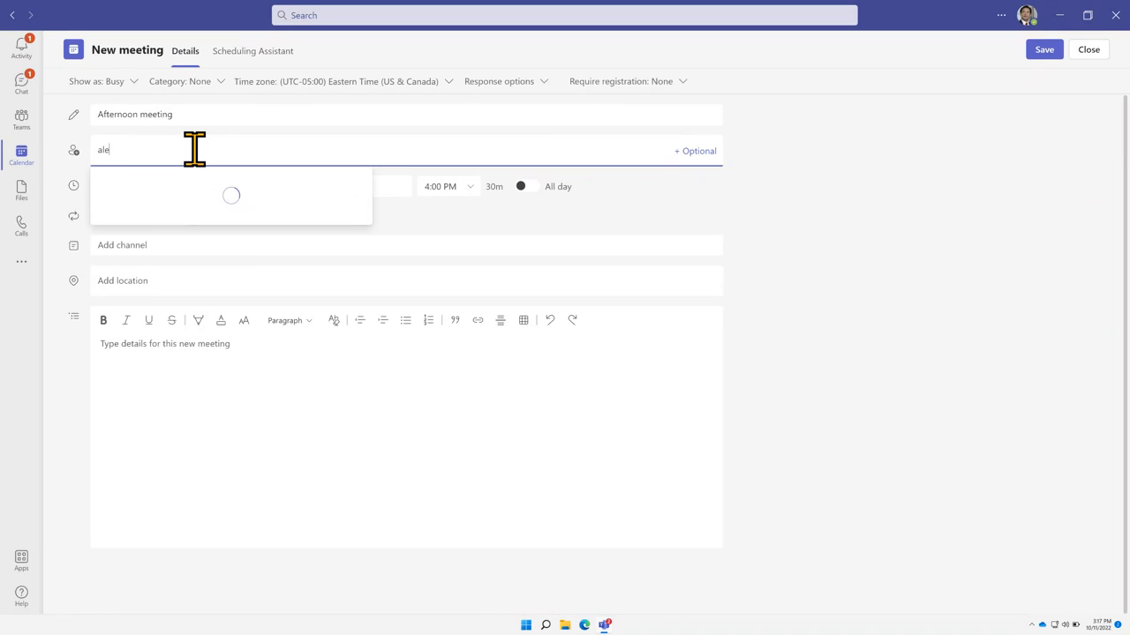
{"action": "type", "text": "x"}
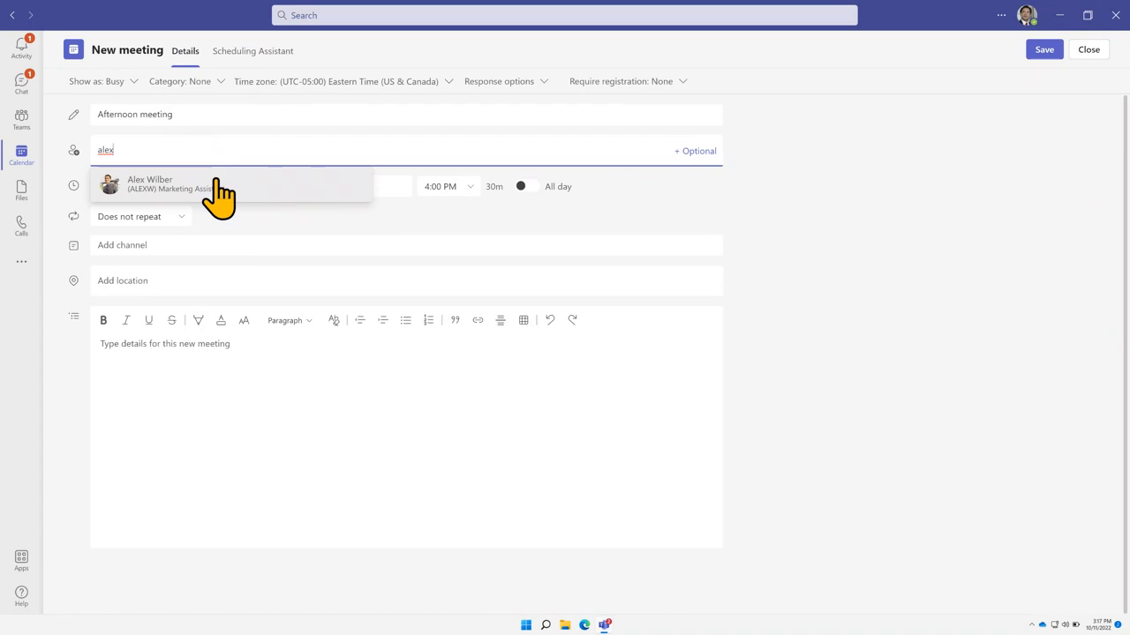
{"action": "left_click", "coordinate": [217, 187]}
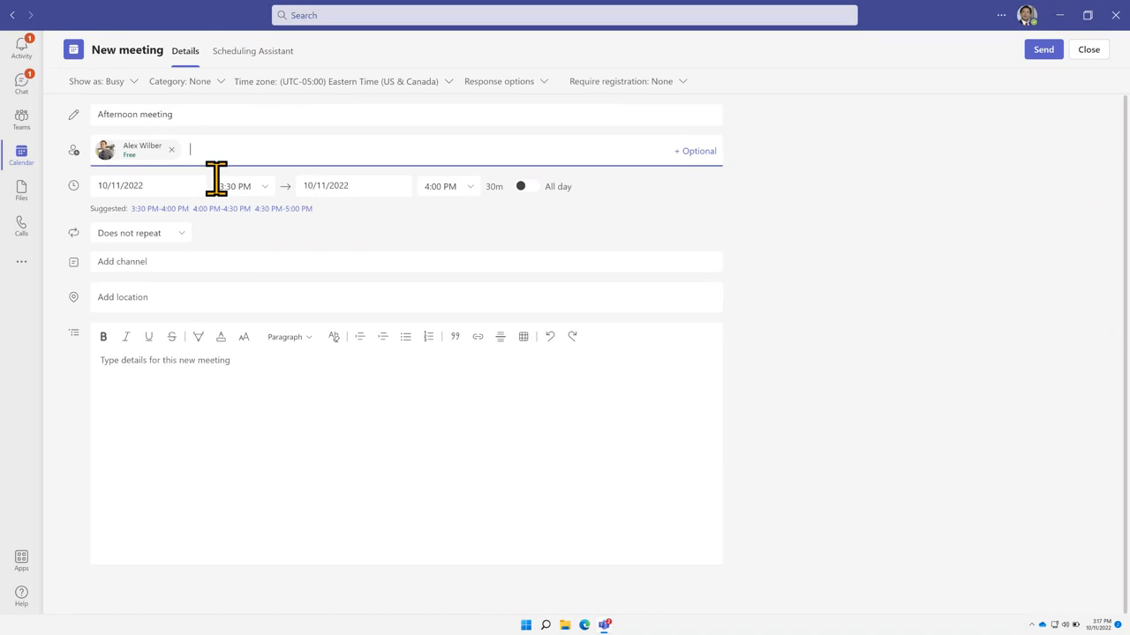
{"action": "type", "text": "megan"}
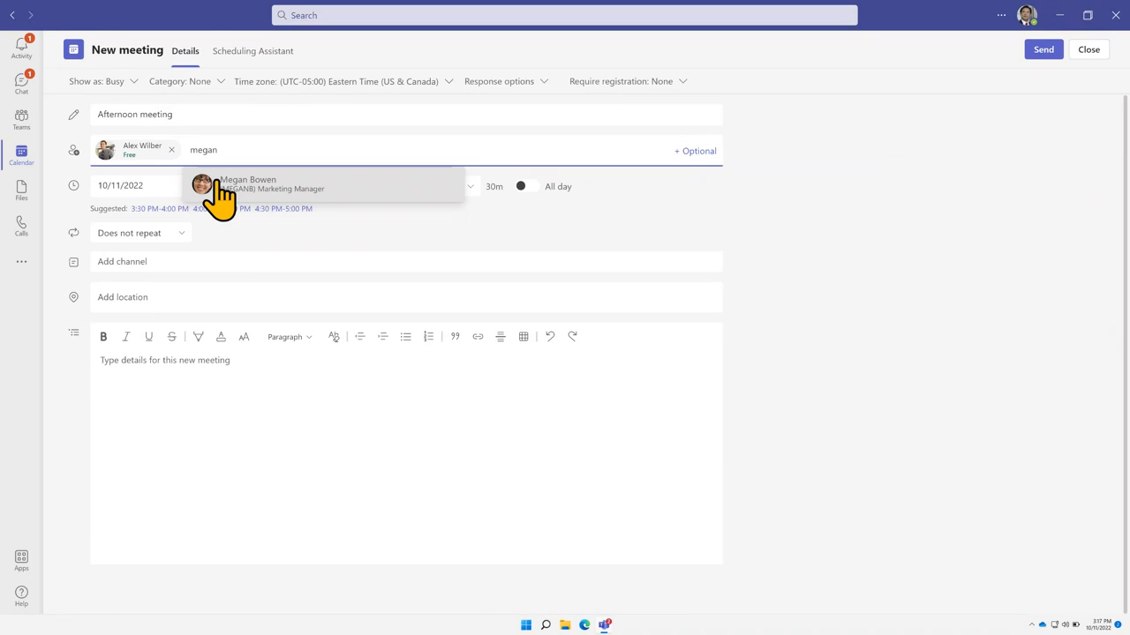
{"action": "left_click", "coordinate": [216, 180]}
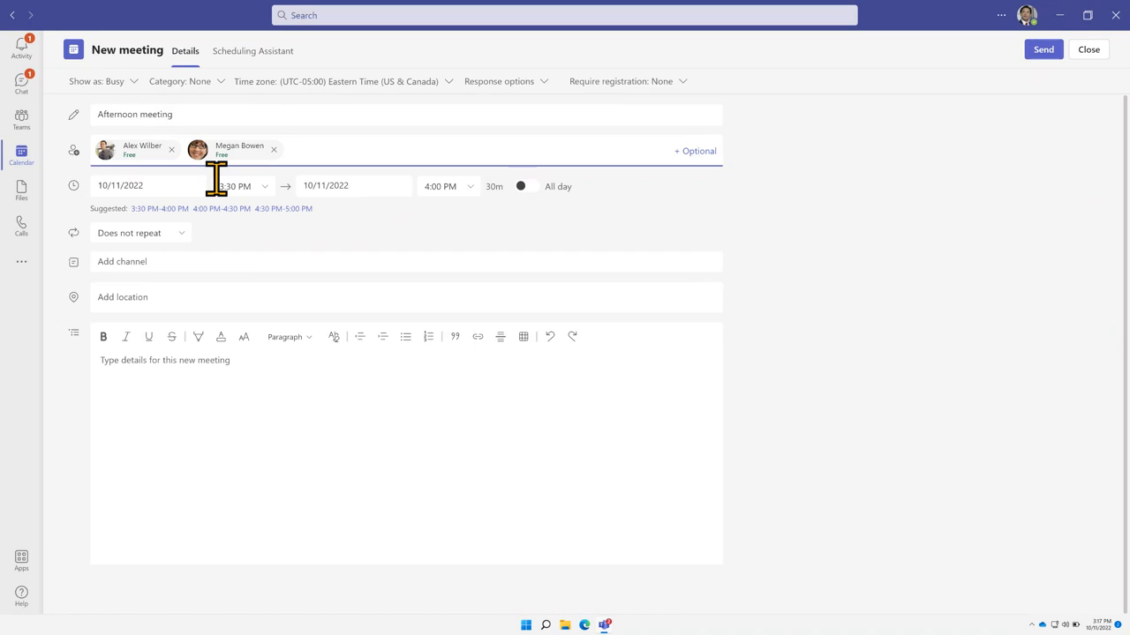
Add the president, another colleague, the accountant and an external contact's e-mail as attendees
{"action": "type", "text": "pa"}
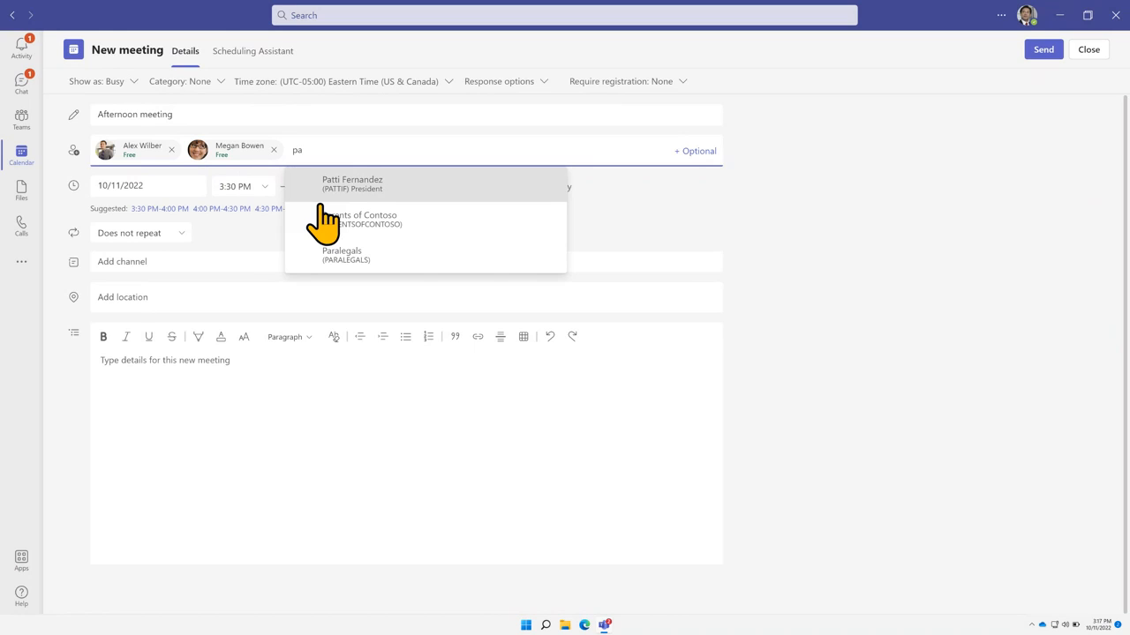
{"action": "left_click", "coordinate": [358, 190]}
{"action": "type", "text": "nes"}
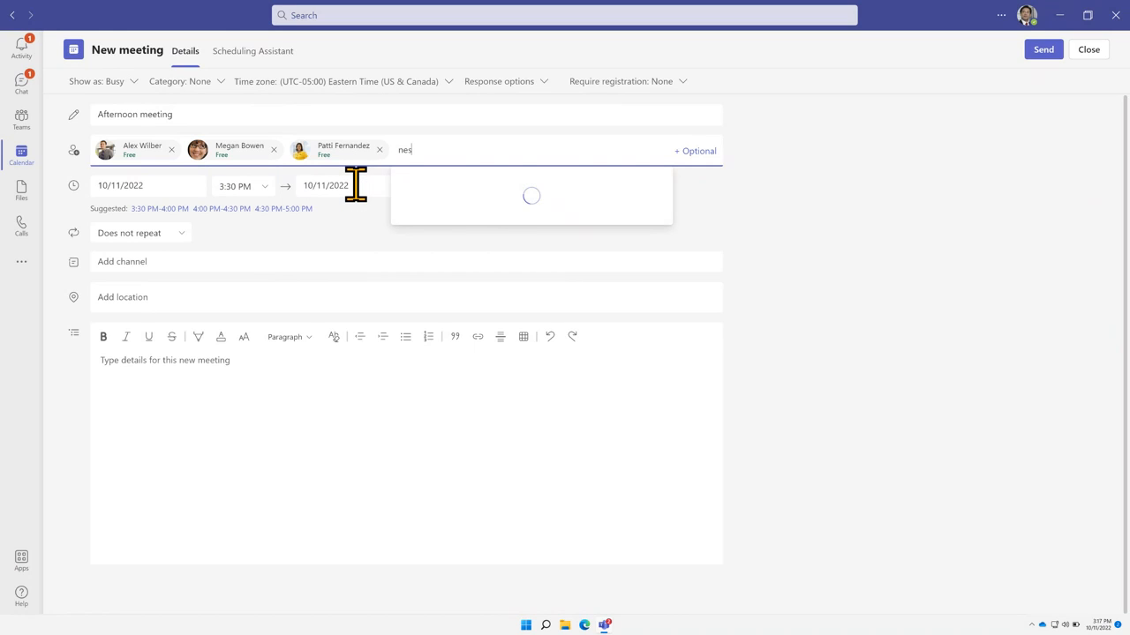
{"action": "left_click", "coordinate": [439, 184]}
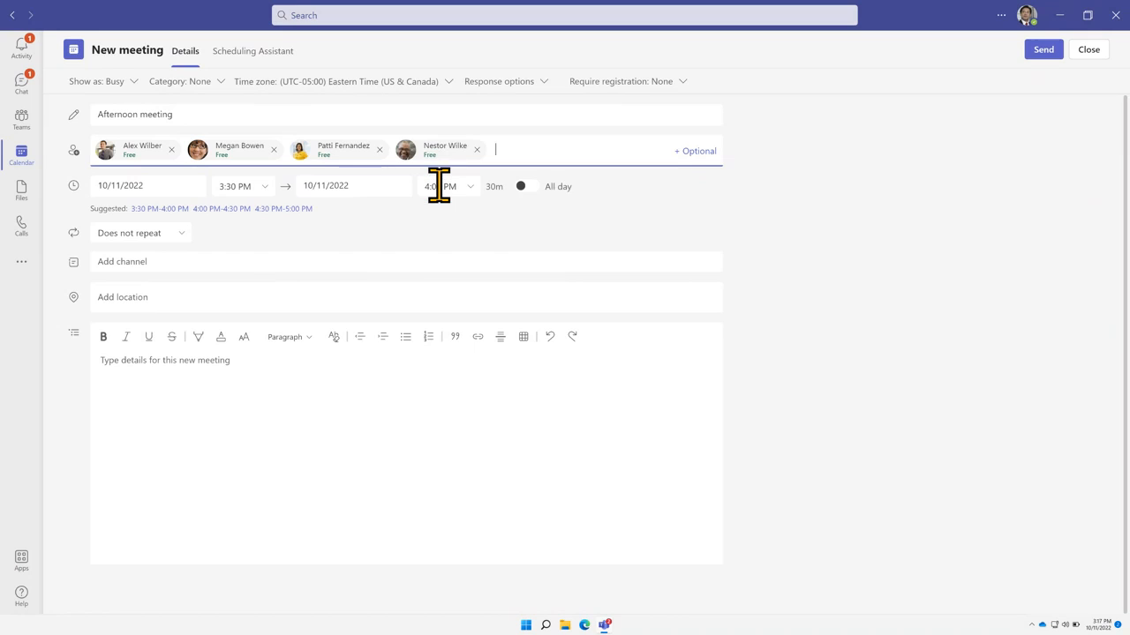
{"action": "type", "text": "pe"}
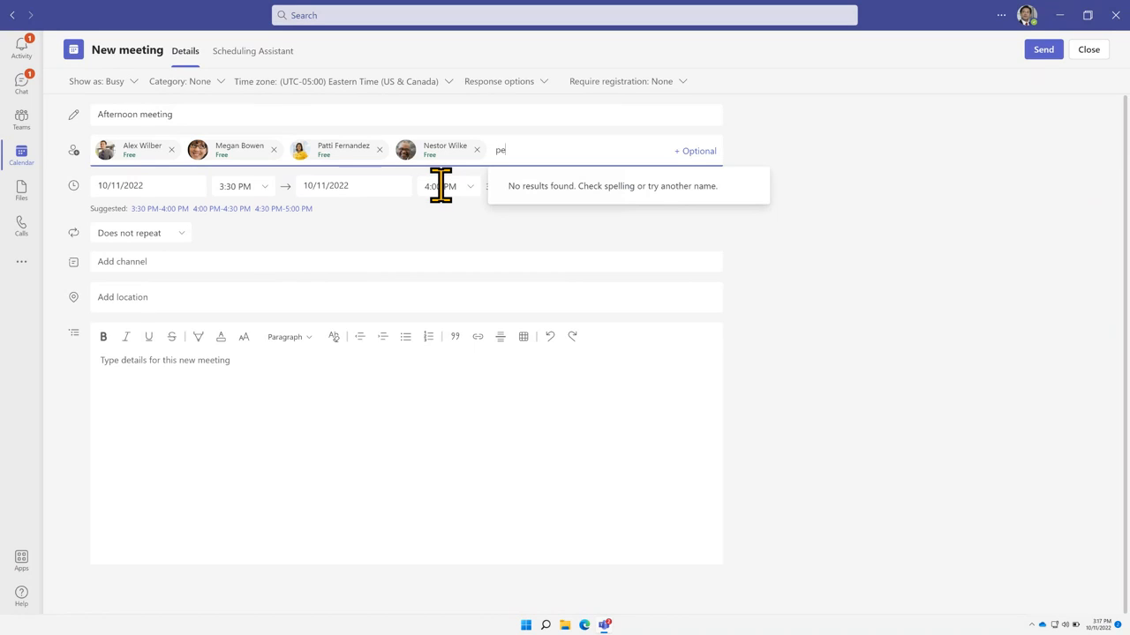
{"action": "key", "text": "BackSpace"}
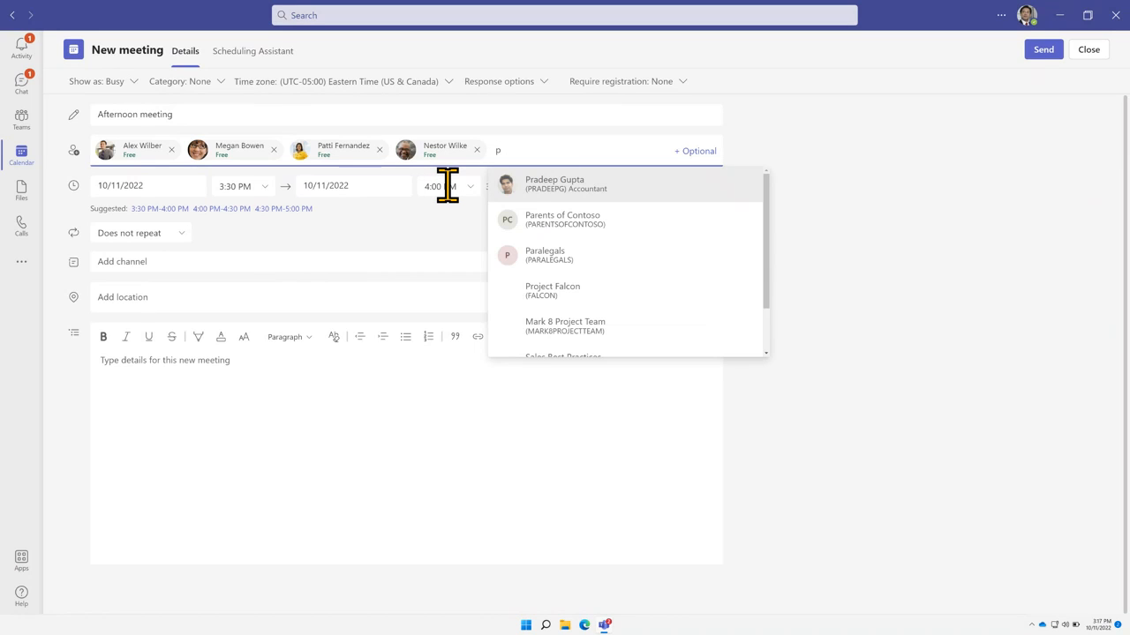
{"action": "left_click", "coordinate": [555, 186]}
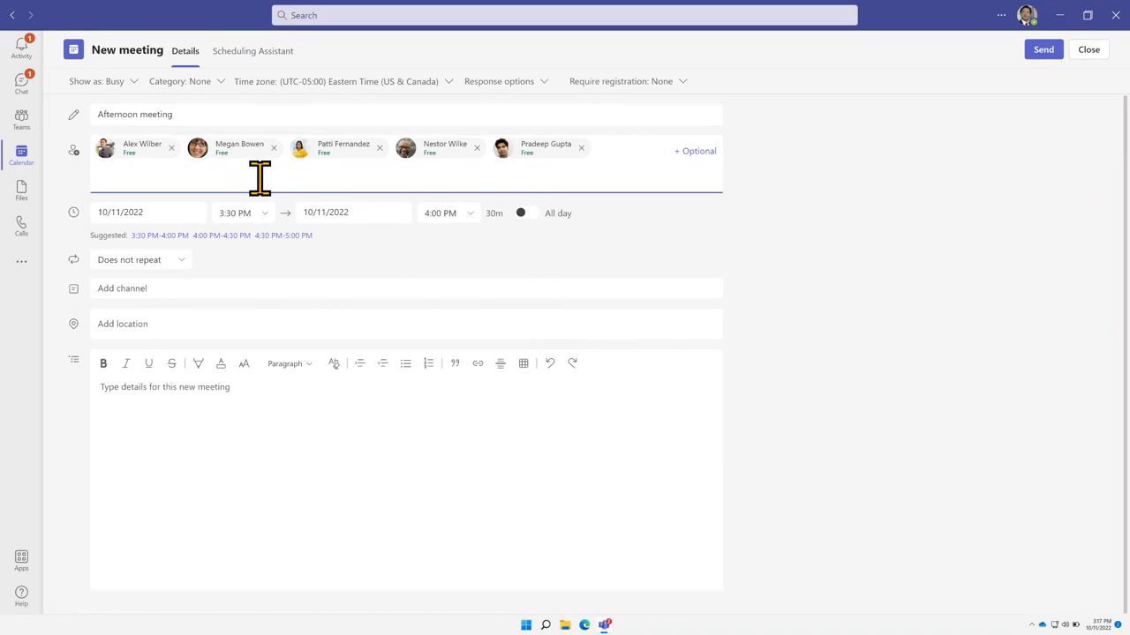
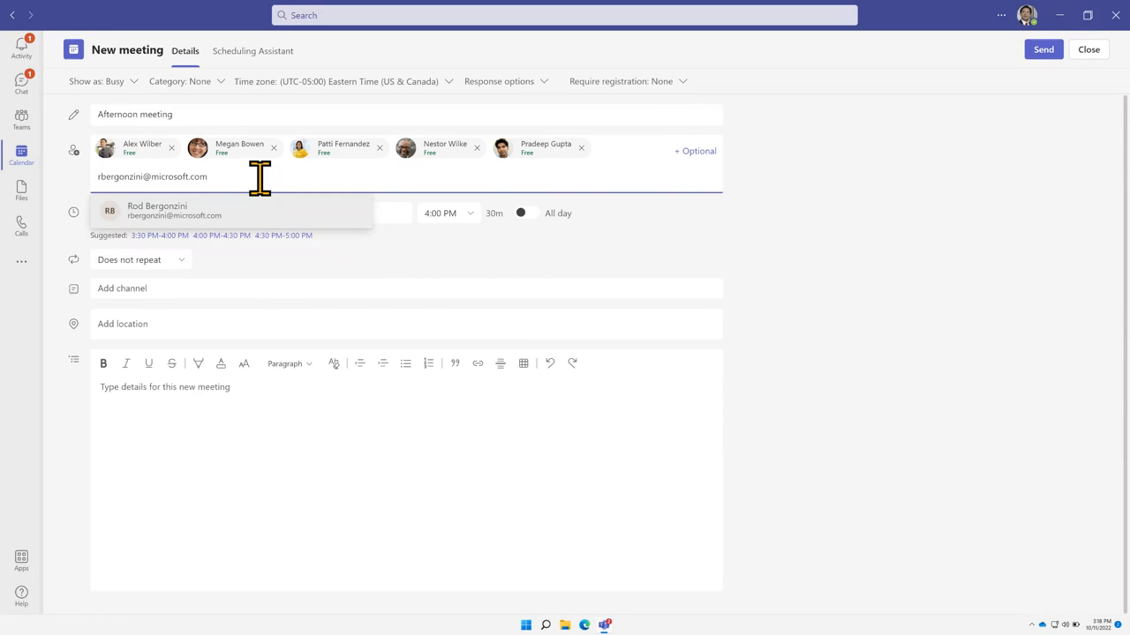
{"action": "left_click", "coordinate": [281, 215]}
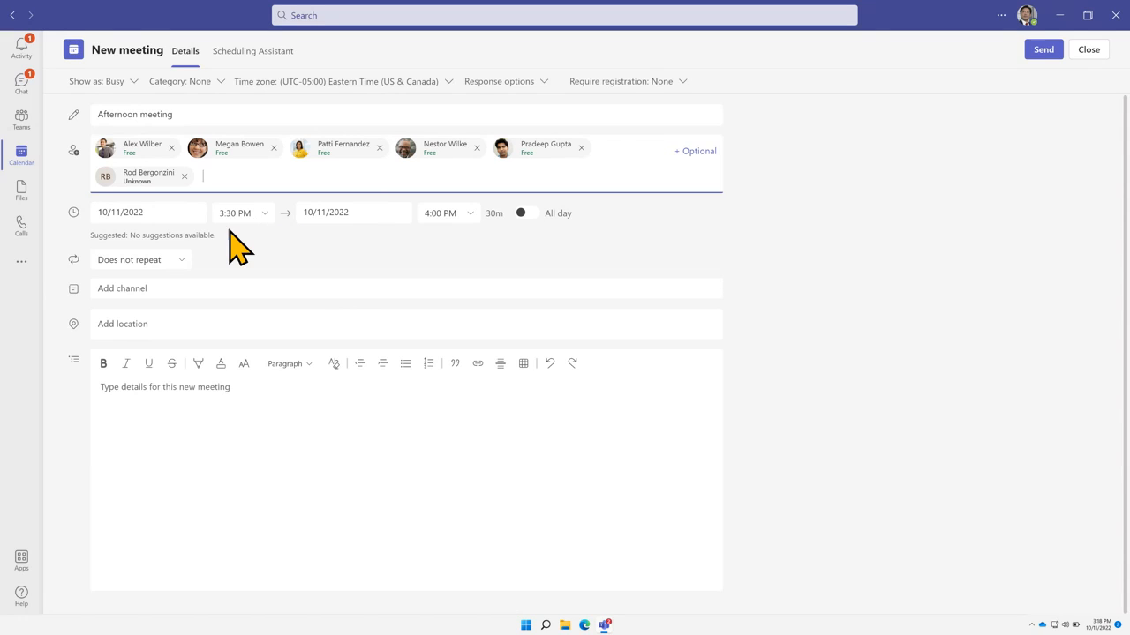
Keep the date October 11 and set the meeting start to 4:00 PM
{"action": "left_click", "coordinate": [178, 212]}
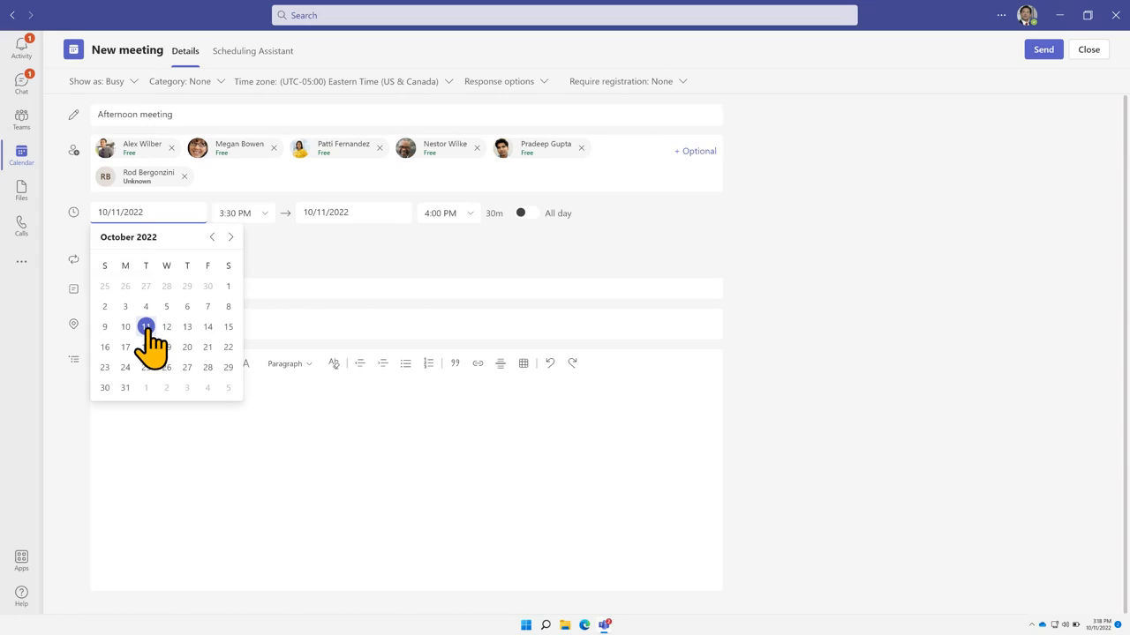
{"action": "left_click", "coordinate": [265, 214]}
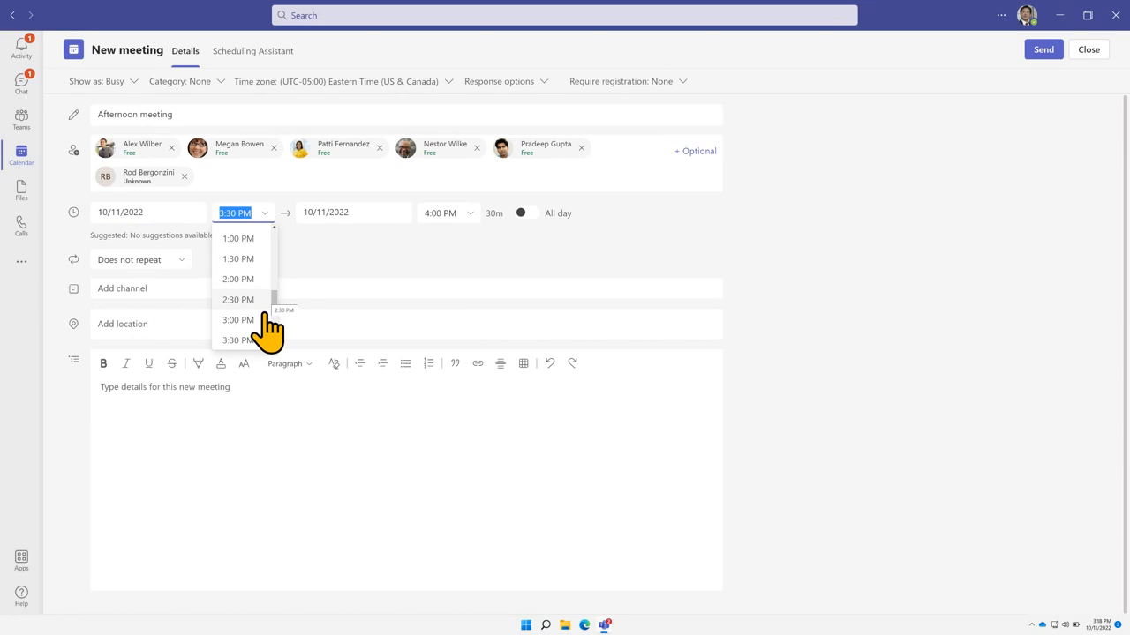
{"action": "scroll", "coordinate": [265, 344], "scroll_direction": "down", "scroll_amount": 1}
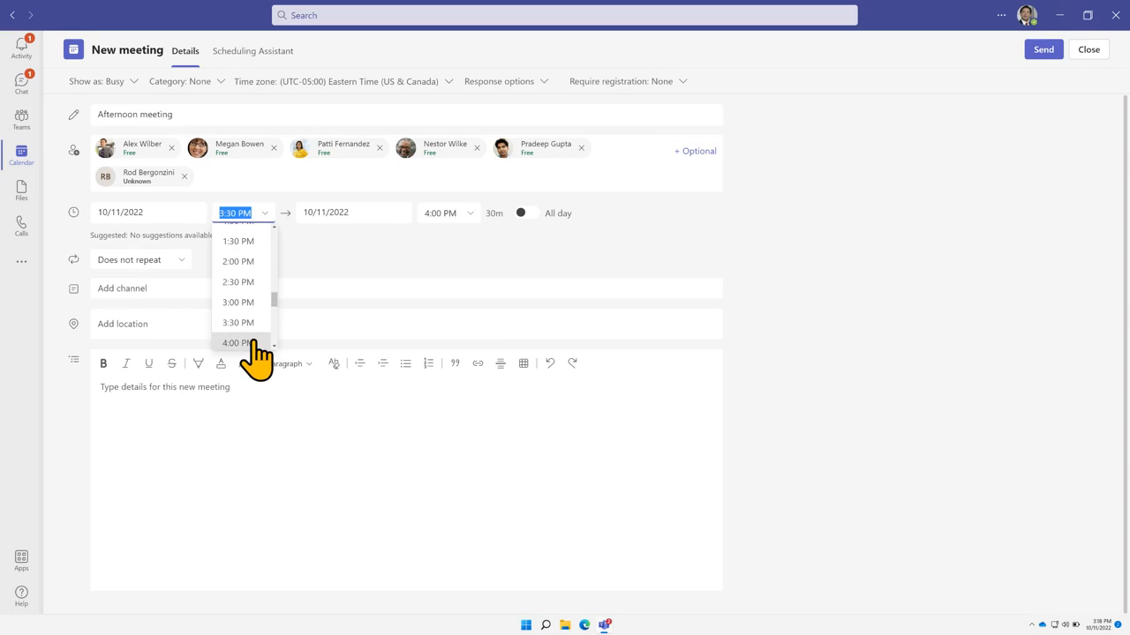
{"action": "left_click", "coordinate": [253, 342]}
Edit the end time to 4:45 PM for a 45-minute meeting
{"action": "left_click", "coordinate": [441, 212]}
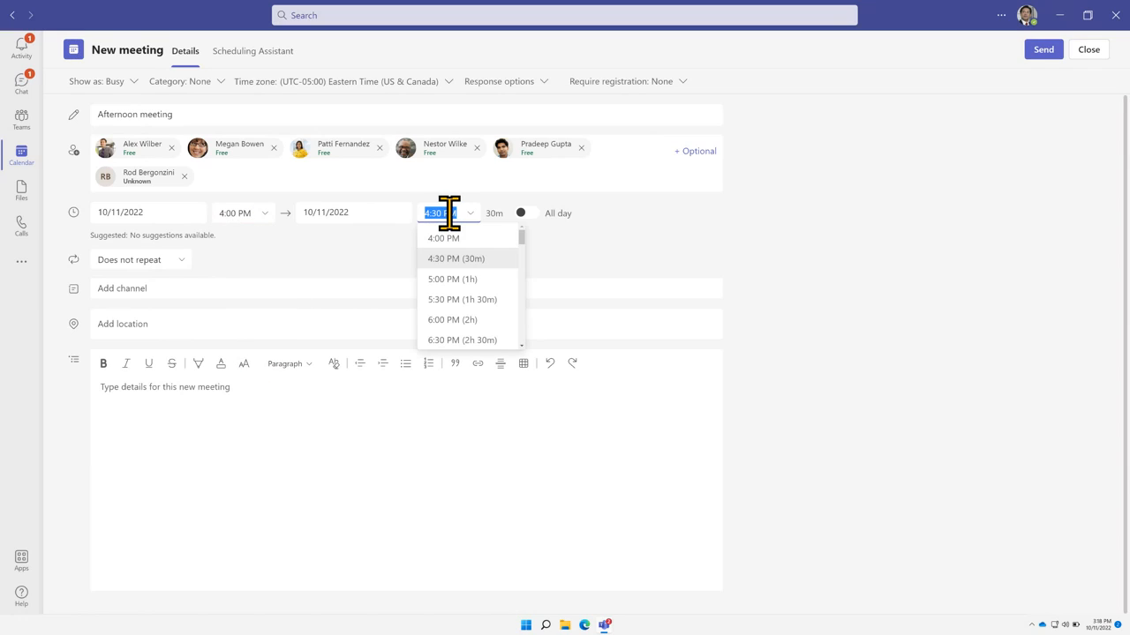
{"action": "left_click", "coordinate": [442, 213]}
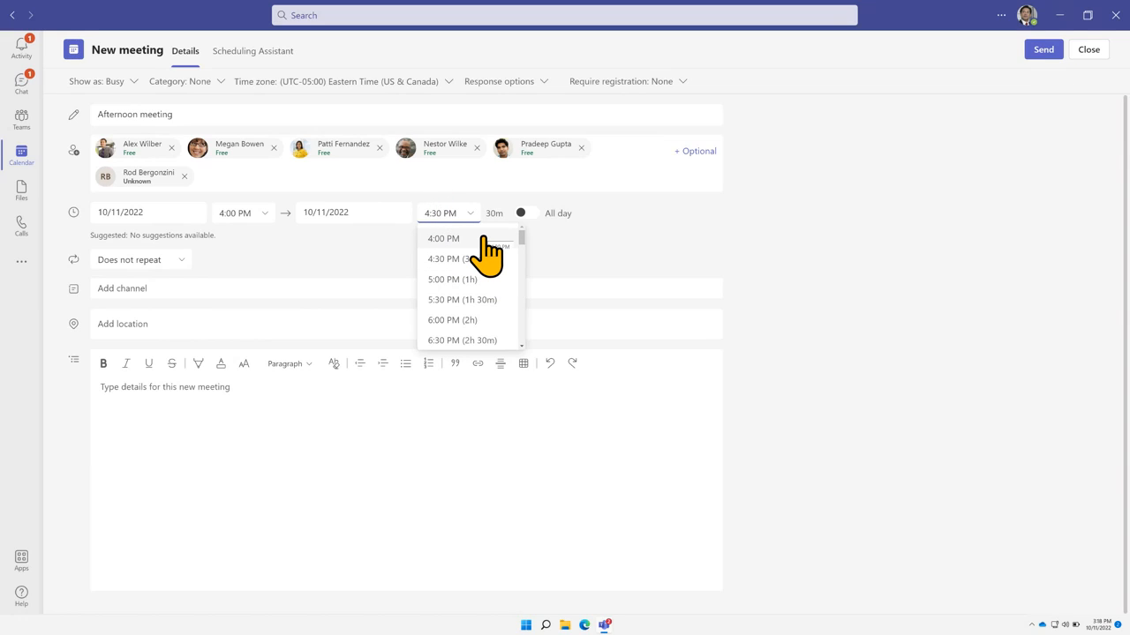
{"action": "key", "text": "BackSpace"}
{"action": "key", "text": "BackSpace"}
{"action": "type", "text": "45"}
{"action": "key", "text": "Return"}
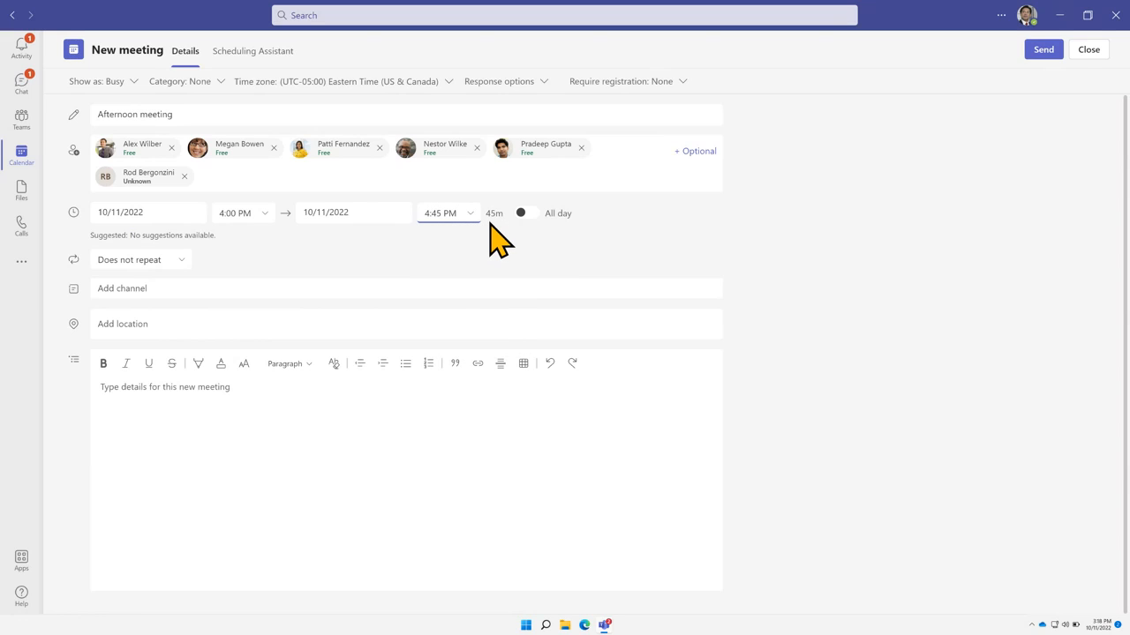
{"action": "left_click", "coordinate": [490, 223]}
{"action": "left_click", "coordinate": [176, 262]}
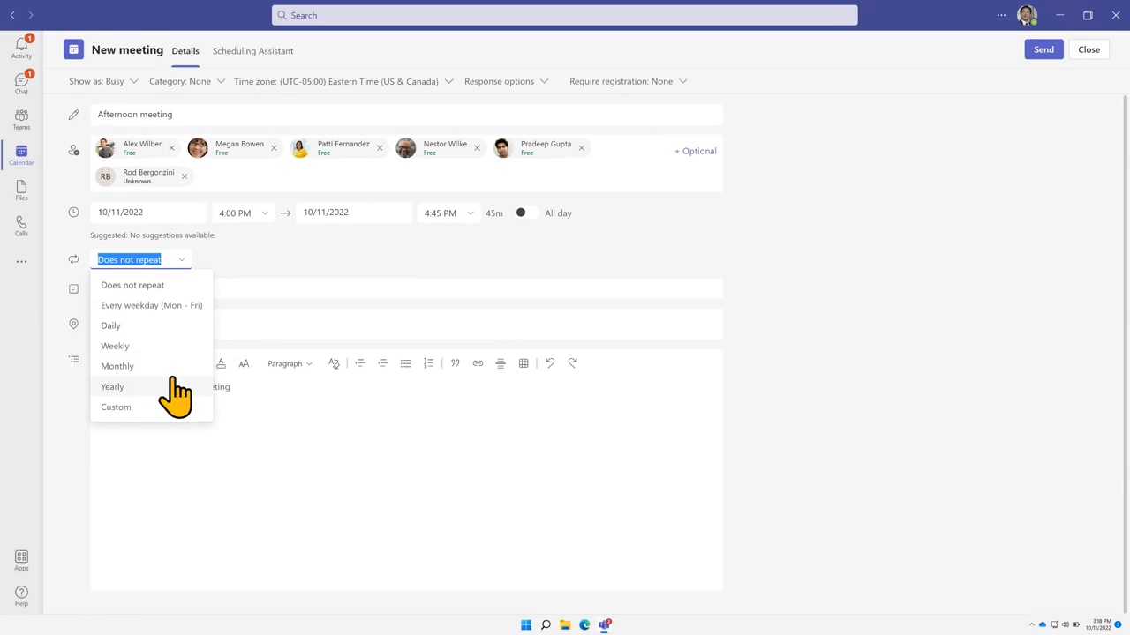
{"action": "left_click", "coordinate": [222, 264]}
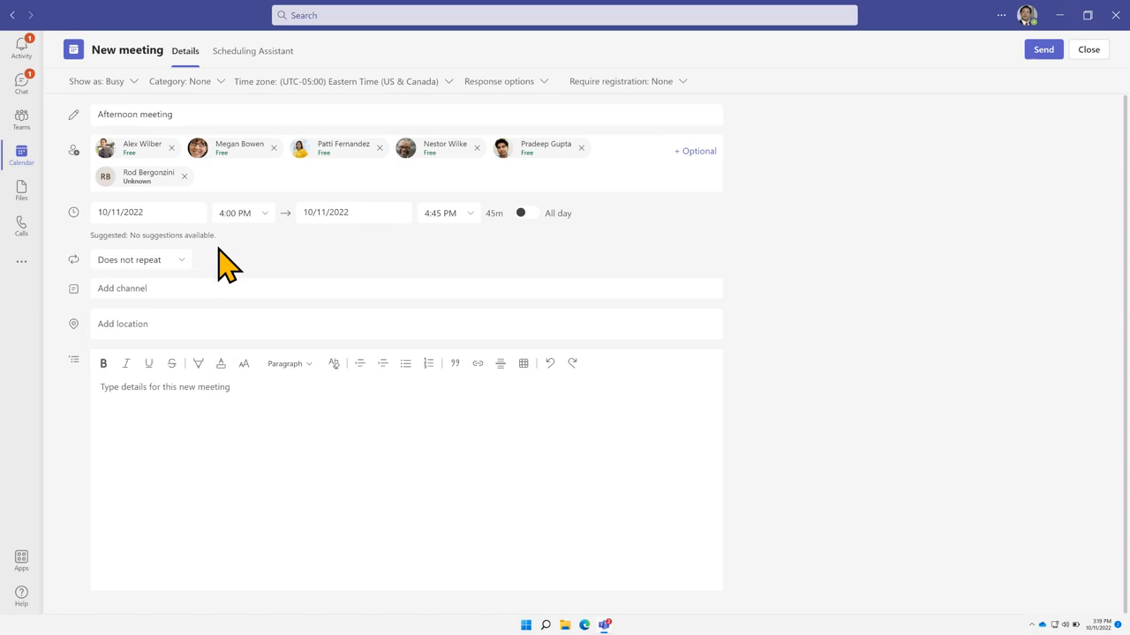
{"action": "left_click", "coordinate": [194, 288]}
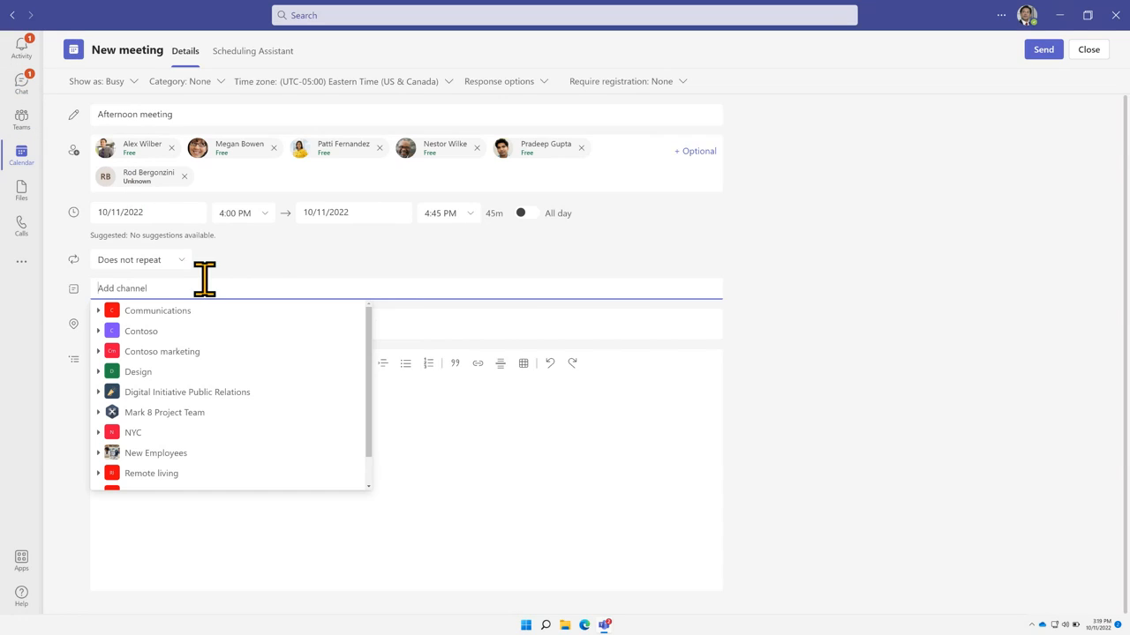
{"action": "left_click", "coordinate": [266, 254]}
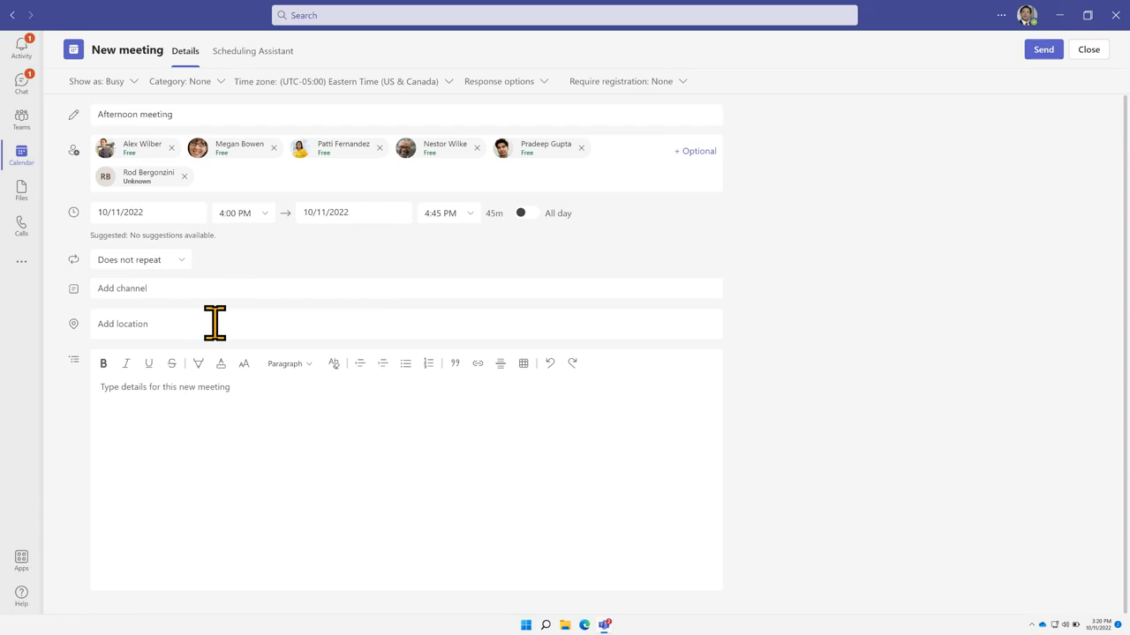
{"action": "left_click", "coordinate": [332, 417]}
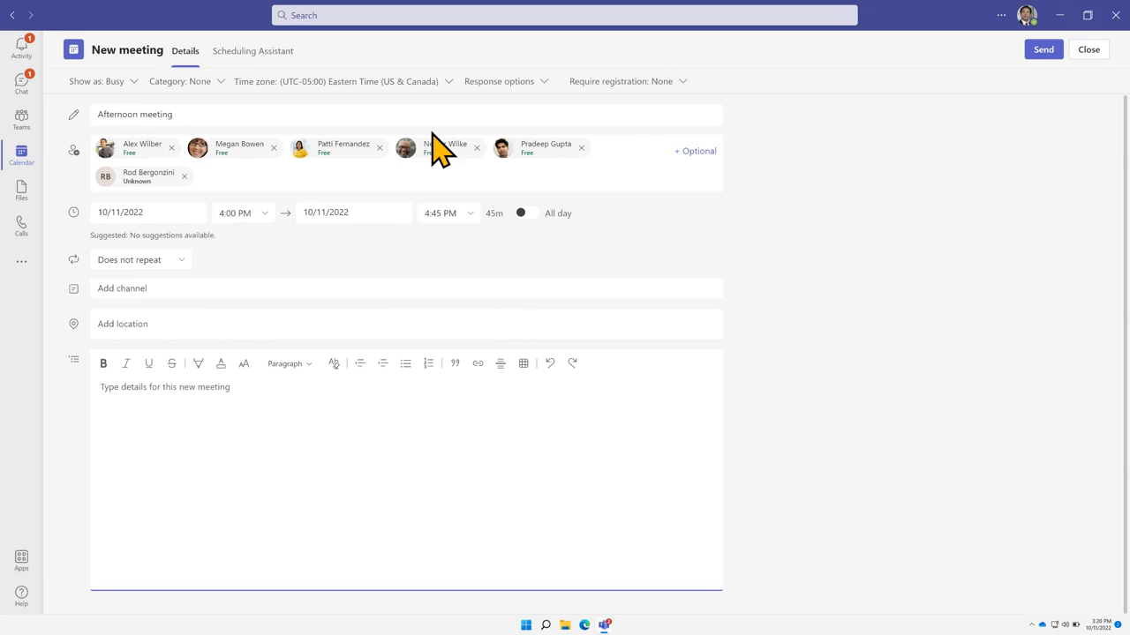
In the Scheduling Assistant, drag the meeting to Wednesday then back to Tuesday 4:00–4:45 PM
{"action": "left_click", "coordinate": [276, 53]}
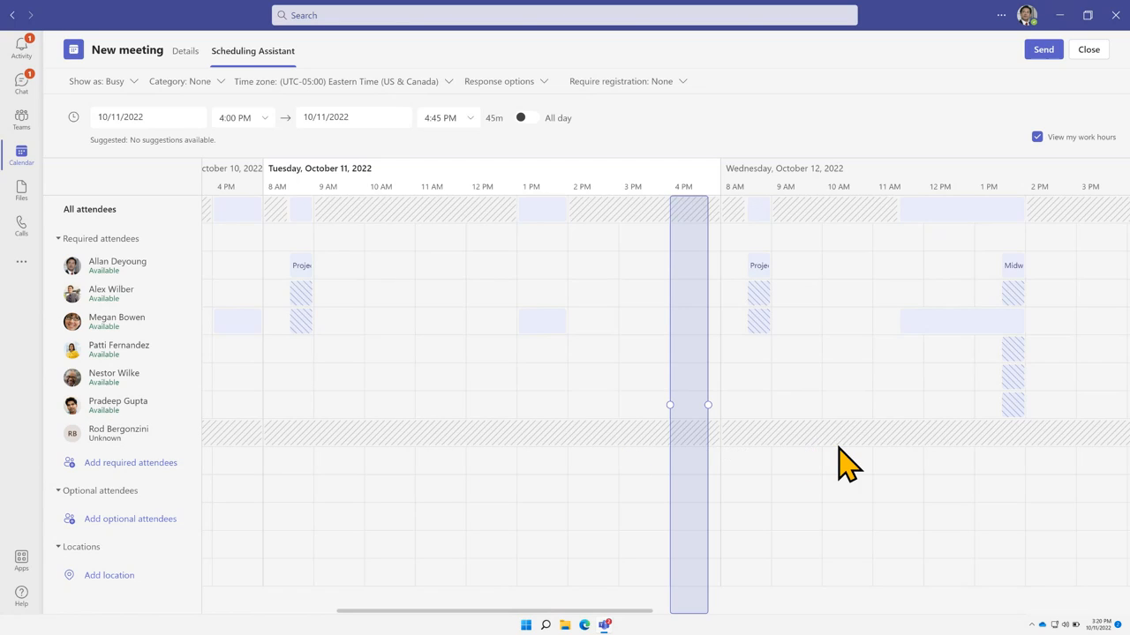
{"action": "mouse_move", "coordinate": [454, 449]}
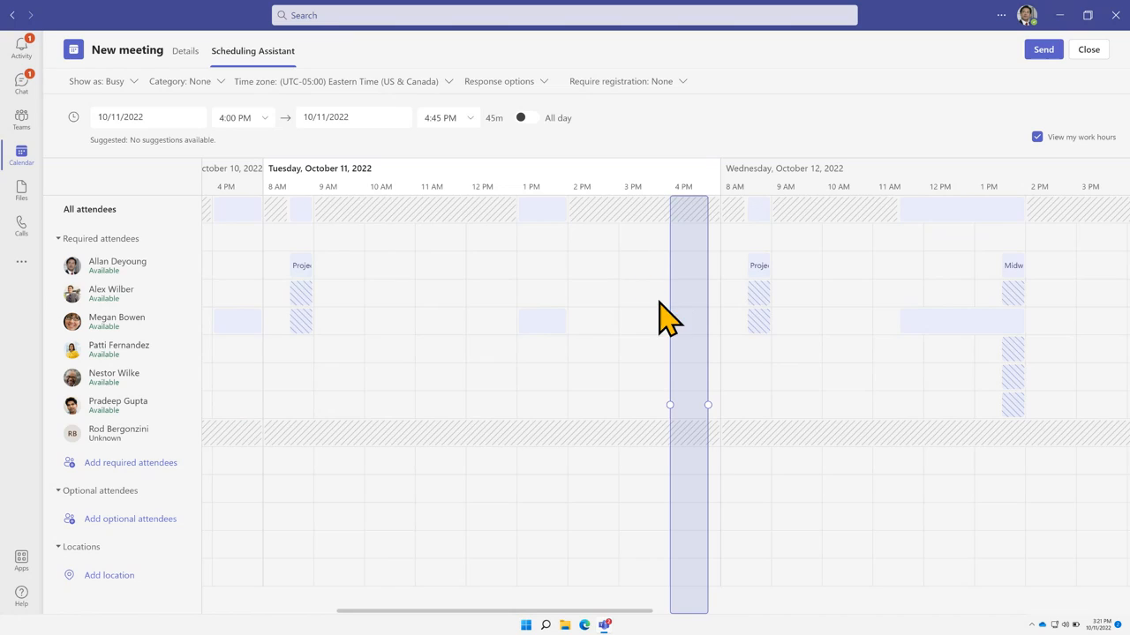
{"action": "left_click_drag", "start_coordinate": [680, 290], "coordinate": [752, 295]}
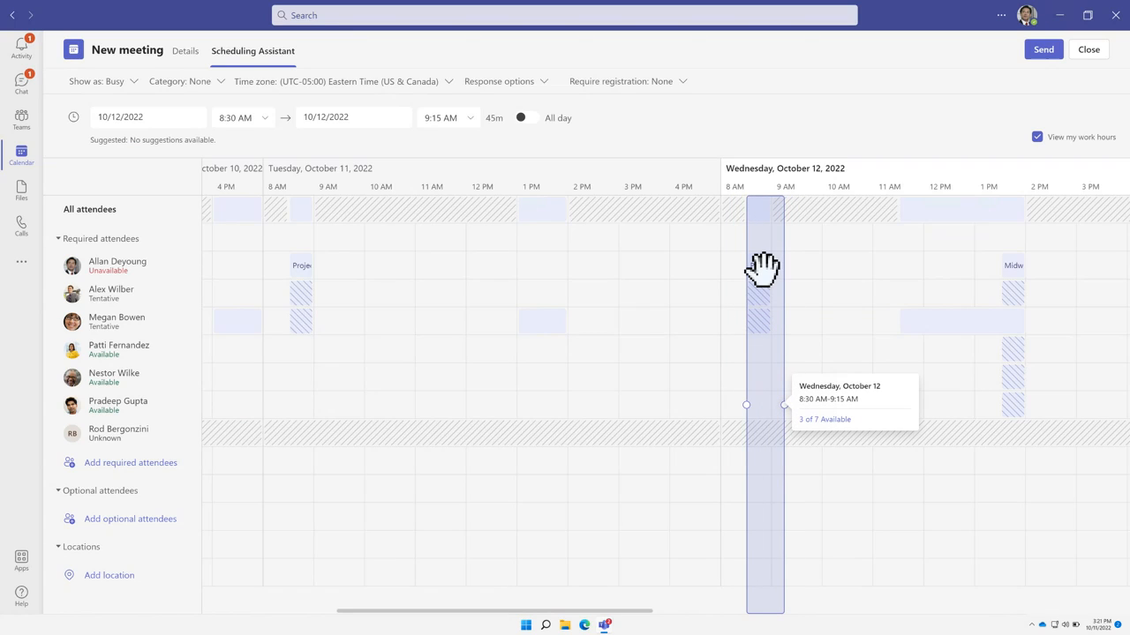
{"action": "left_click_drag", "start_coordinate": [763, 269], "coordinate": [675, 273]}
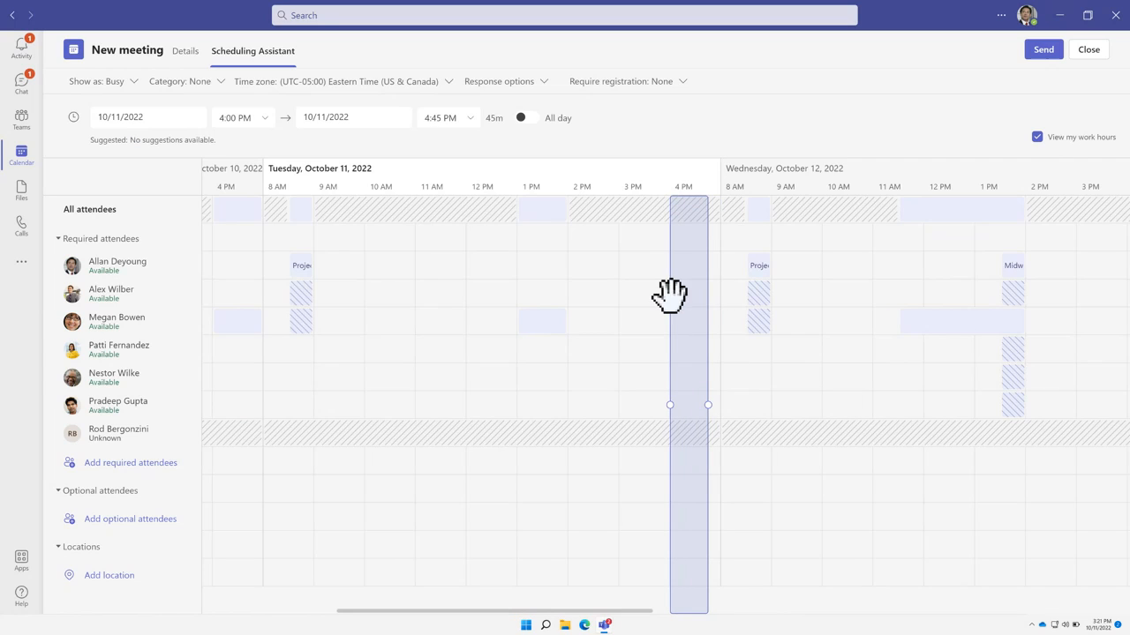
{"action": "mouse_move", "coordinate": [381, 438]}
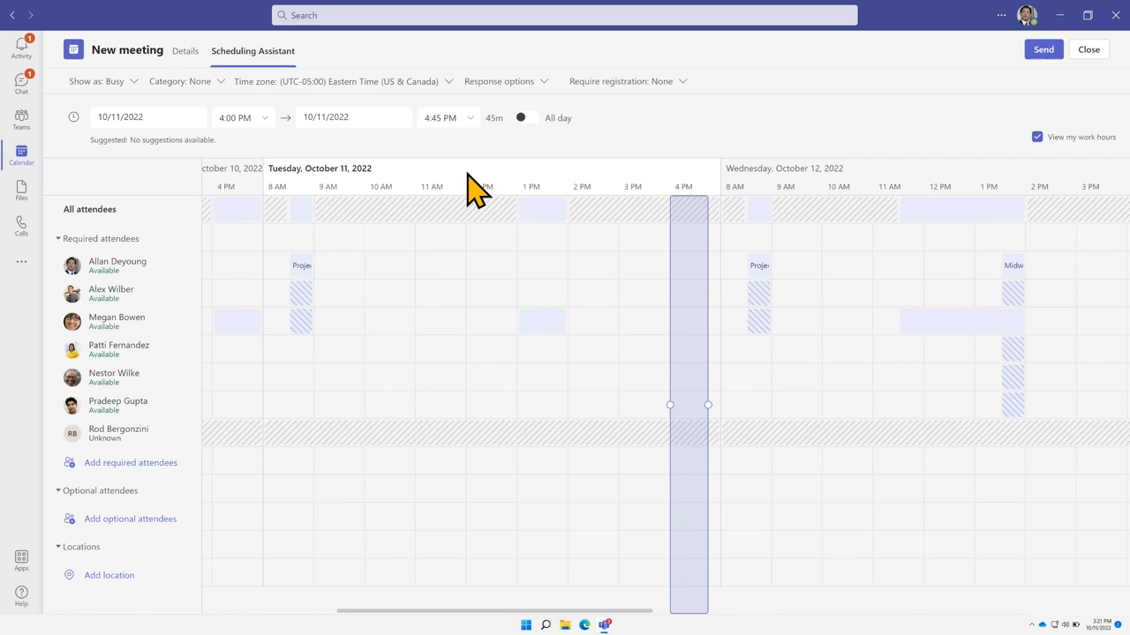
Review the response options, toggle Allow forwarding, and check the registration choices
{"action": "left_click", "coordinate": [539, 87]}
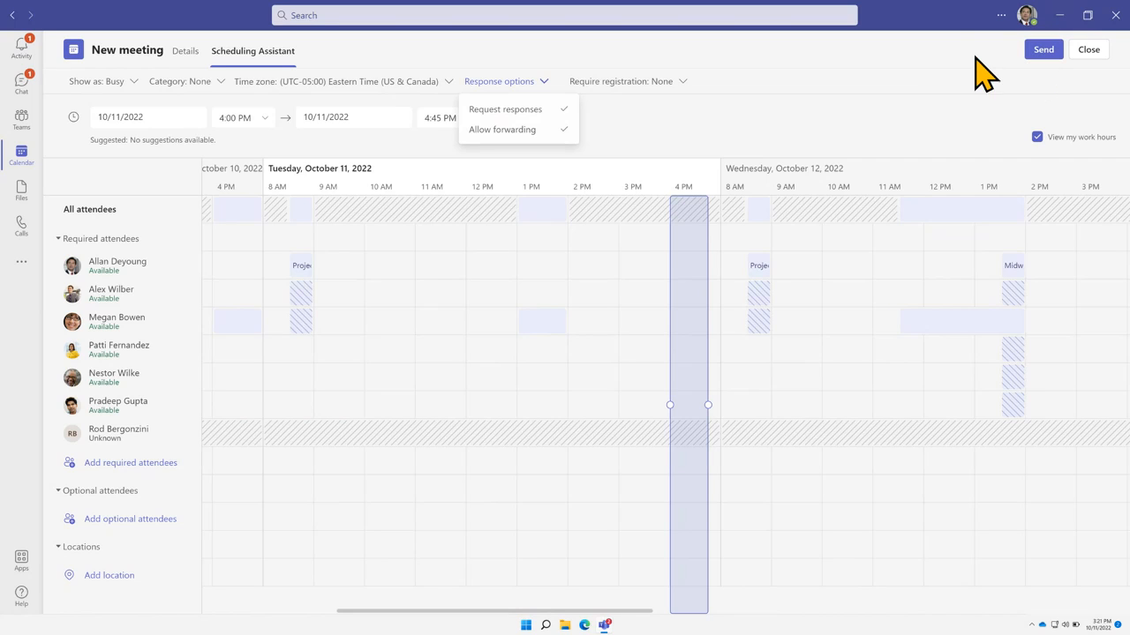
{"action": "left_click", "coordinate": [185, 54]}
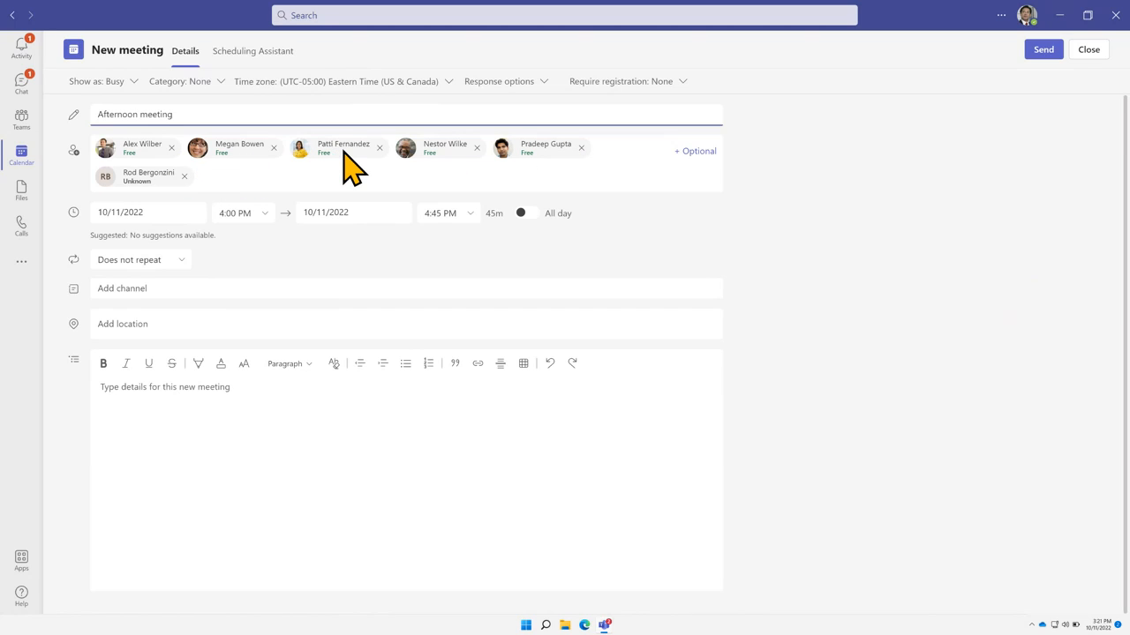
{"action": "left_click", "coordinate": [526, 82]}
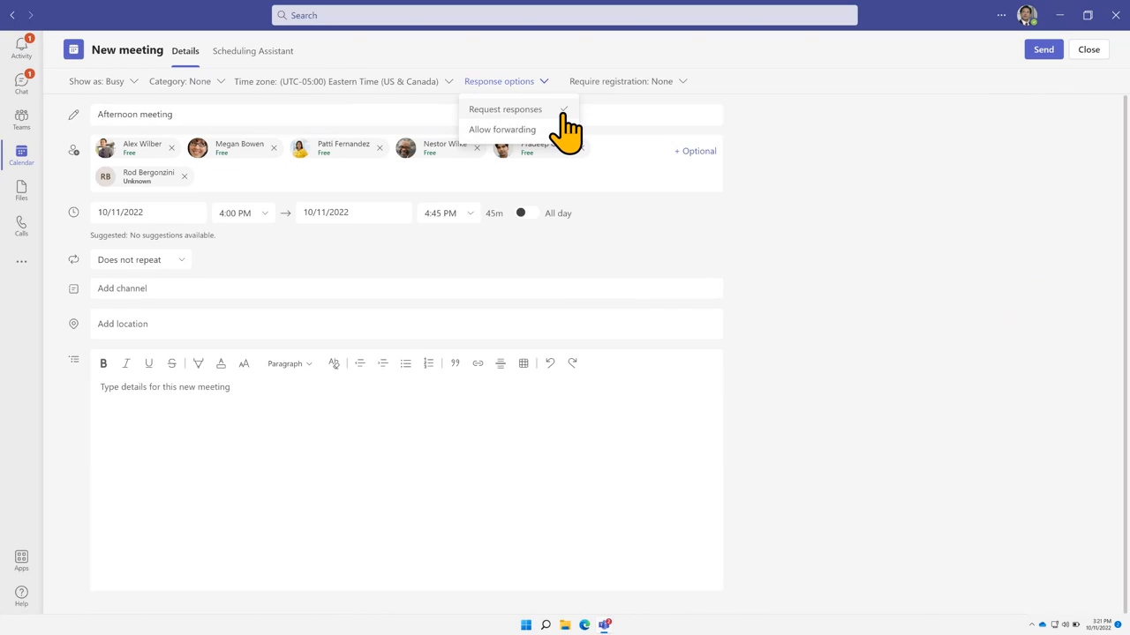
{"action": "left_click", "coordinate": [562, 131]}
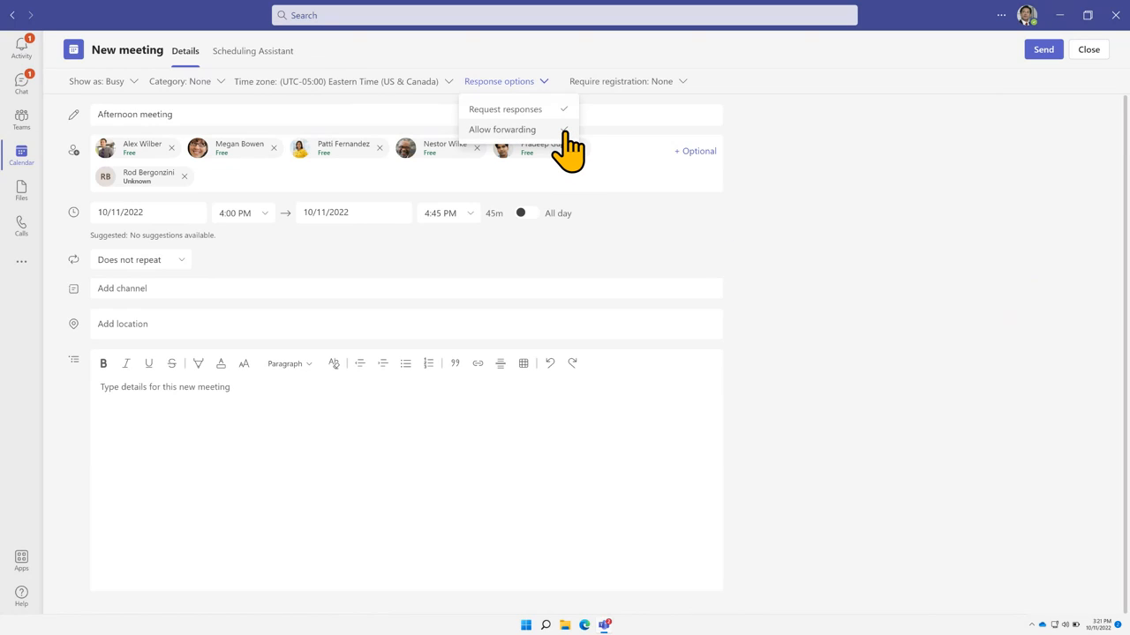
{"action": "left_click", "coordinate": [683, 82]}
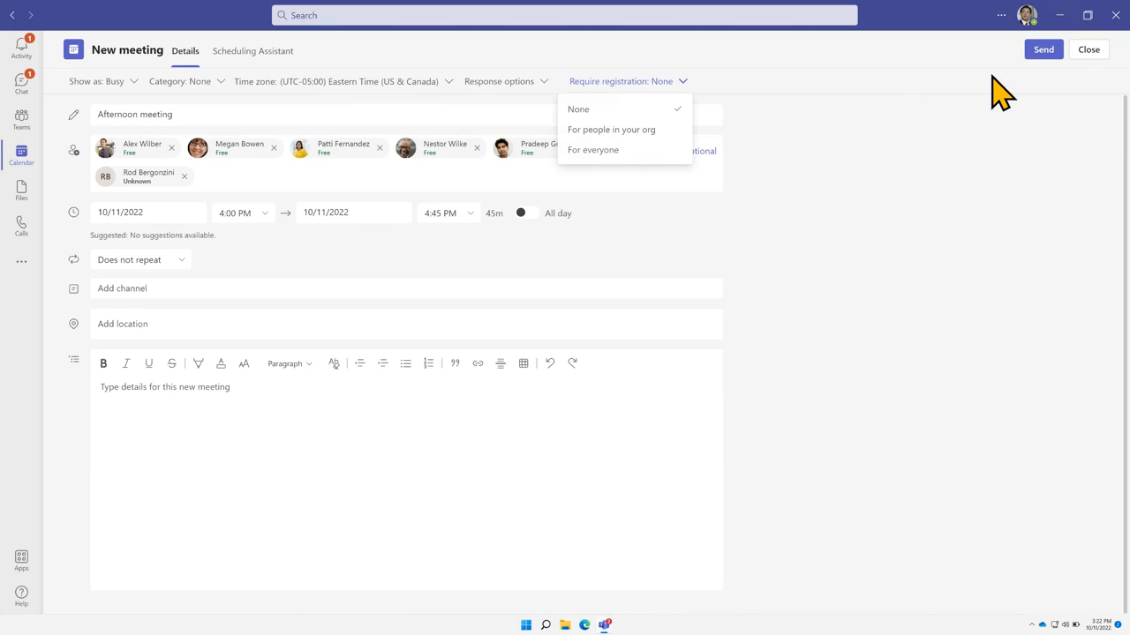
Send the invitation and open the Afternoon meeting's details card in the calendar
{"action": "left_click", "coordinate": [1034, 51]}
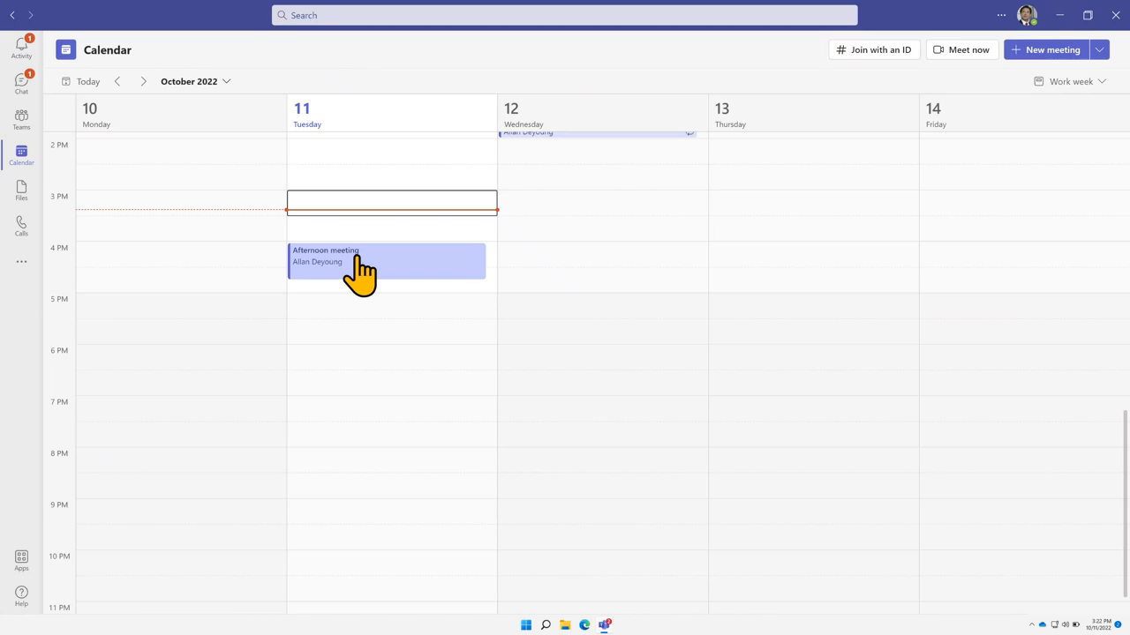
{"action": "left_click", "coordinate": [358, 257]}
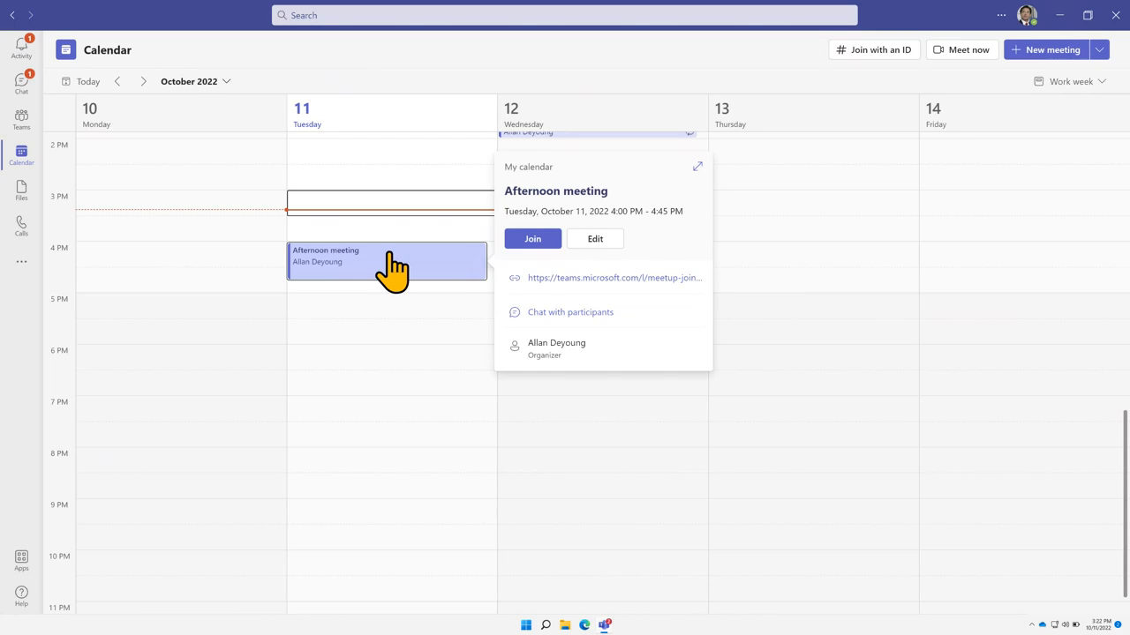
{"action": "left_click", "coordinate": [593, 237]}
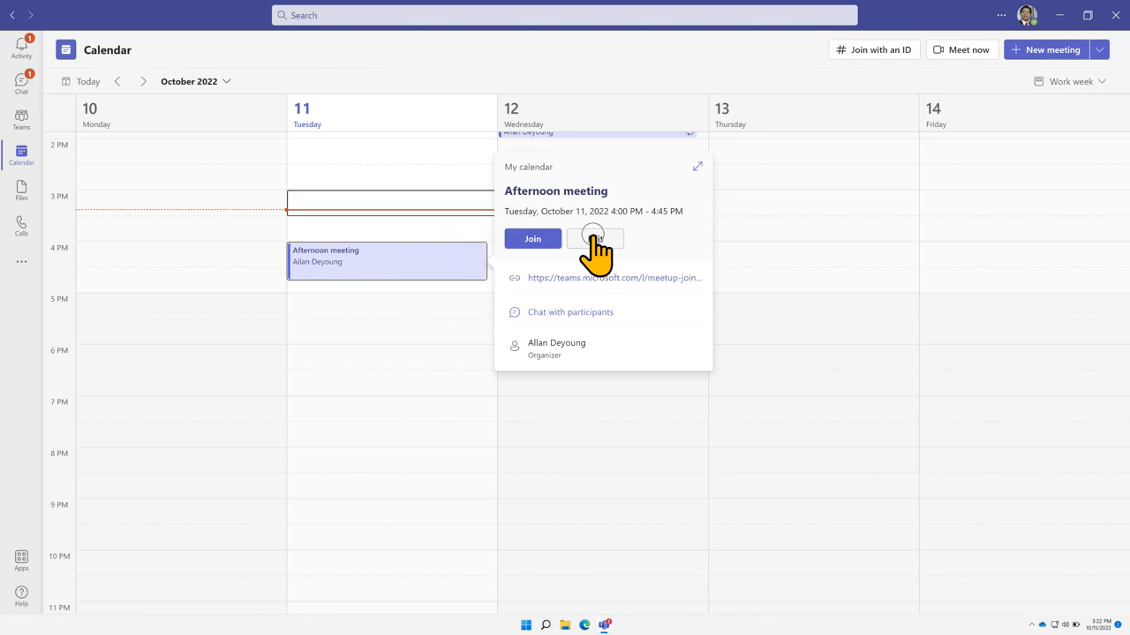
Edit the Afternoon meeting and launch its Meeting options page in the browser
{"action": "left_click", "coordinate": [695, 168]}
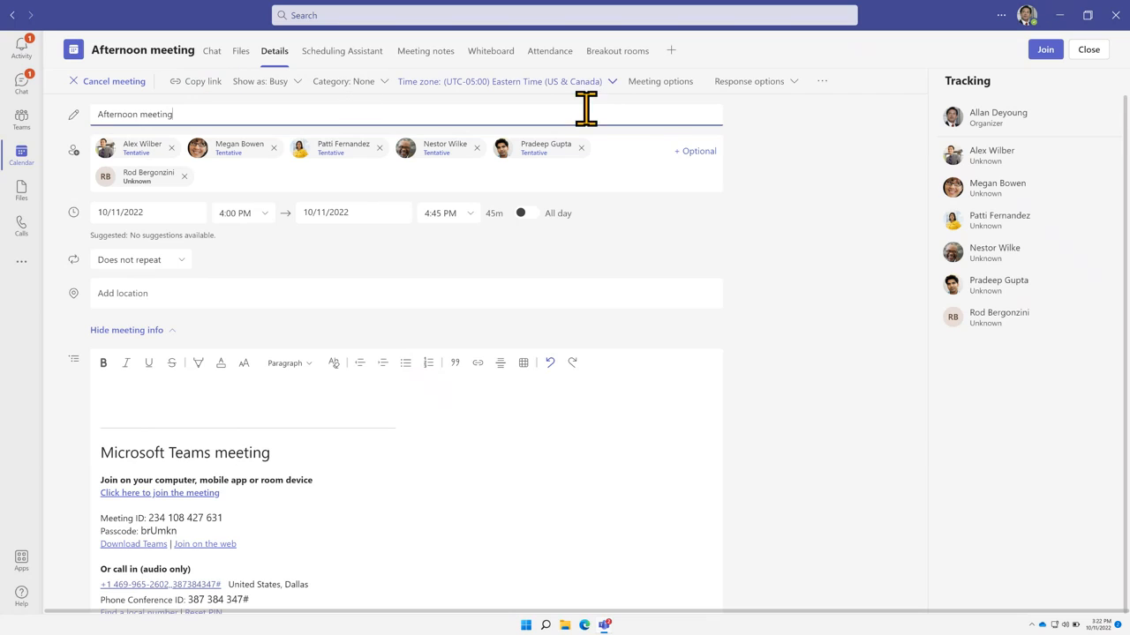
{"action": "left_click", "coordinate": [658, 86]}
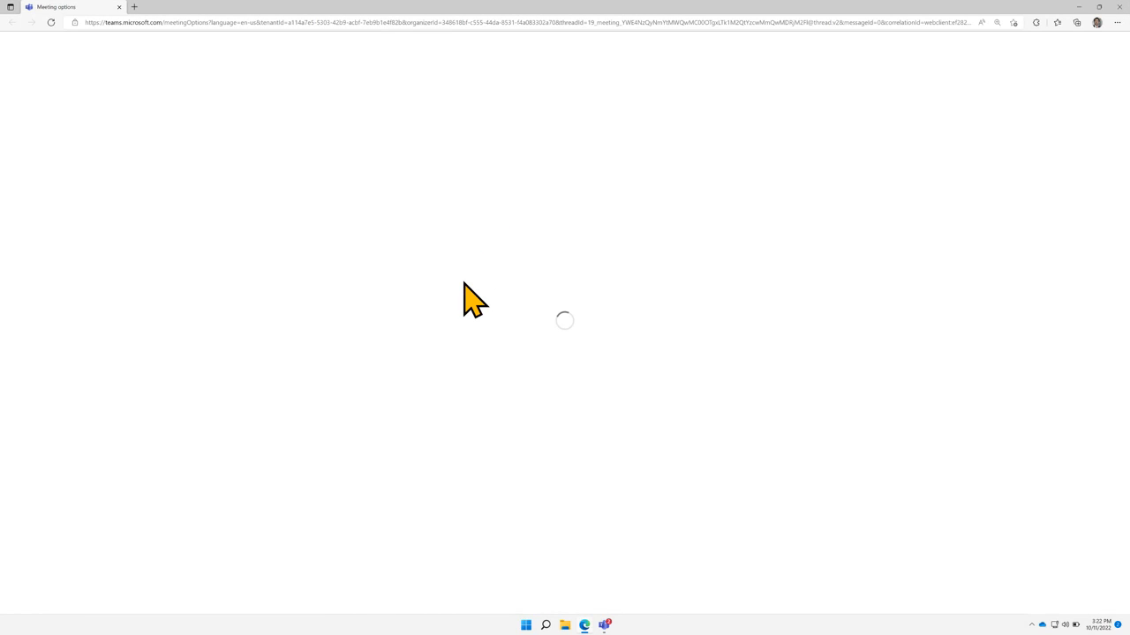
Let the Meeting options page load and view the lobby bypass choices without changing them
{"action": "scroll", "coordinate": [506, 311], "scroll_direction": "up", "scroll_amount": 3, "text": "ctrl"}
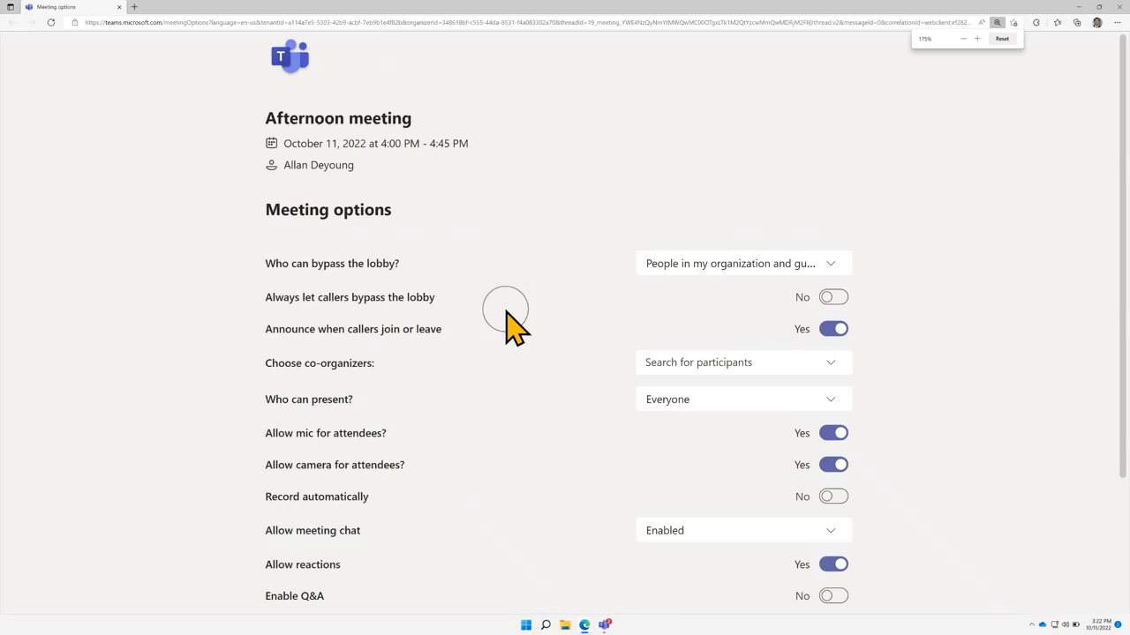
{"action": "scroll", "coordinate": [507, 313], "scroll_direction": "down", "scroll_amount": 1}
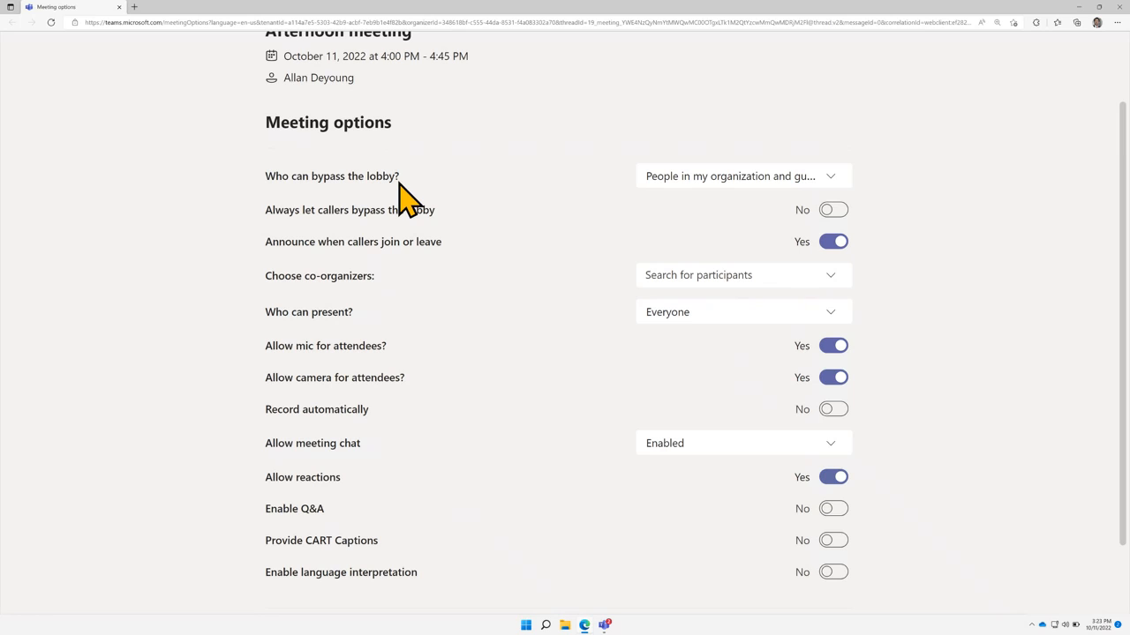
{"action": "left_click", "coordinate": [702, 182]}
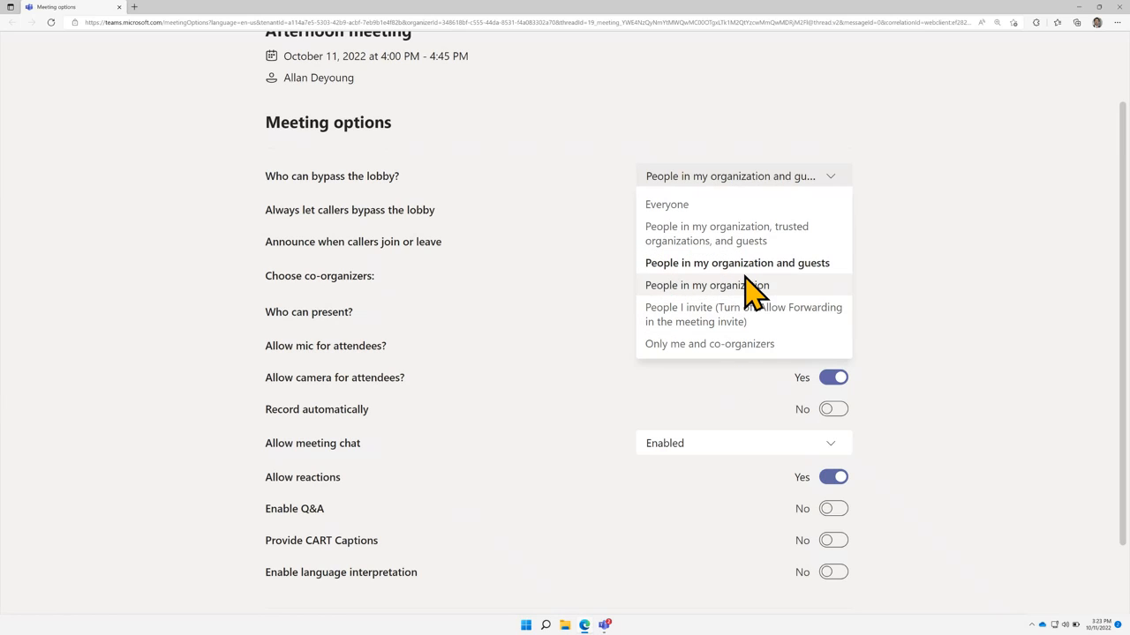
{"action": "left_click", "coordinate": [900, 267]}
{"action": "scroll", "coordinate": [905, 267], "scroll_direction": "down", "scroll_amount": 1}
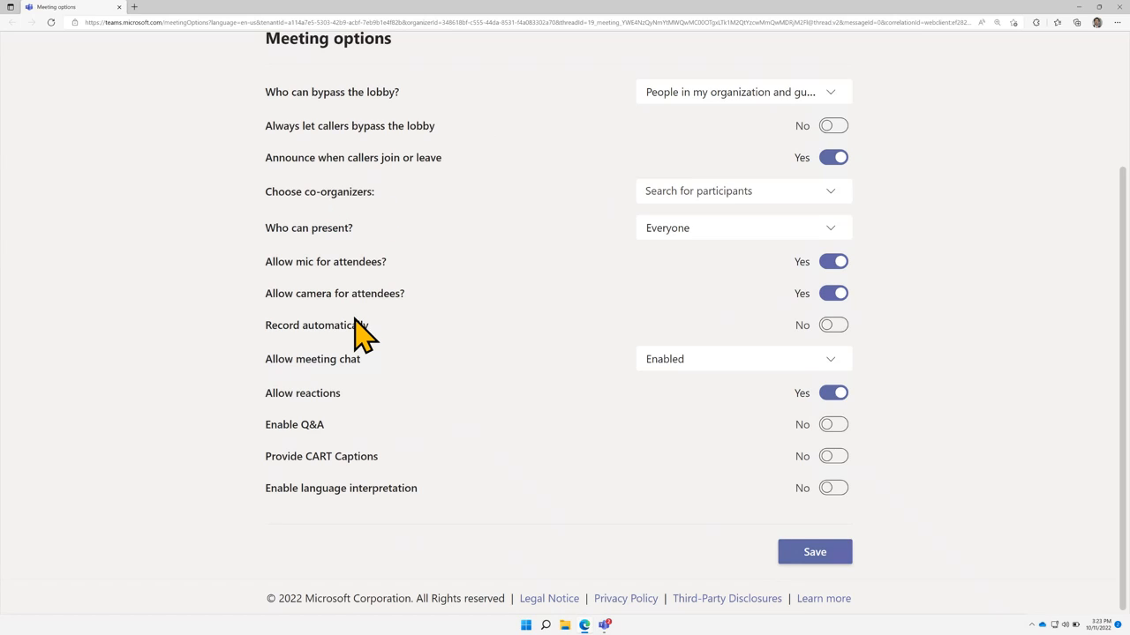
Search for and add the marketing assistant as a co-organizer
{"action": "left_click", "coordinate": [748, 191]}
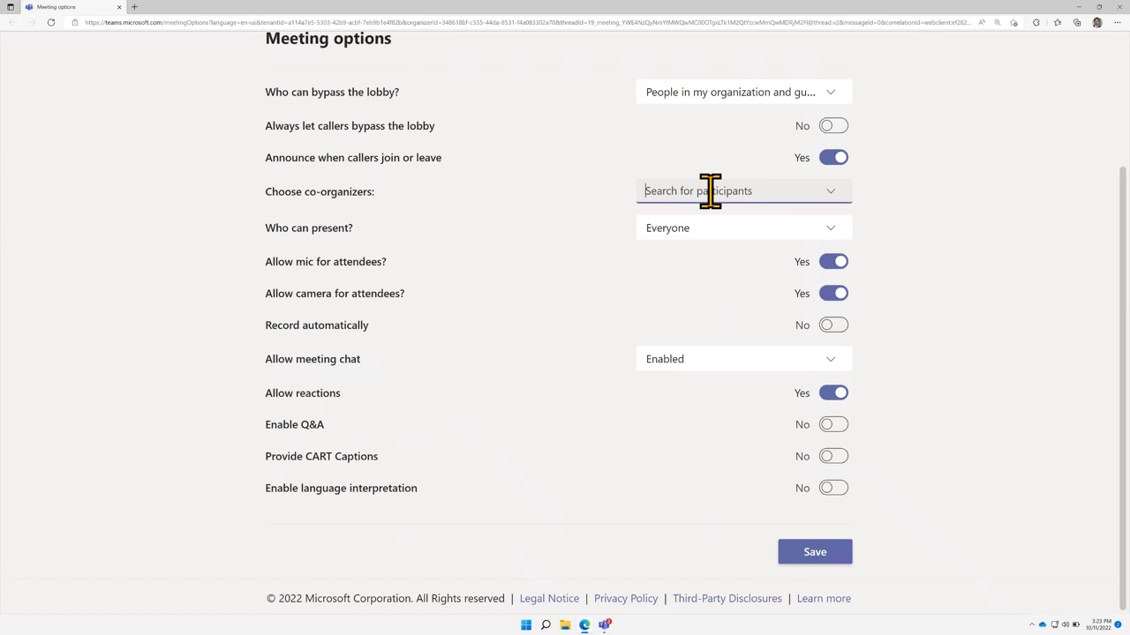
{"action": "type", "text": "ale"}
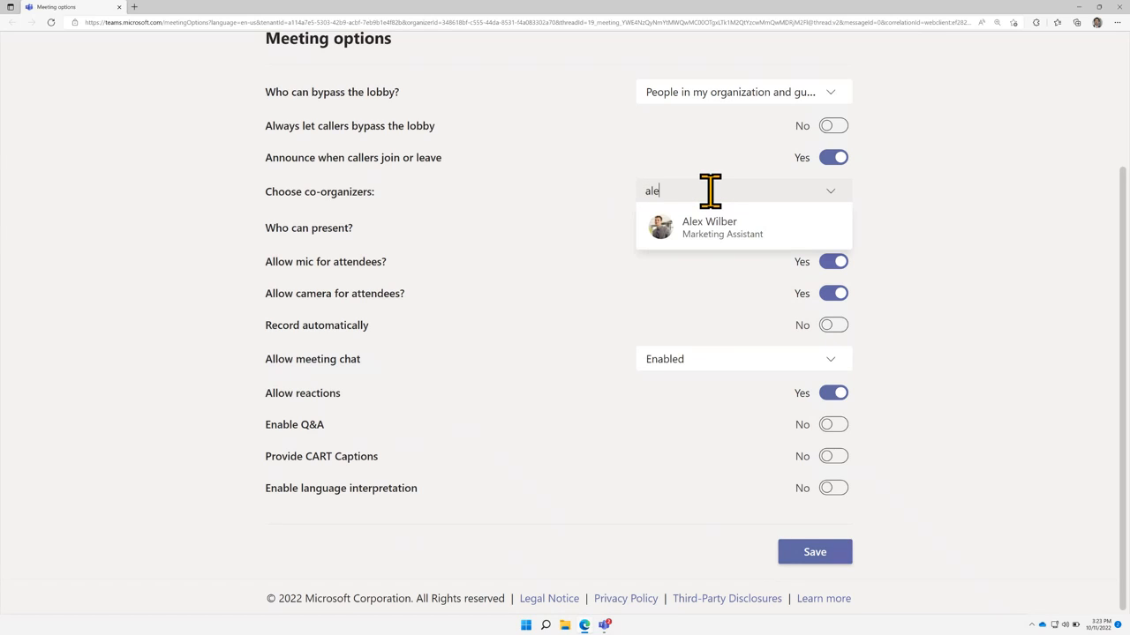
{"action": "left_click", "coordinate": [724, 227]}
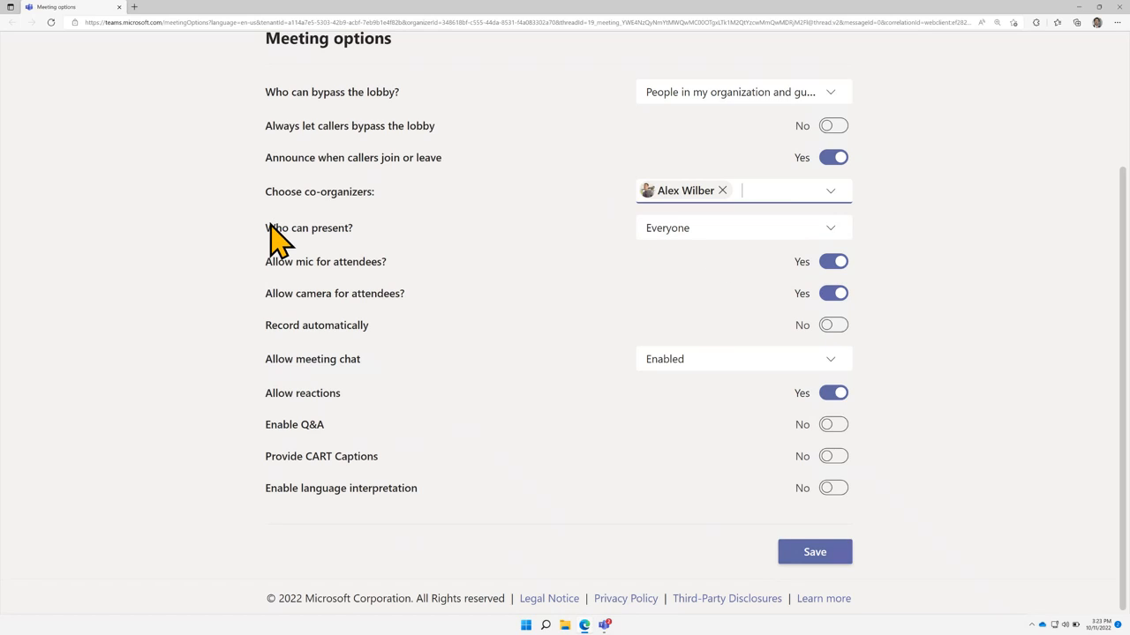
Keep Everyone as presenters and save the meeting options
{"action": "left_click_drag", "start_coordinate": [271, 226], "coordinate": [382, 228]}
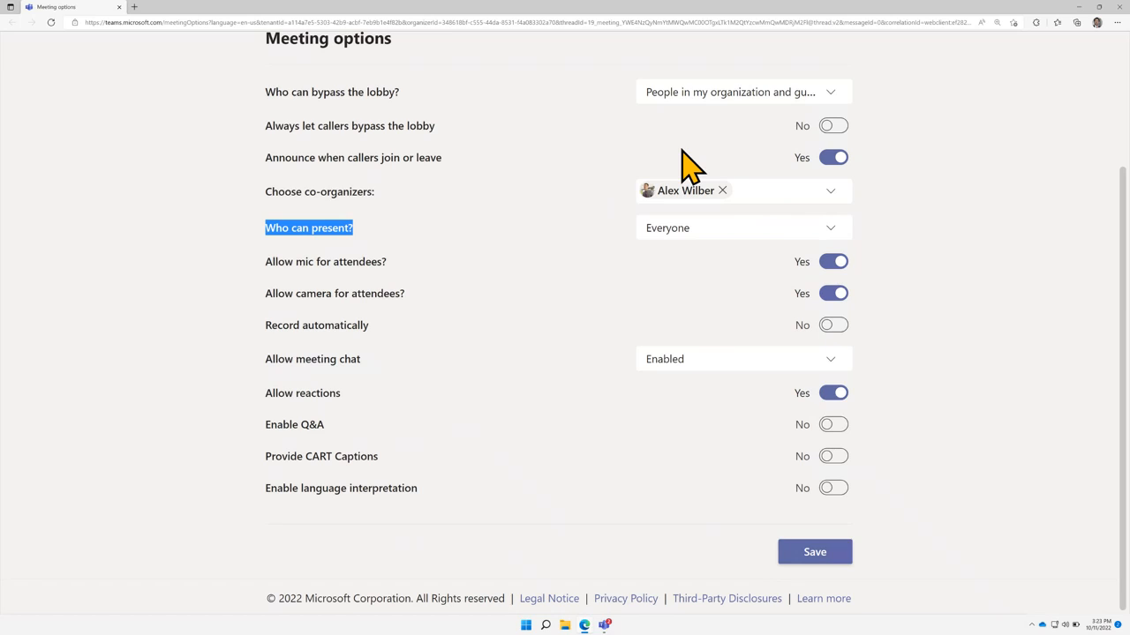
{"action": "left_click", "coordinate": [716, 237]}
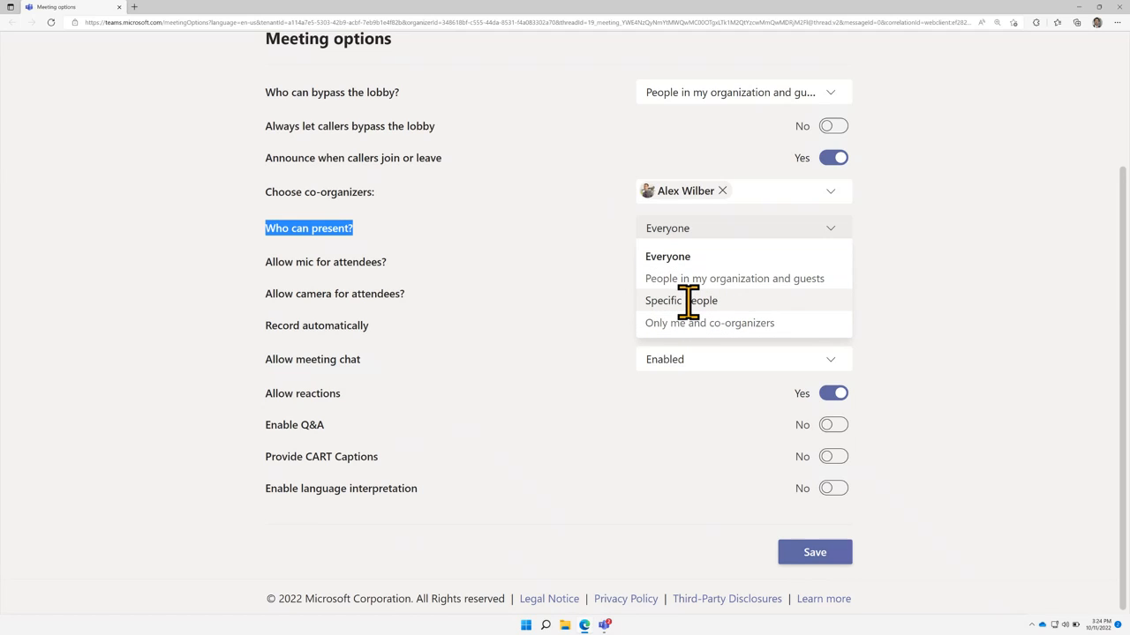
{"action": "left_click", "coordinate": [919, 292]}
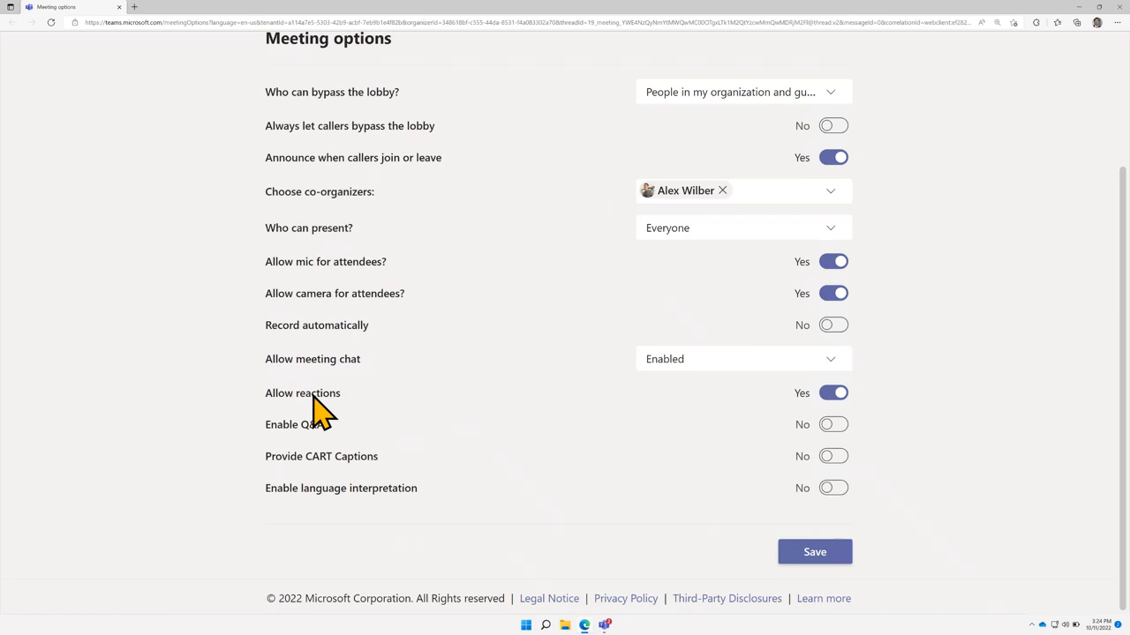
{"action": "left_click_drag", "start_coordinate": [312, 393], "coordinate": [599, 397]}
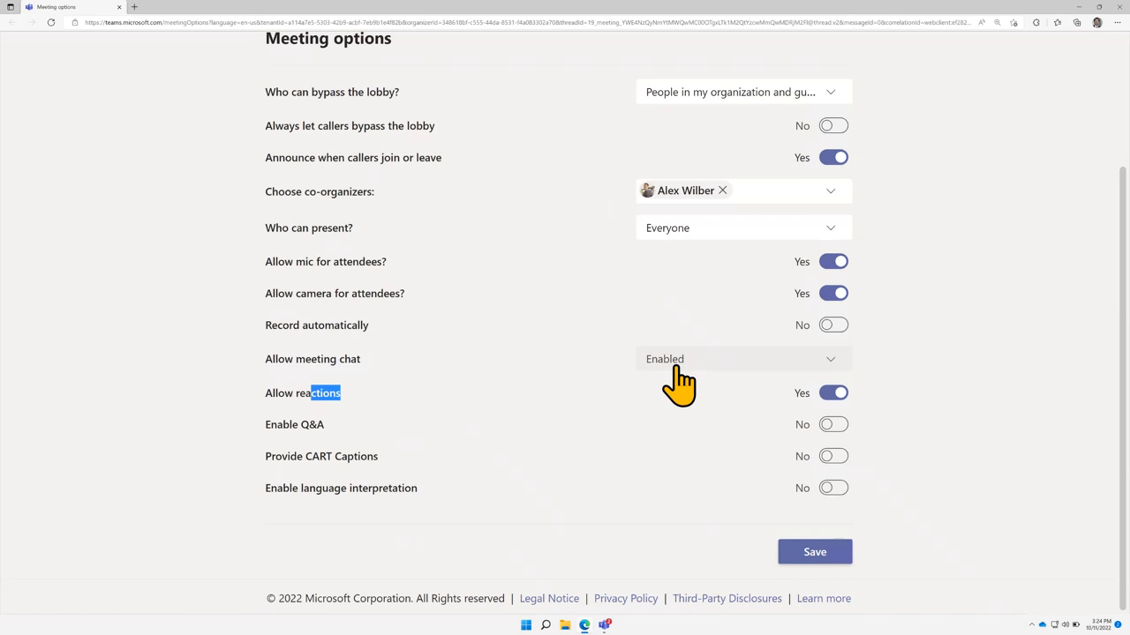
{"action": "scroll", "coordinate": [715, 371], "scroll_direction": "up", "scroll_amount": 2}
{"action": "scroll", "coordinate": [791, 346], "scroll_direction": "down", "scroll_amount": 2}
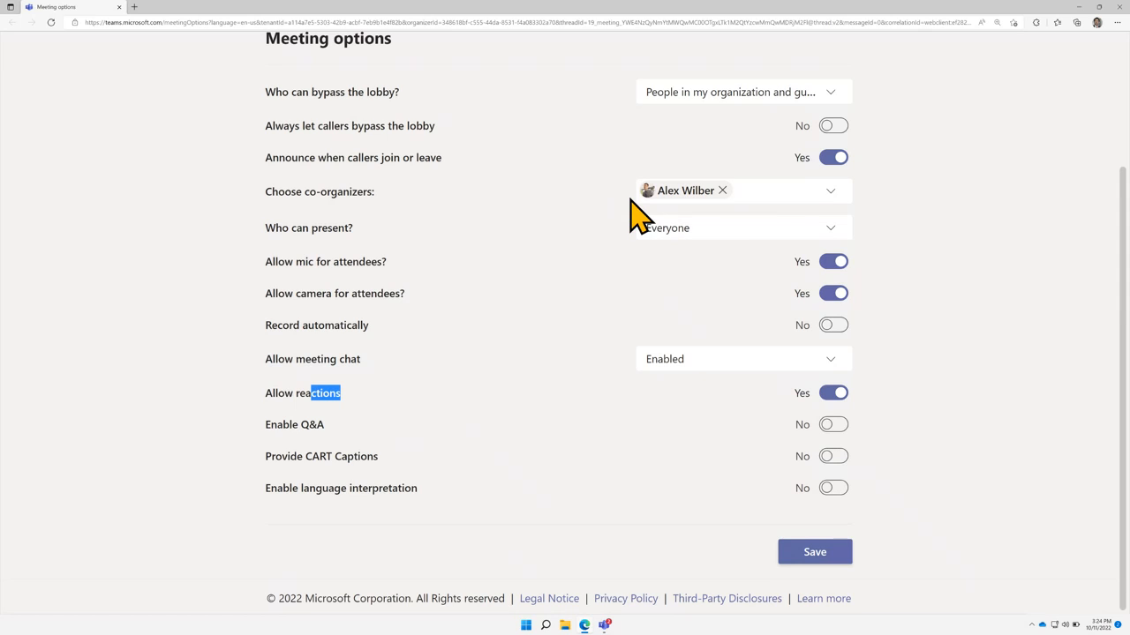
{"action": "left_click", "coordinate": [816, 554]}
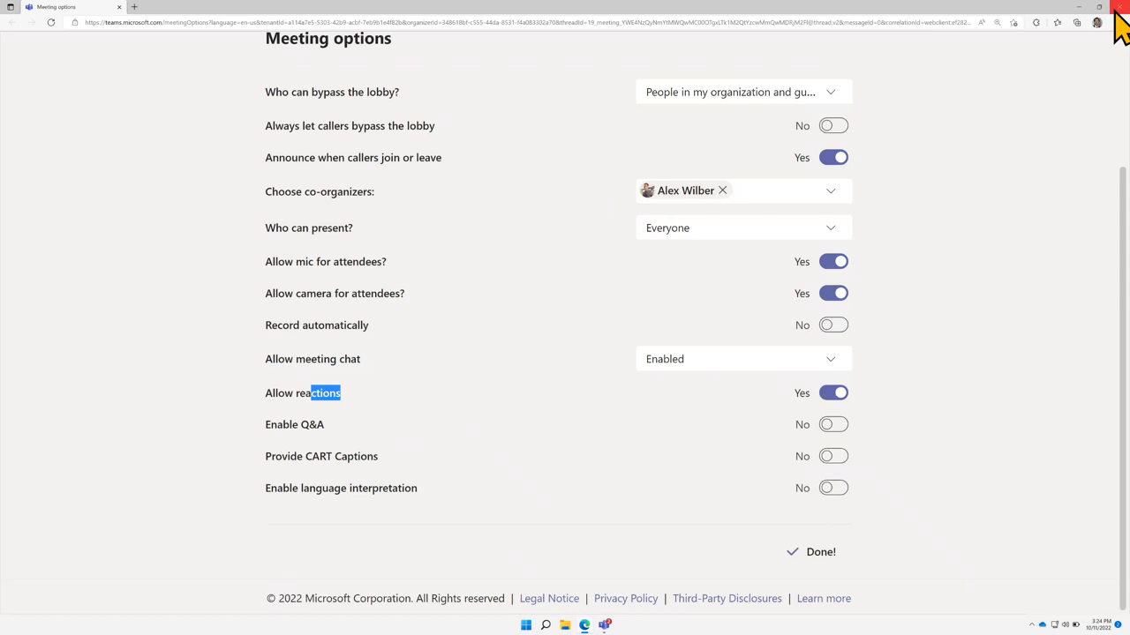
{"action": "scroll", "coordinate": [1123, 70], "scroll_direction": "up", "scroll_amount": 2}
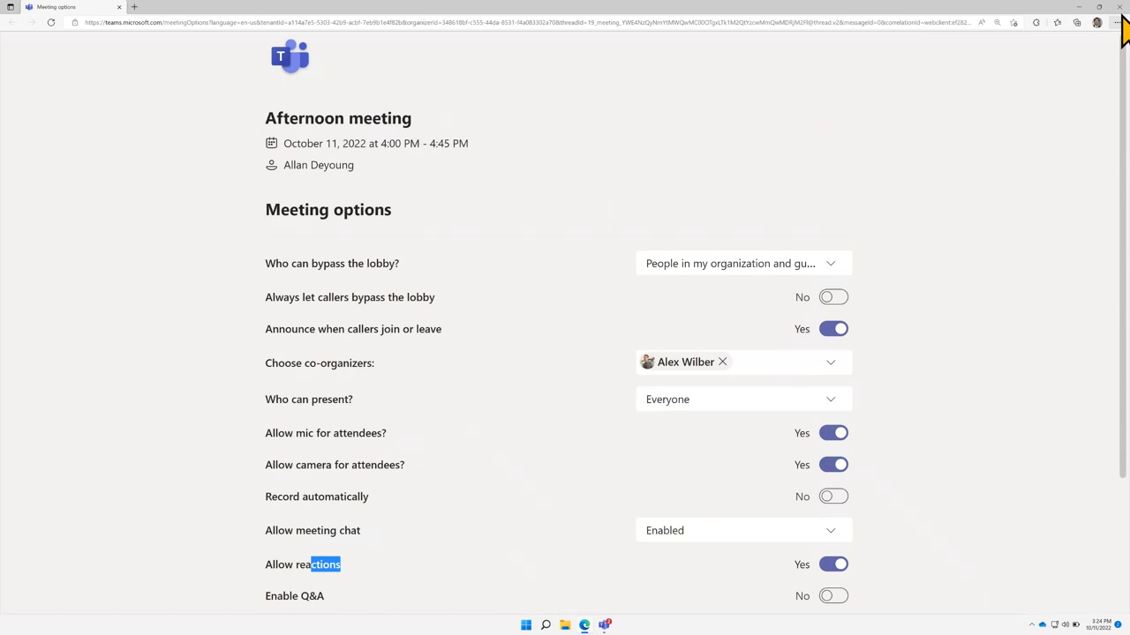
Close the options browser window and reopen the Afternoon meeting from the calendar on its Chat tab
{"action": "left_click", "coordinate": [1117, 6]}
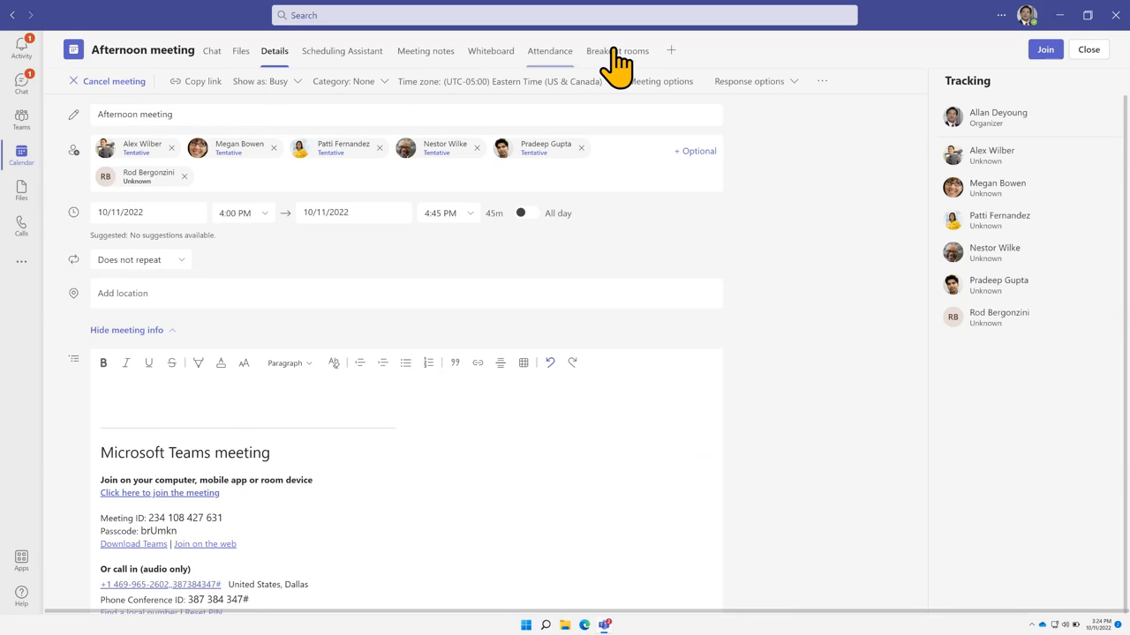
{"action": "left_click", "coordinate": [212, 53]}
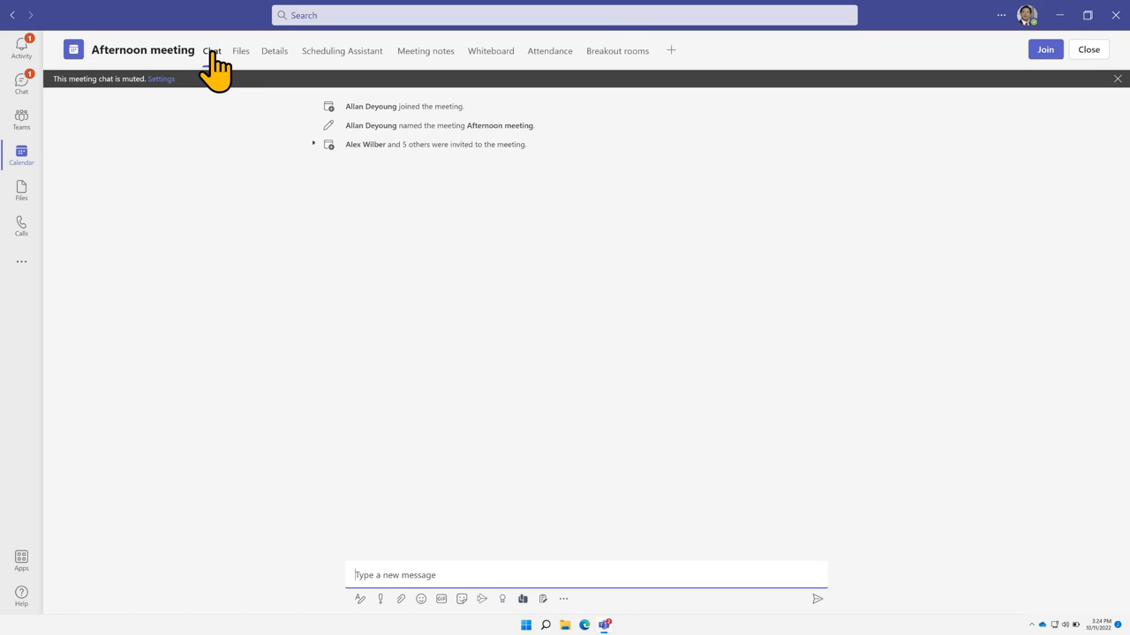
{"action": "left_click", "coordinate": [1088, 53]}
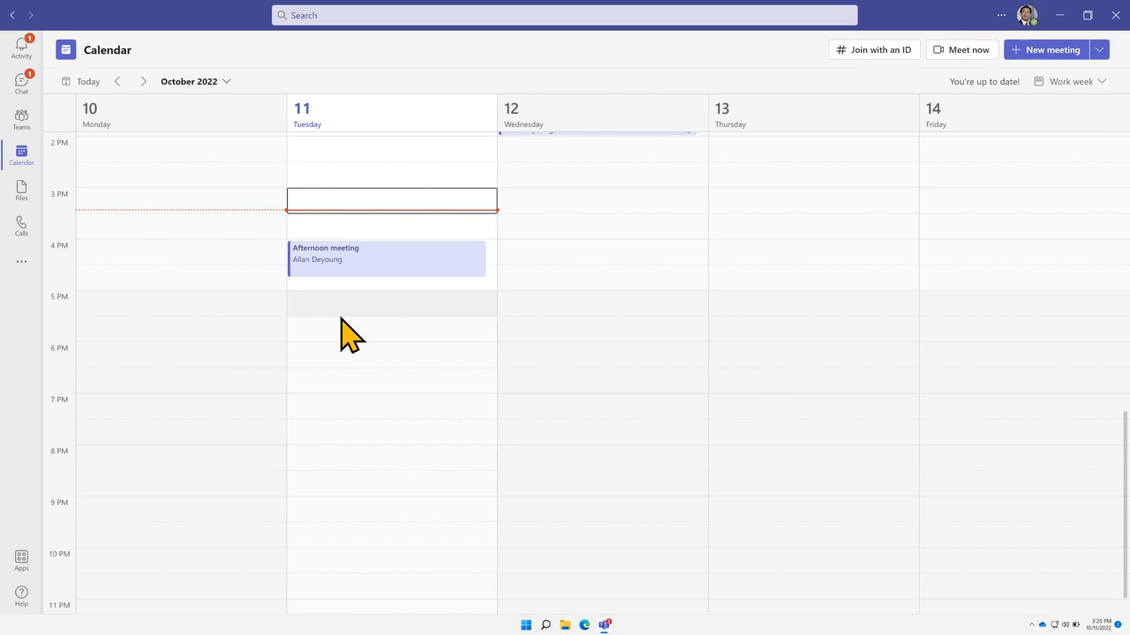
{"action": "left_click", "coordinate": [388, 263]}
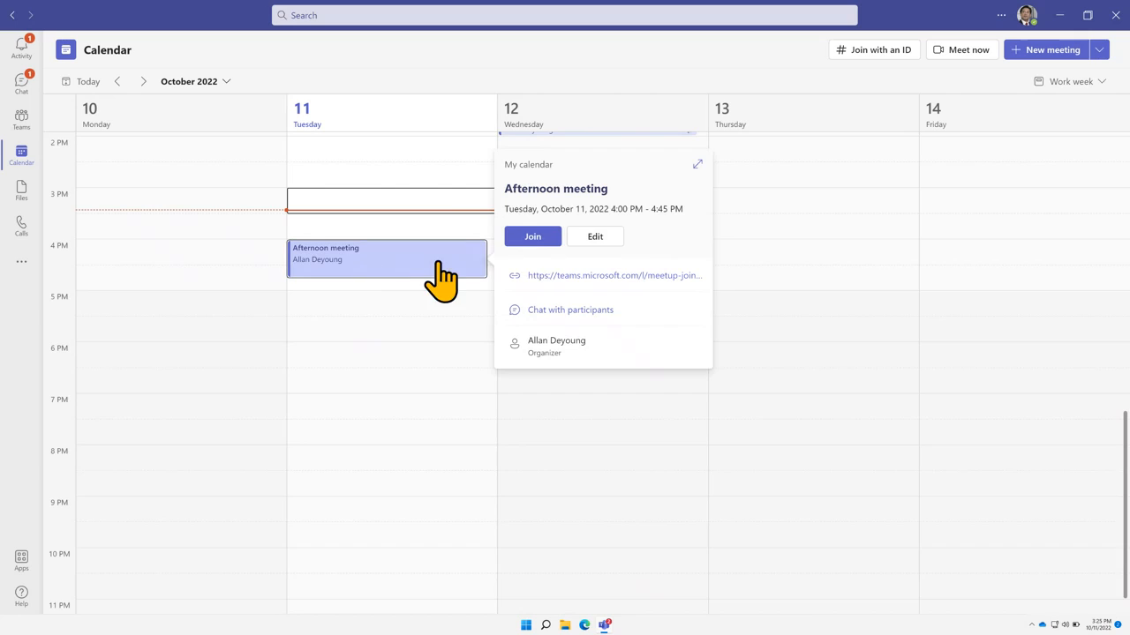
{"action": "left_click", "coordinate": [594, 237]}
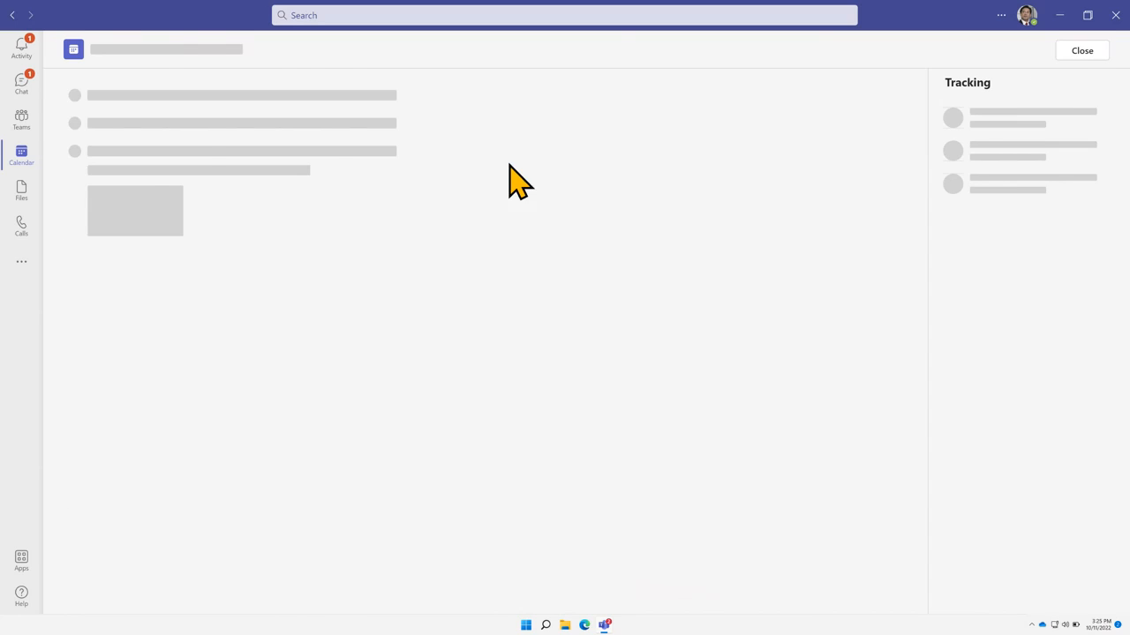
{"action": "left_click", "coordinate": [214, 53]}
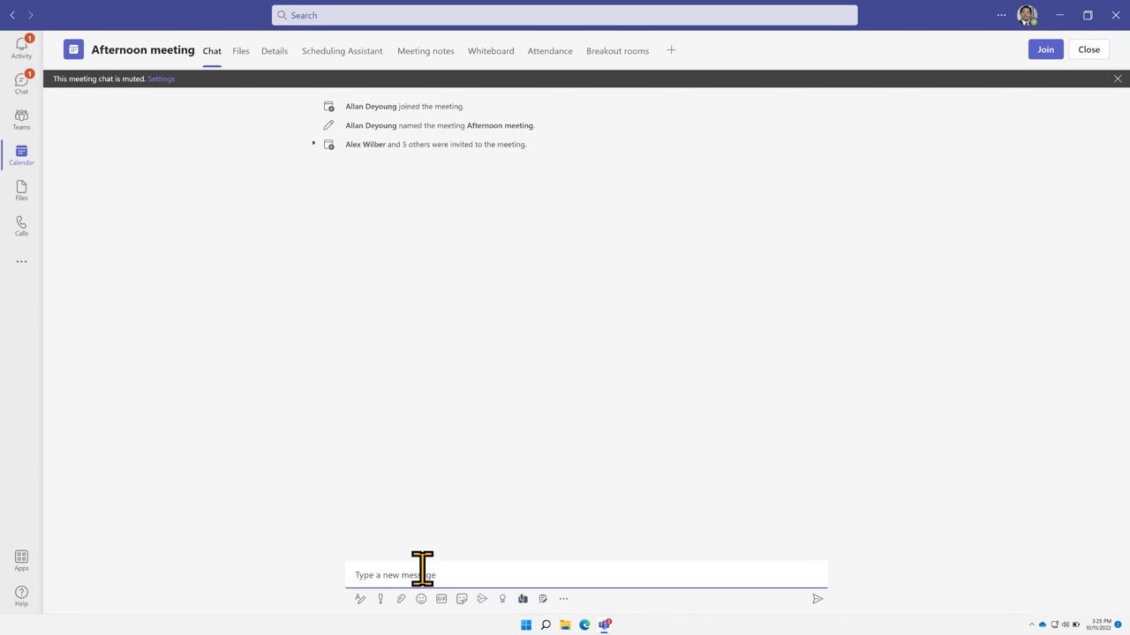
Type 'Let's work on this file', format it bold and Large, and mark it Urgent
{"action": "type", "text": "Let's work on this file!"}
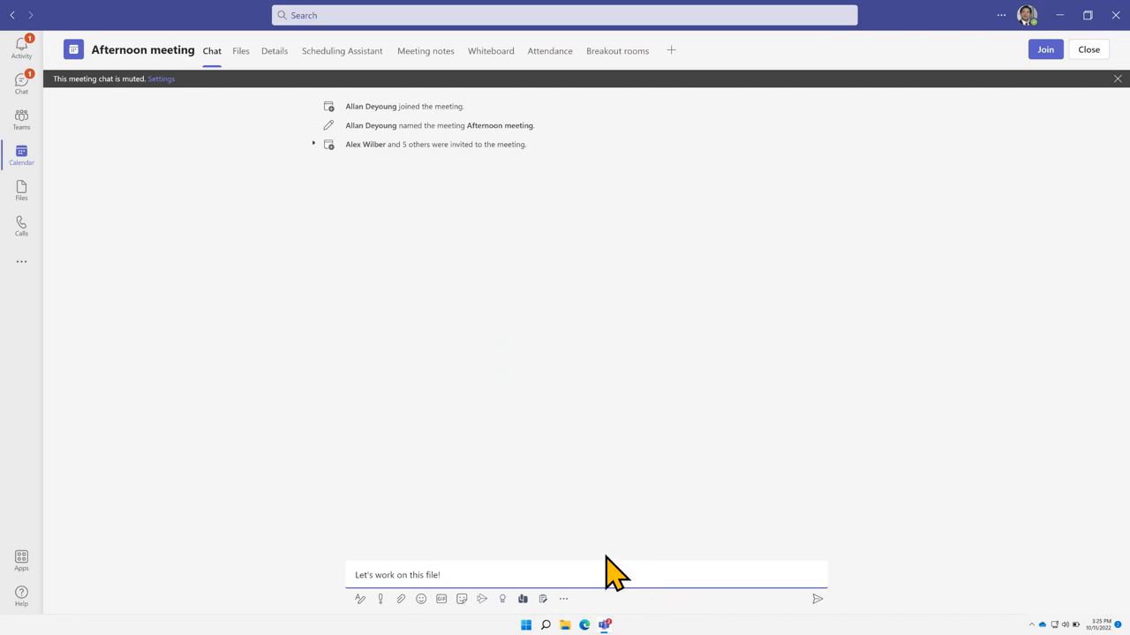
{"action": "left_click", "coordinate": [360, 599]}
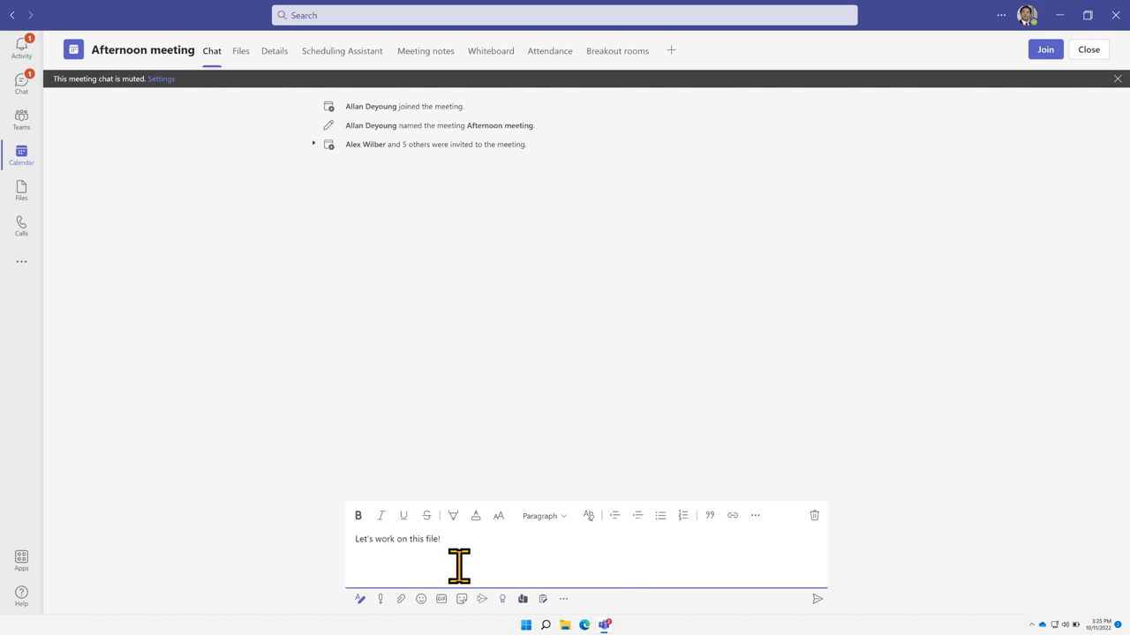
{"action": "triple_click", "coordinate": [365, 539]}
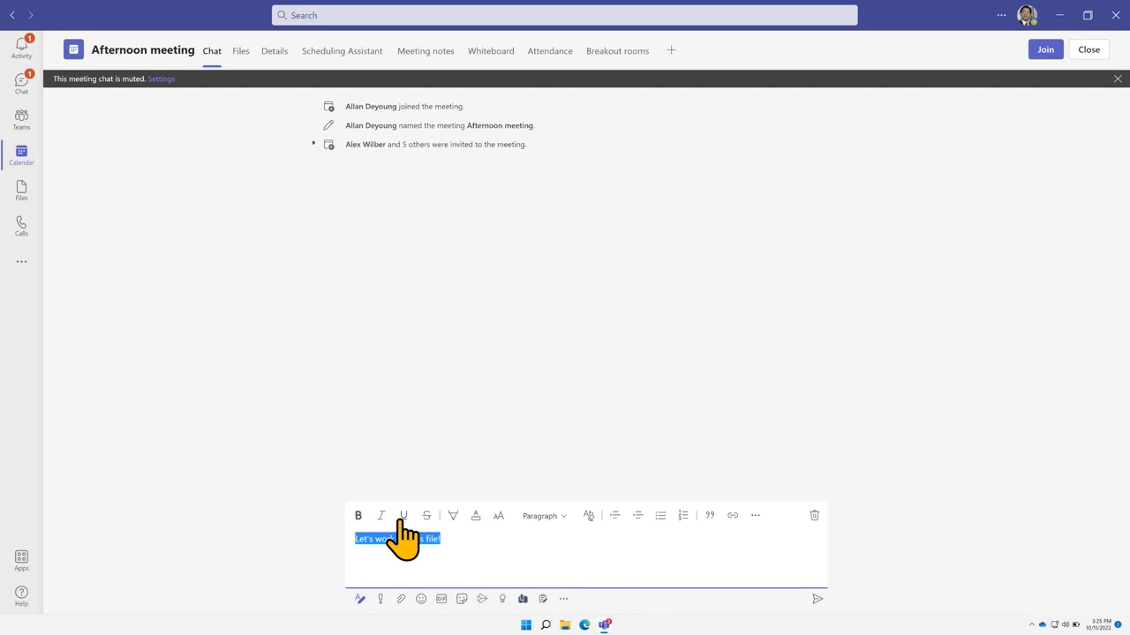
{"action": "left_click", "coordinate": [358, 515]}
{"action": "left_click", "coordinate": [499, 517]}
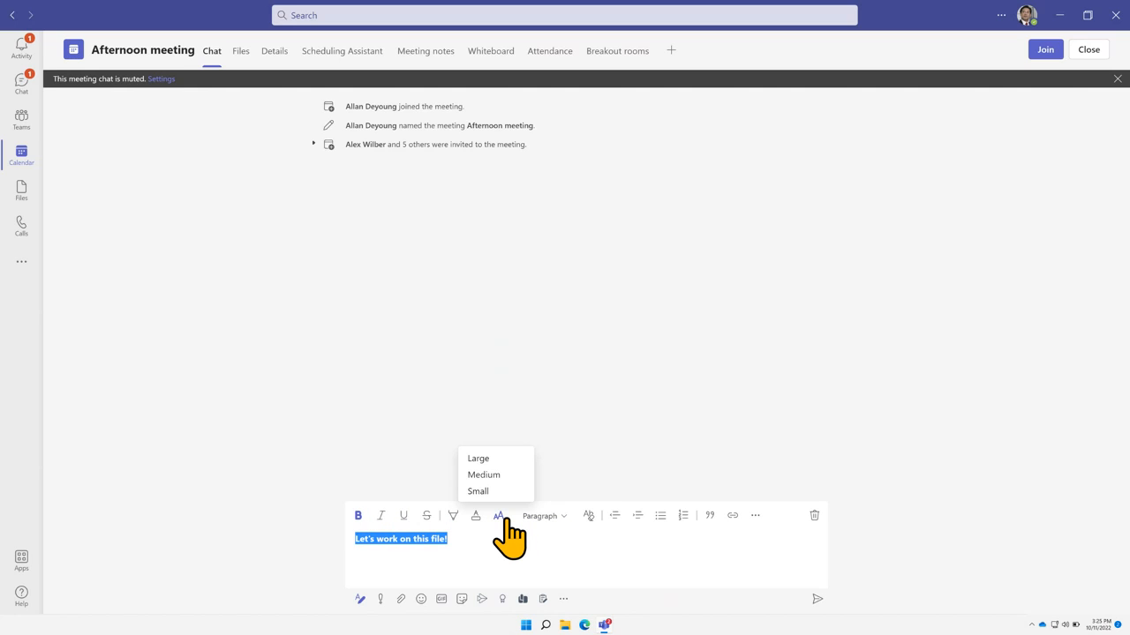
{"action": "left_click", "coordinate": [495, 458]}
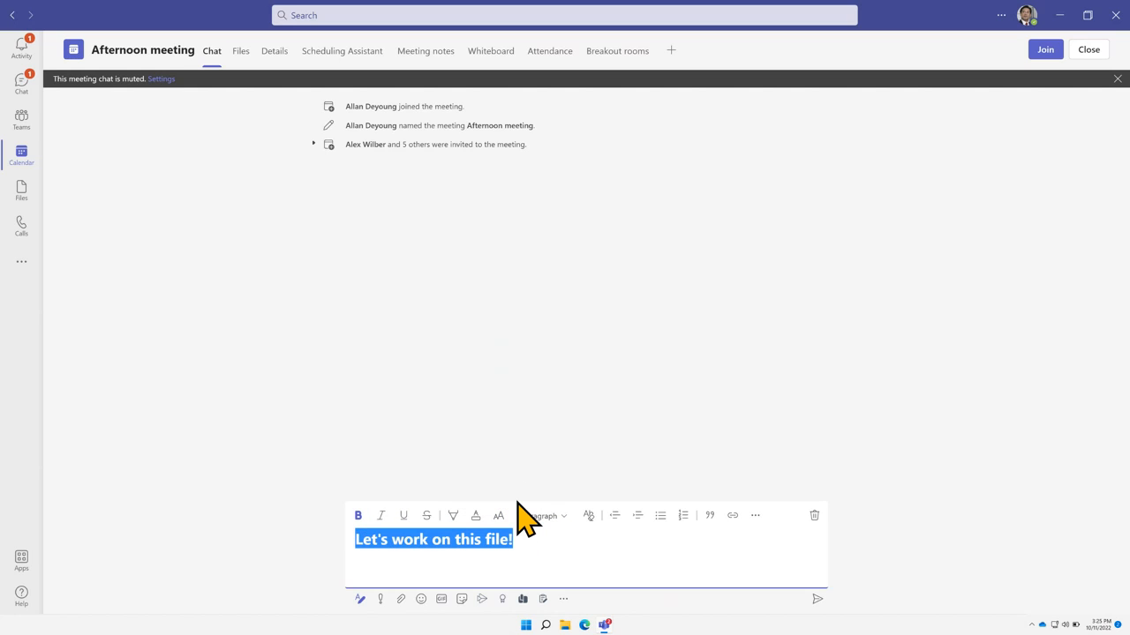
{"action": "left_click", "coordinate": [538, 539]}
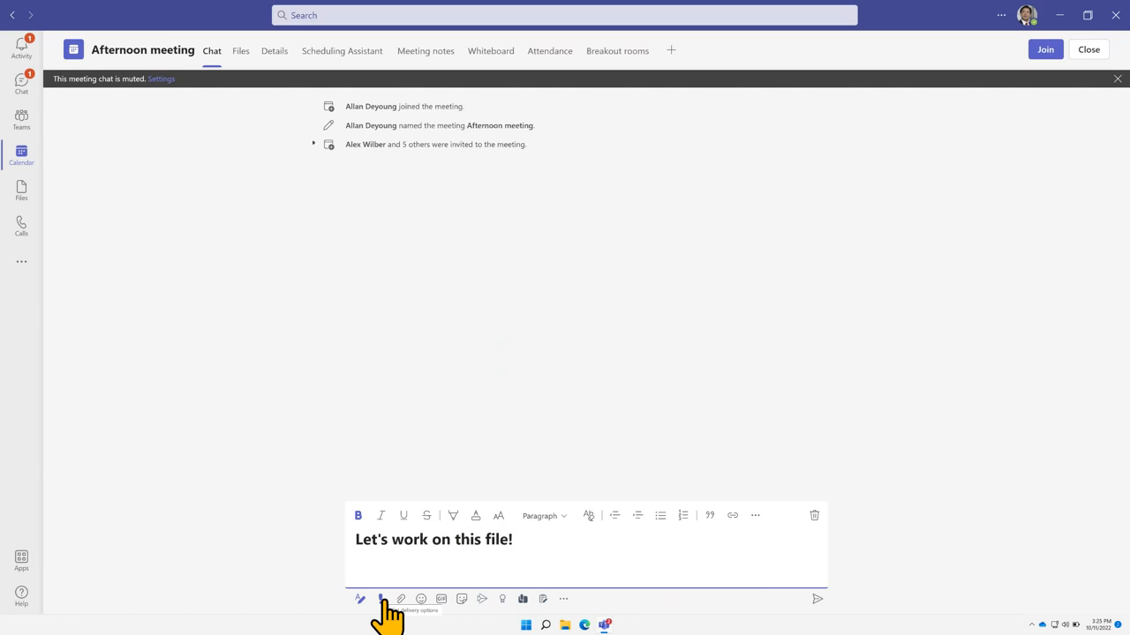
{"action": "left_click", "coordinate": [381, 599]}
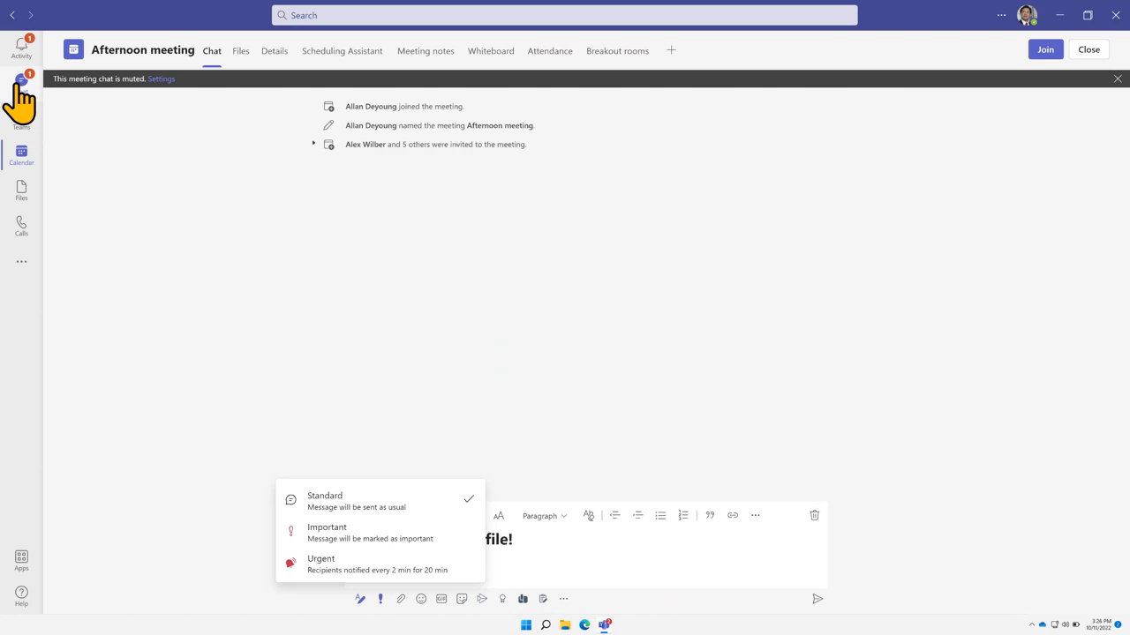
{"action": "left_click", "coordinate": [388, 560]}
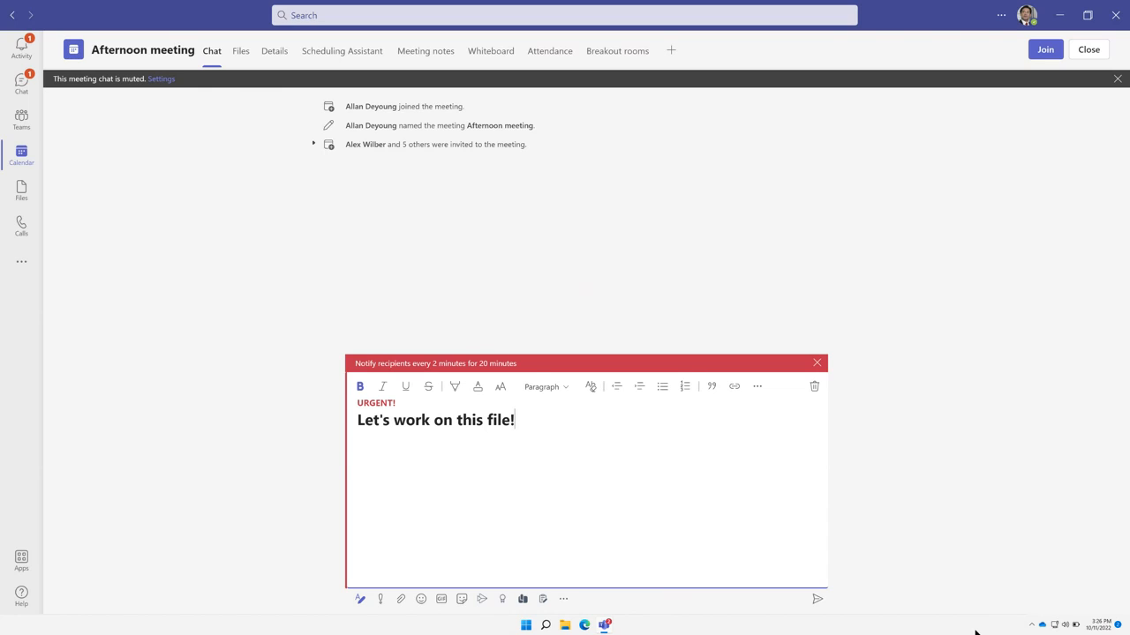
Change the draft's delivery priority from Urgent to Important, then to Standard
{"action": "left_click", "coordinate": [381, 598]}
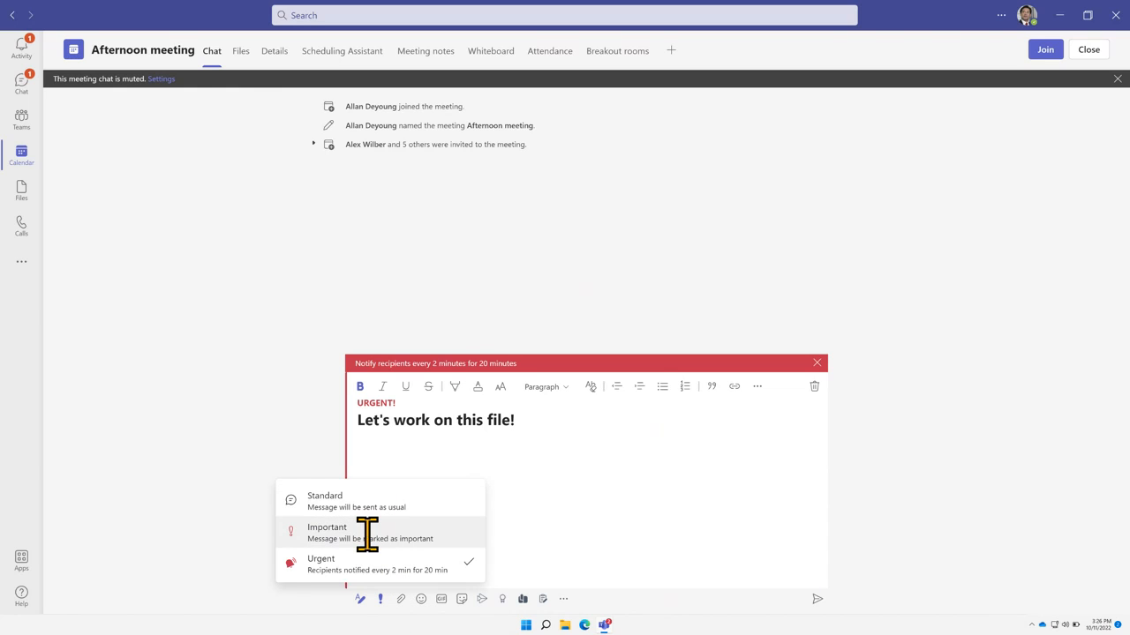
{"action": "left_click", "coordinate": [368, 532]}
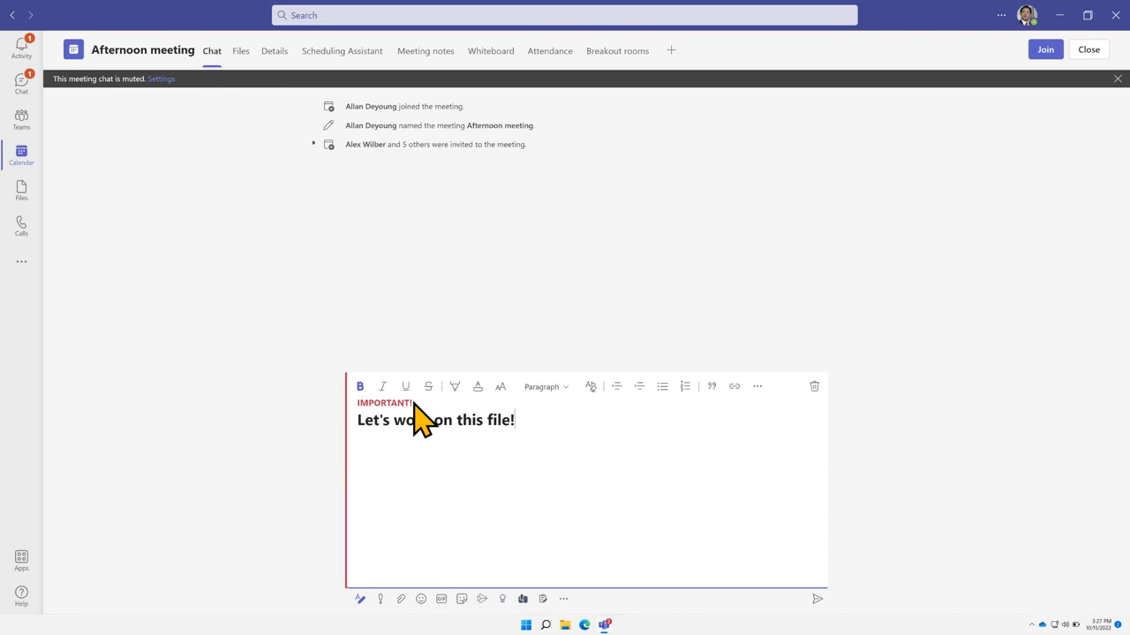
{"action": "left_click", "coordinate": [380, 599]}
{"action": "left_click", "coordinate": [382, 505]}
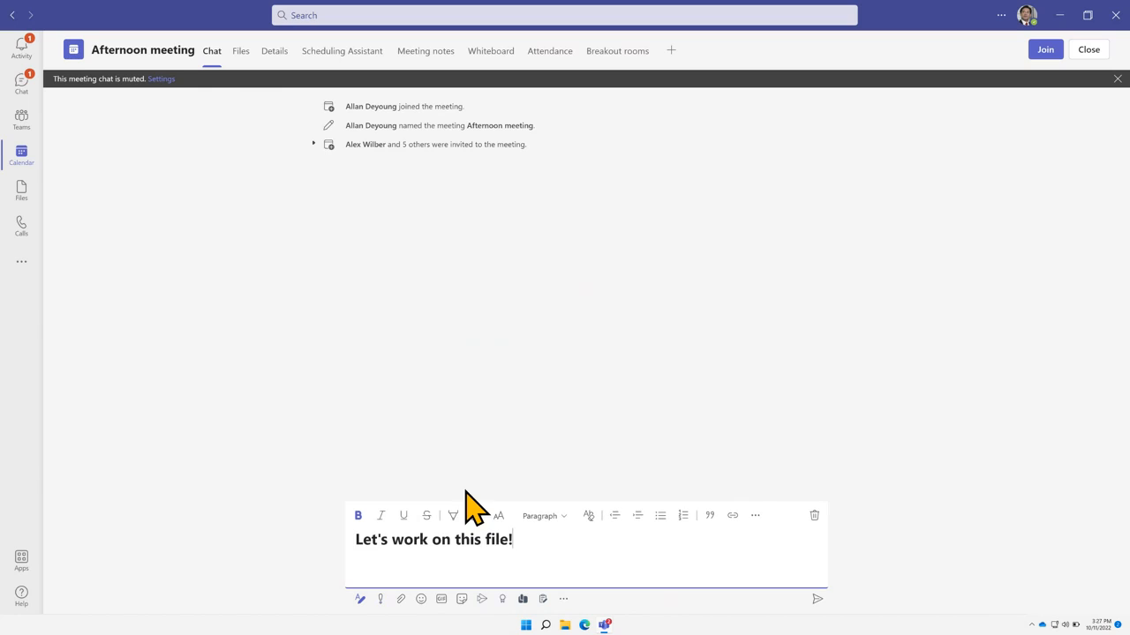
Attach Security Concerns.xlsx from OneDrive and send 'Let's work on this file!' to the meeting chat
{"action": "left_click", "coordinate": [399, 600]}
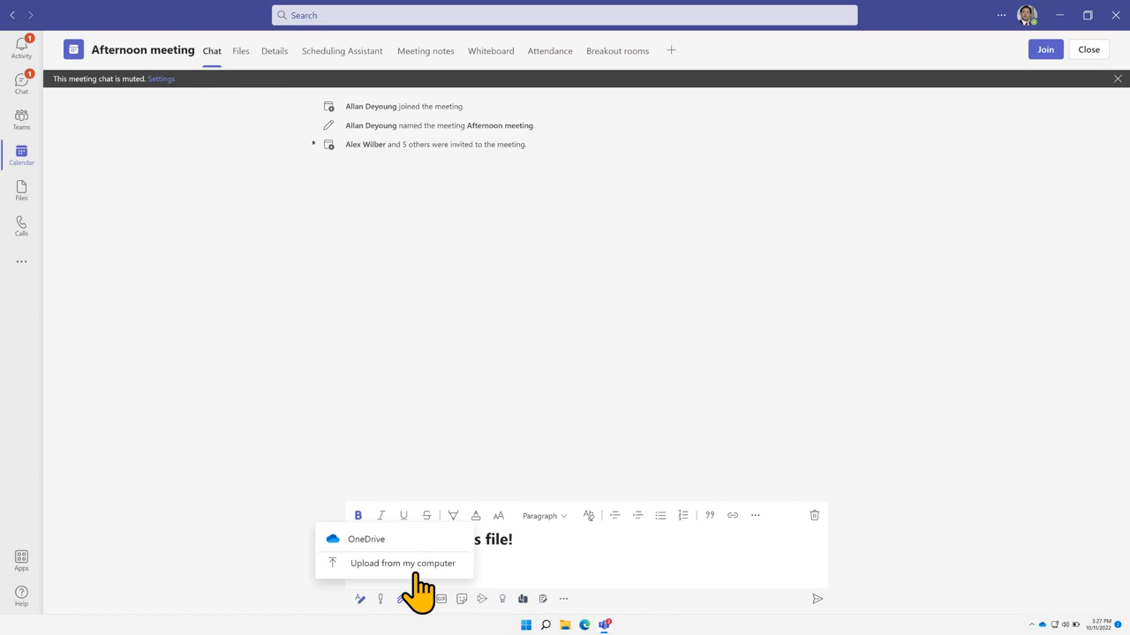
{"action": "left_click", "coordinate": [378, 542]}
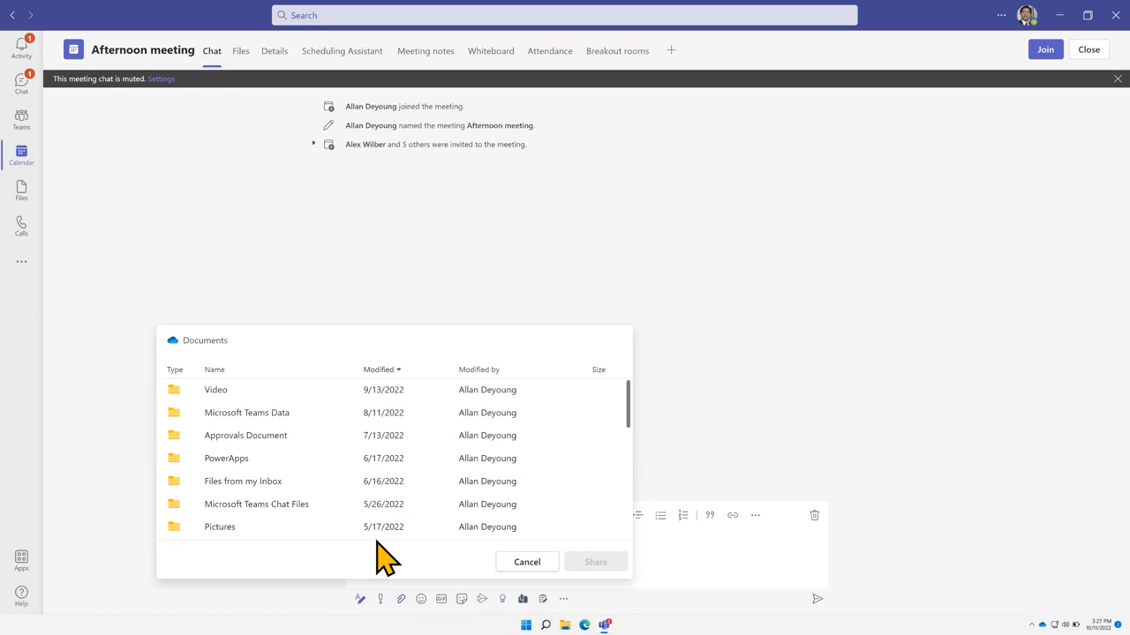
{"action": "scroll", "coordinate": [408, 486], "scroll_direction": "down", "scroll_amount": 5}
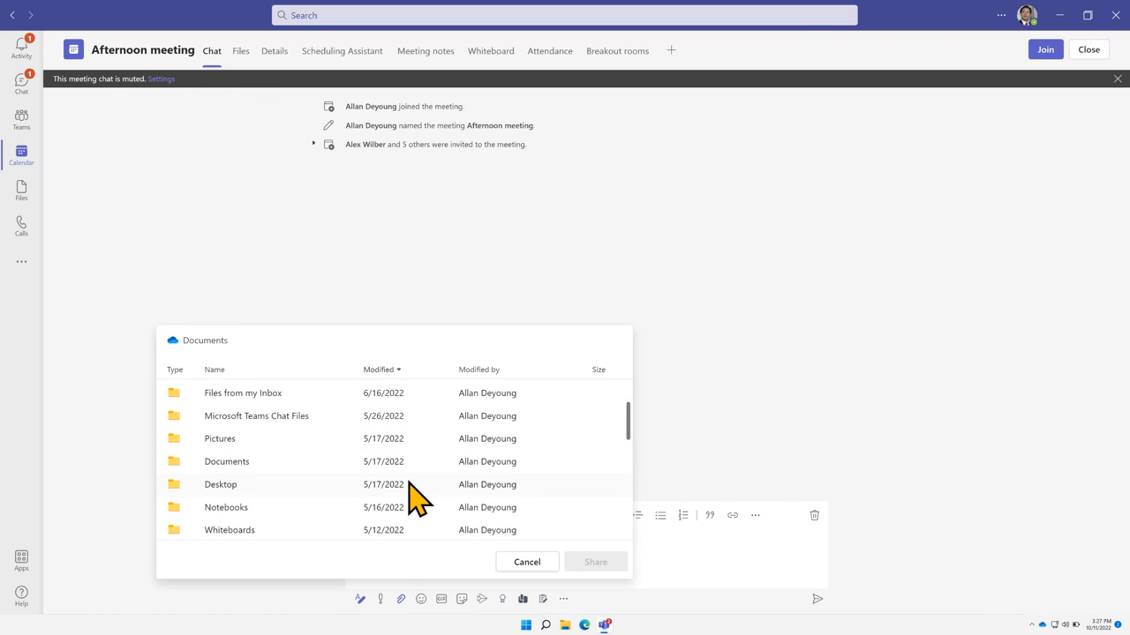
{"action": "scroll", "coordinate": [408, 486], "scroll_direction": "down", "scroll_amount": 6}
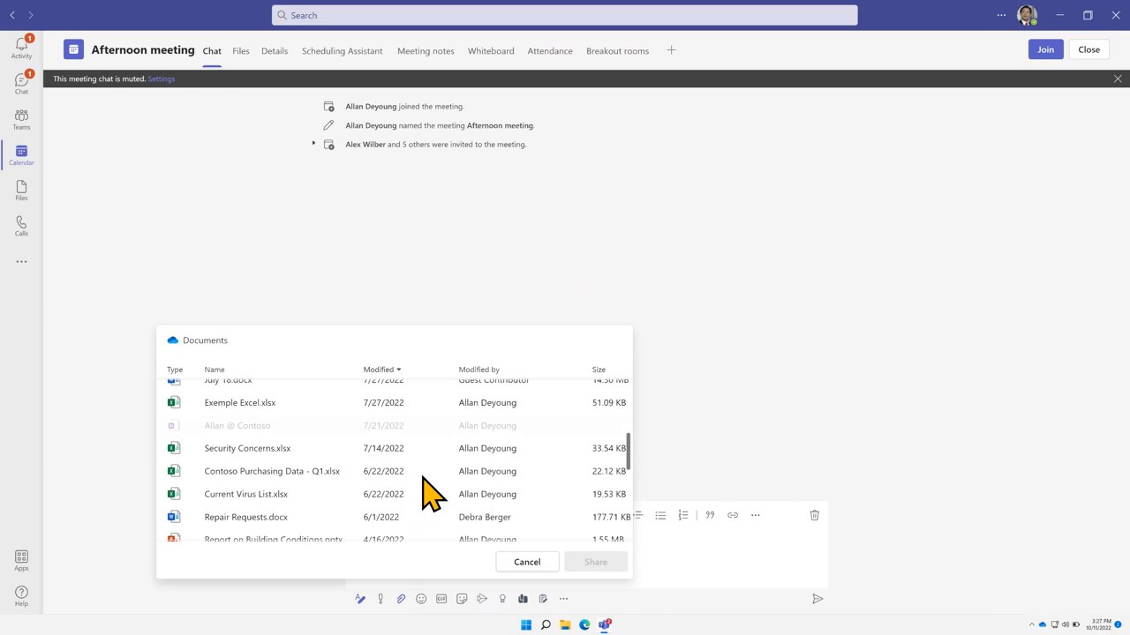
{"action": "scroll", "coordinate": [423, 493], "scroll_direction": "down", "scroll_amount": 1}
{"action": "scroll", "coordinate": [424, 491], "scroll_direction": "up", "scroll_amount": 3}
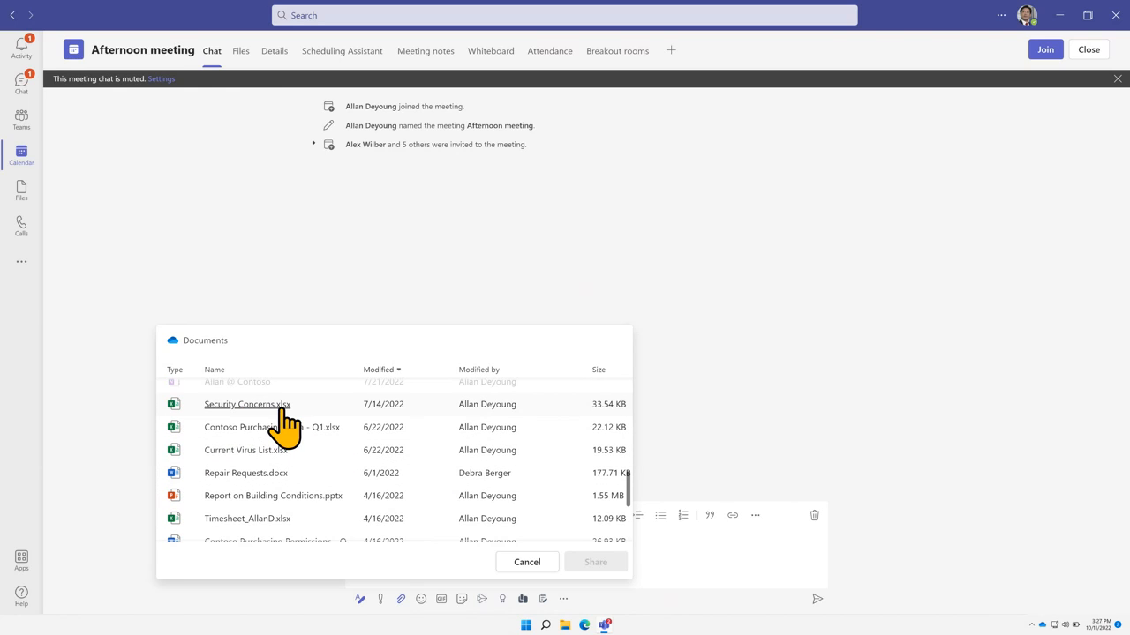
{"action": "left_click", "coordinate": [234, 407]}
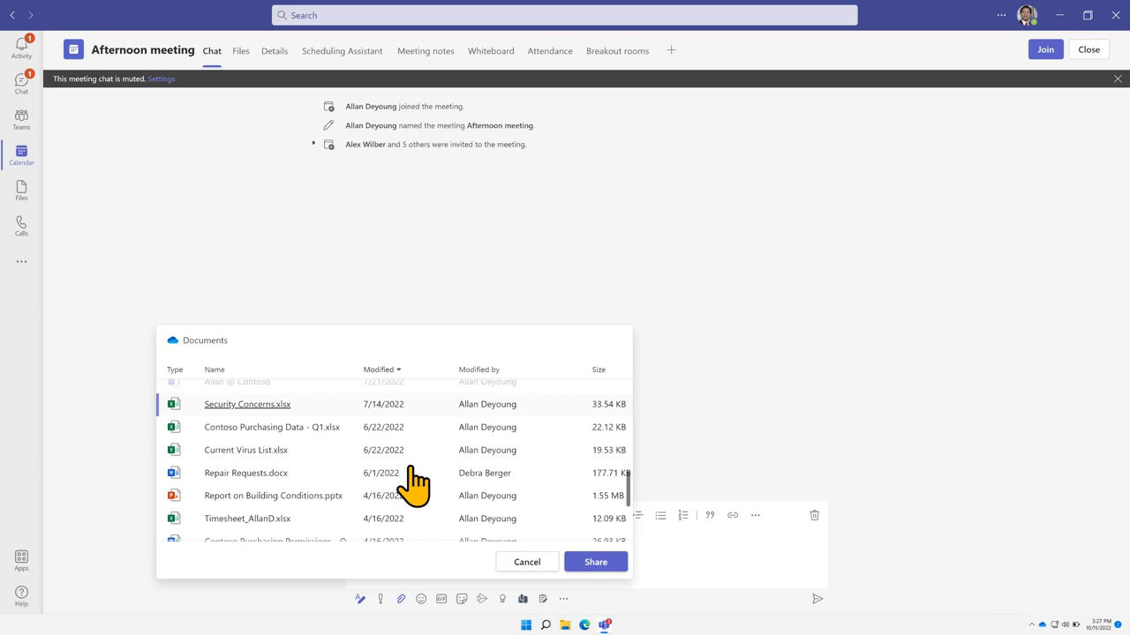
{"action": "left_click", "coordinate": [602, 555]}
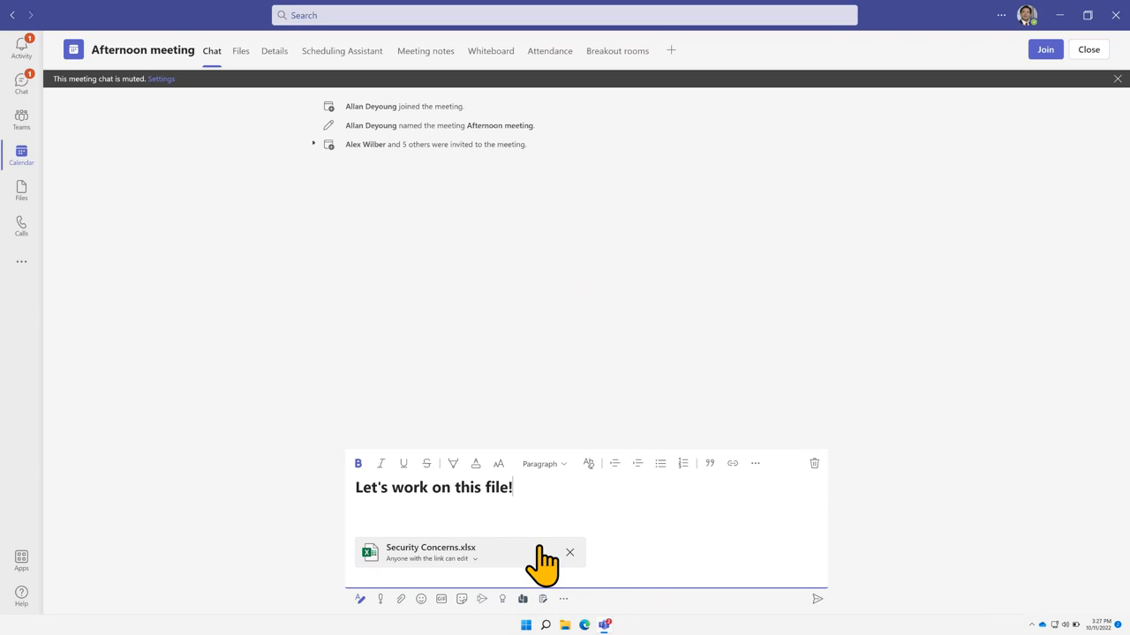
{"action": "left_click", "coordinate": [816, 602]}
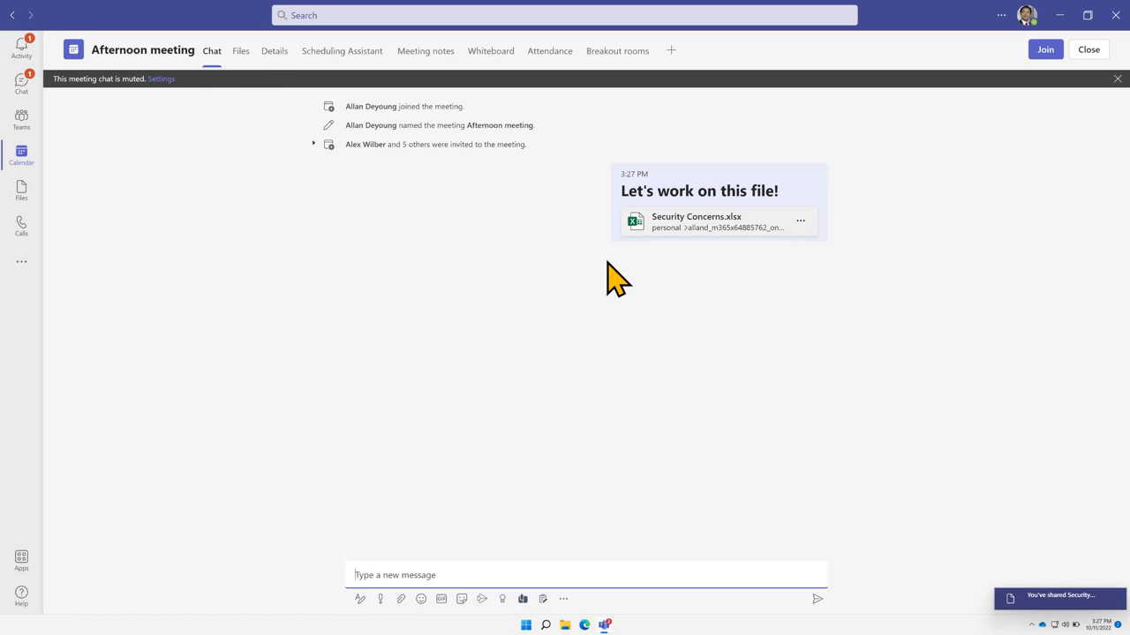
Open the meeting's Breakout rooms tab and preview creating 2 rooms, then cancel without creating any
{"action": "left_click", "coordinate": [274, 54]}
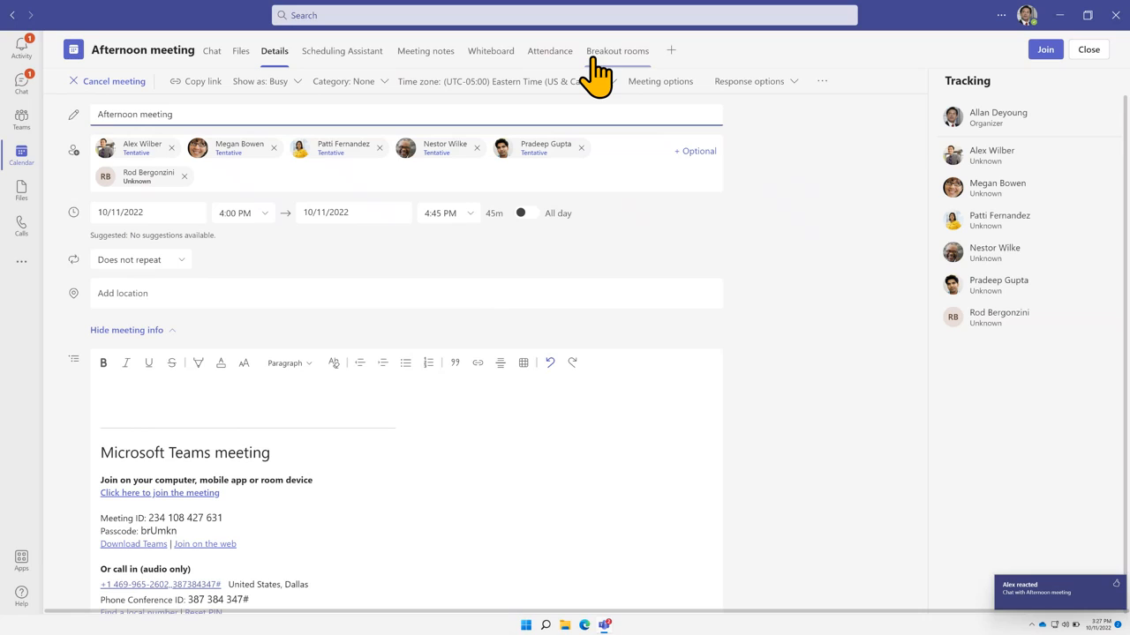
{"action": "left_click", "coordinate": [637, 61]}
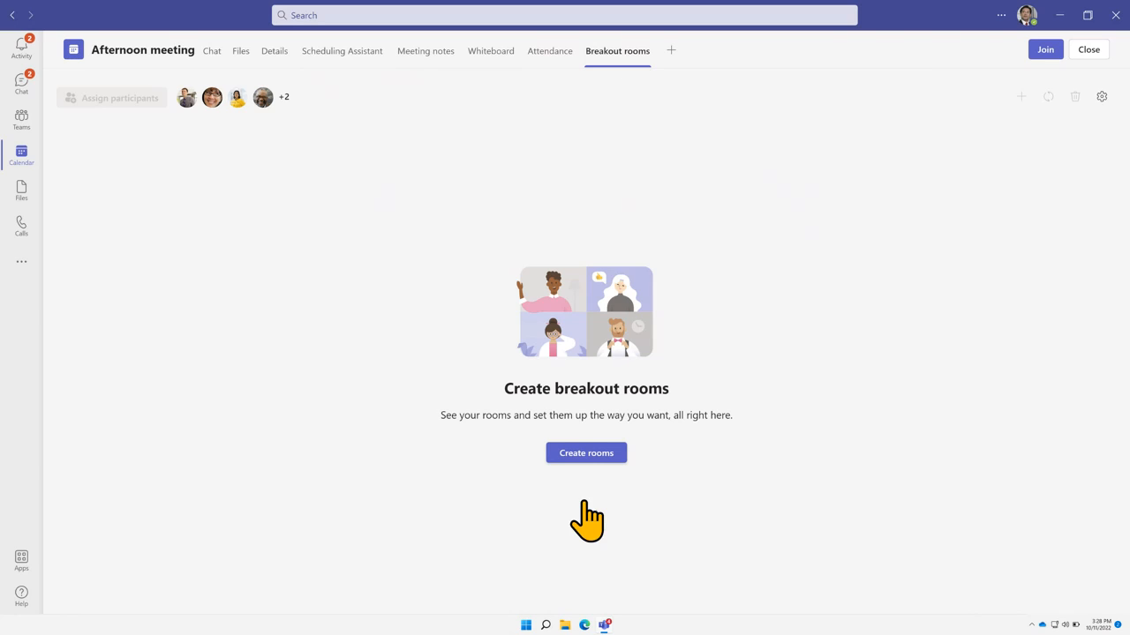
{"action": "left_click", "coordinate": [589, 455]}
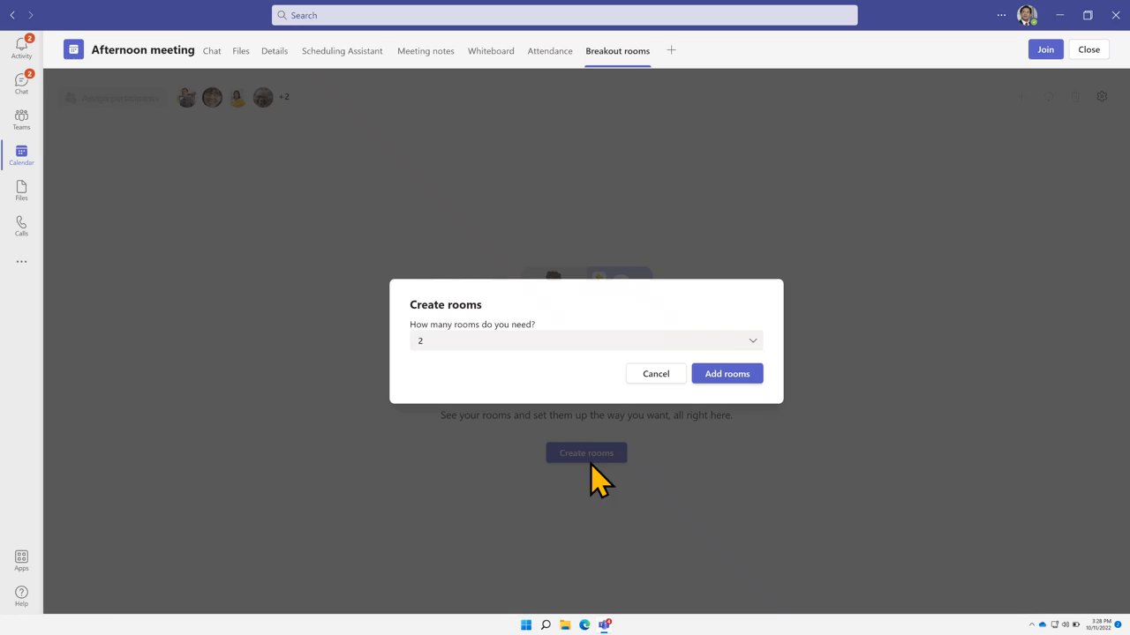
{"action": "left_click", "coordinate": [630, 345]}
{"action": "scroll", "coordinate": [711, 415], "scroll_direction": "down", "scroll_amount": 4}
{"action": "scroll", "coordinate": [711, 441], "scroll_direction": "down", "scroll_amount": 4}
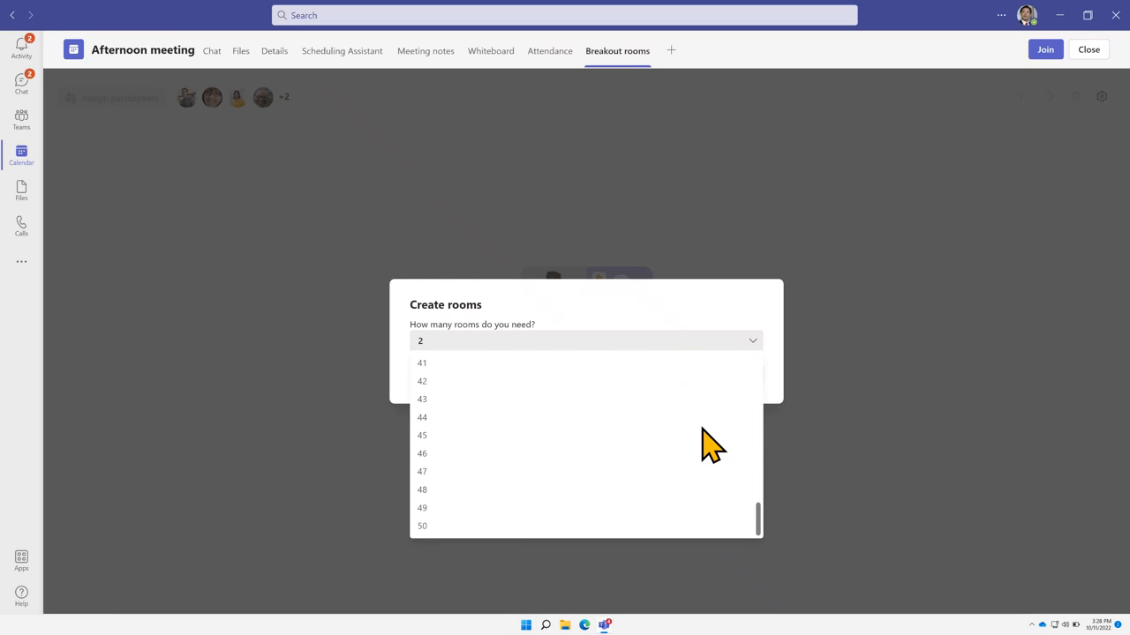
{"action": "left_click", "coordinate": [597, 324]}
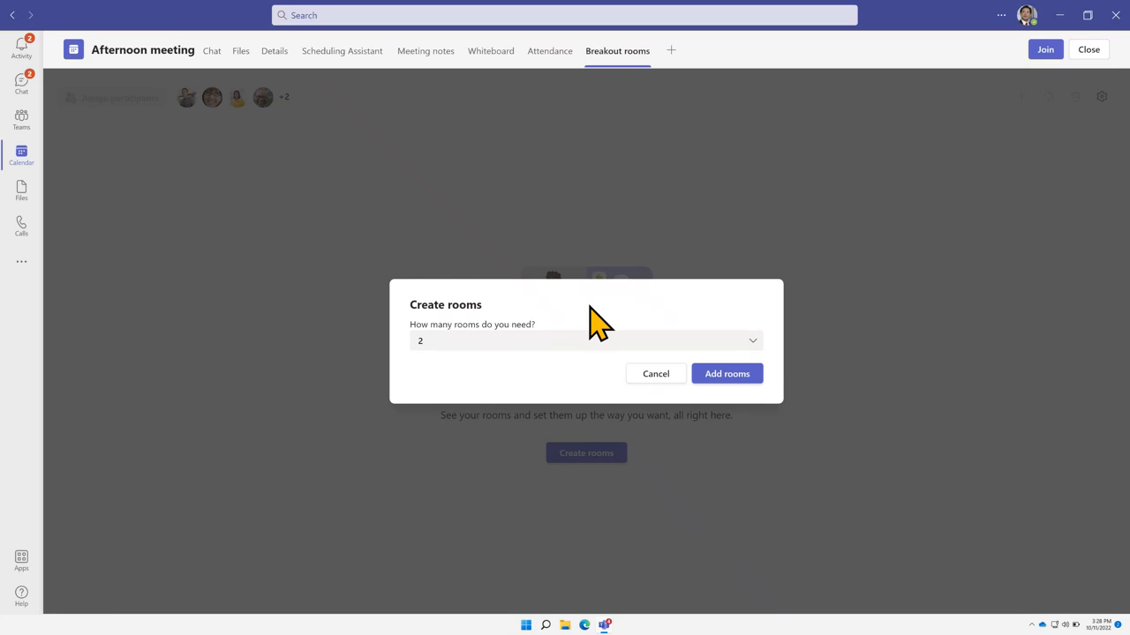
{"action": "left_click", "coordinate": [668, 378]}
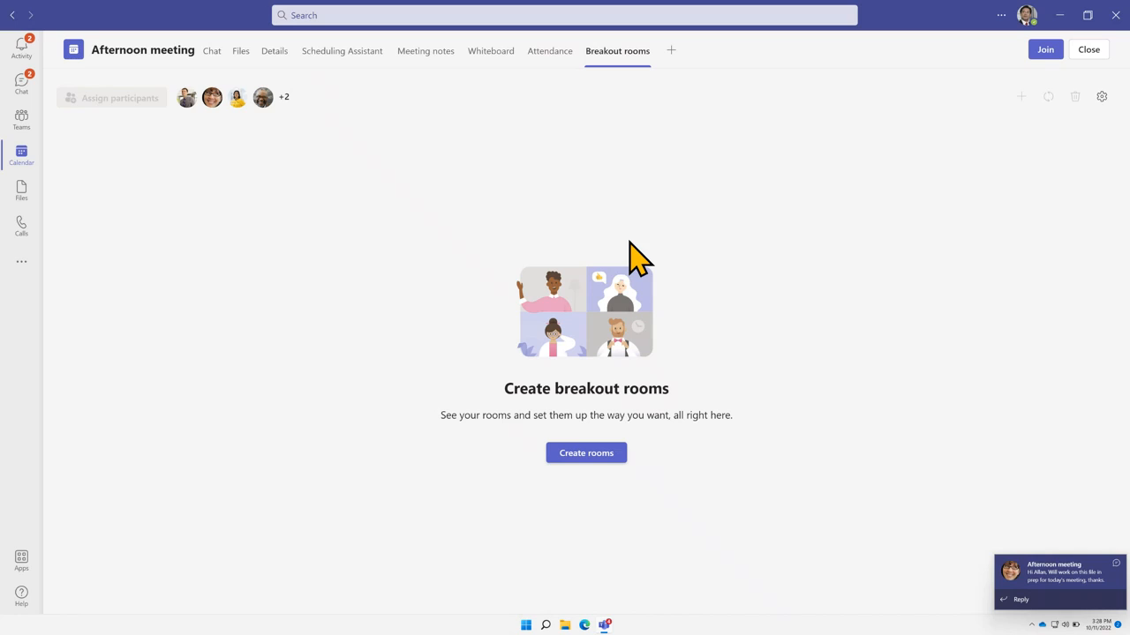
Join the Afternoon meeting with Computer audio, leaving the camera off after it won't turn on
{"action": "left_click", "coordinate": [1046, 51]}
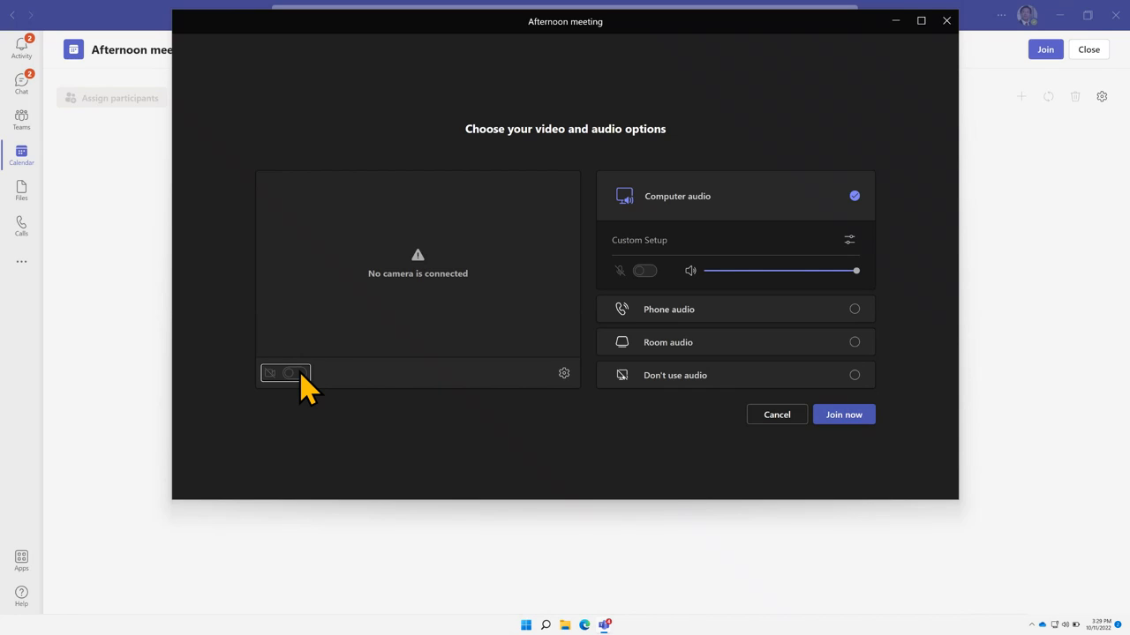
{"action": "left_click", "coordinate": [300, 373]}
{"action": "left_click", "coordinate": [300, 373]}
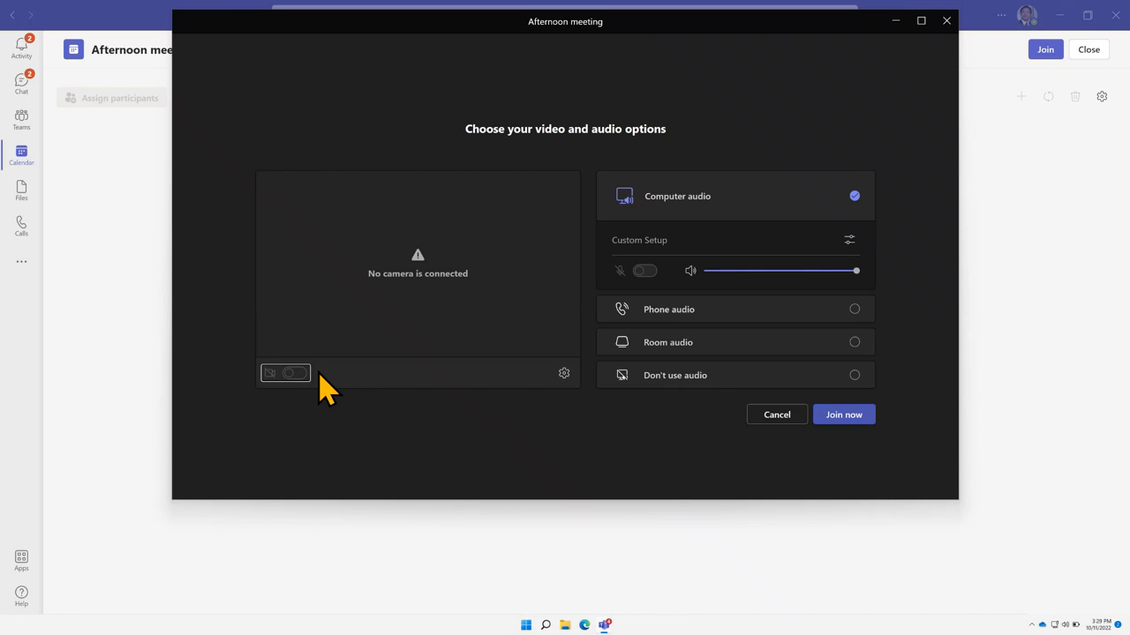
{"action": "left_click", "coordinate": [320, 374]}
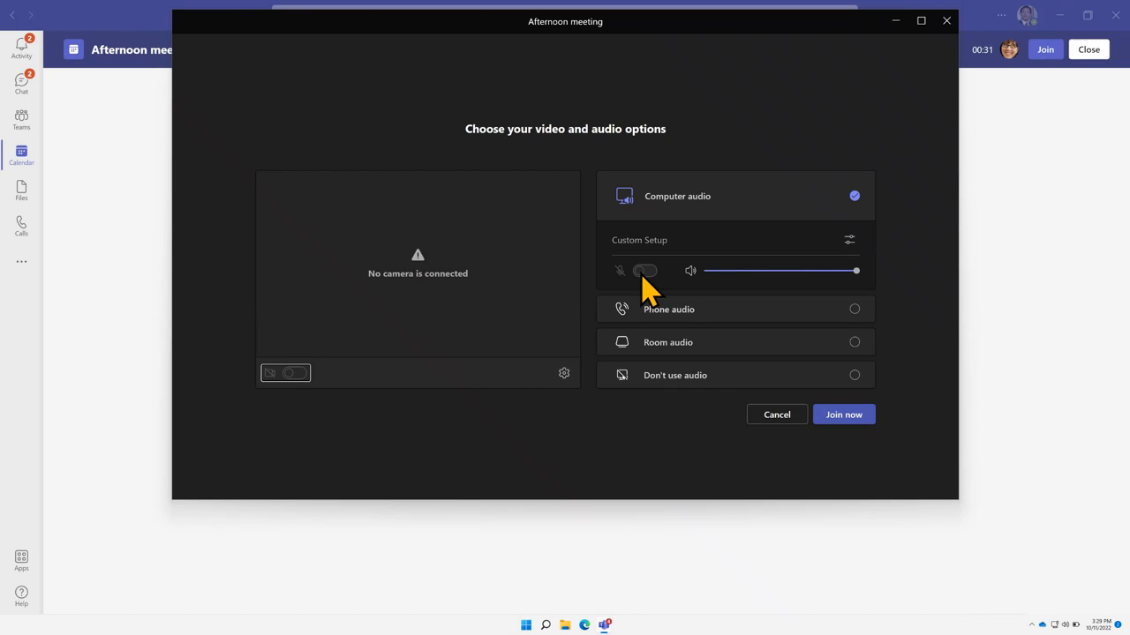
{"action": "left_click", "coordinate": [838, 415]}
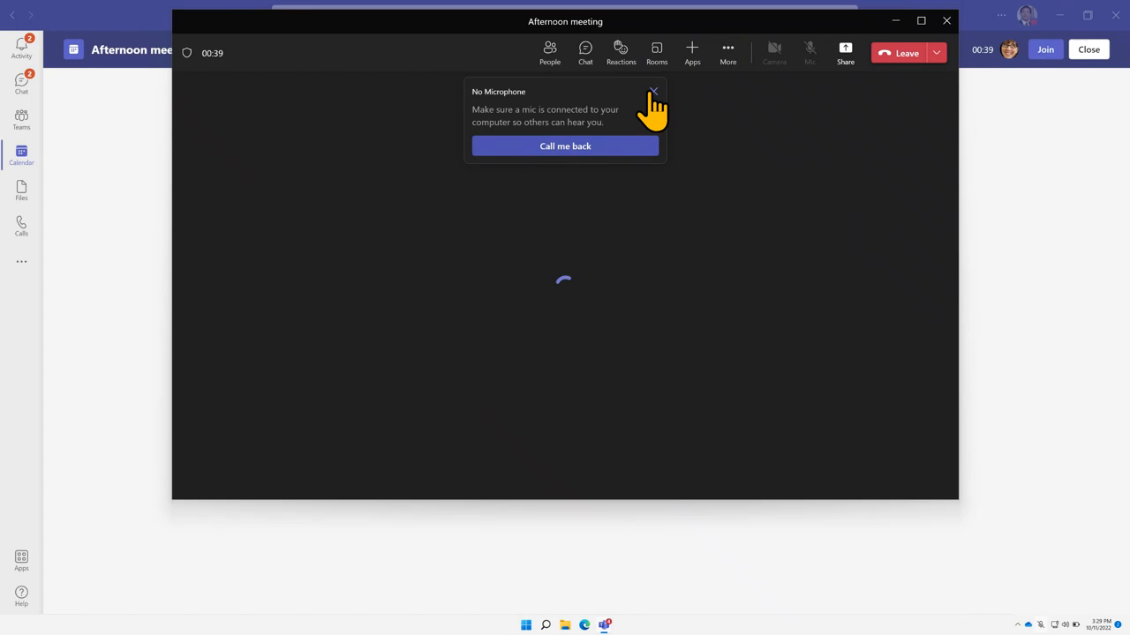
Dismiss the No Microphone notice, maximize the meeting window, and show the People list
{"action": "left_click", "coordinate": [653, 92]}
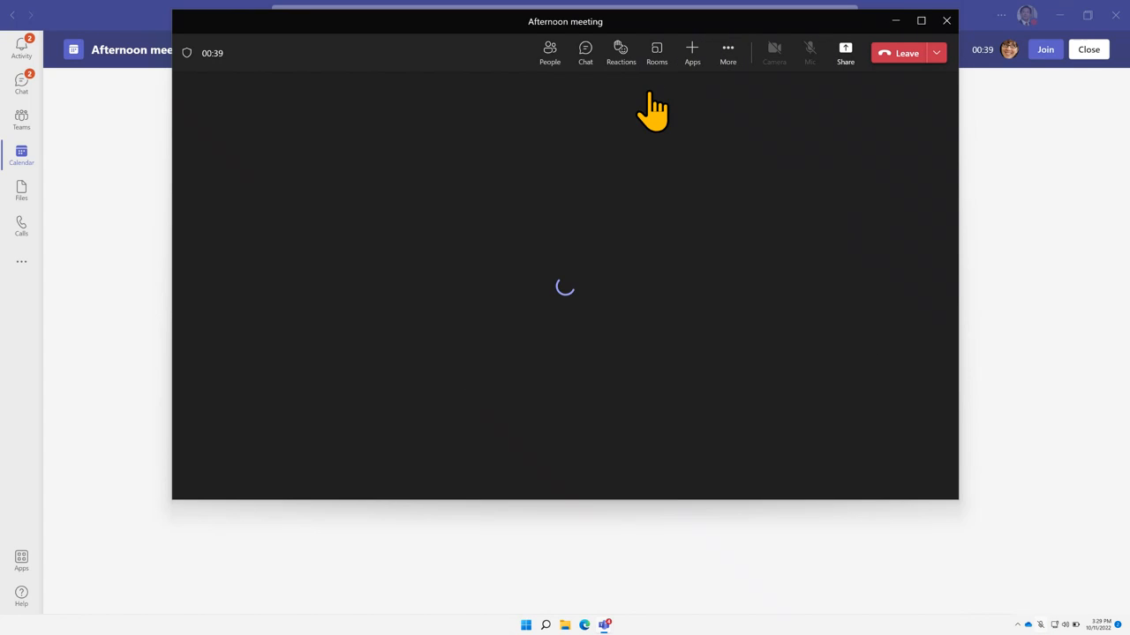
{"action": "double_click", "coordinate": [660, 26]}
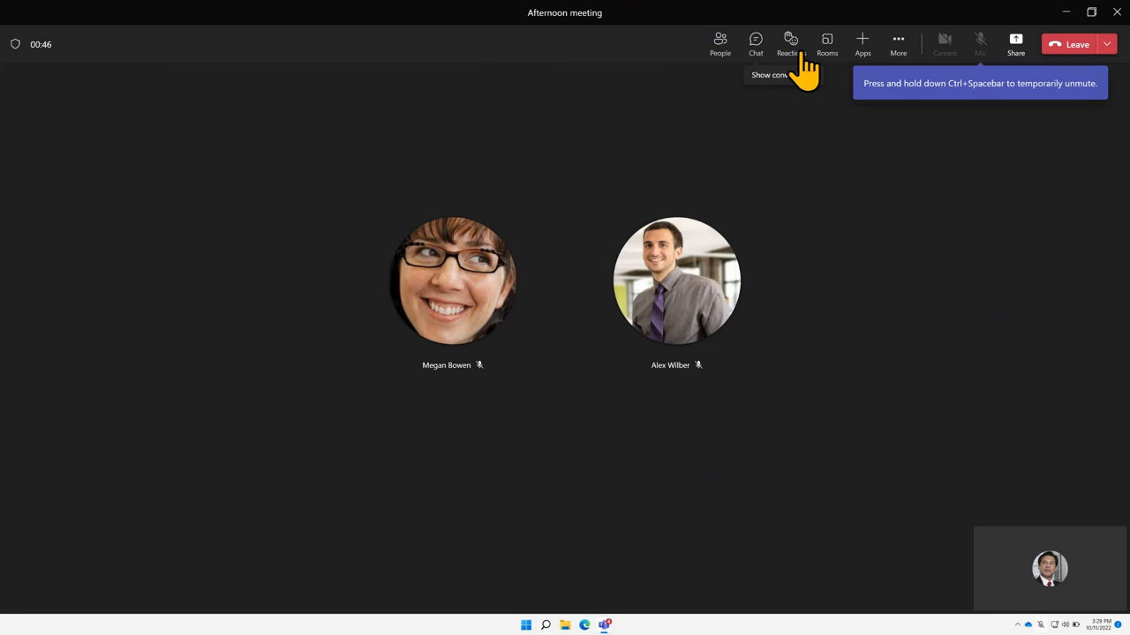
{"action": "left_click", "coordinate": [727, 51]}
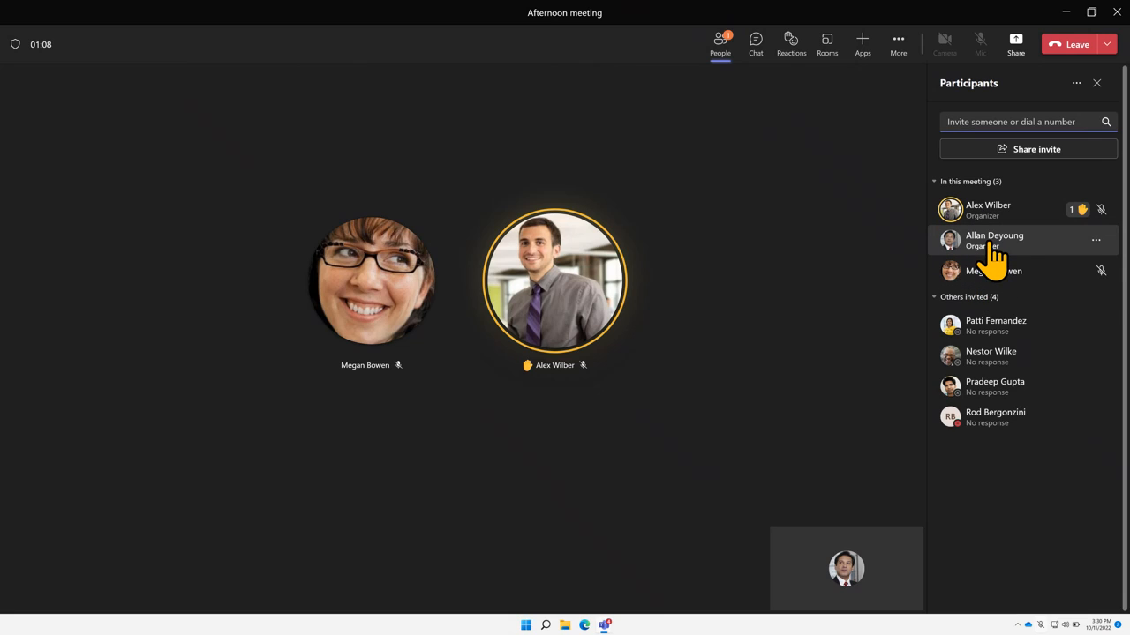
Raise your hand with Ctrl+Shift+K, becoming third in the raised-hand queue
{"action": "left_click", "coordinate": [963, 123]}
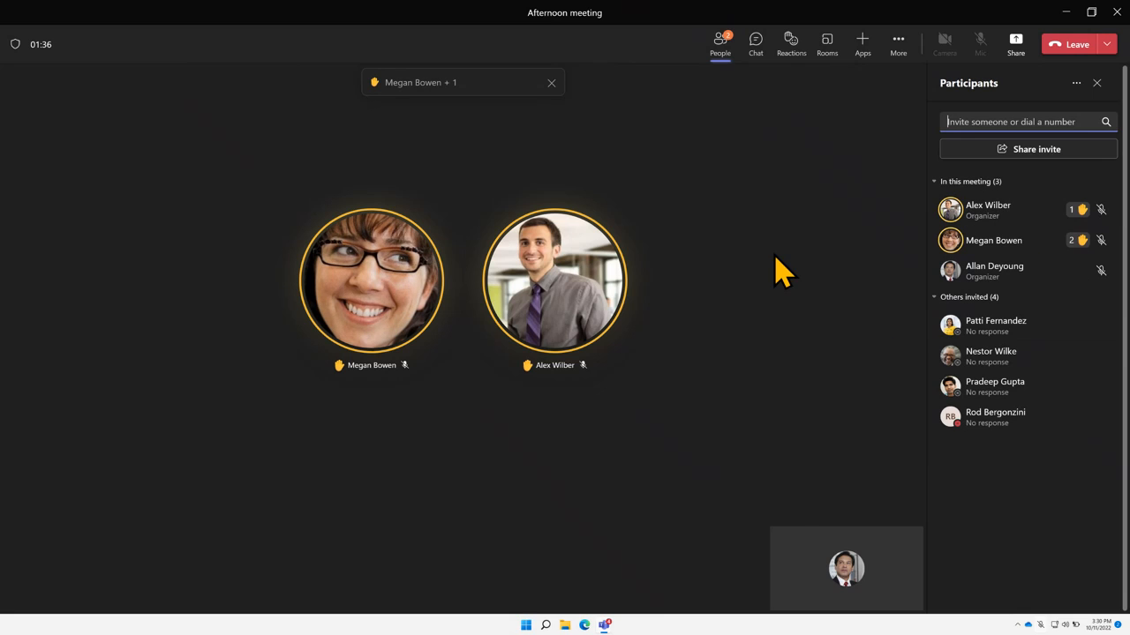
{"action": "left_click", "coordinate": [787, 54]}
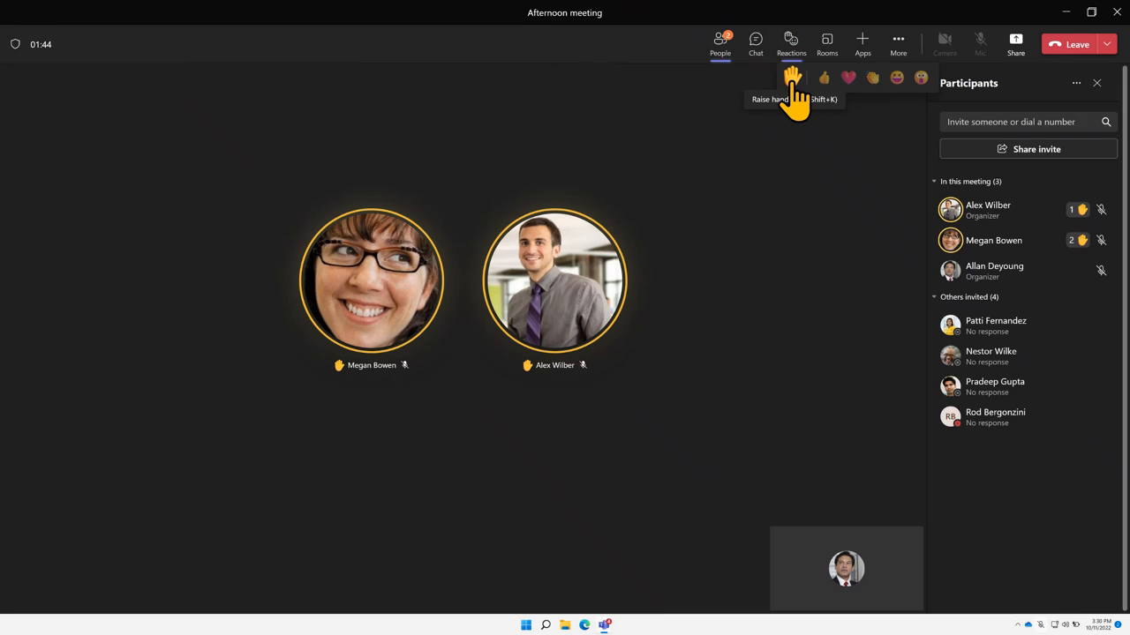
{"action": "key", "text": "ctrl+shift+k"}
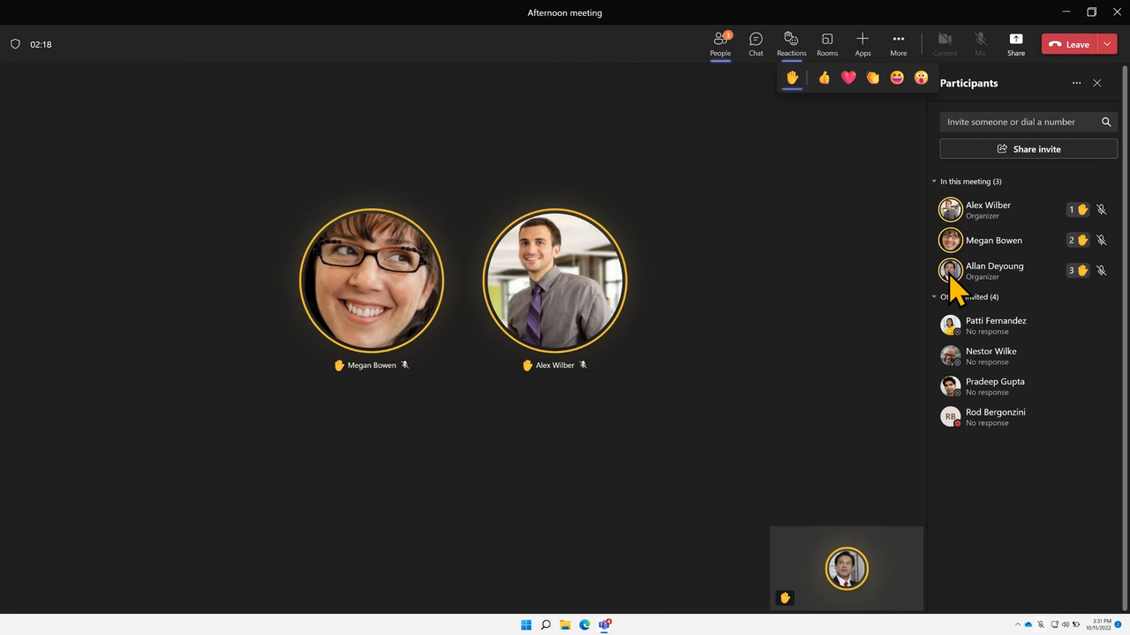
Lower the raised hands of the two other attendees from their participant menus
{"action": "mouse_move", "coordinate": [1024, 222]}
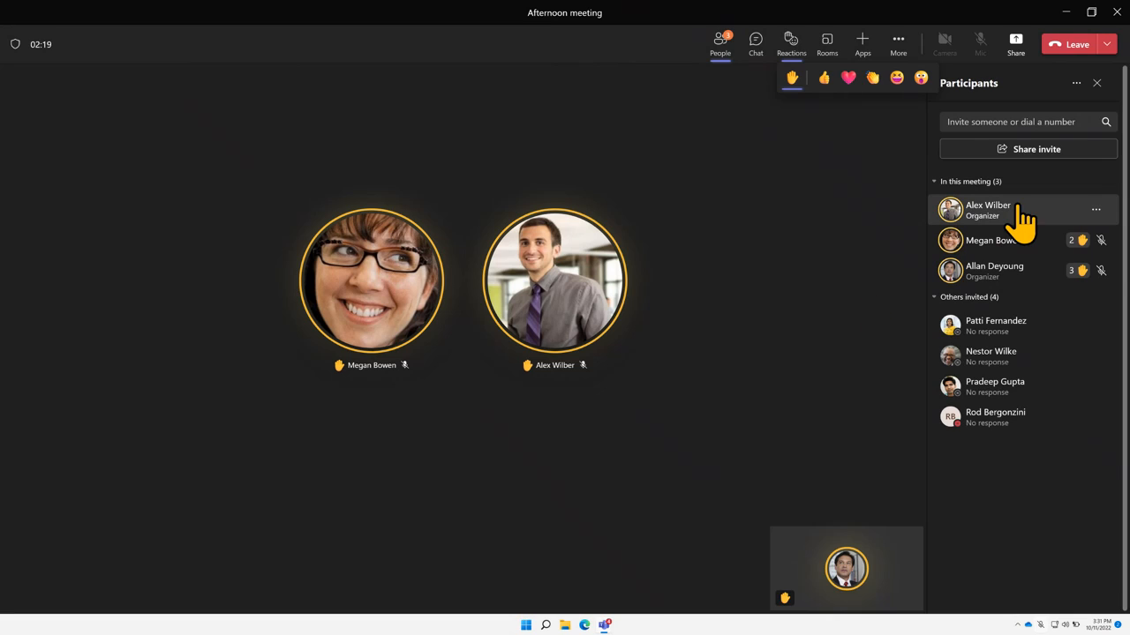
{"action": "left_click", "coordinate": [1096, 211]}
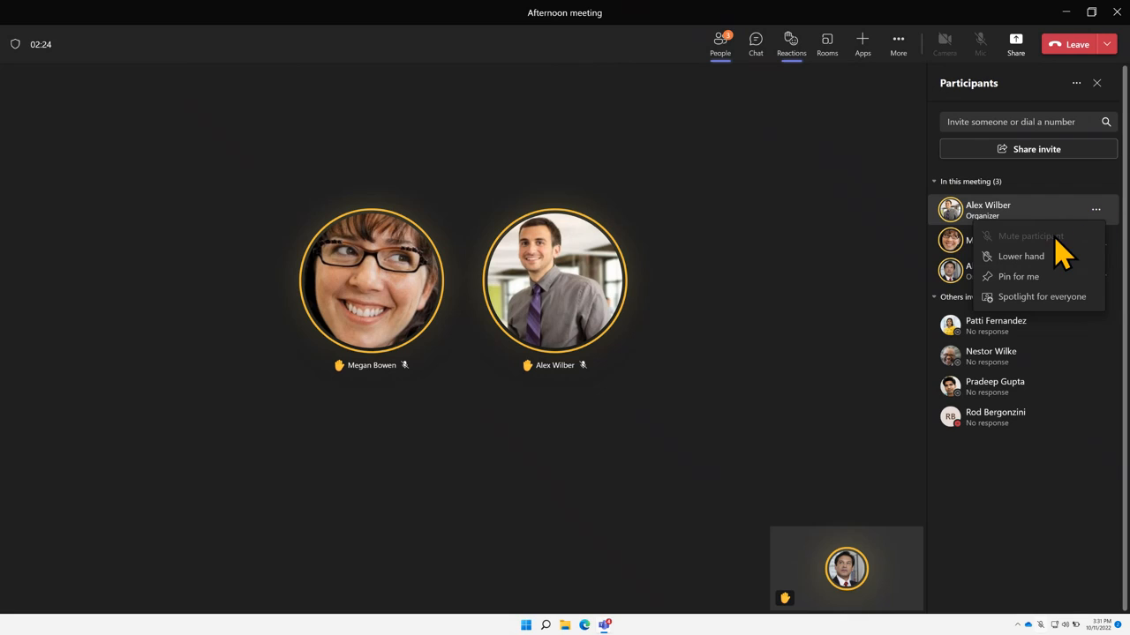
{"action": "left_click", "coordinate": [1036, 261]}
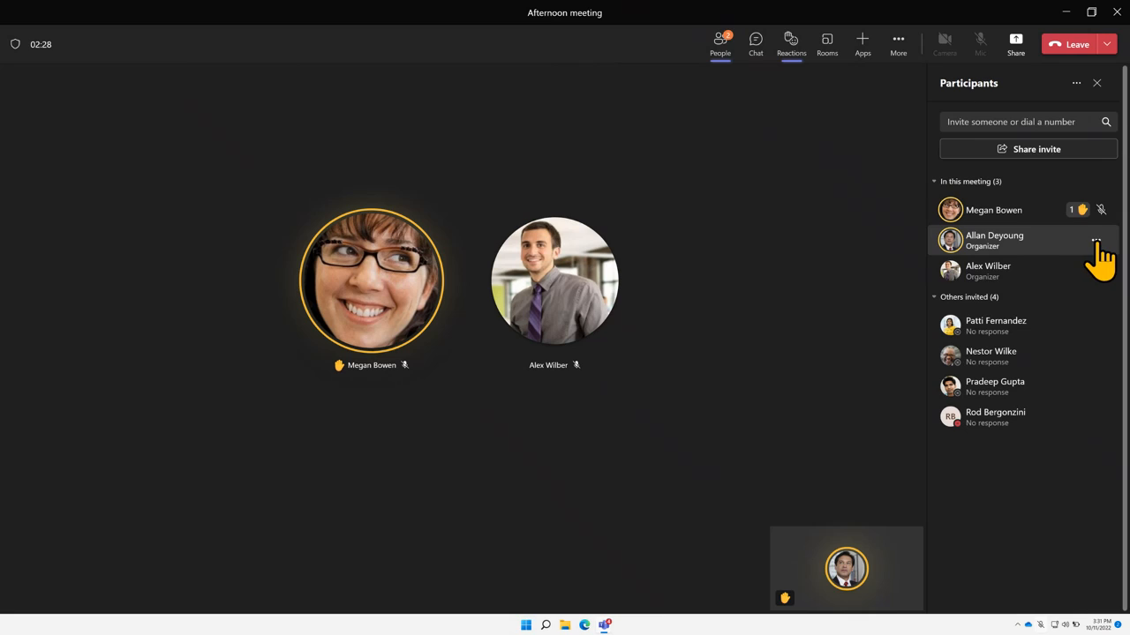
{"action": "left_click", "coordinate": [1095, 210]}
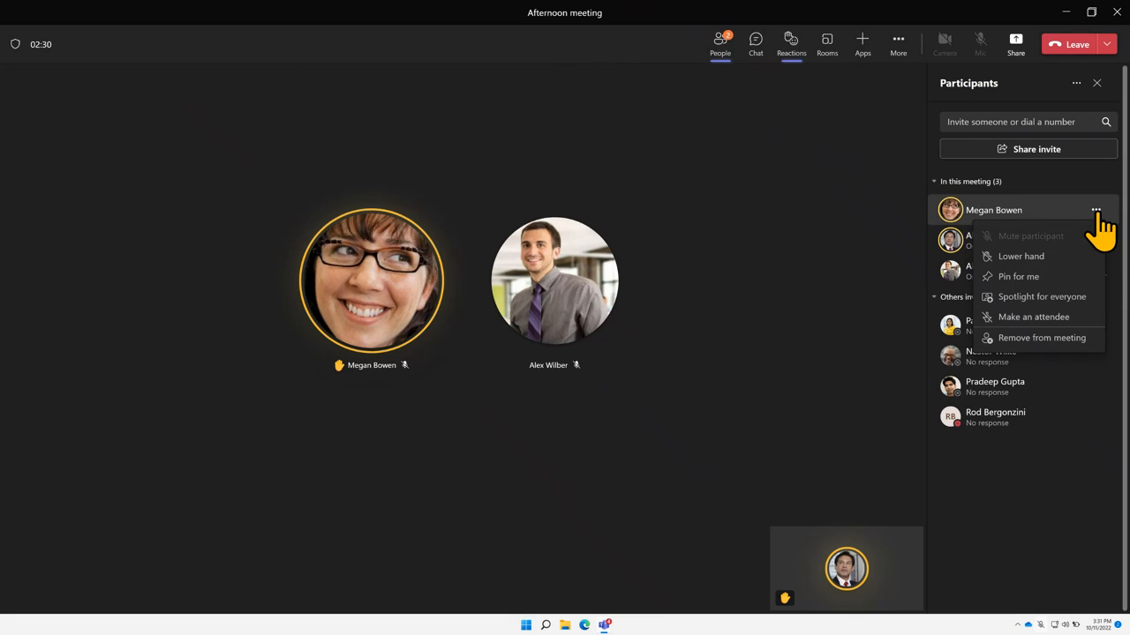
{"action": "left_click", "coordinate": [1066, 257]}
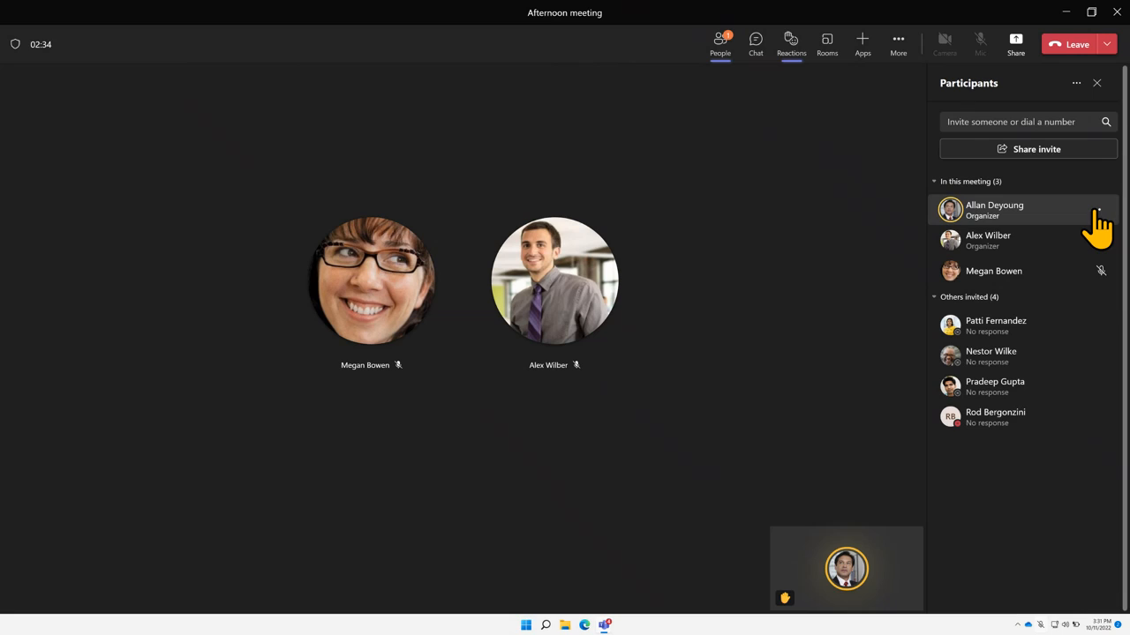
Review the participant options for your own entry and the co-organizer
{"action": "left_click", "coordinate": [1097, 211]}
{"action": "left_click", "coordinate": [922, 262]}
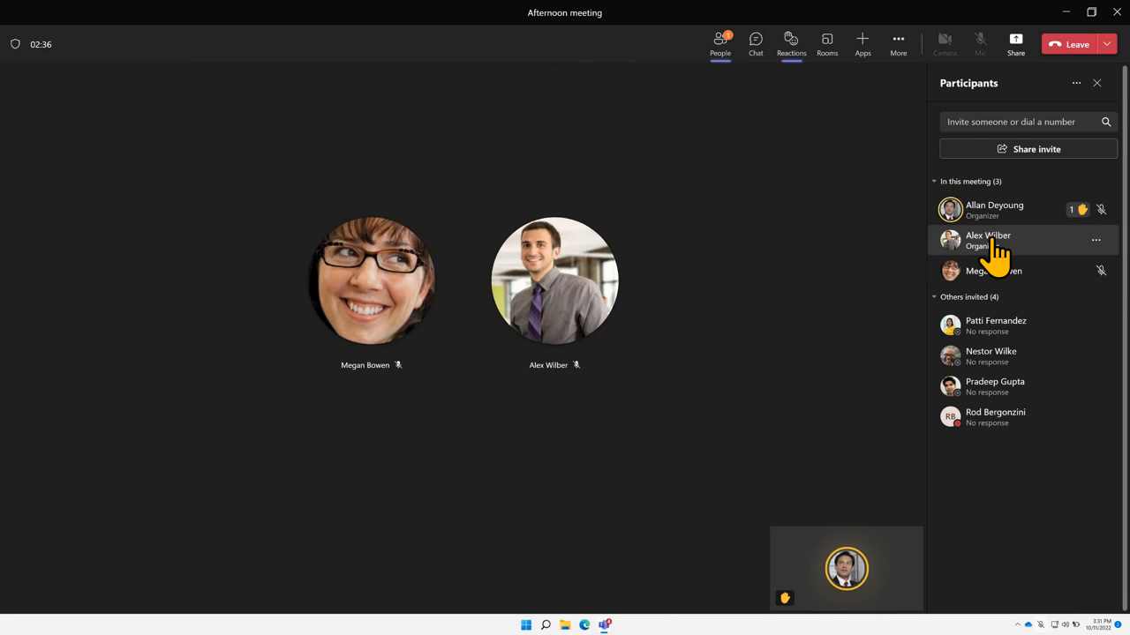
{"action": "left_click", "coordinate": [1095, 240]}
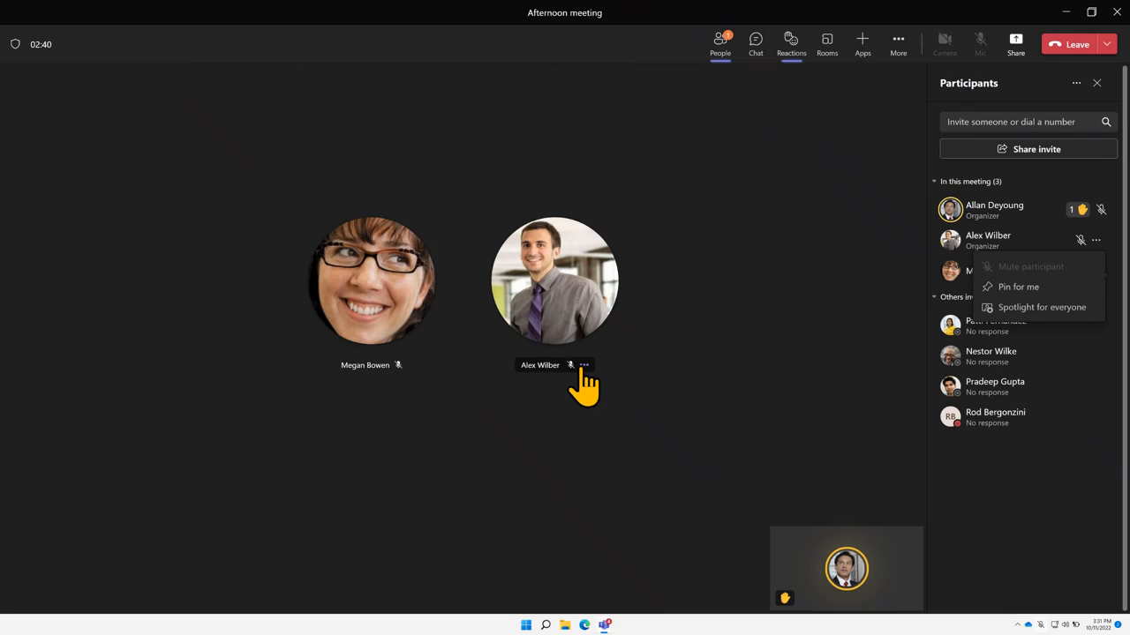
{"action": "left_click", "coordinate": [573, 367]}
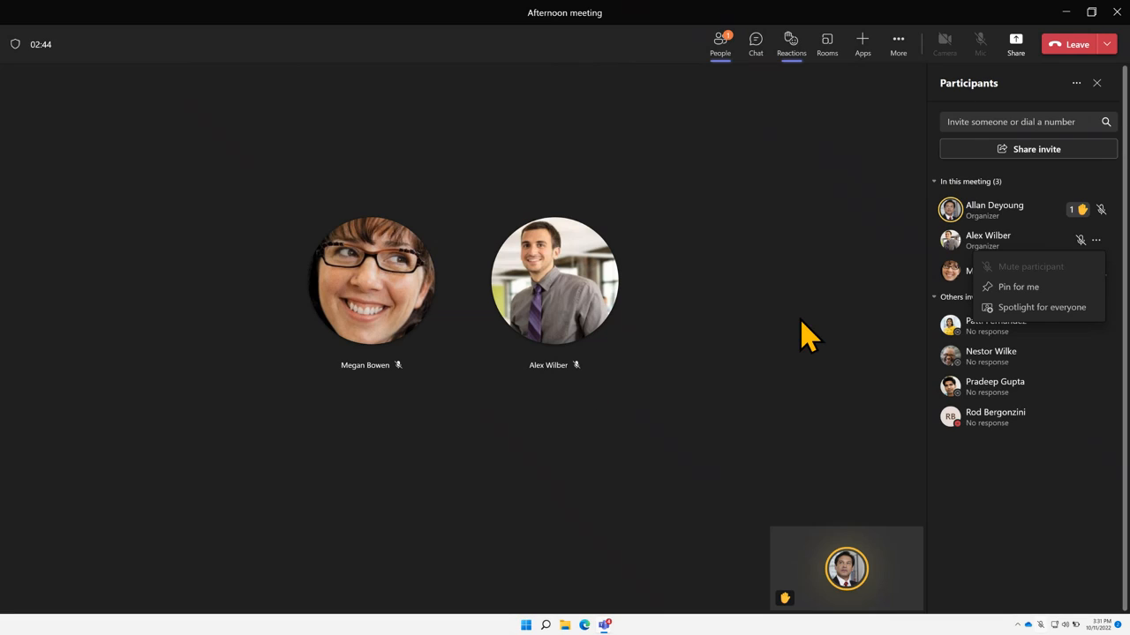
{"action": "left_click", "coordinate": [1007, 272]}
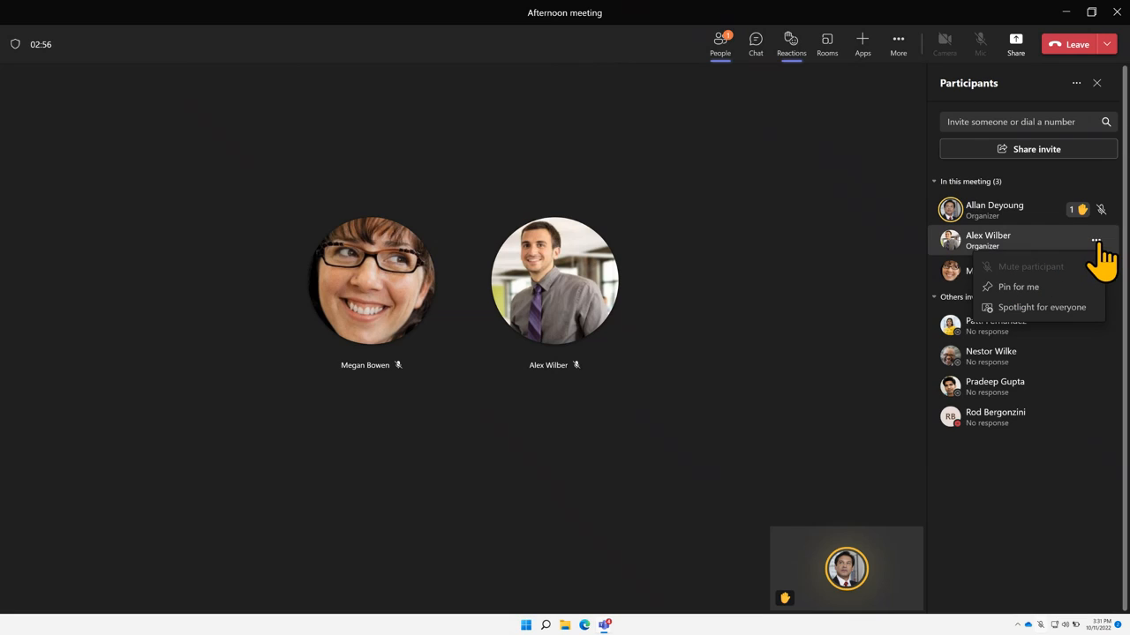
{"action": "left_click", "coordinate": [900, 283]}
{"action": "left_click", "coordinate": [1096, 271]}
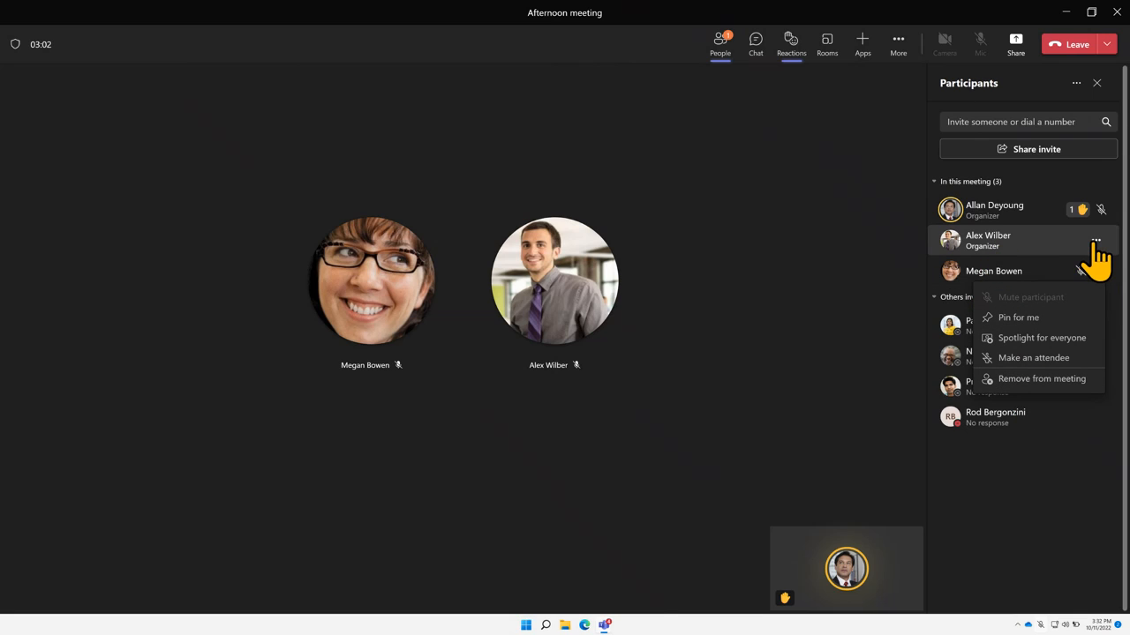
{"action": "left_click", "coordinate": [1096, 241]}
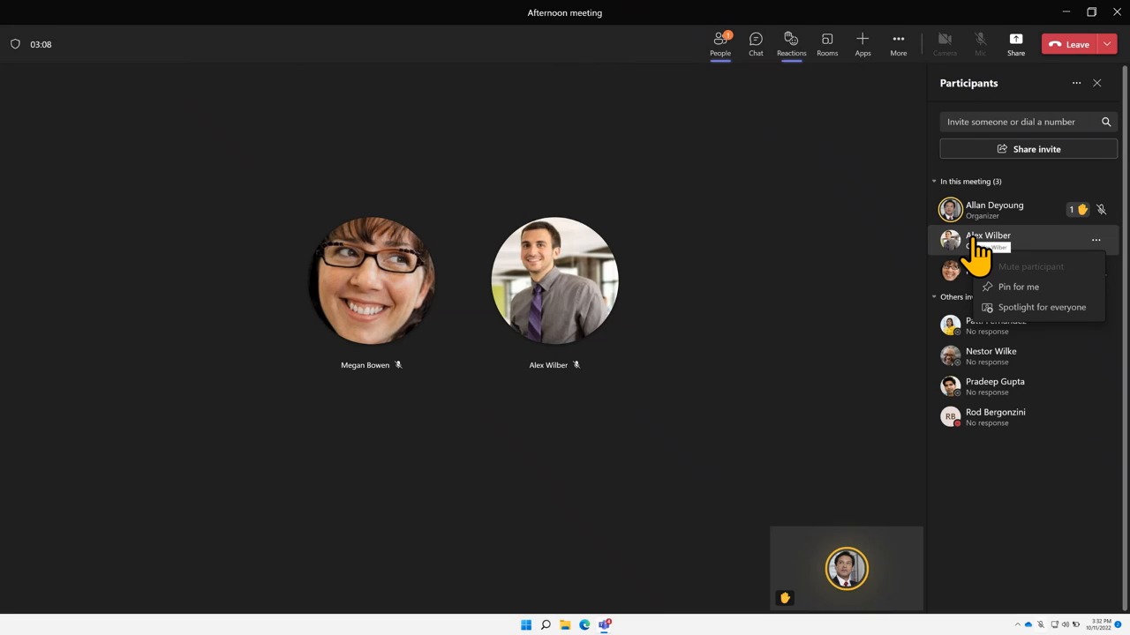
Check Meeting options under More, close that panel, and show the meeting chat with its replies
{"action": "left_click", "coordinate": [899, 55]}
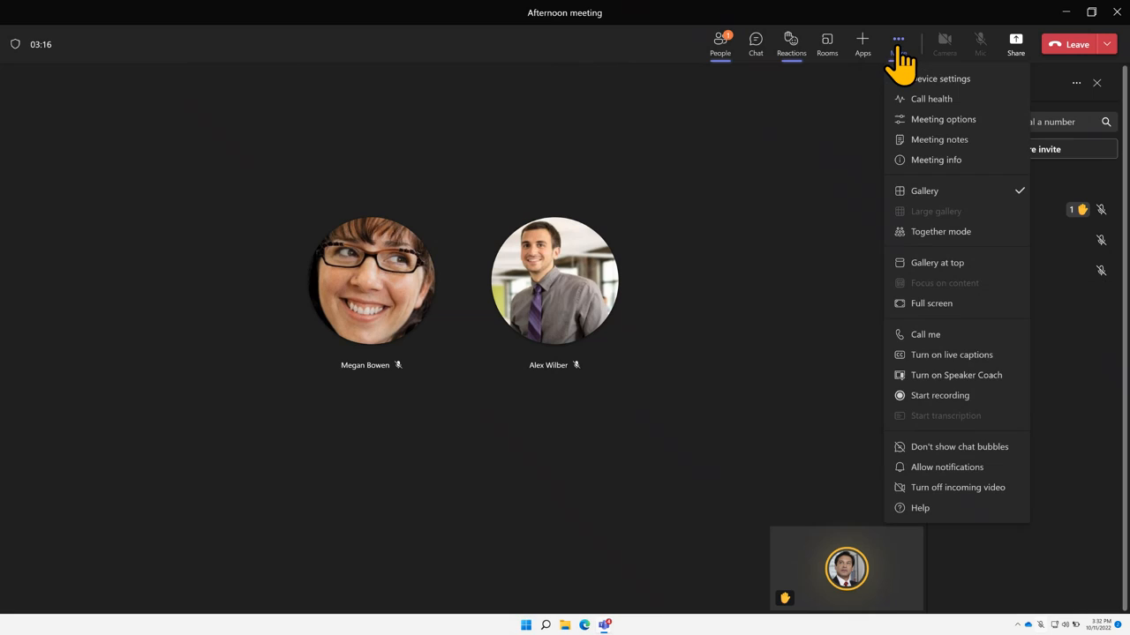
{"action": "left_click", "coordinate": [931, 119]}
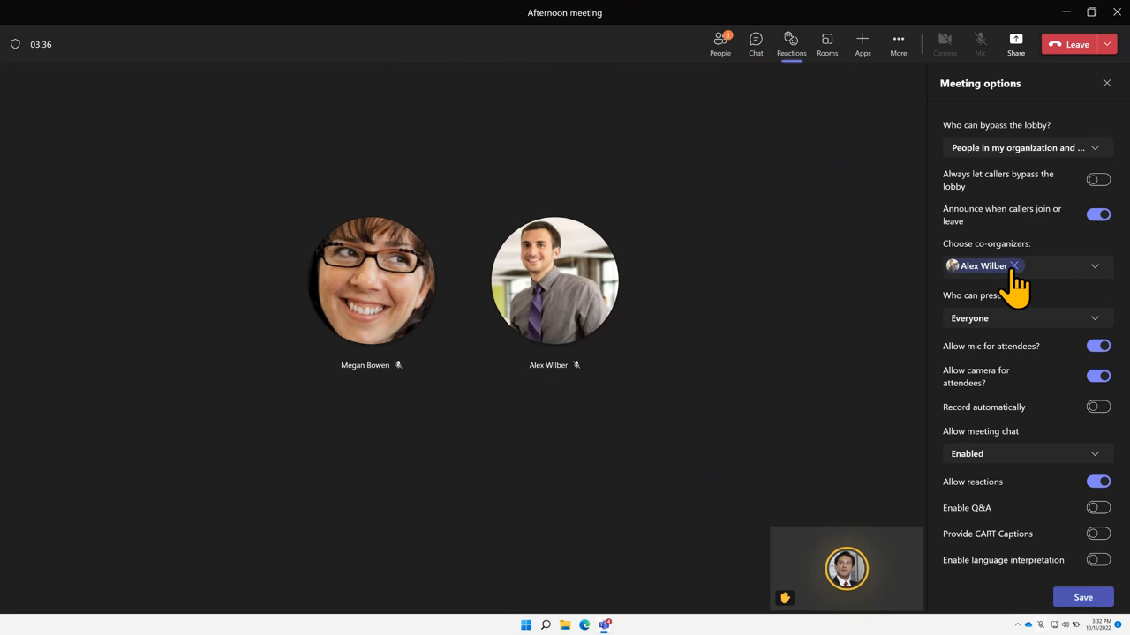
{"action": "left_click", "coordinate": [1108, 83]}
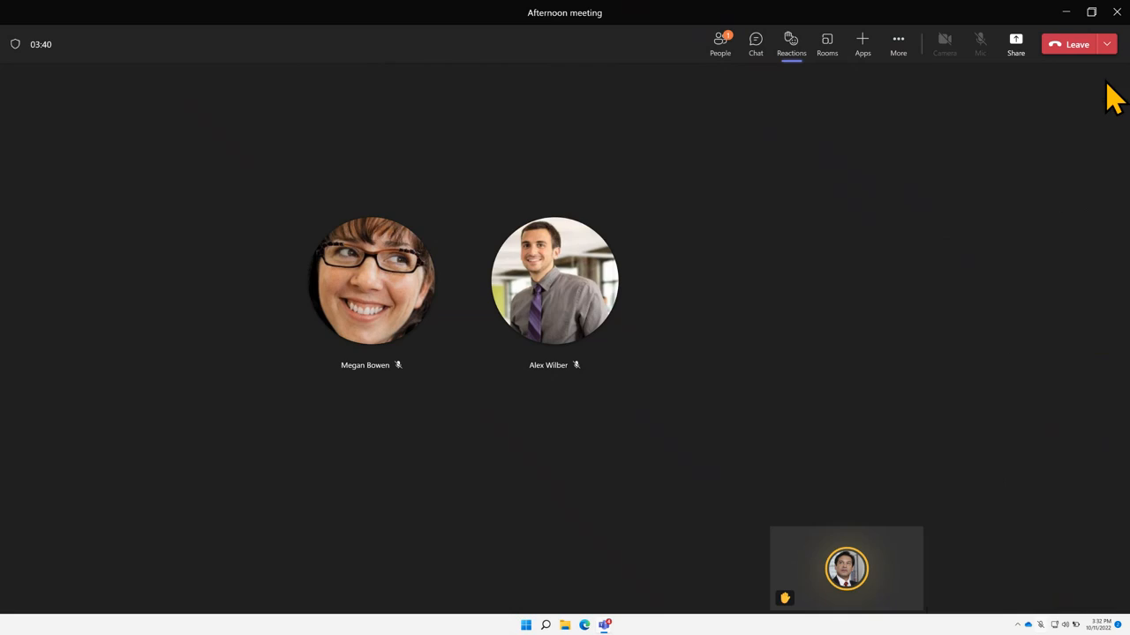
{"action": "left_click", "coordinate": [757, 55]}
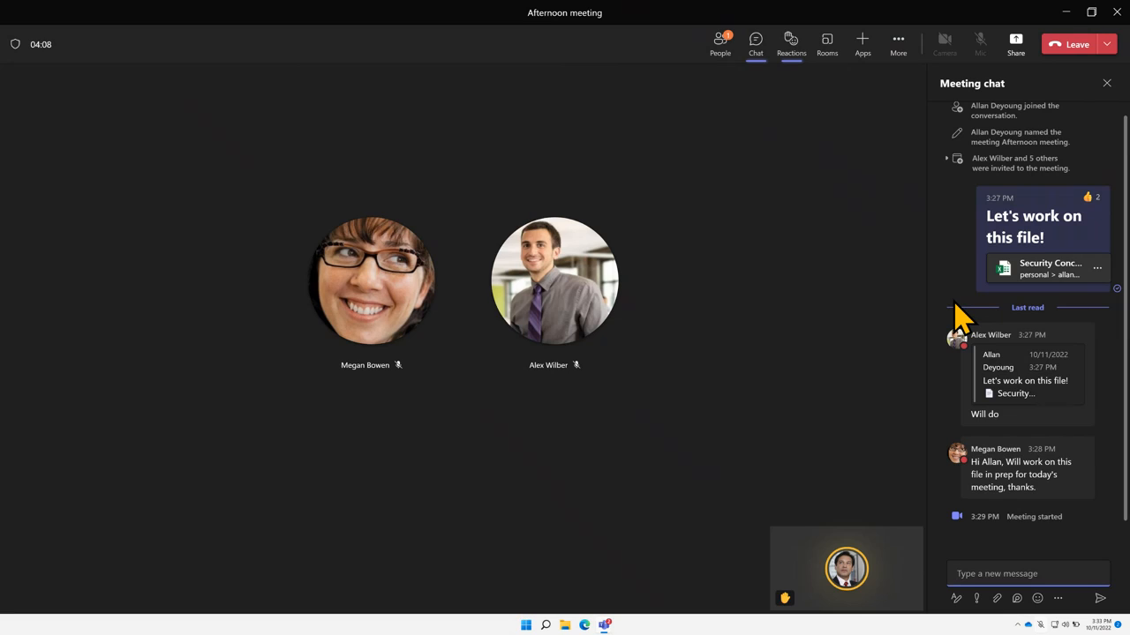
Lower your hand, send an Applause reaction, and open Create breakout rooms (2 rooms, automatic)
{"action": "left_click", "coordinate": [792, 53]}
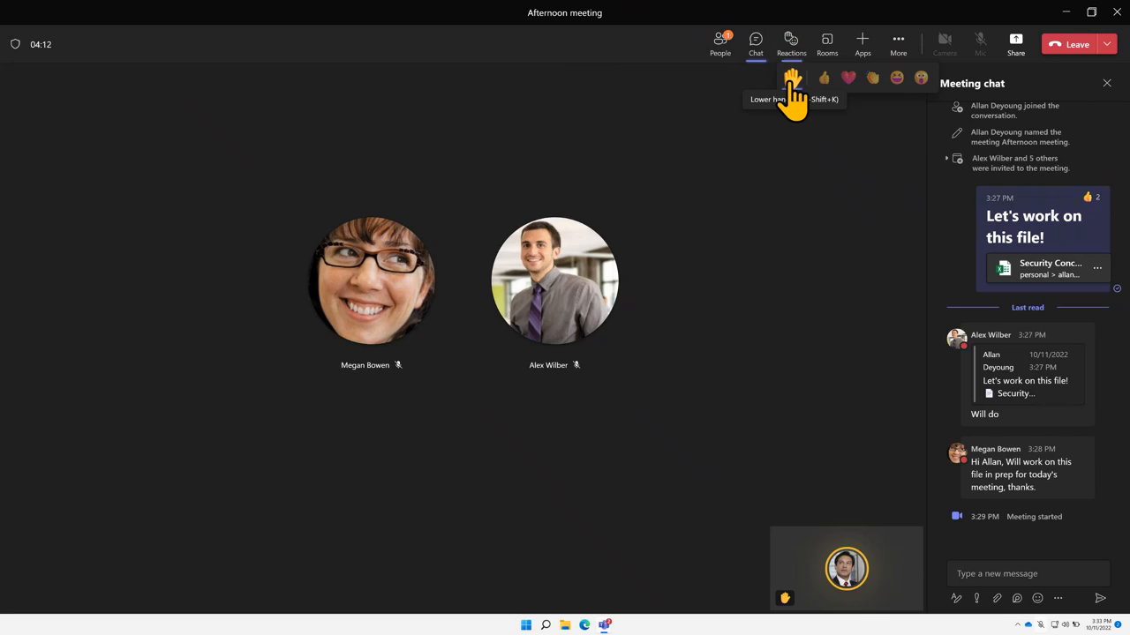
{"action": "left_click", "coordinate": [792, 77]}
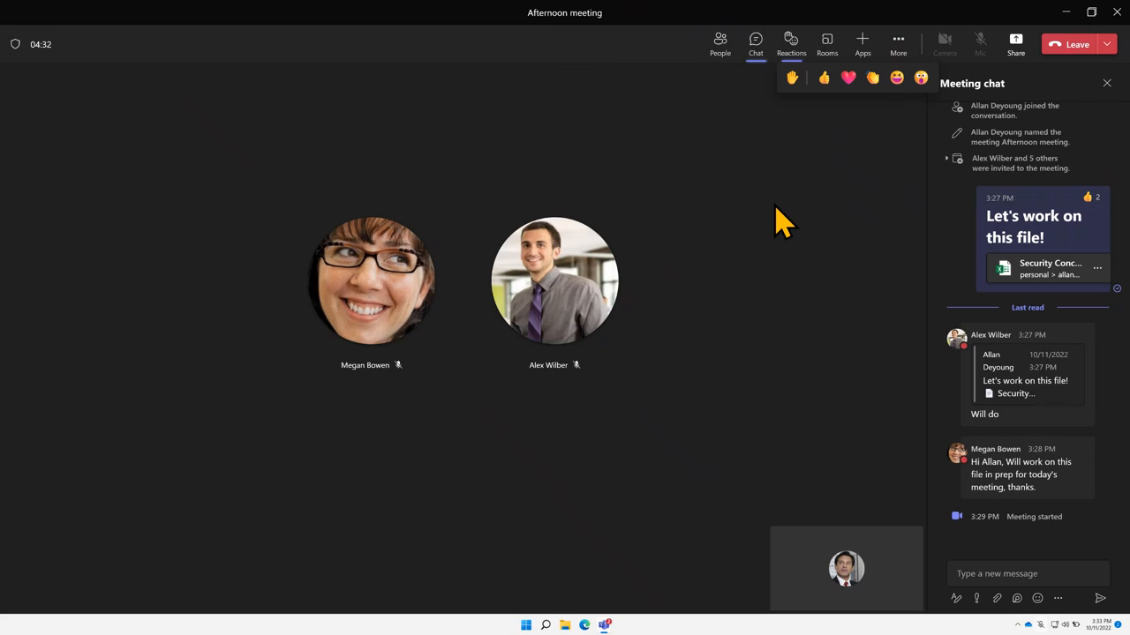
{"action": "left_click", "coordinate": [871, 80]}
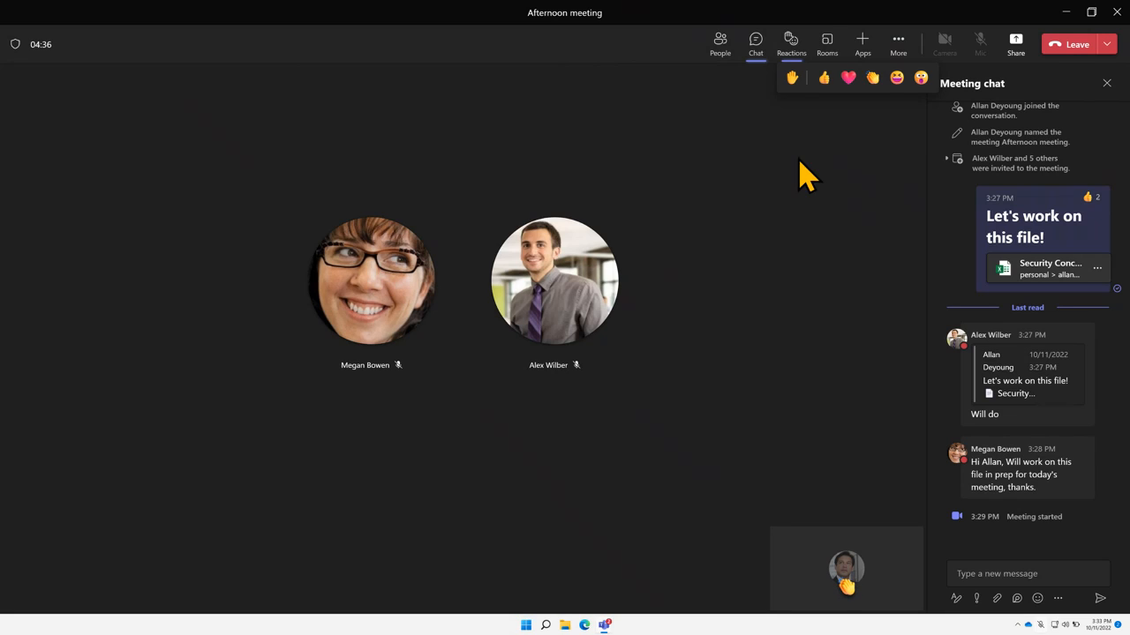
{"action": "left_click", "coordinate": [829, 57]}
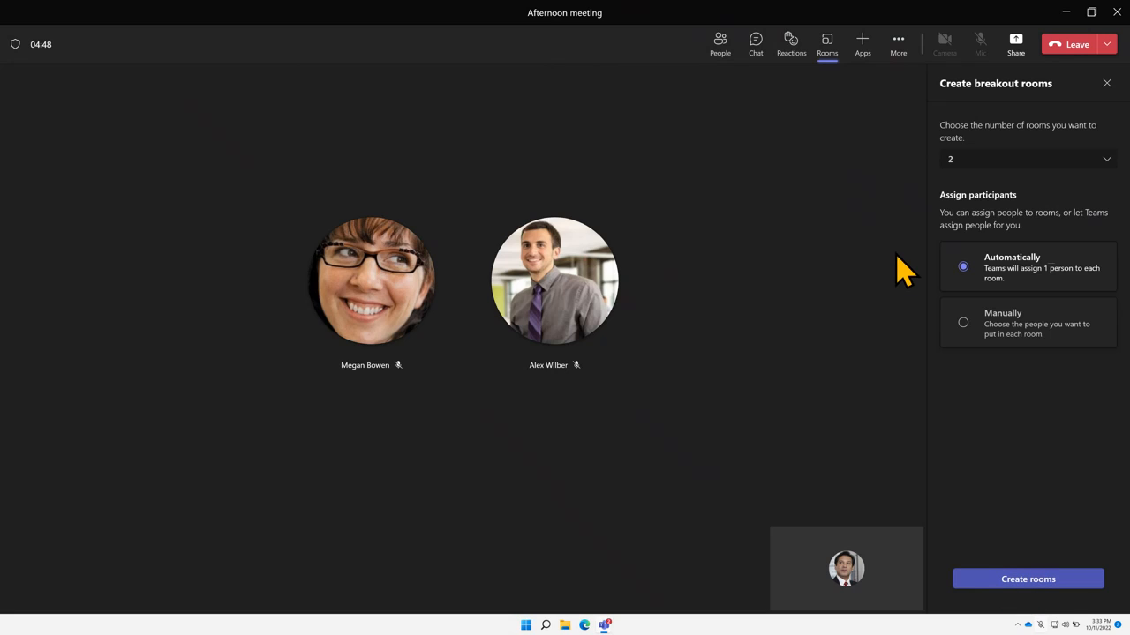
Leave the room count at 2 and close Create breakout rooms without creating rooms
{"action": "left_click", "coordinate": [1064, 161]}
{"action": "scroll", "coordinate": [1037, 273], "scroll_direction": "down", "scroll_amount": 7}
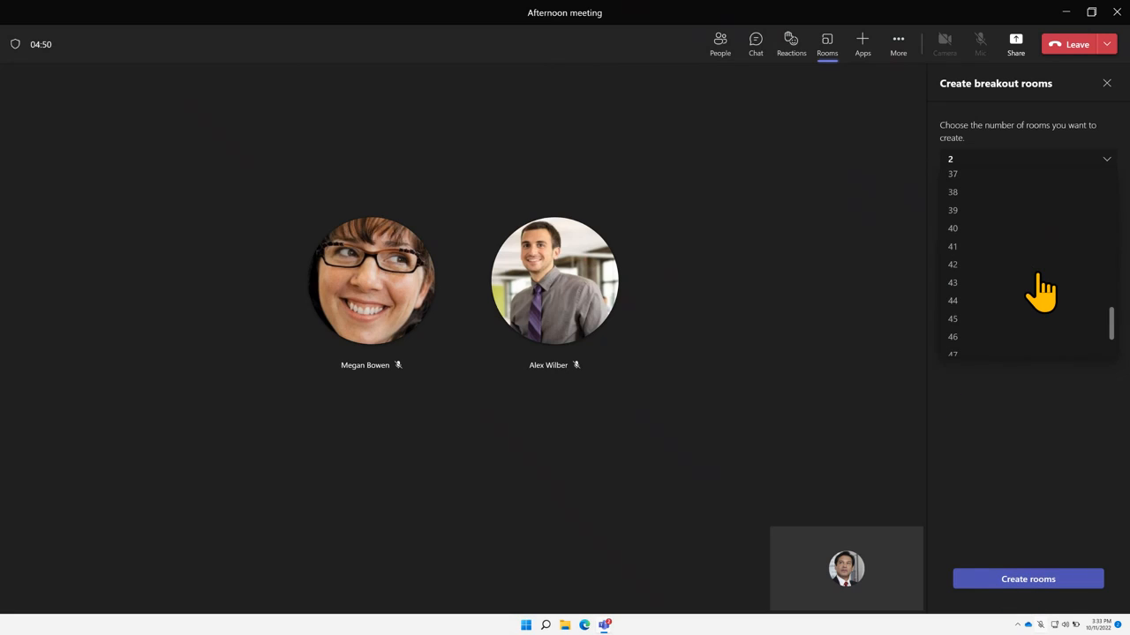
{"action": "scroll", "coordinate": [1038, 274], "scroll_direction": "down", "scroll_amount": 1}
{"action": "left_click", "coordinate": [962, 494]}
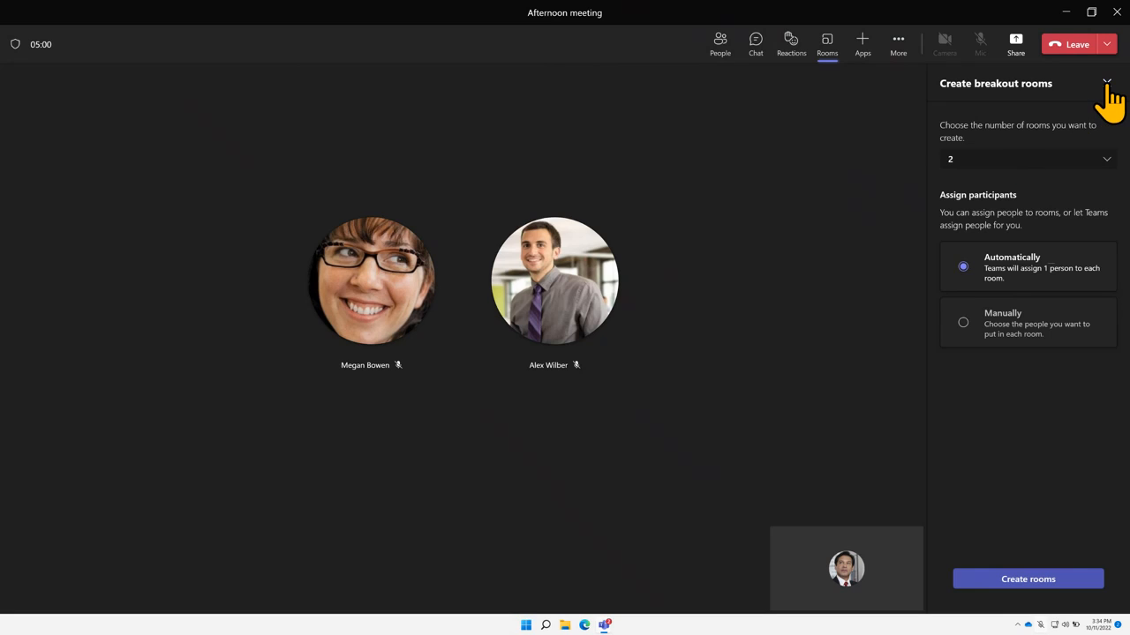
{"action": "left_click", "coordinate": [1107, 82]}
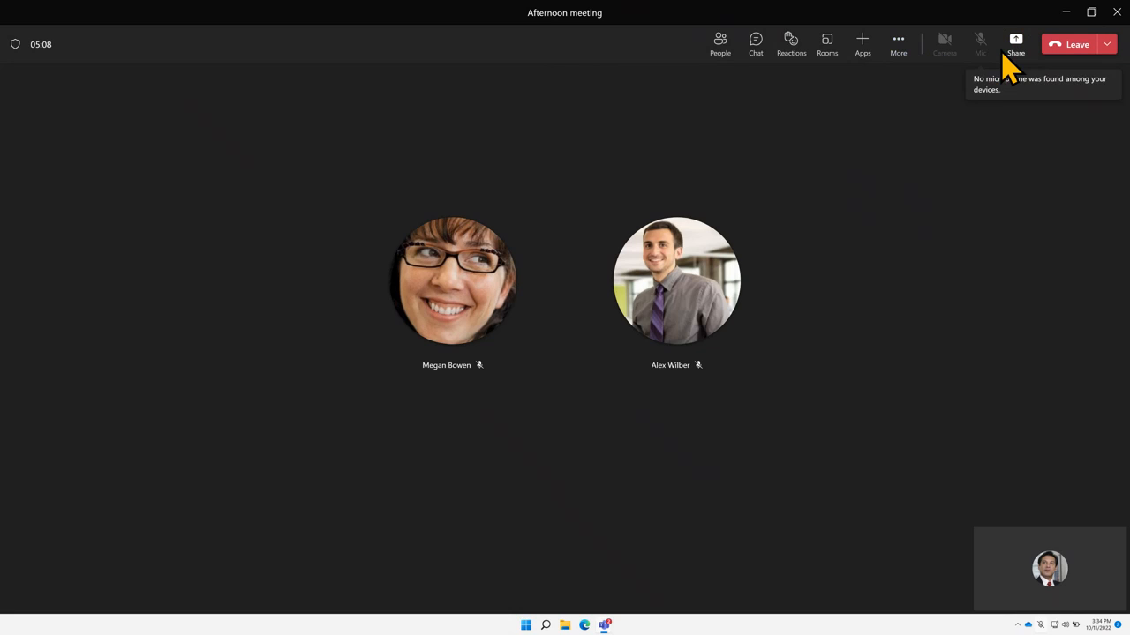
Open the Afternoon meeting's Meeting options and keep 'Who can present?' set to Everyone
{"action": "left_click", "coordinate": [897, 52]}
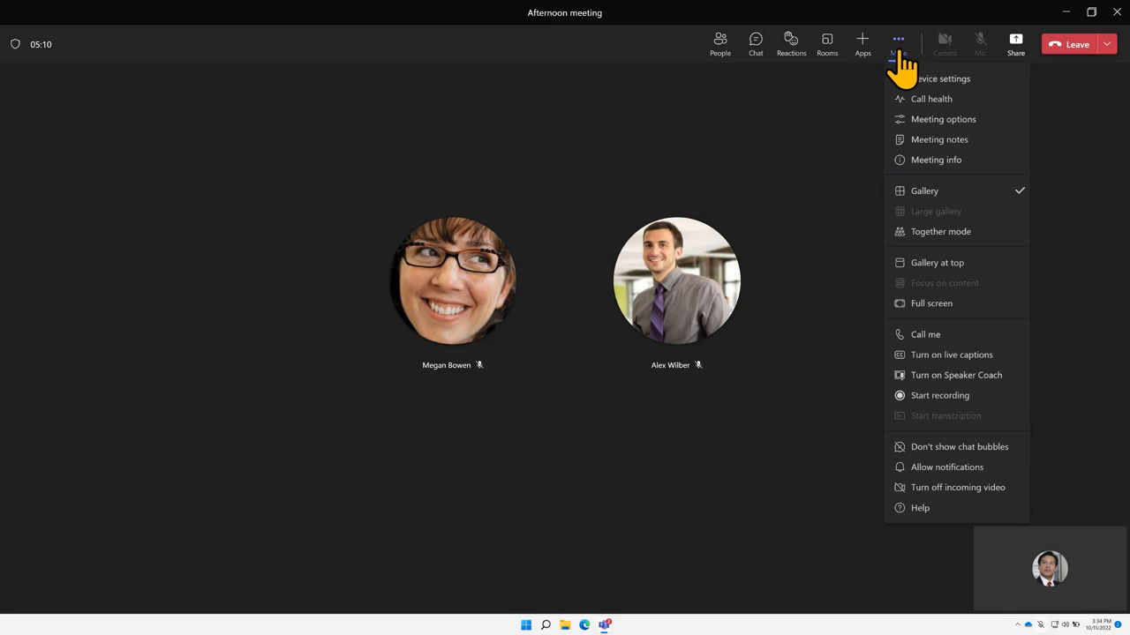
{"action": "left_click", "coordinate": [953, 122]}
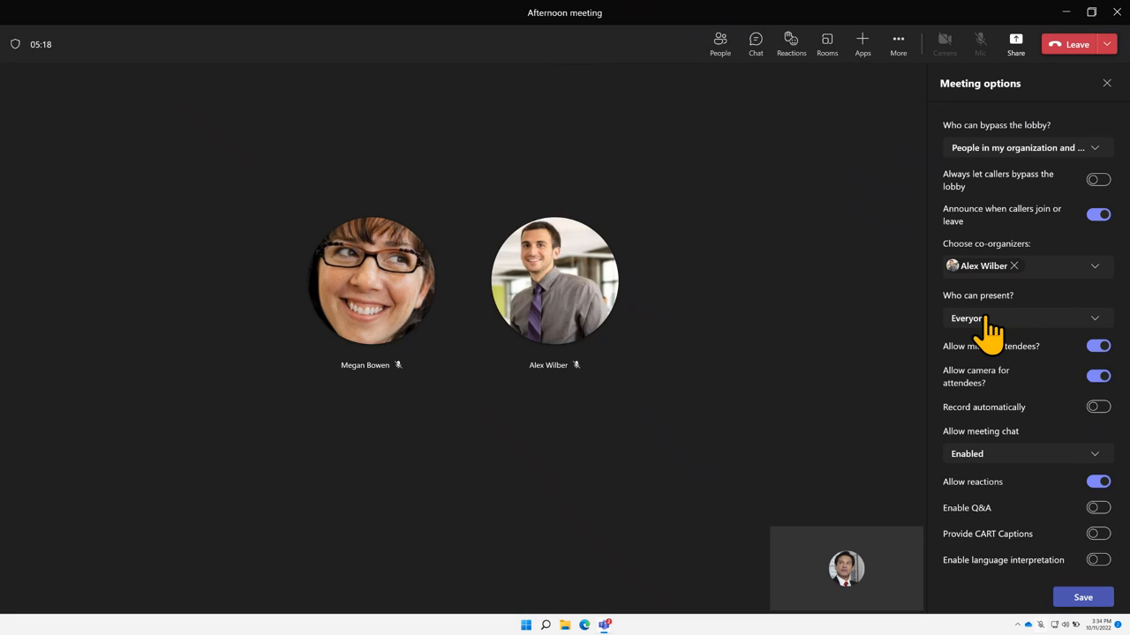
{"action": "left_click", "coordinate": [1021, 323]}
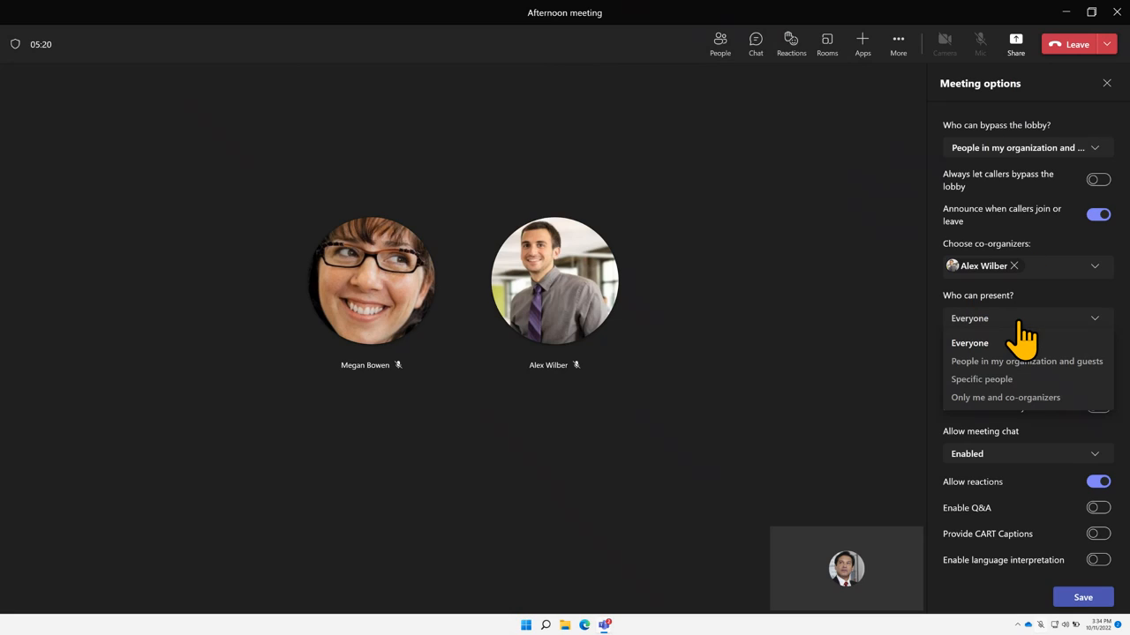
{"action": "left_click", "coordinate": [849, 384]}
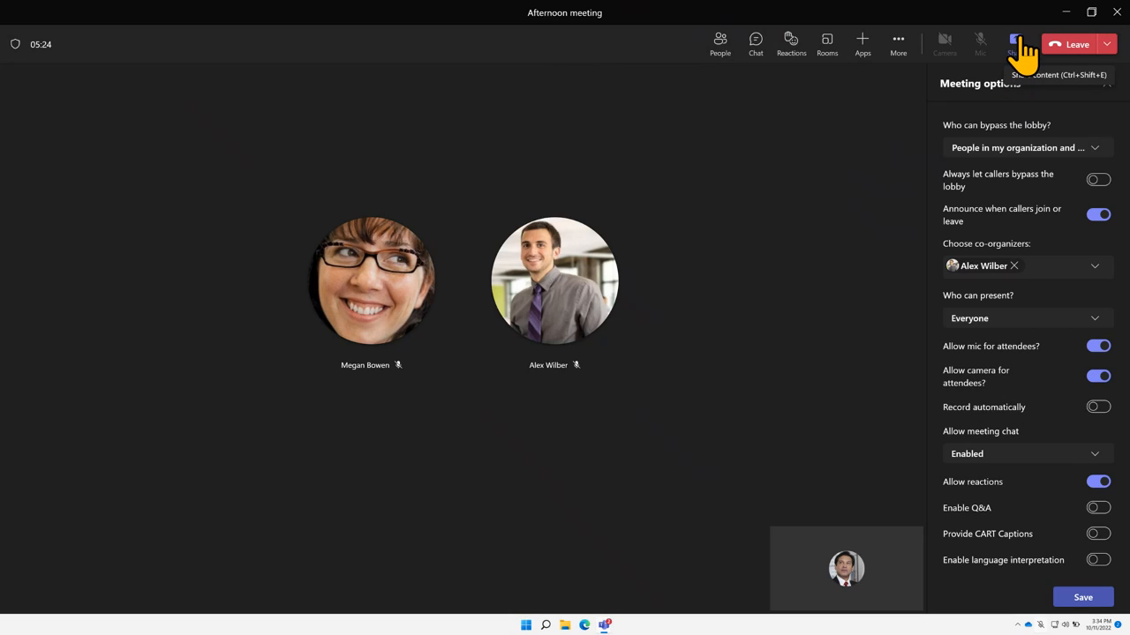
Dismiss the annotation tip and open File Explorer in a smaller window moved centre-left
{"action": "left_click", "coordinate": [1018, 44]}
{"action": "left_click", "coordinate": [1017, 46]}
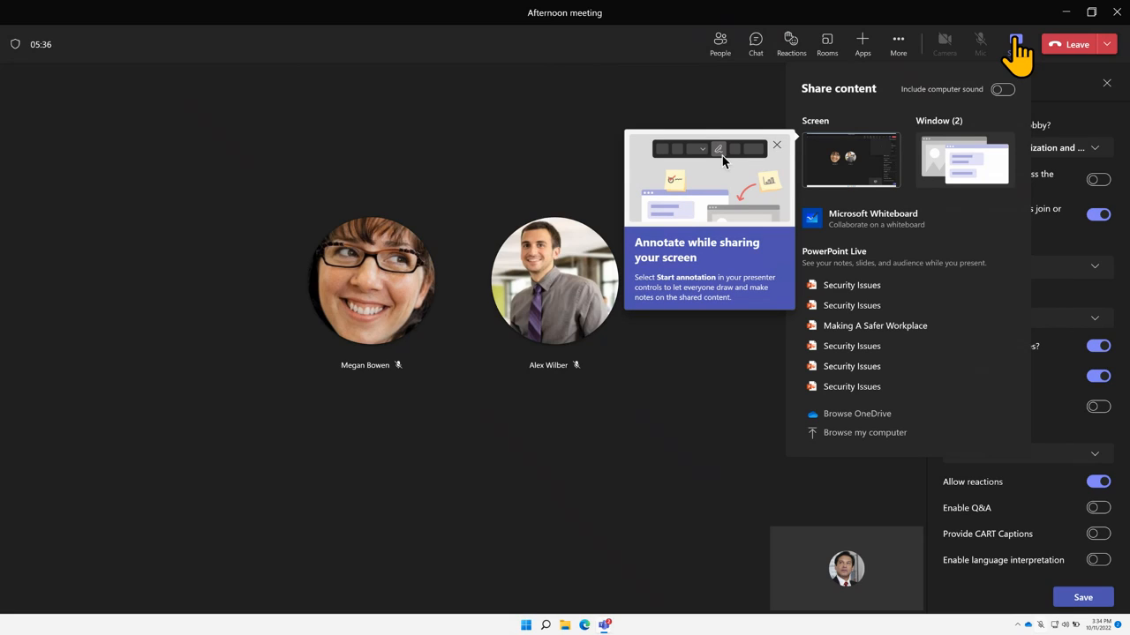
{"action": "left_click", "coordinate": [777, 144]}
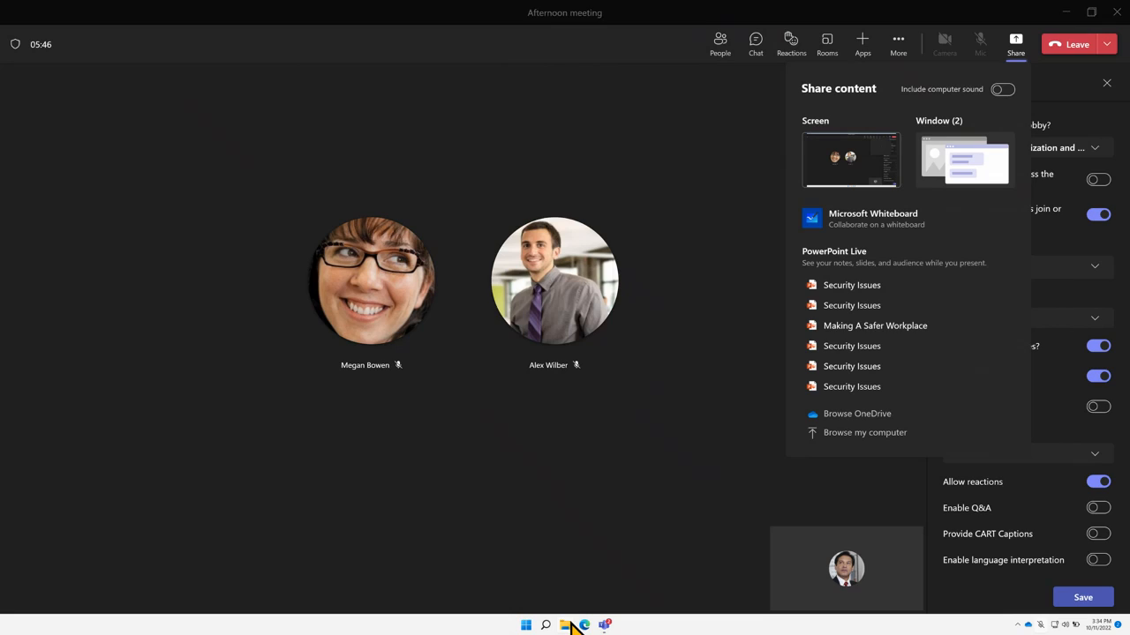
{"action": "left_click", "coordinate": [571, 625]}
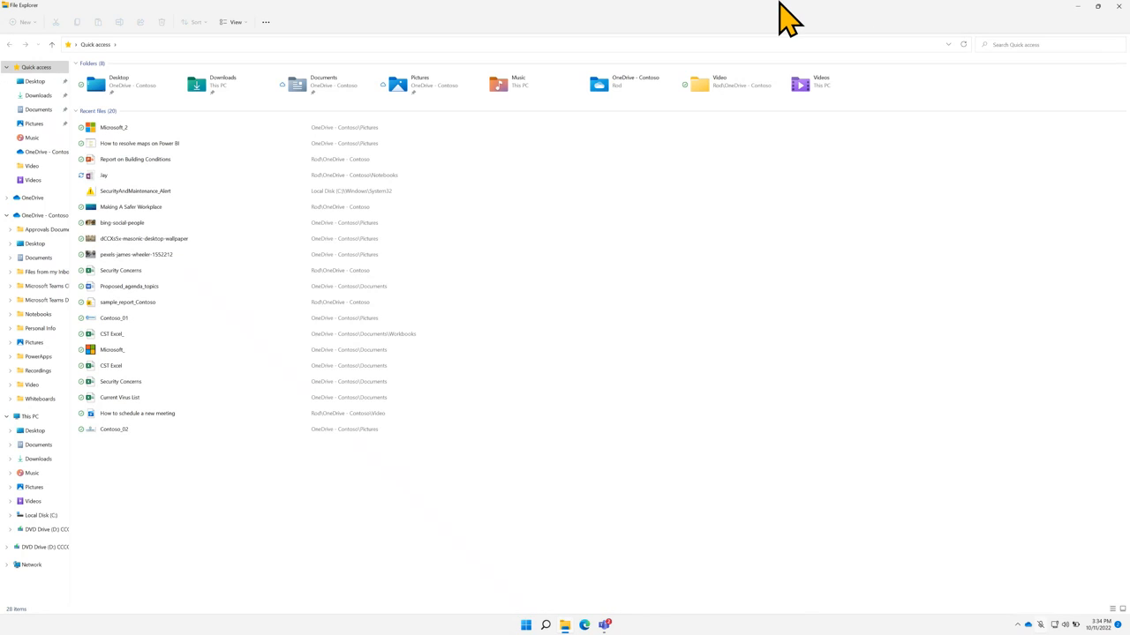
{"action": "double_click", "coordinate": [812, 12]}
{"action": "left_click_drag", "start_coordinate": [894, 51], "coordinate": [509, 210]}
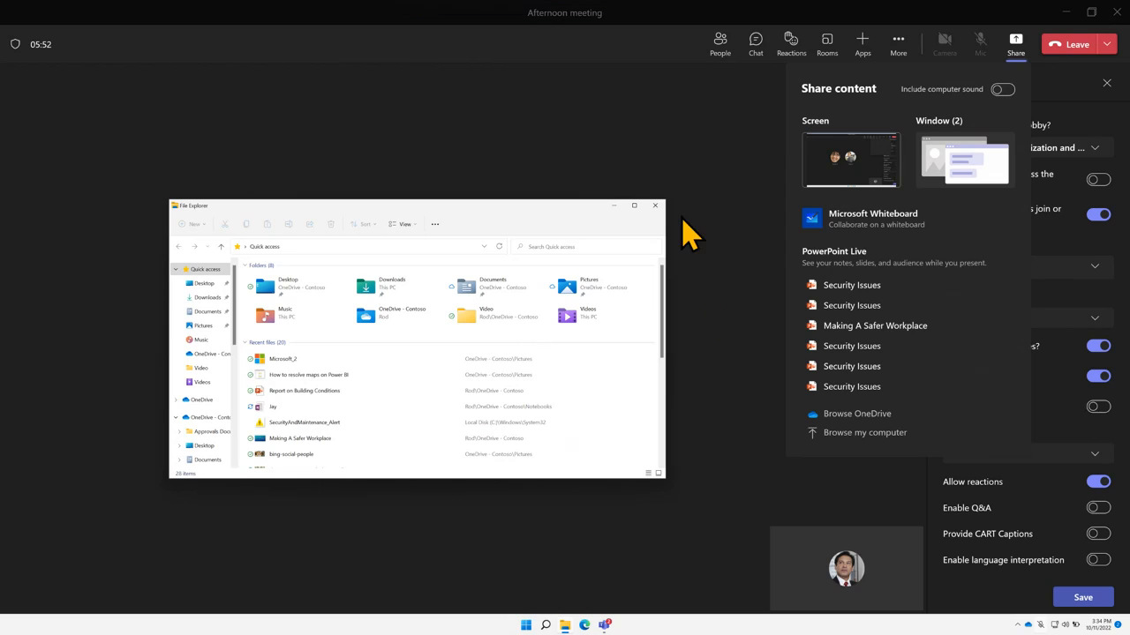
Show the list of individual windows to share, now including File Explorer
{"action": "left_click", "coordinate": [953, 169]}
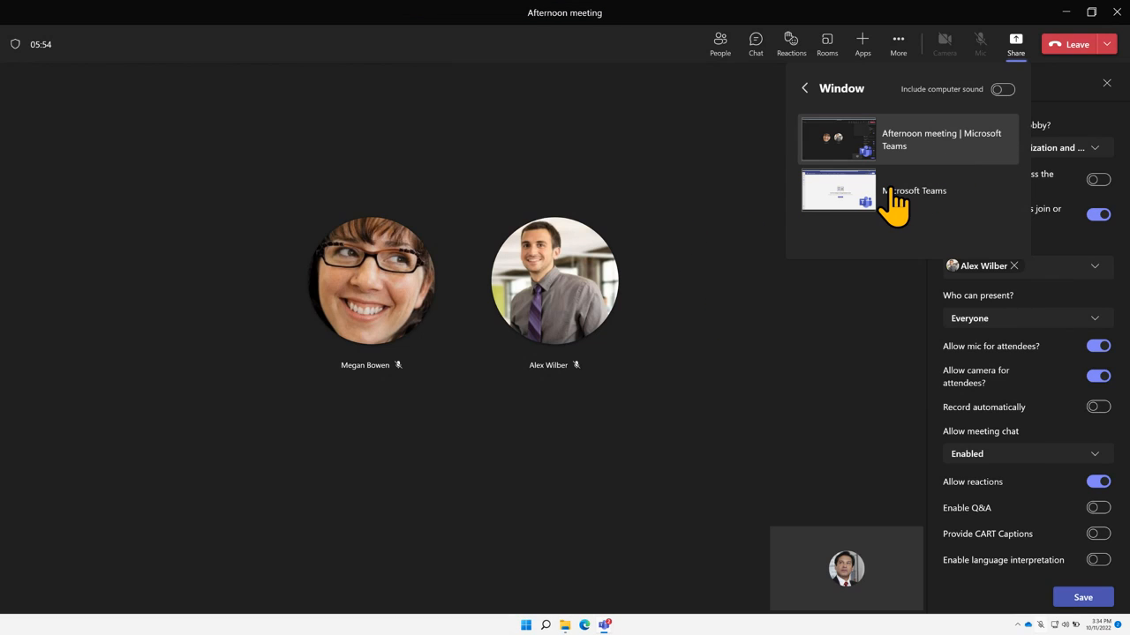
{"action": "left_click", "coordinate": [1017, 57]}
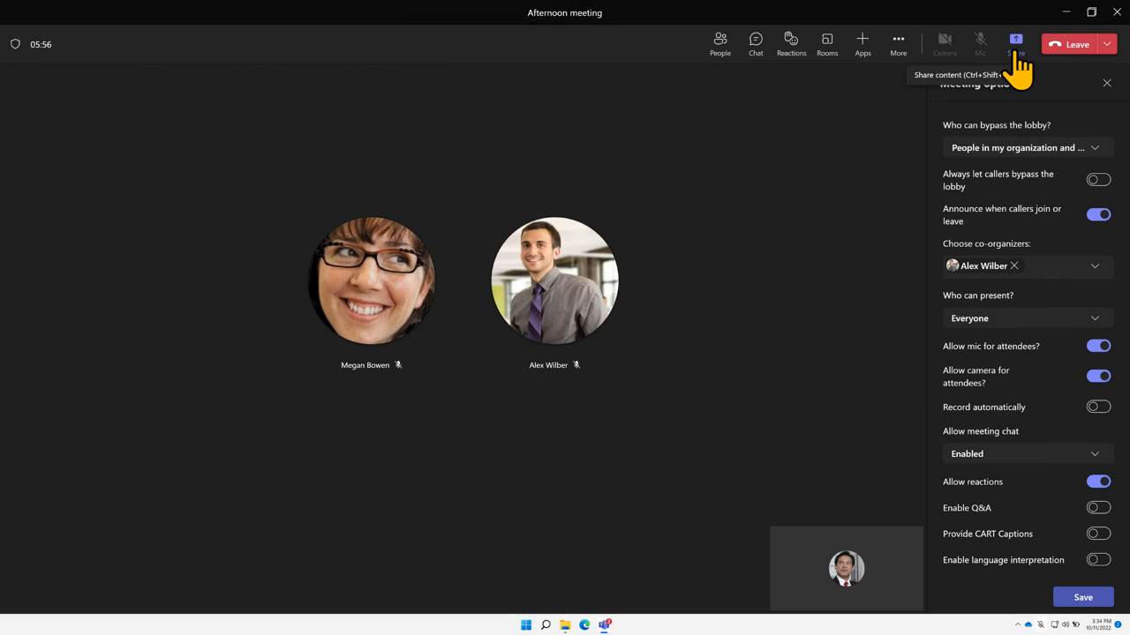
{"action": "left_click", "coordinate": [1016, 46]}
{"action": "left_click", "coordinate": [965, 159]}
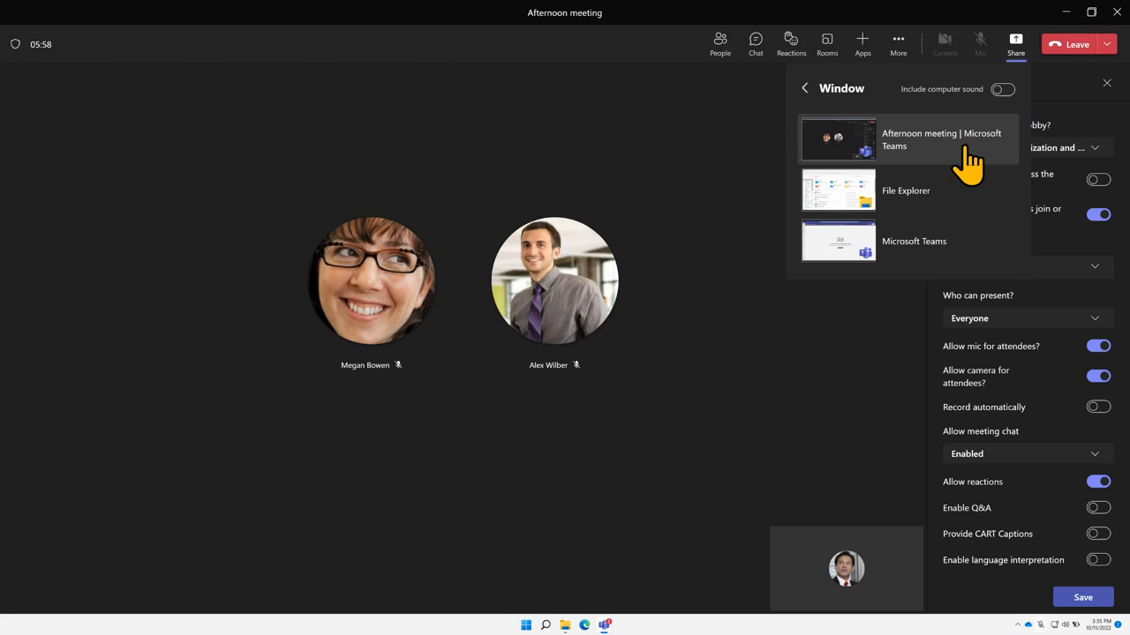
Share the File Explorer window, then minimize it and dismiss the sharing-paused notice
{"action": "left_click", "coordinate": [859, 194]}
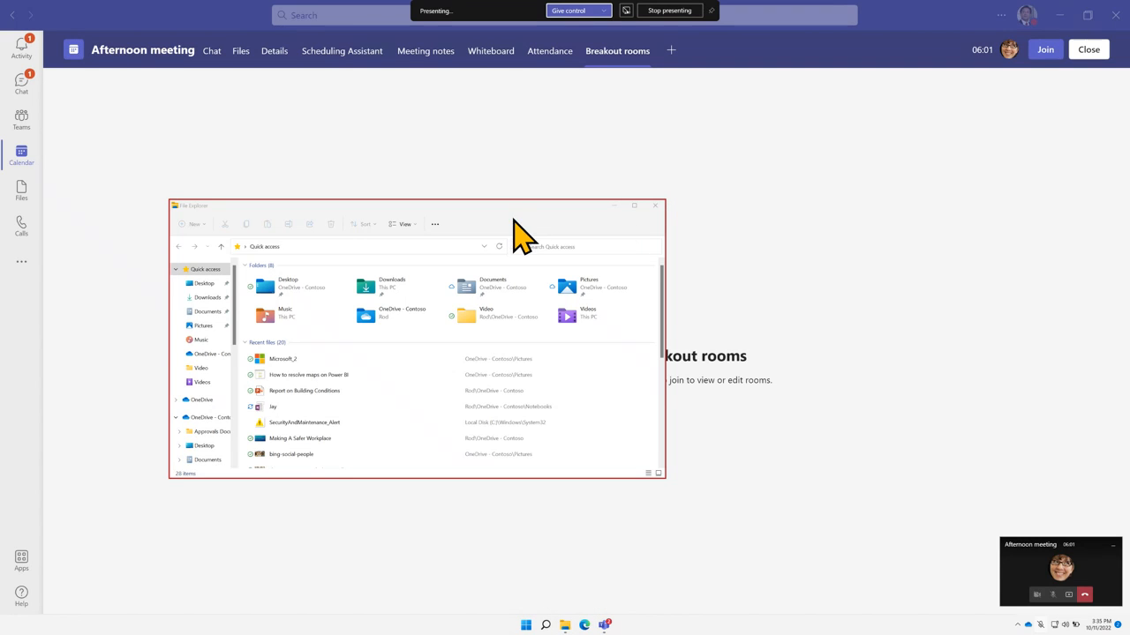
{"action": "left_click", "coordinate": [613, 194]}
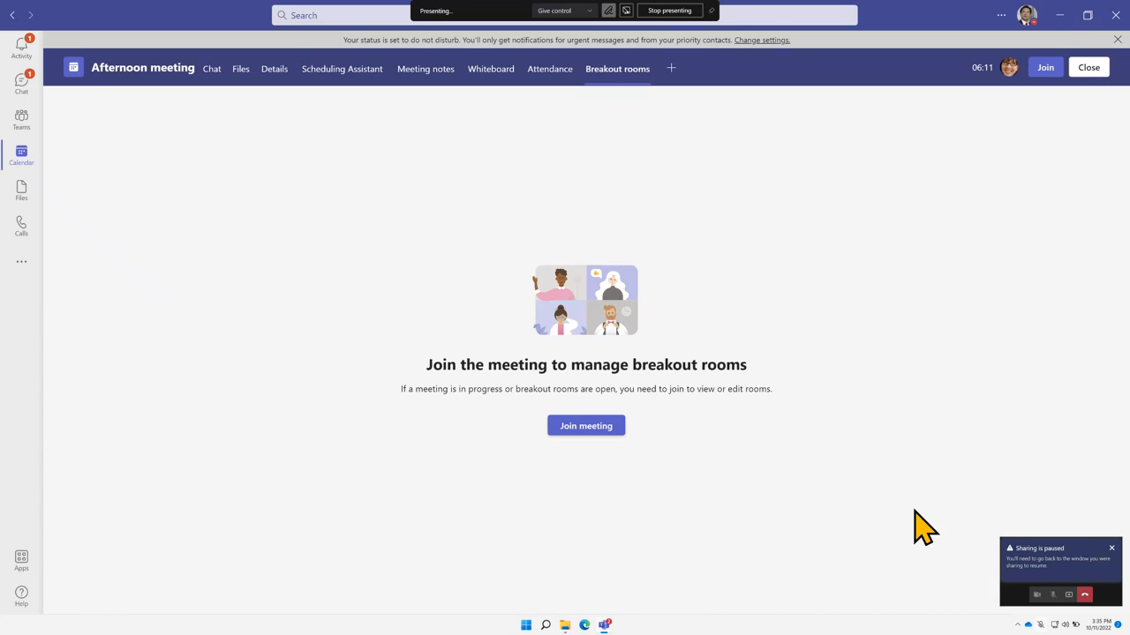
{"action": "left_click", "coordinate": [1111, 548]}
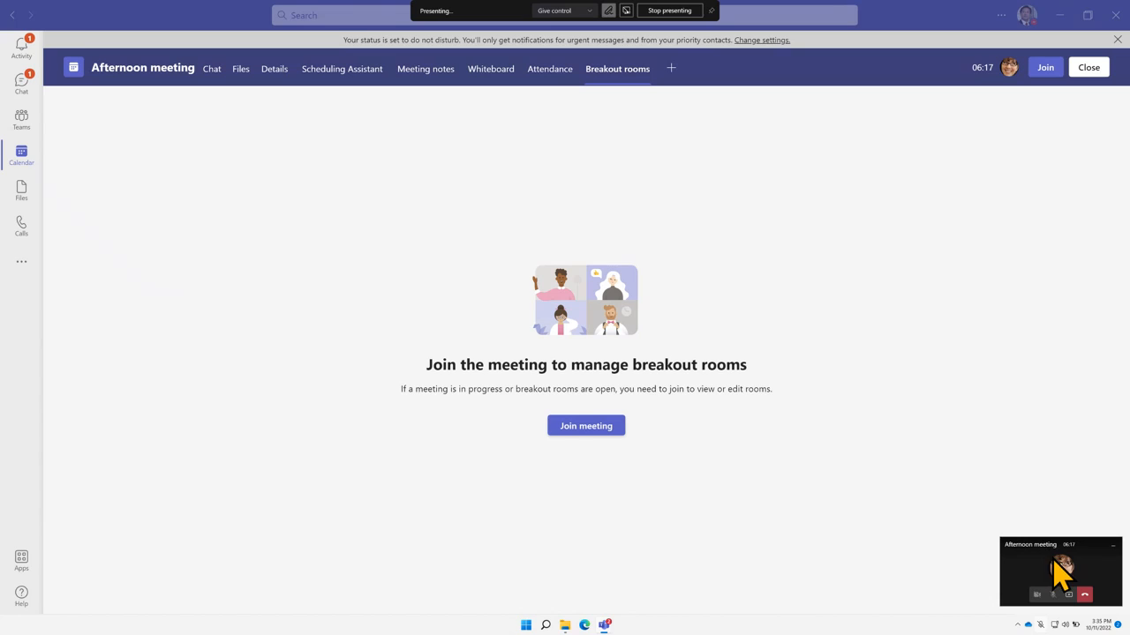
Return to the maximized meeting window, bring up File Explorer, and stop presenting
{"action": "left_click", "coordinate": [1070, 586]}
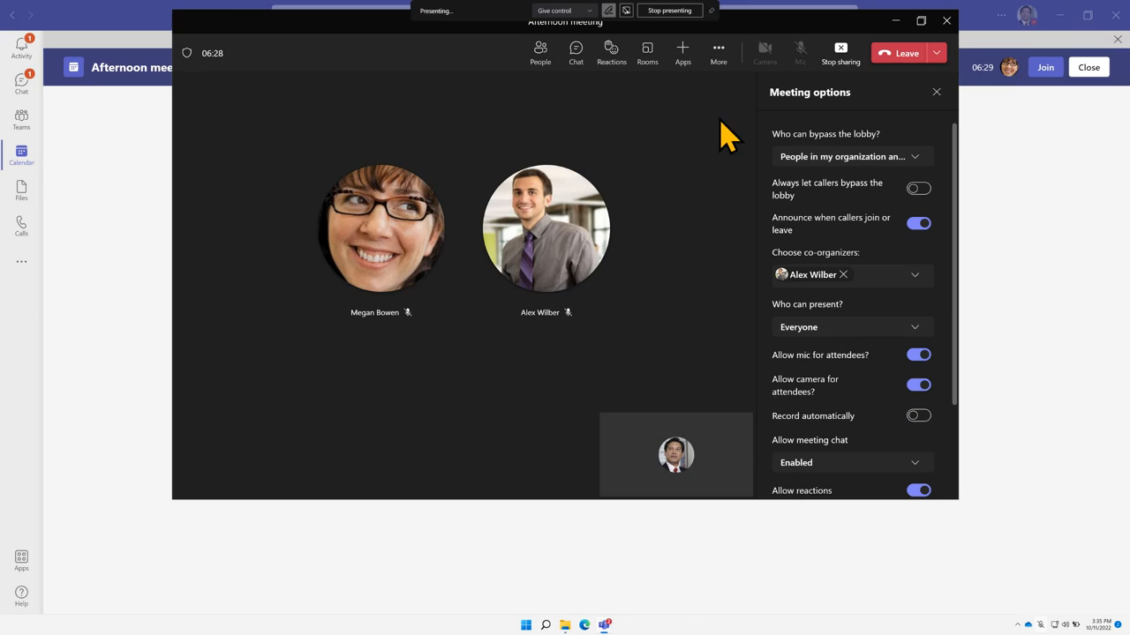
{"action": "left_click", "coordinate": [921, 20]}
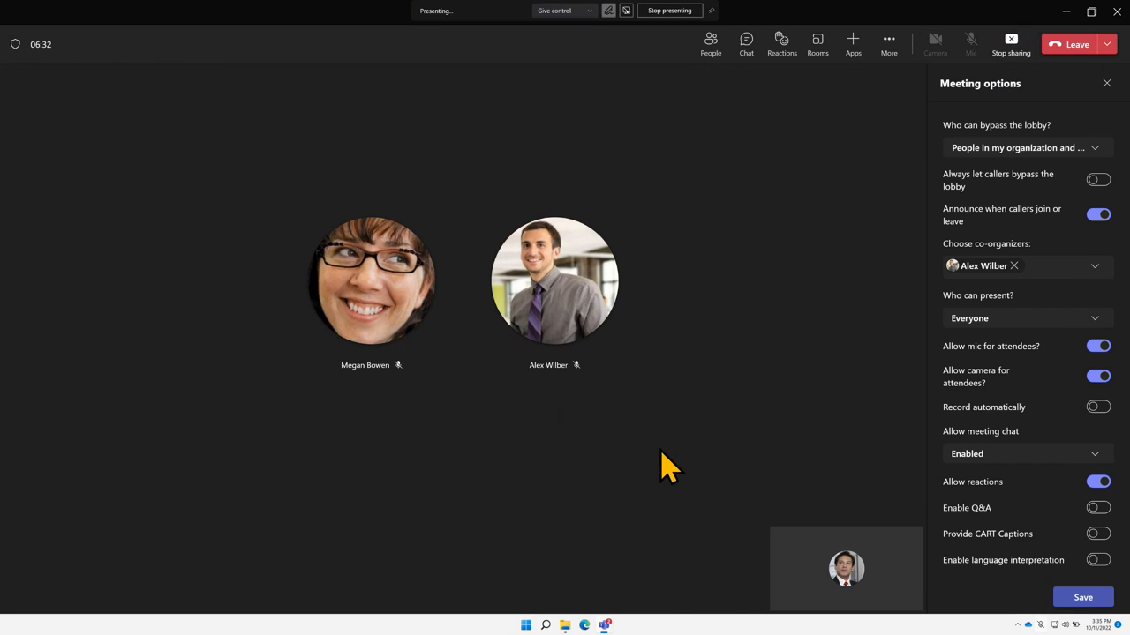
{"action": "left_click", "coordinate": [566, 624]}
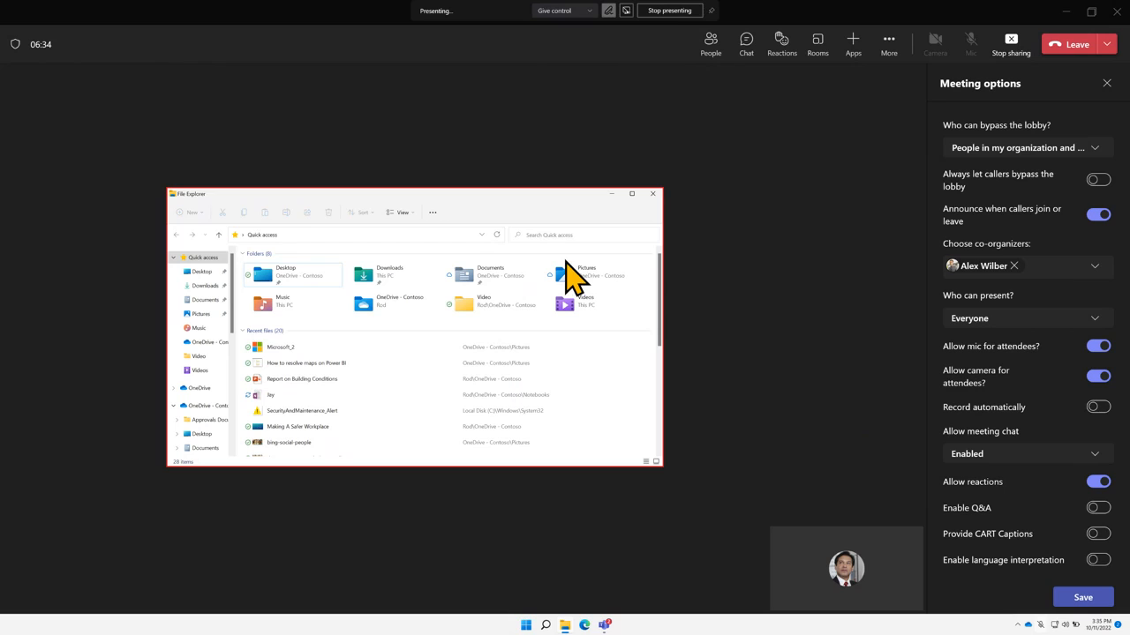
{"action": "left_click", "coordinate": [1008, 53]}
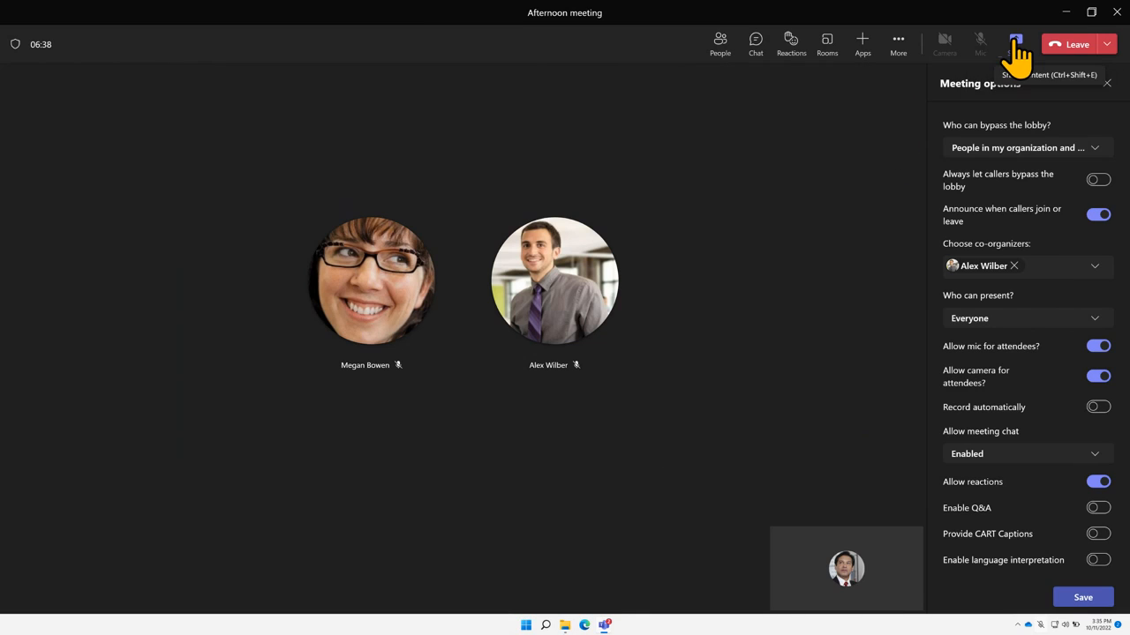
Share a new blank Microsoft Whiteboard in the meeting
{"action": "left_click", "coordinate": [1016, 44]}
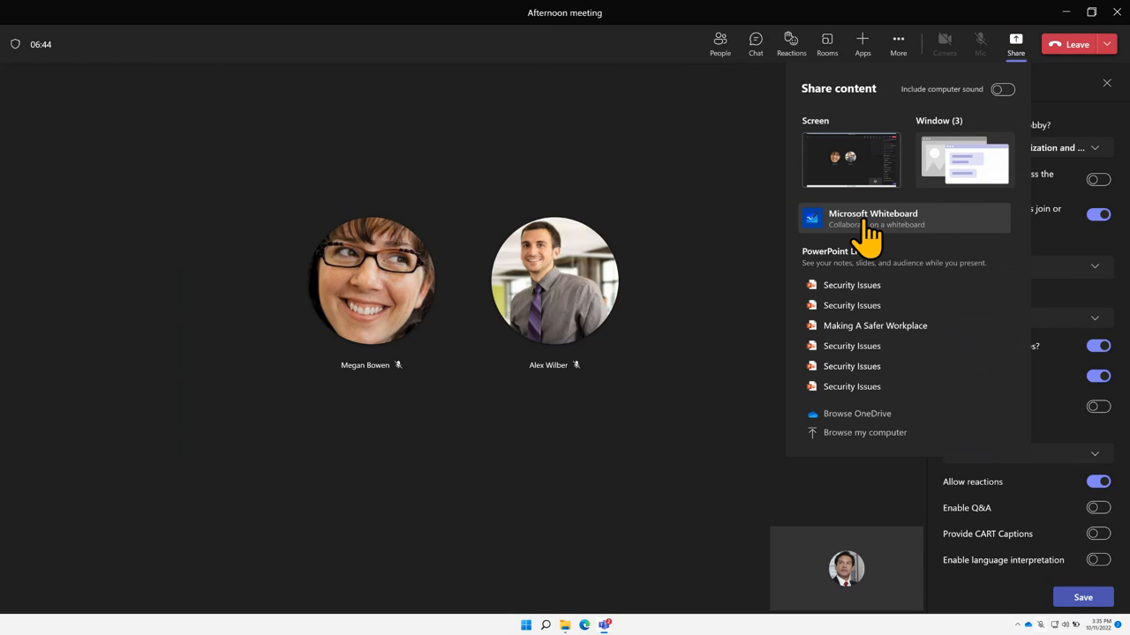
{"action": "left_click", "coordinate": [868, 226]}
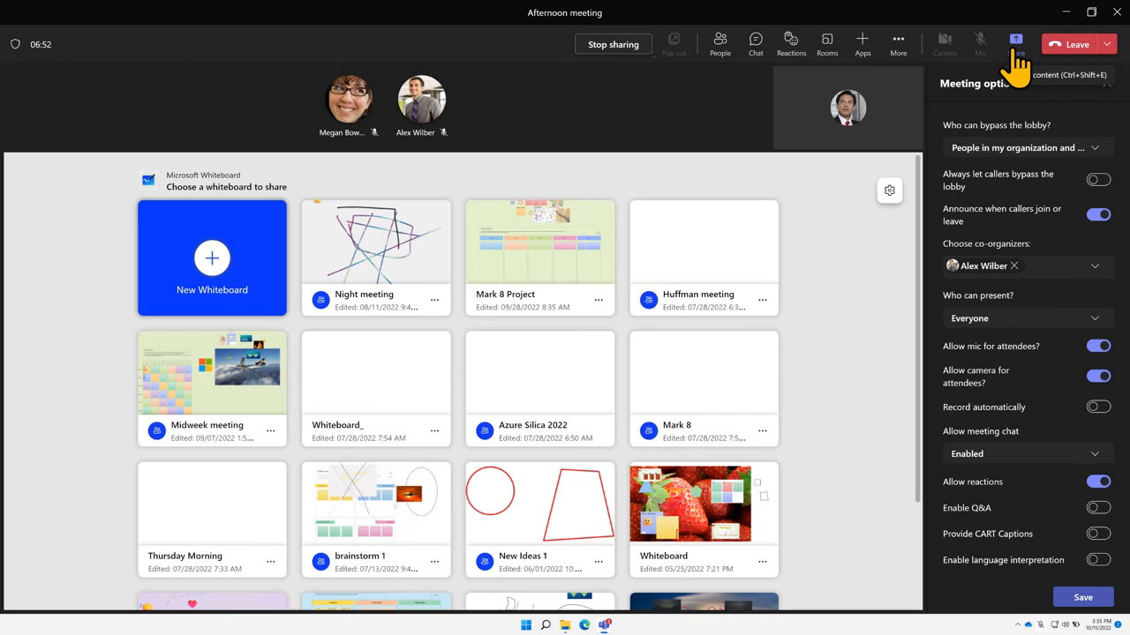
{"action": "left_click", "coordinate": [201, 256]}
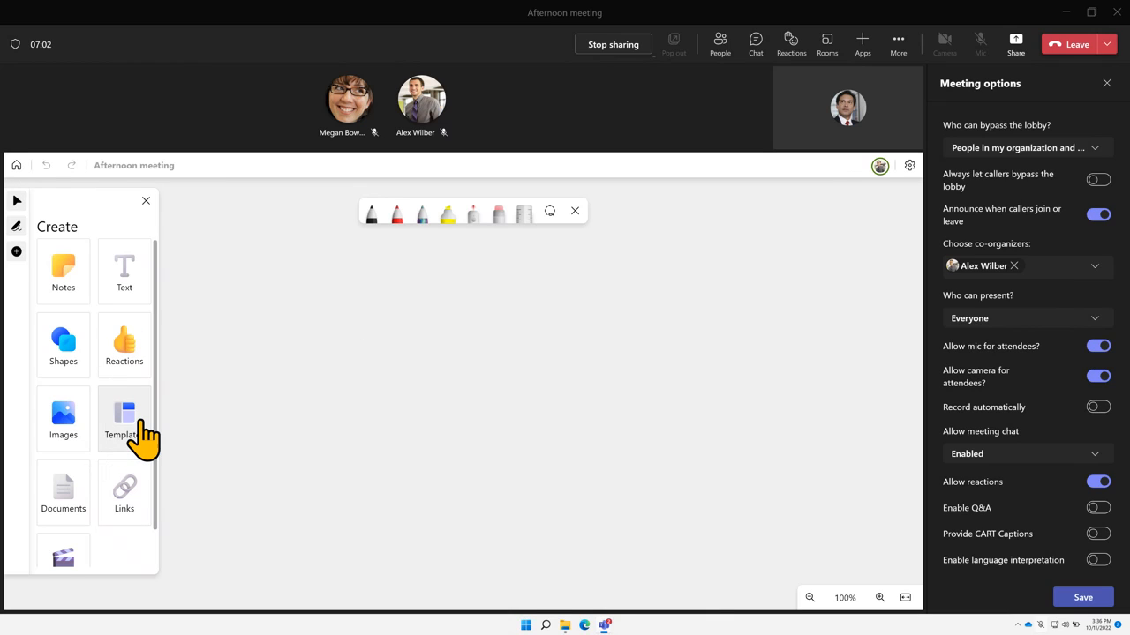
Place and enlarge the Brainstorming Affinity diagram template, draw in blue ink, then stop sharing
{"action": "left_click", "coordinate": [139, 425]}
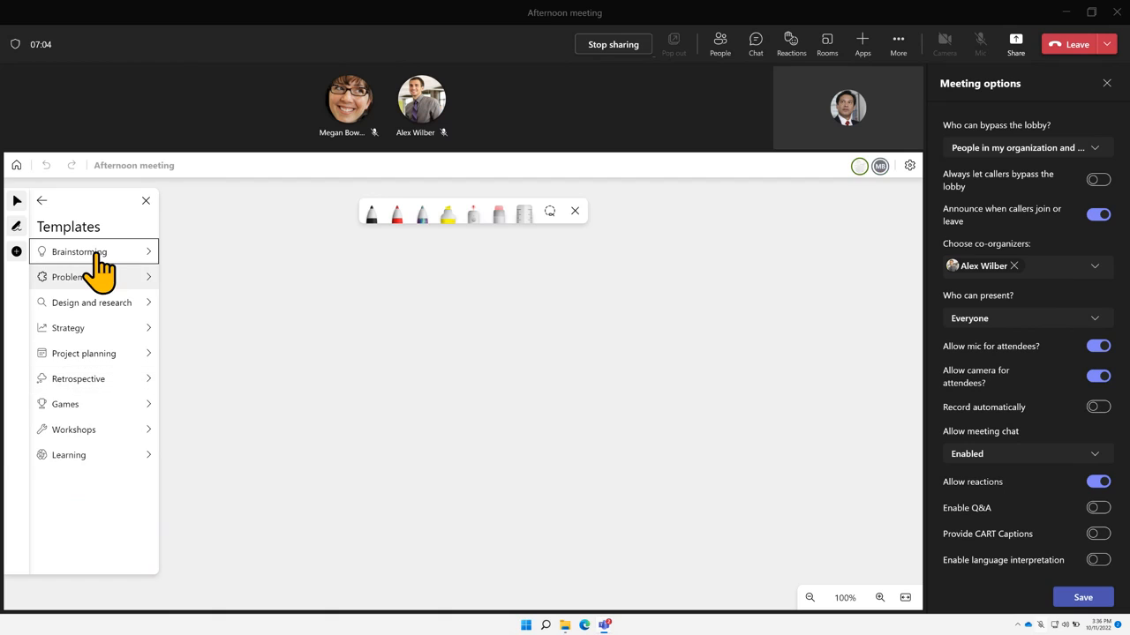
{"action": "left_click", "coordinate": [107, 254]}
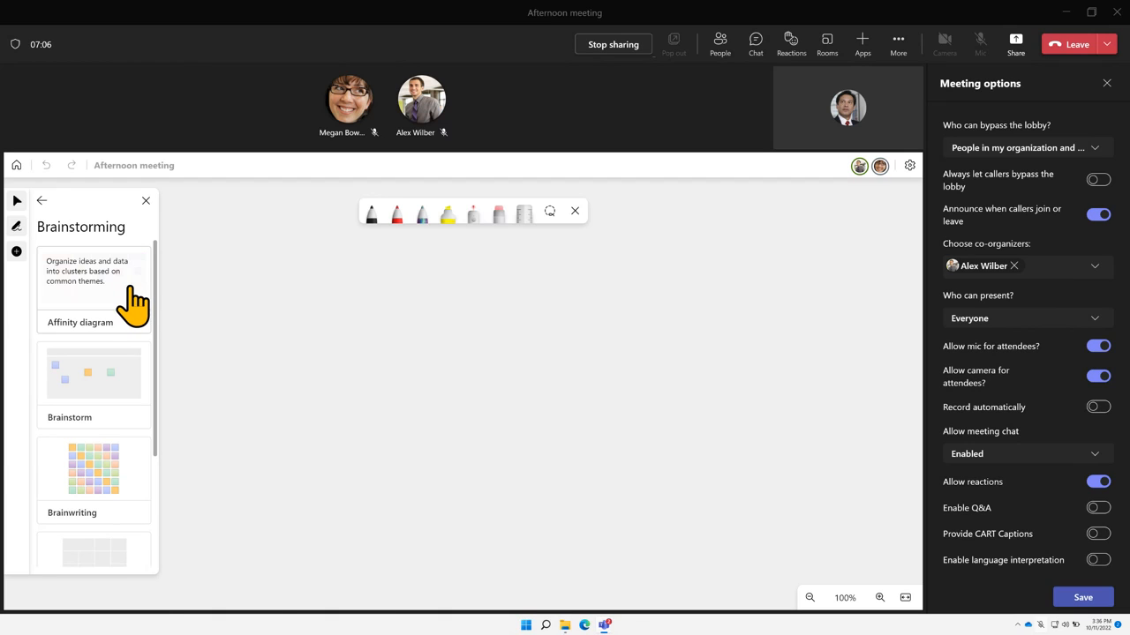
{"action": "left_click_drag", "start_coordinate": [135, 302], "coordinate": [429, 375]}
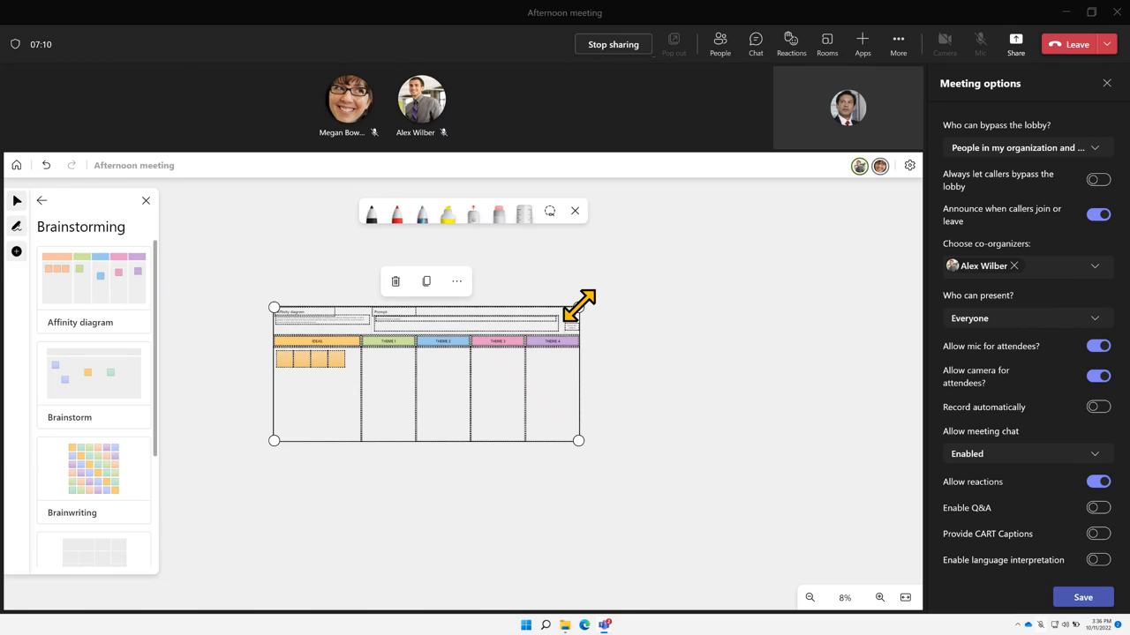
{"action": "left_click_drag", "start_coordinate": [578, 306], "coordinate": [667, 250]}
{"action": "left_click_drag", "start_coordinate": [273, 441], "coordinate": [218, 465]}
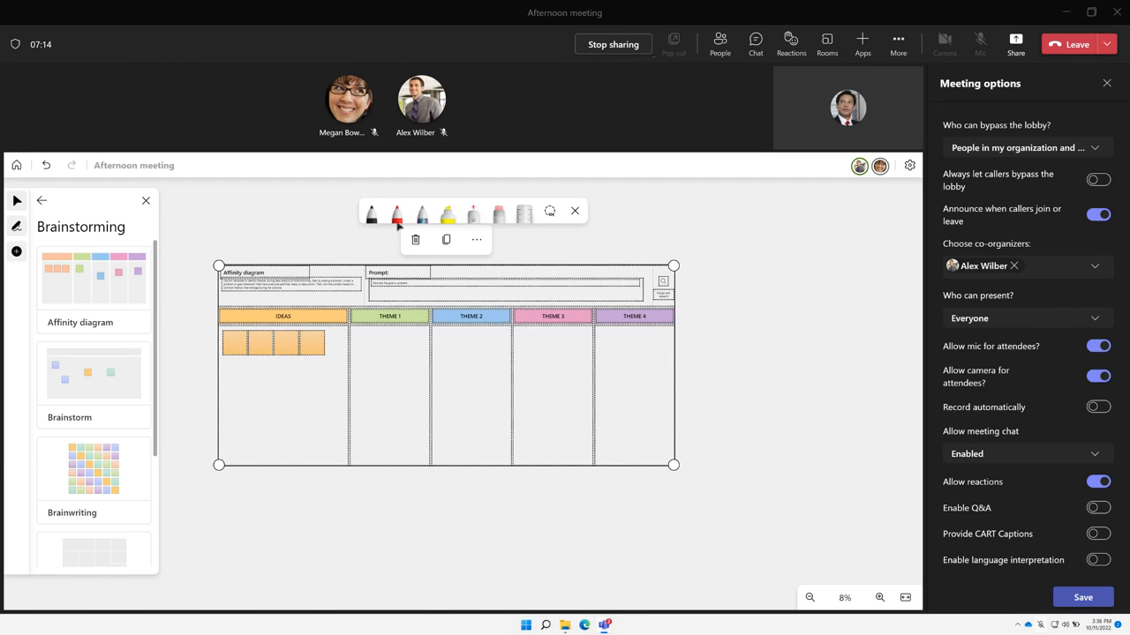
{"action": "left_click", "coordinate": [423, 213]}
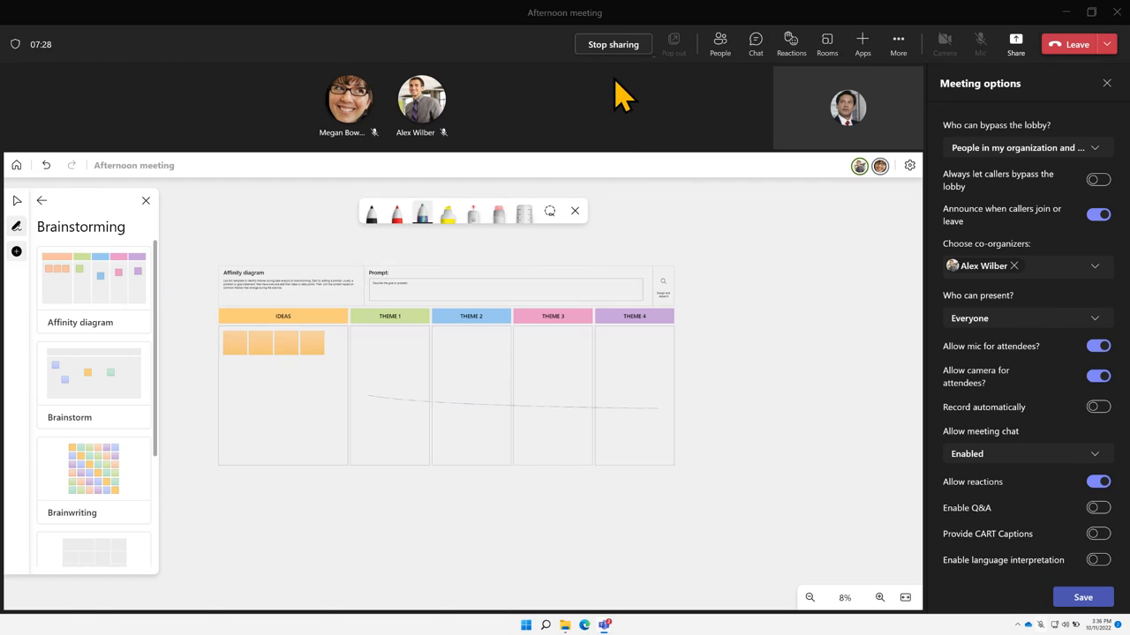
{"action": "left_click", "coordinate": [615, 46]}
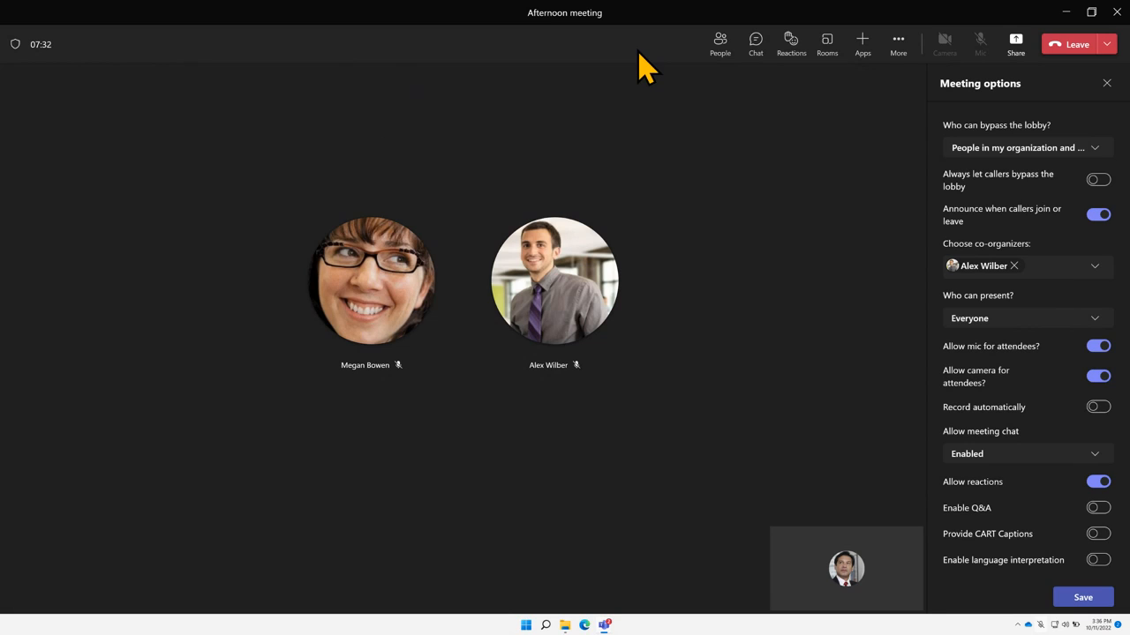
Start recording, view an invited participant's card in People, then close it and the recording notice
{"action": "left_click", "coordinate": [900, 53]}
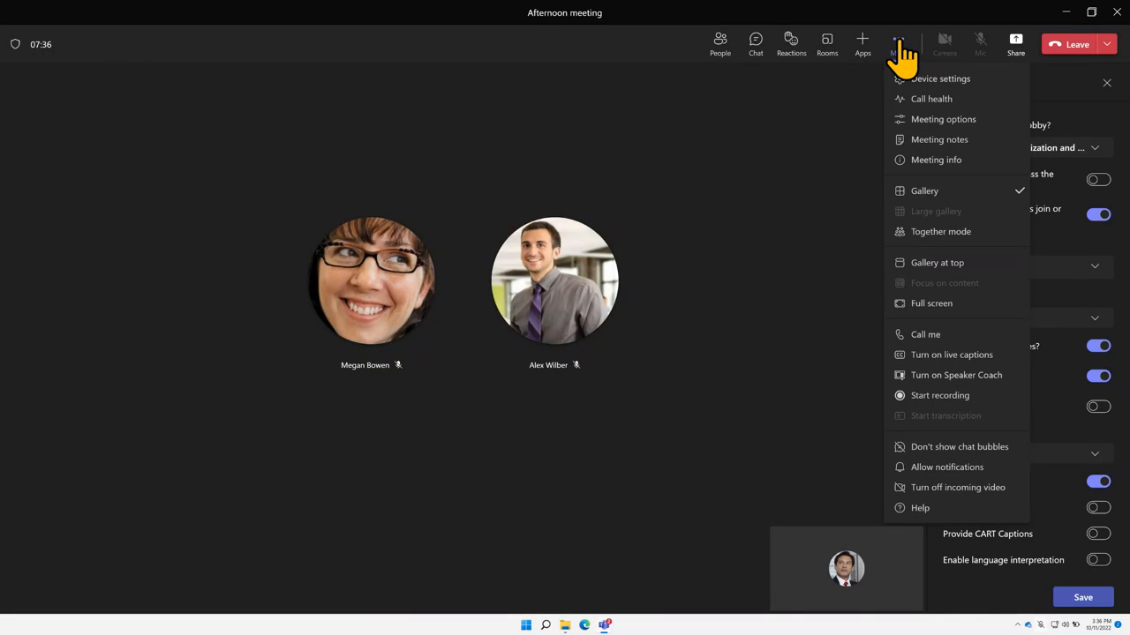
{"action": "left_click", "coordinate": [927, 397]}
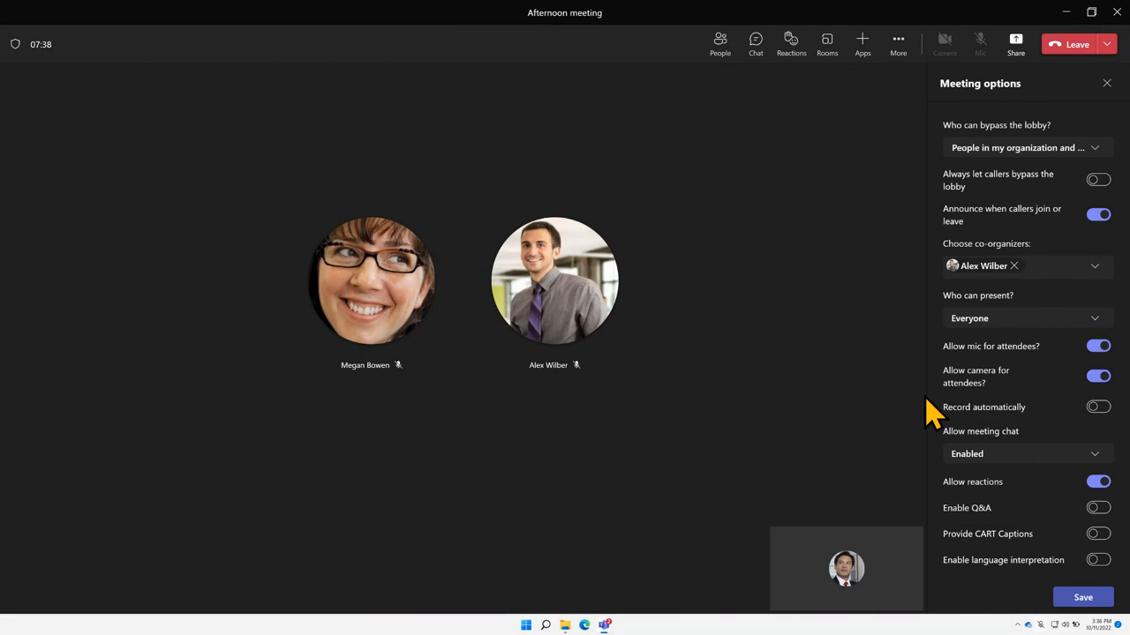
{"action": "left_click", "coordinate": [719, 62]}
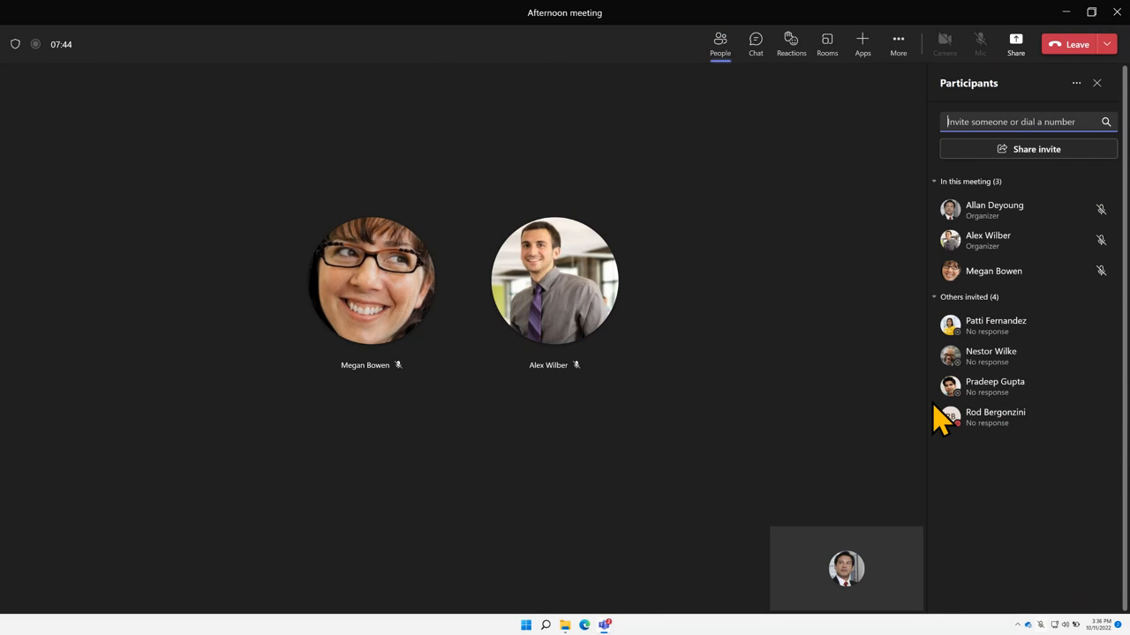
{"action": "mouse_move", "coordinate": [950, 420]}
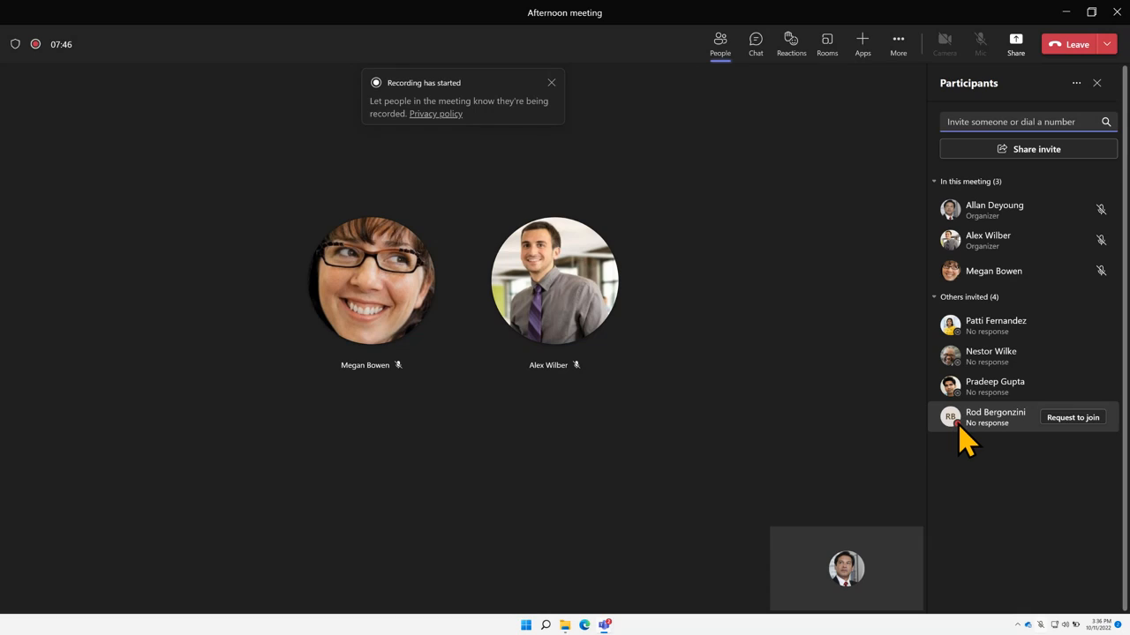
{"action": "left_click", "coordinate": [959, 425]}
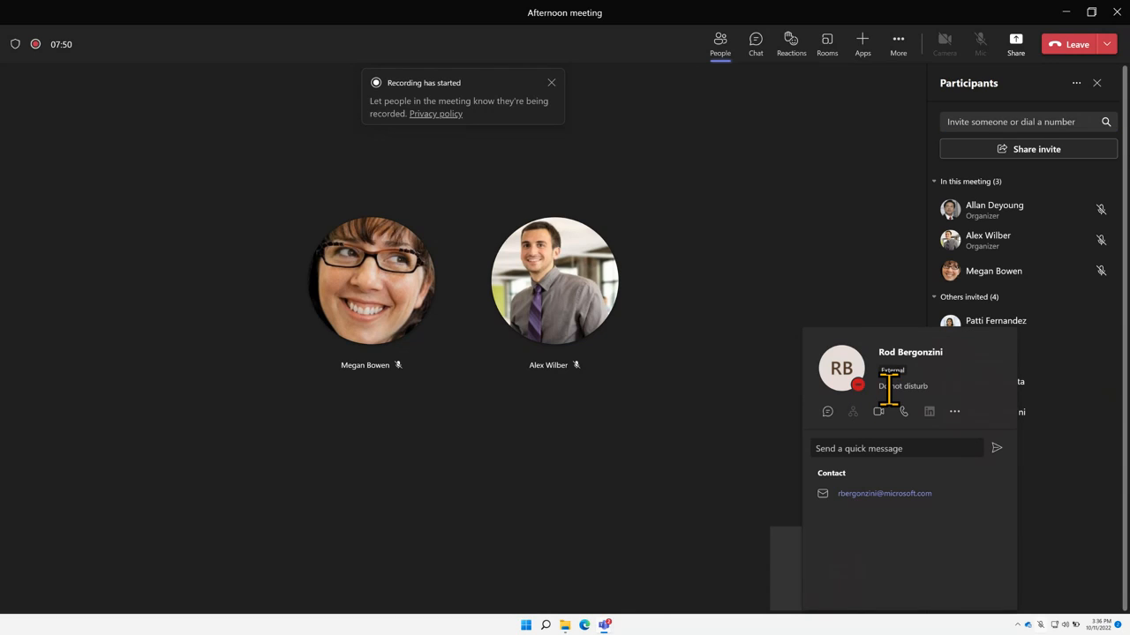
{"action": "left_click_drag", "start_coordinate": [878, 387], "coordinate": [916, 384]}
{"action": "left_click", "coordinate": [868, 267]}
{"action": "left_click", "coordinate": [550, 84]}
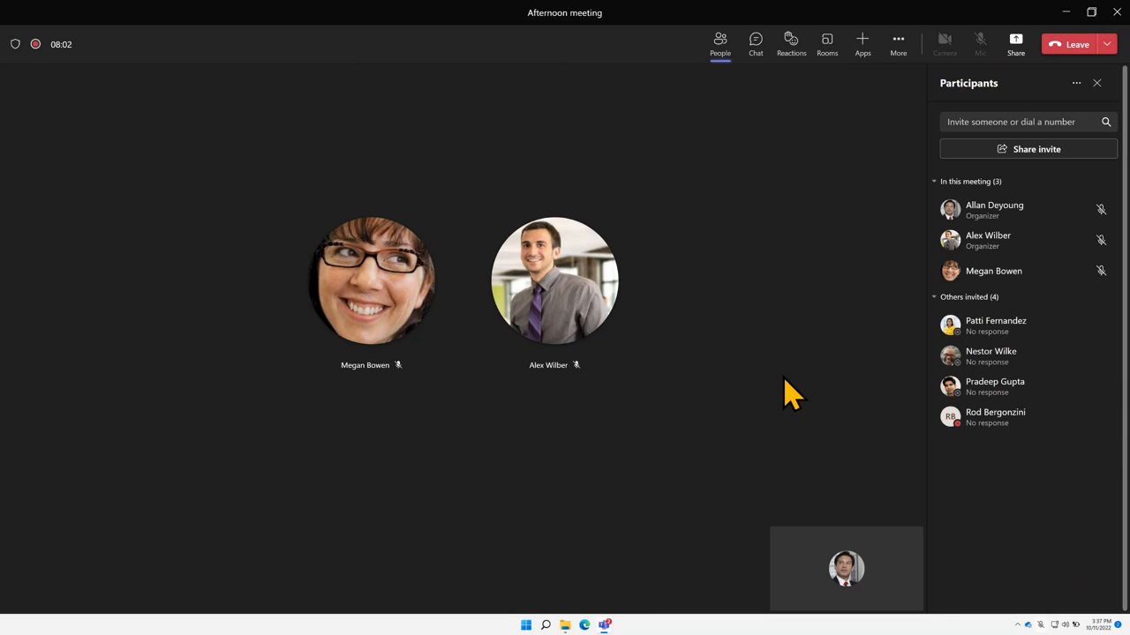
Stop recording the Afternoon meeting and confirm Stop in the dialog
{"action": "left_click", "coordinate": [897, 42]}
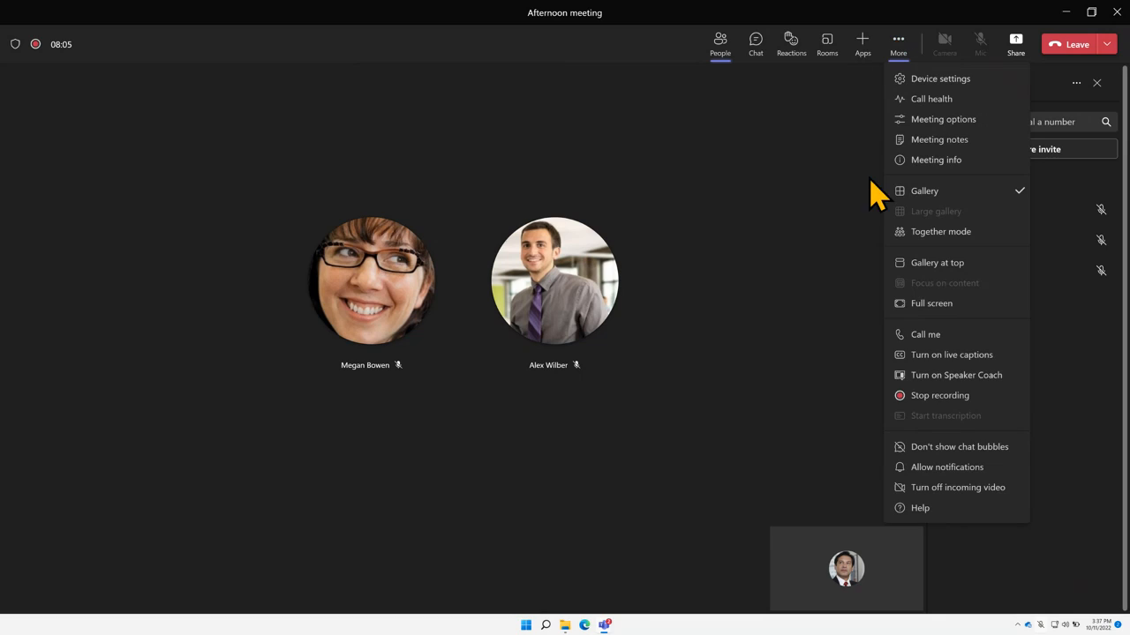
{"action": "left_click", "coordinate": [927, 396]}
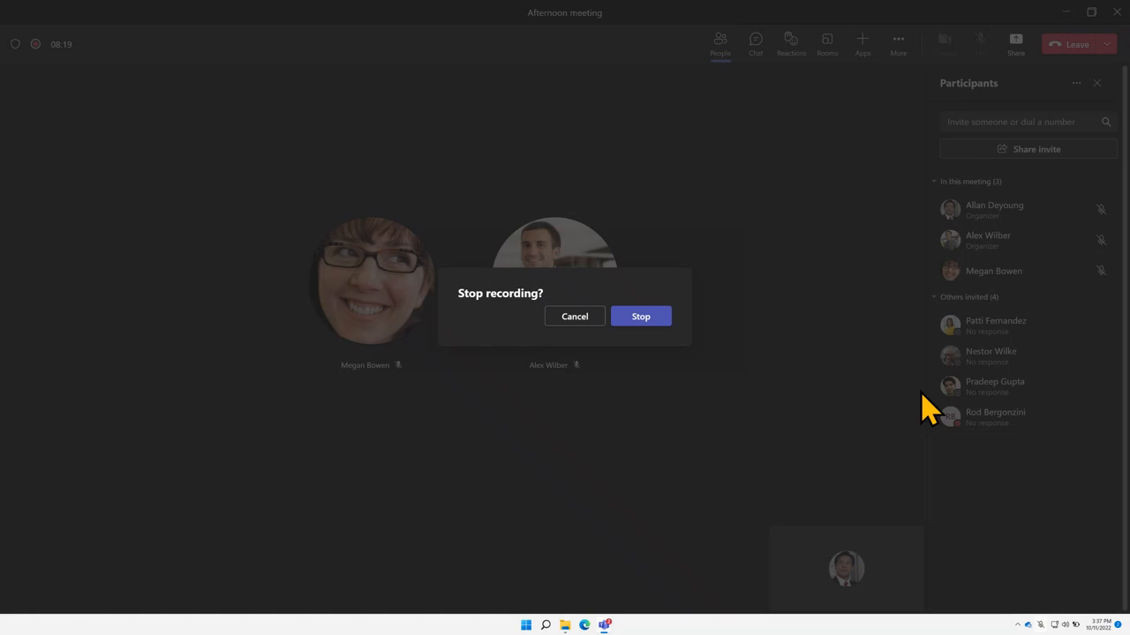
{"action": "left_click", "coordinate": [667, 323]}
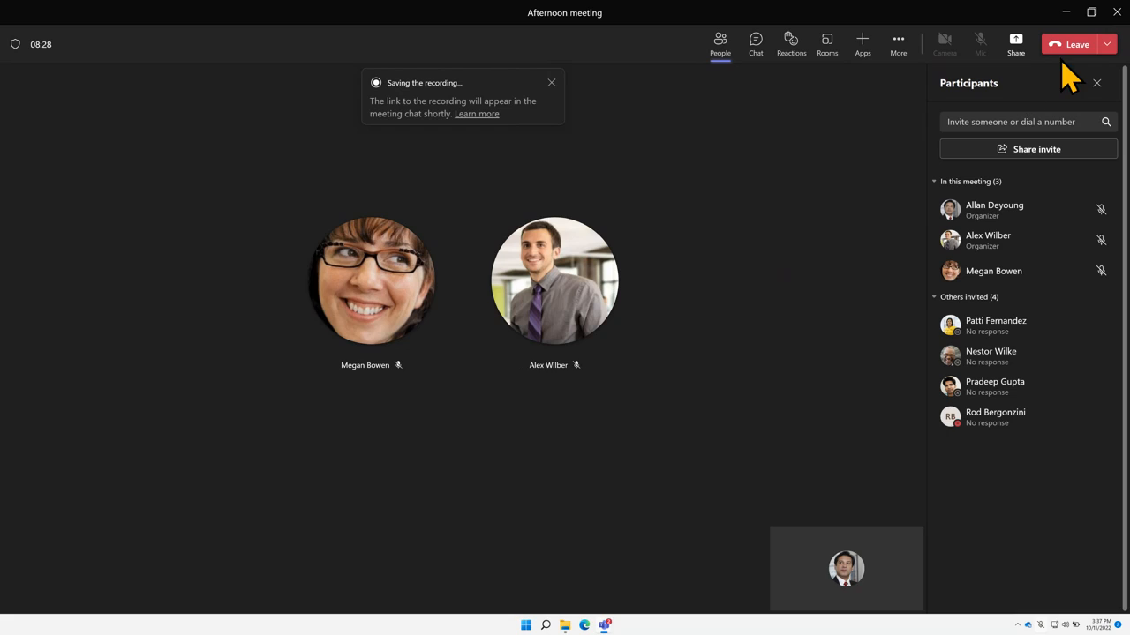
End the Afternoon meeting for everyone and confirm with End
{"action": "left_click", "coordinate": [1107, 46]}
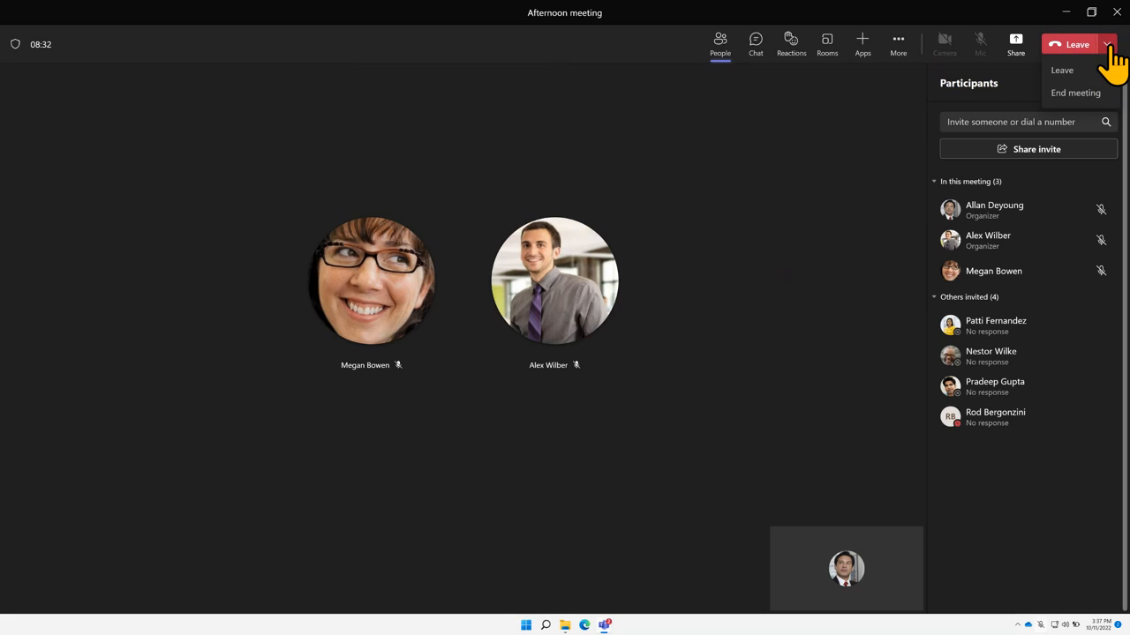
{"action": "left_click", "coordinate": [1078, 93]}
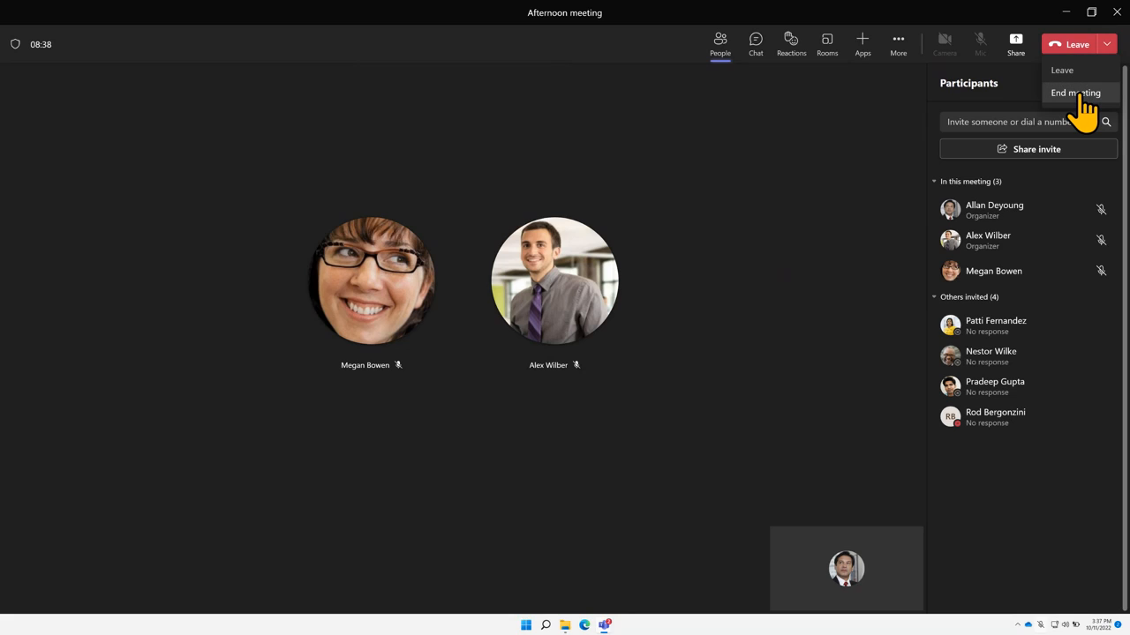
{"action": "left_click", "coordinate": [1078, 94]}
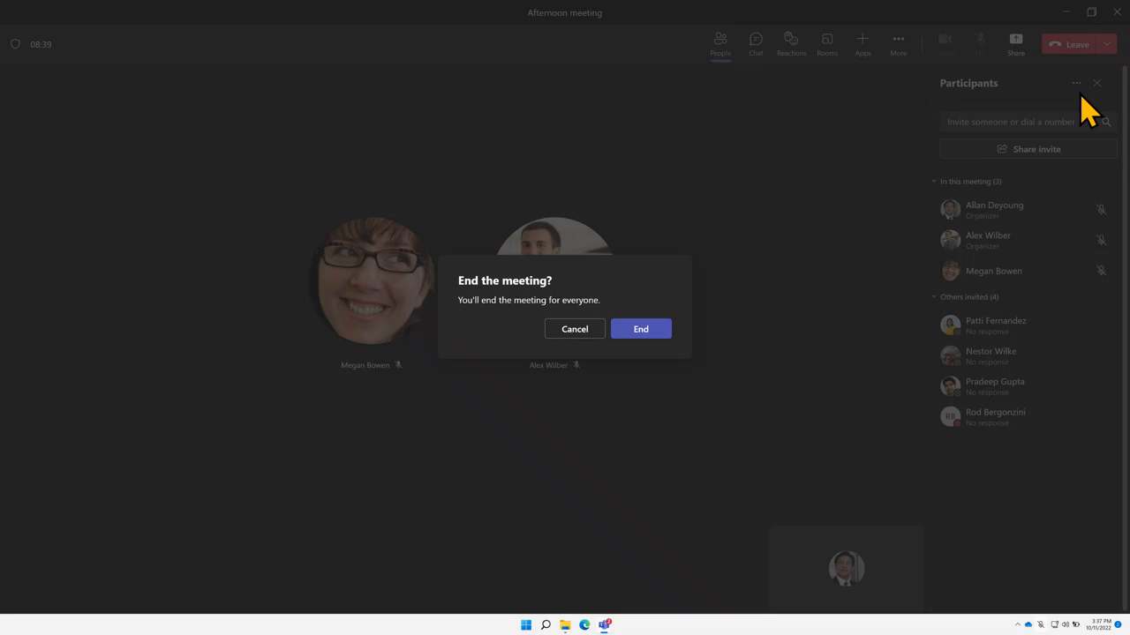
{"action": "left_click", "coordinate": [654, 333]}
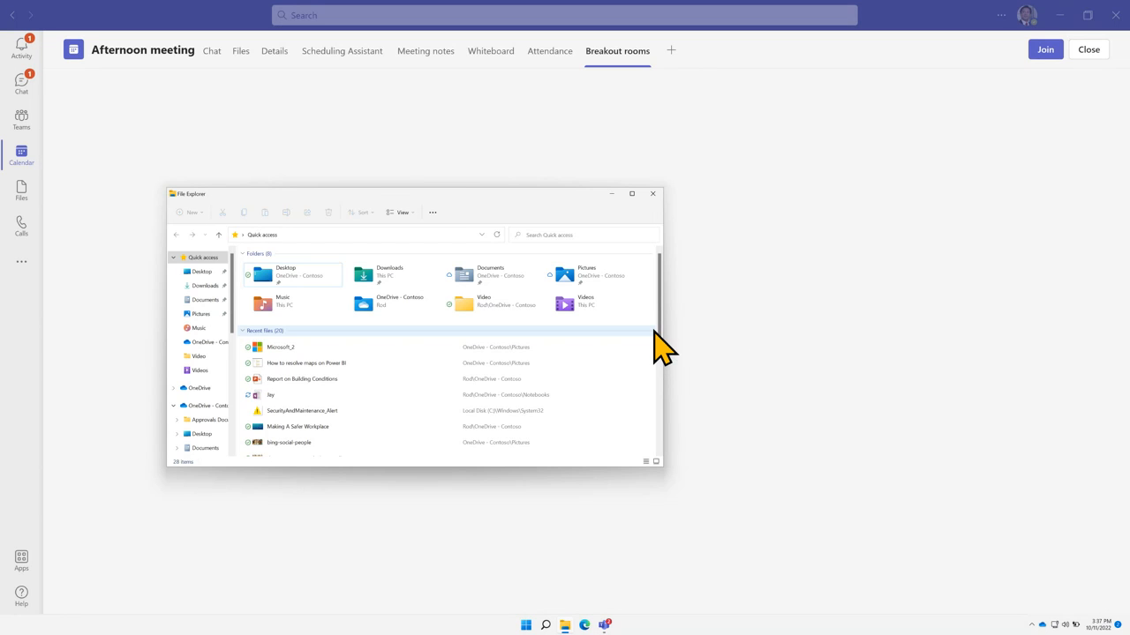
Close File Explorer and open the Whiteboard tab of the Afternoon meeting chat
{"action": "left_click", "coordinate": [653, 194]}
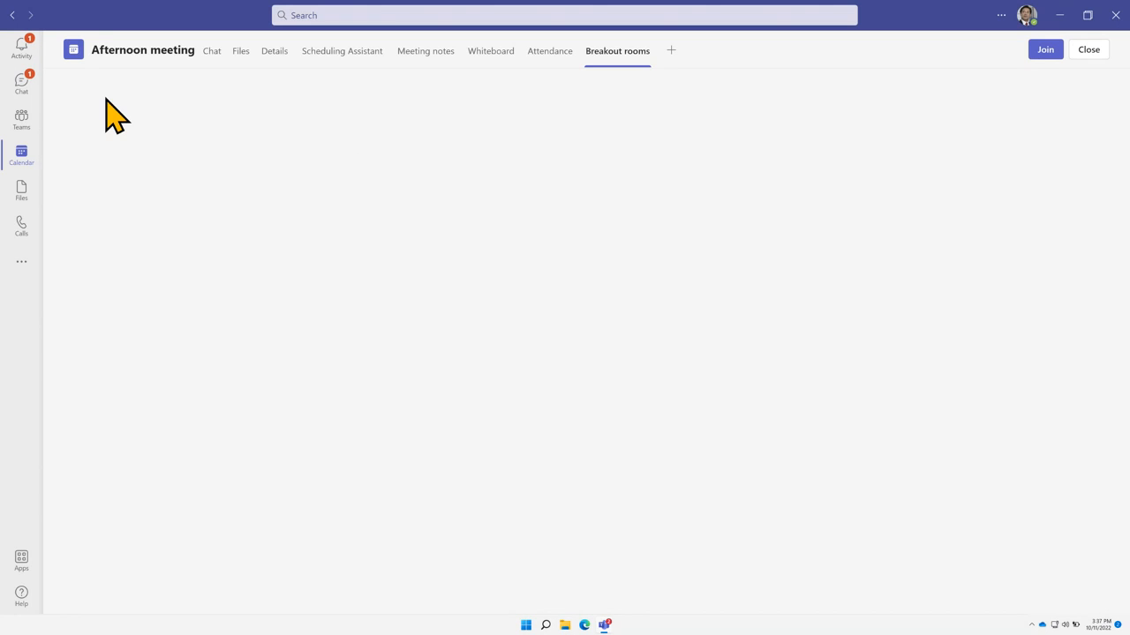
{"action": "left_click", "coordinate": [29, 99]}
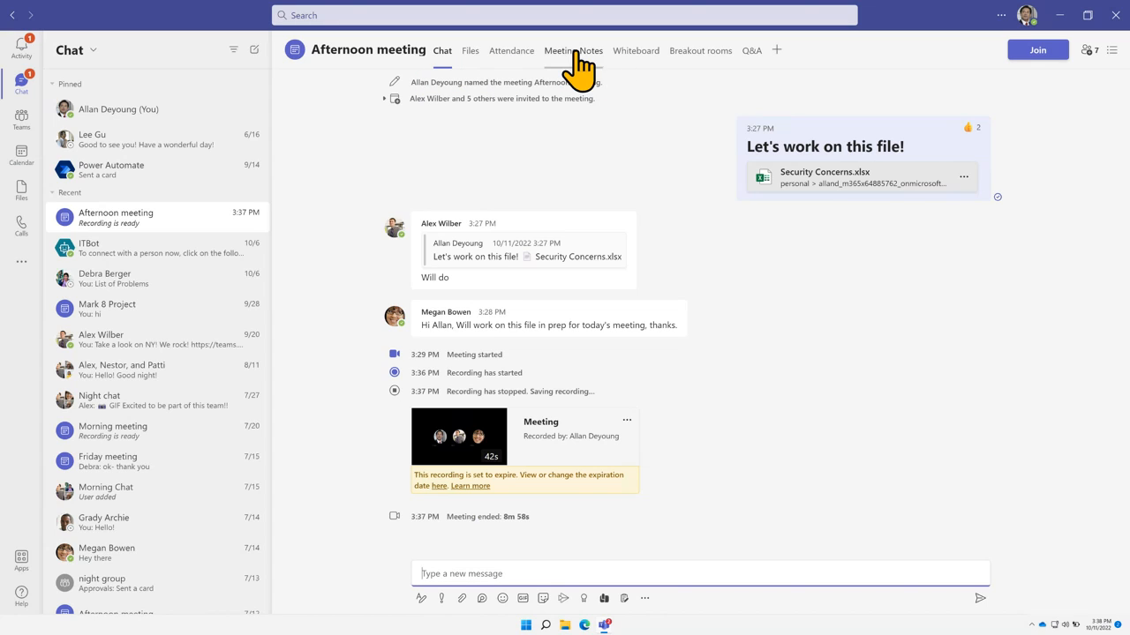
{"action": "left_click", "coordinate": [633, 55]}
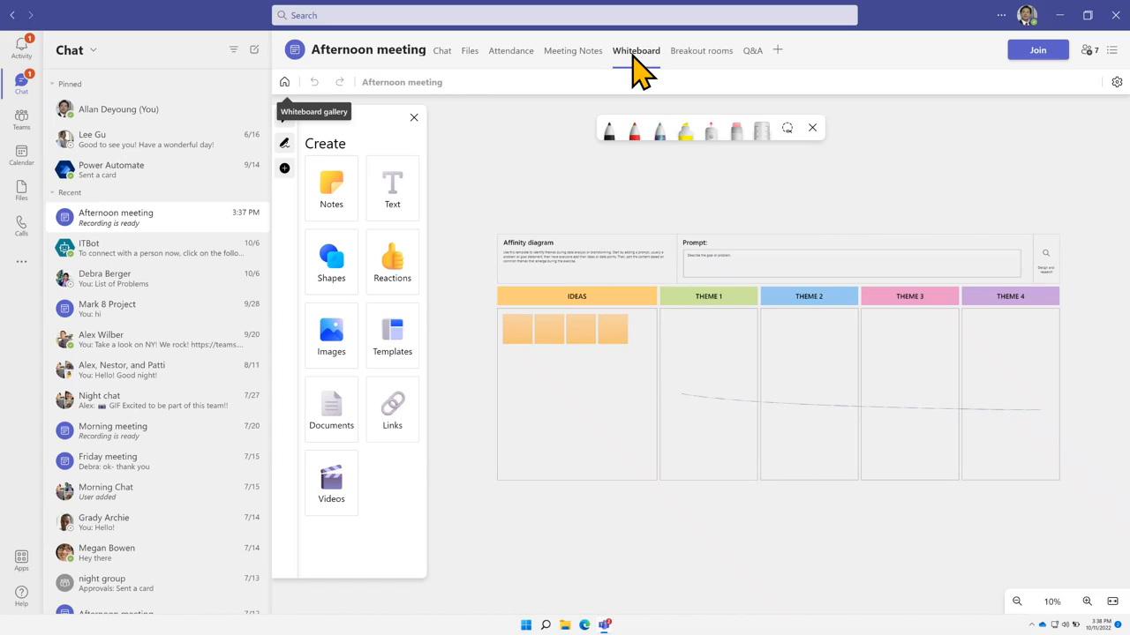
Go back to the meeting chat showing the 42s recording and search Windows for 'outlook'
{"action": "left_click", "coordinate": [443, 51]}
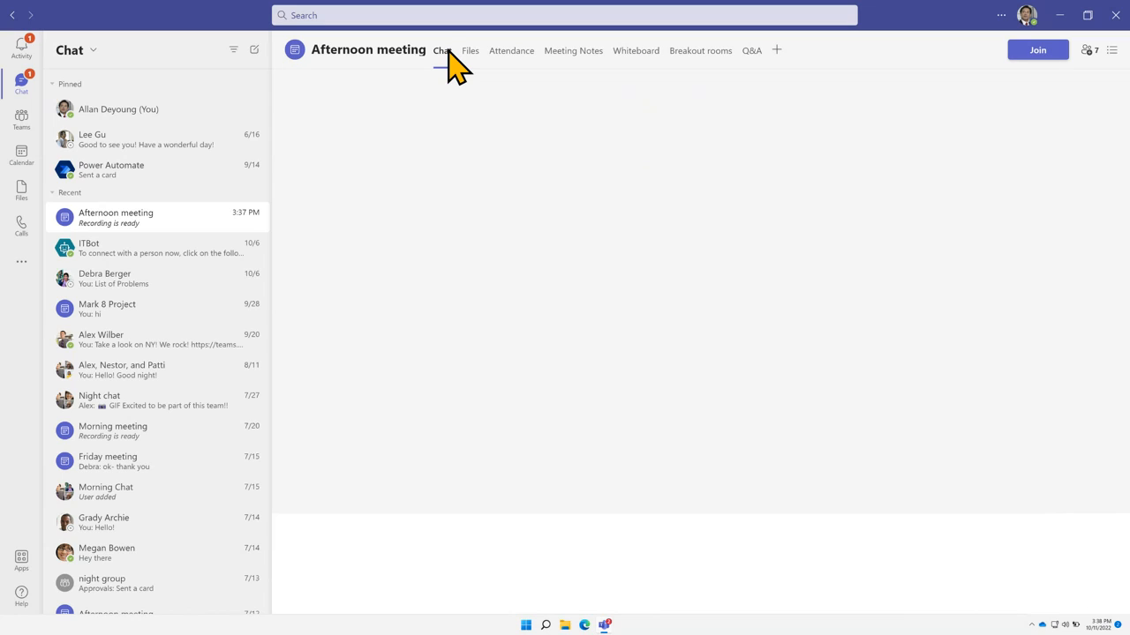
{"action": "left_click", "coordinate": [546, 626]}
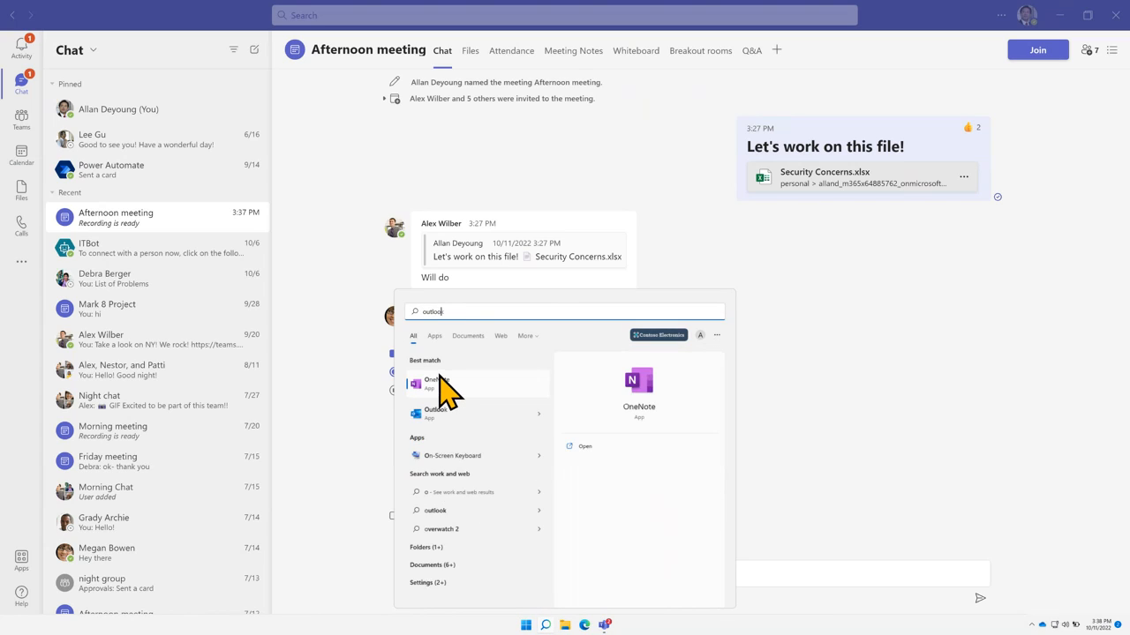
Launch Outlook, switch to the calendar, and start a New Teams Meeting for 10/11/2022, 4:00–4:30 PM
{"action": "left_click", "coordinate": [445, 386]}
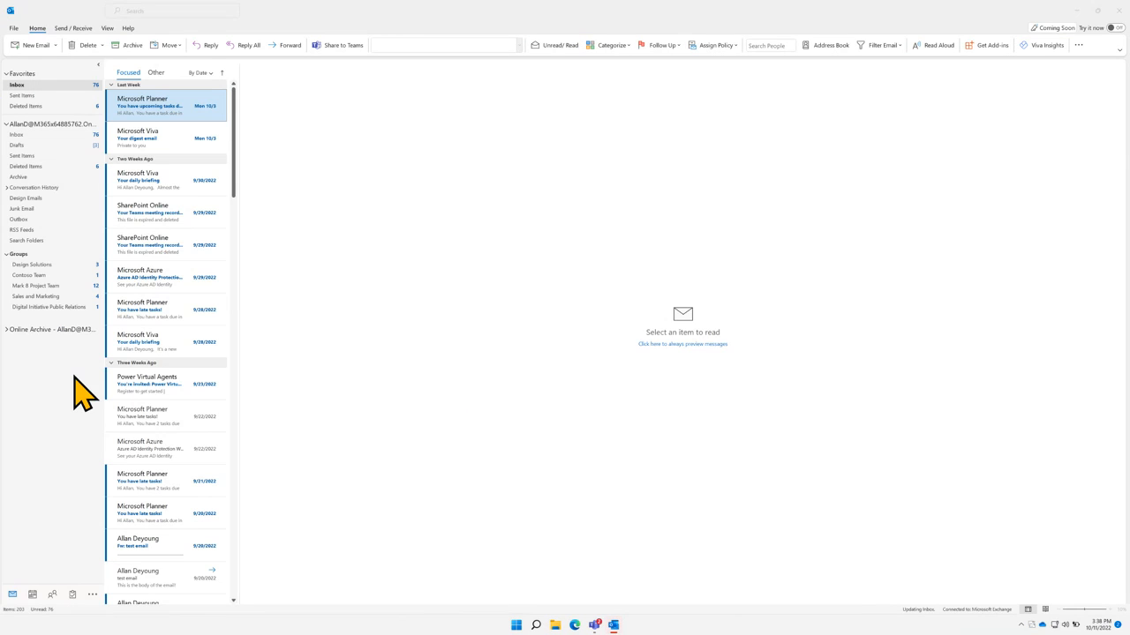
{"action": "left_click", "coordinate": [32, 595]}
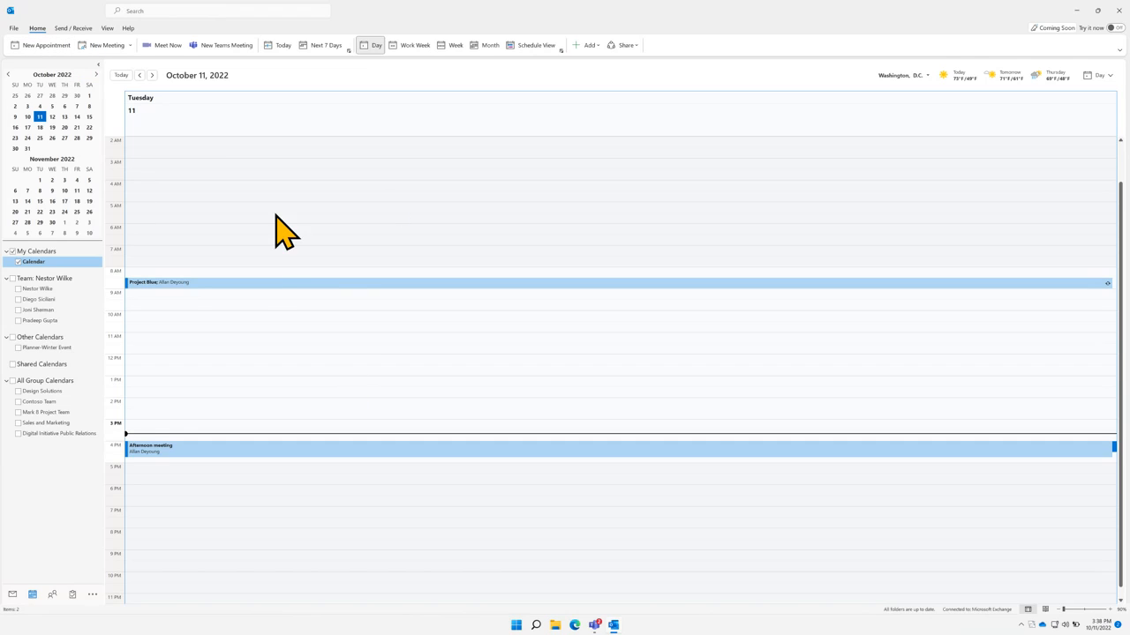
{"action": "left_click", "coordinate": [221, 45]}
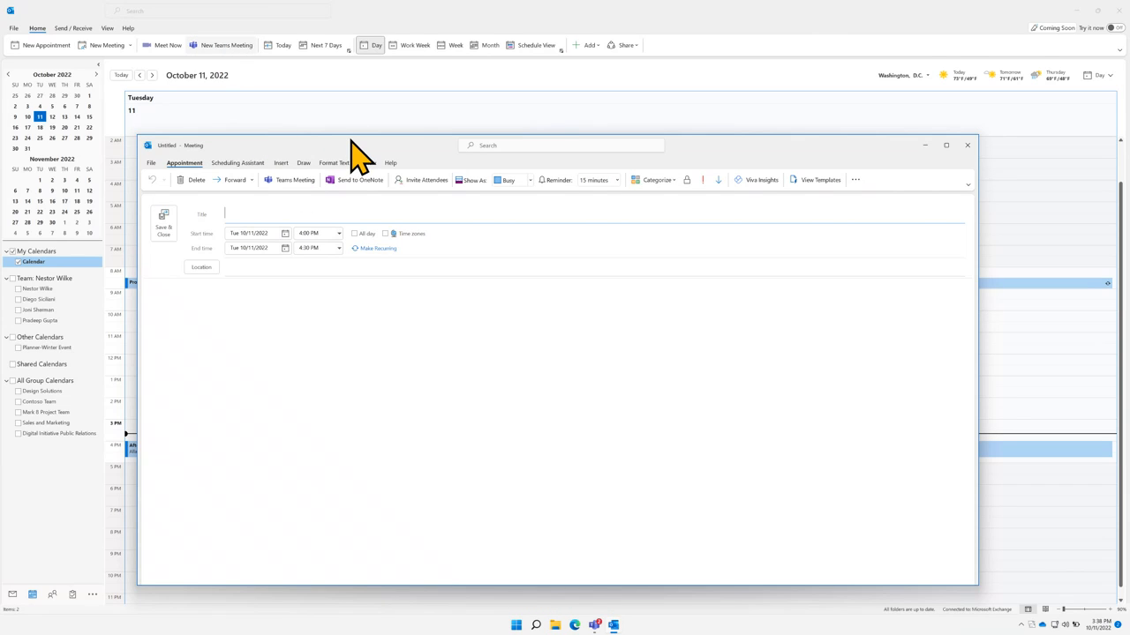
Maximize the meeting form, dismiss reminders, and close Meeting Options without changes
{"action": "left_click", "coordinate": [948, 147]}
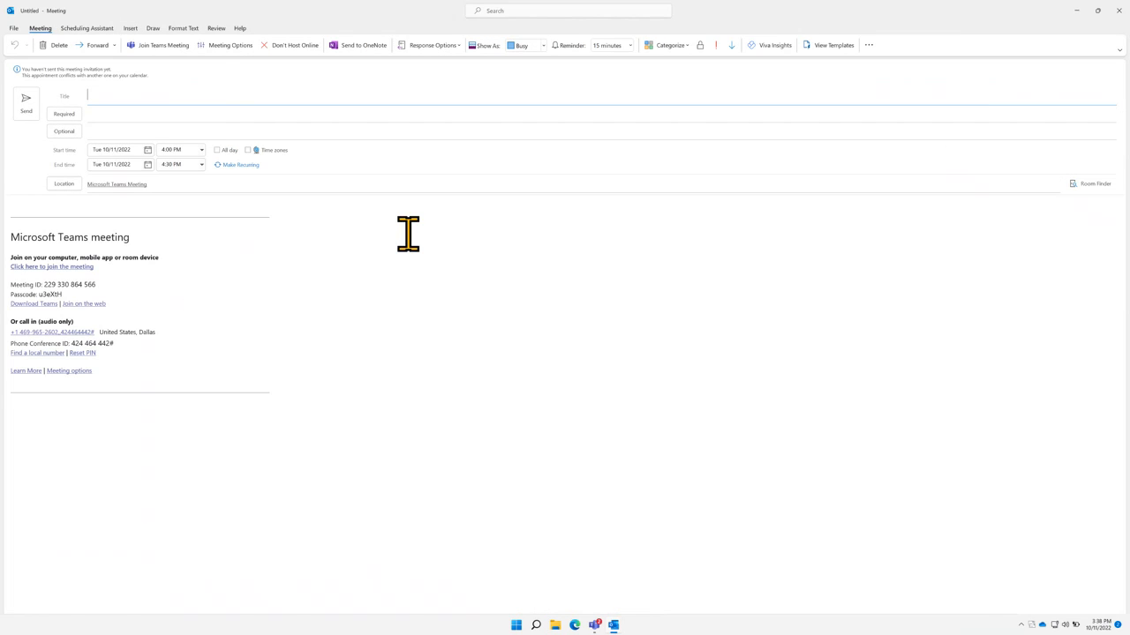
{"action": "left_click", "coordinate": [195, 146]}
{"action": "left_click", "coordinate": [225, 46]}
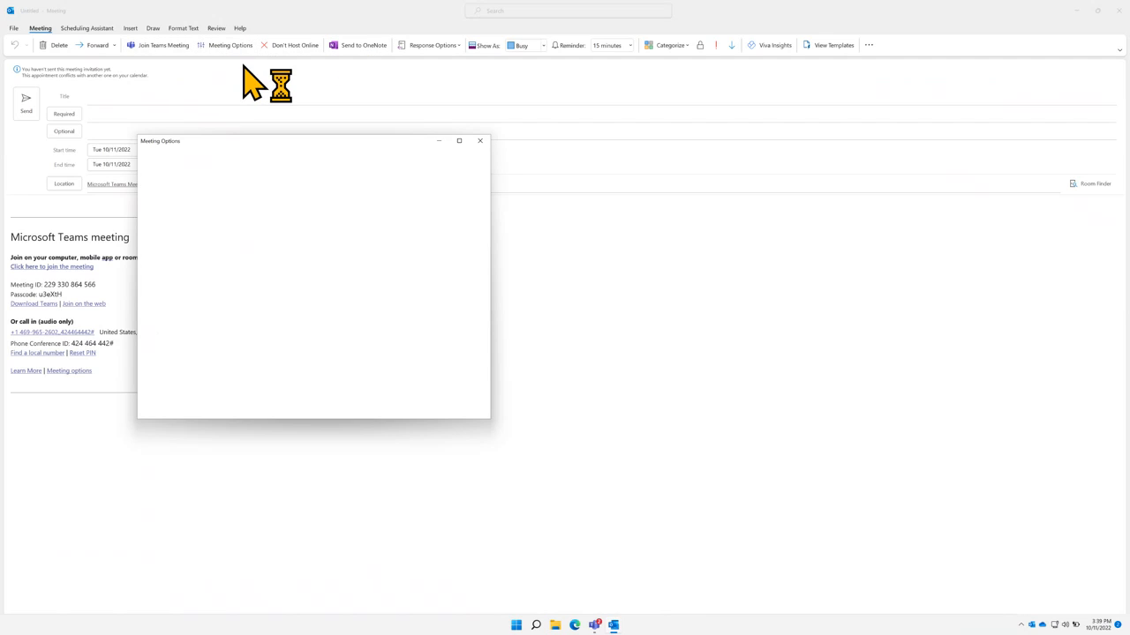
{"action": "left_click", "coordinate": [480, 141]}
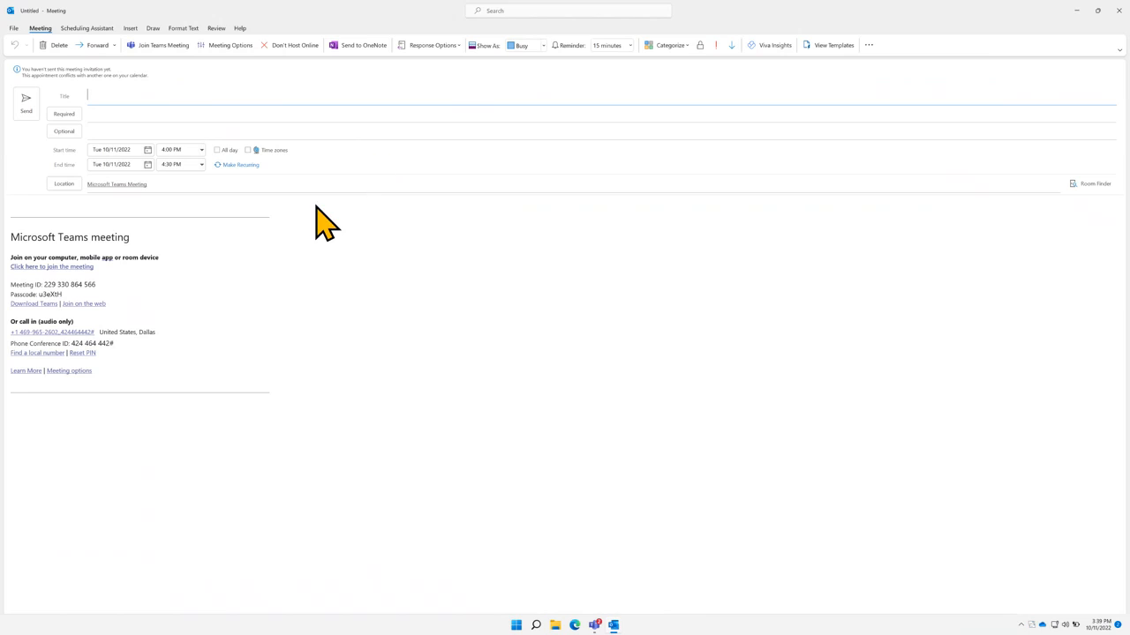
Inspect the Teams meeting details and dial-in line in the body, then dismiss the location tip
{"action": "mouse_move", "coordinate": [303, 409]}
{"action": "left_mouse_down"}
{"action": "mouse_move", "coordinate": [149, 362]}
{"action": "mouse_move", "coordinate": [13, 247]}
{"action": "mouse_move", "coordinate": [9, 209]}
{"action": "mouse_move", "coordinate": [307, 404]}
{"action": "left_mouse_up"}
{"action": "left_click", "coordinate": [23, 205]}
{"action": "left_click", "coordinate": [315, 405]}
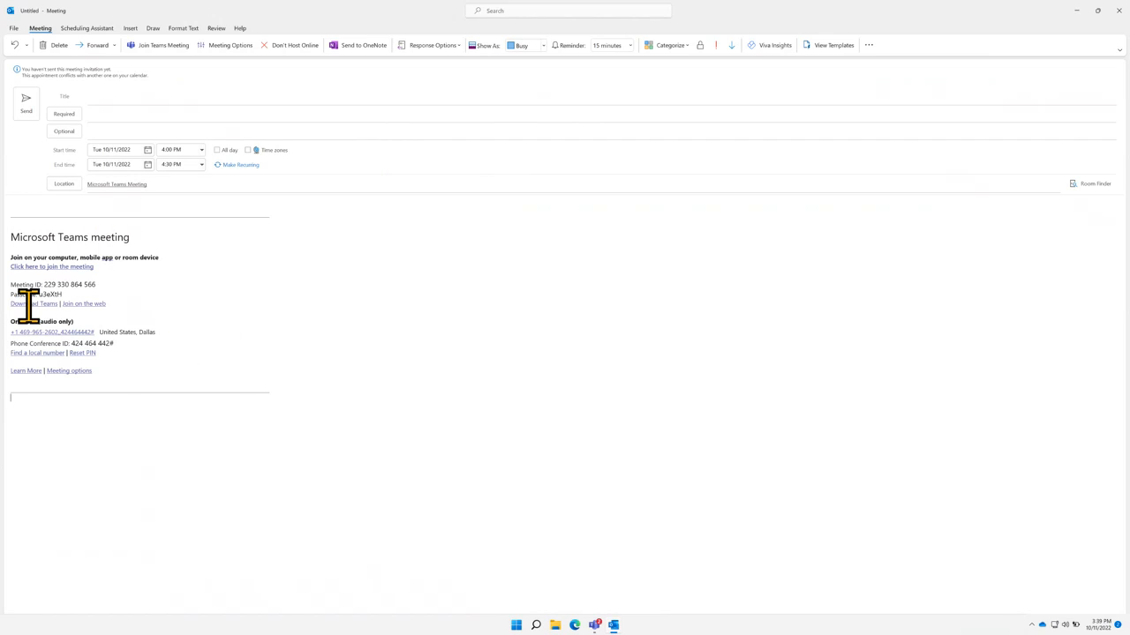
{"action": "scroll", "coordinate": [179, 313], "scroll_direction": "up", "scroll_amount": 1}
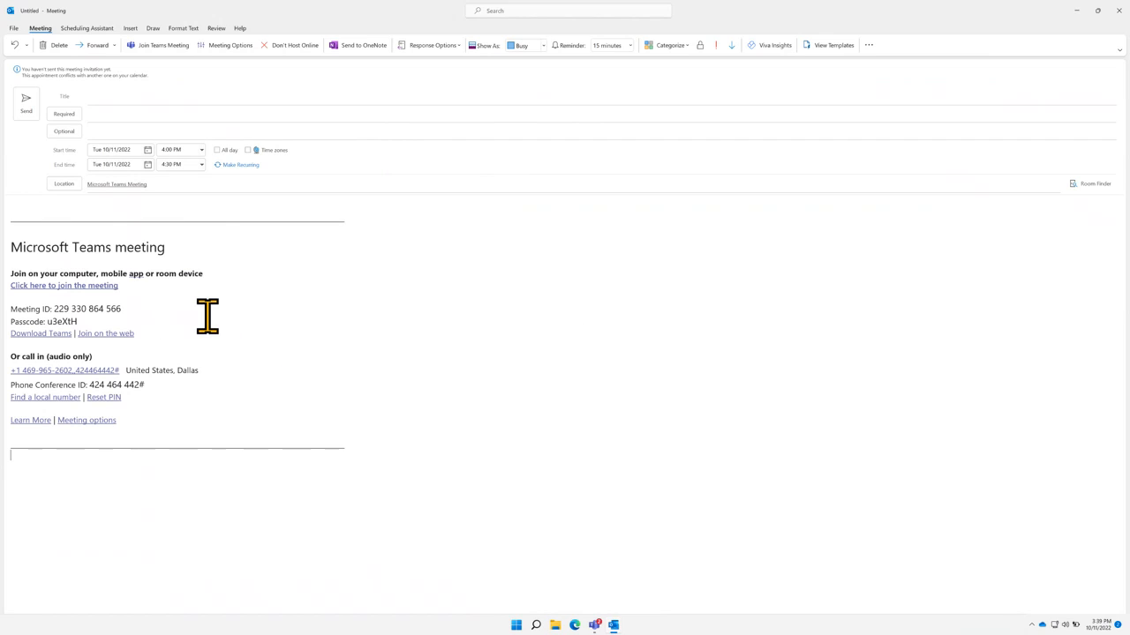
{"action": "scroll", "coordinate": [204, 316], "scroll_direction": "up", "scroll_amount": 2}
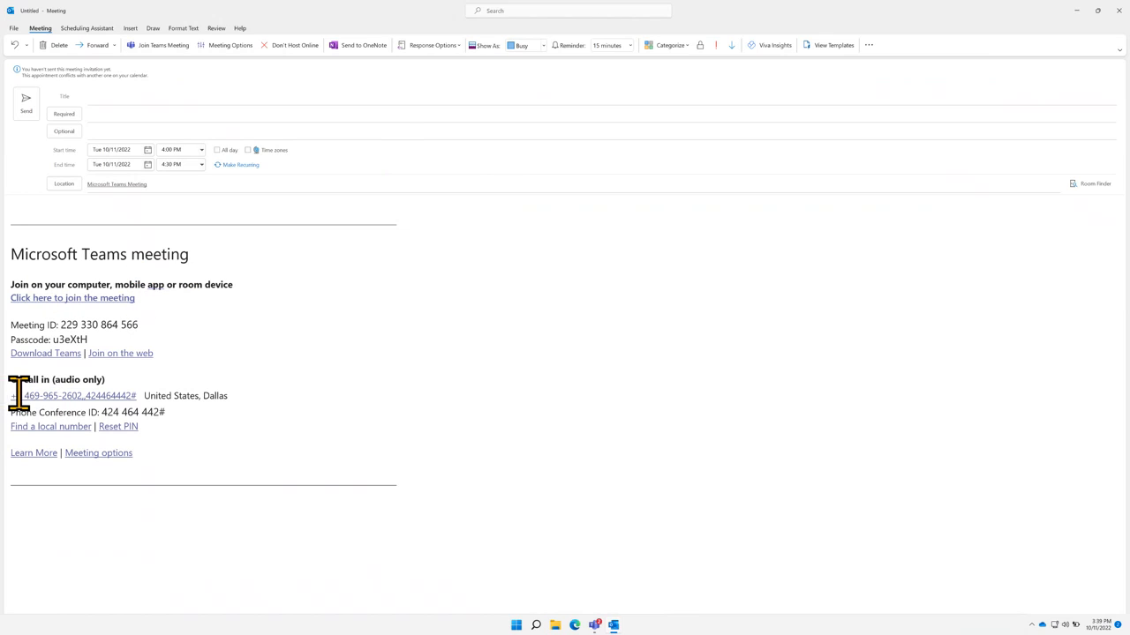
{"action": "left_click_drag", "start_coordinate": [19, 396], "coordinate": [212, 396]}
{"action": "left_click", "coordinate": [186, 396]}
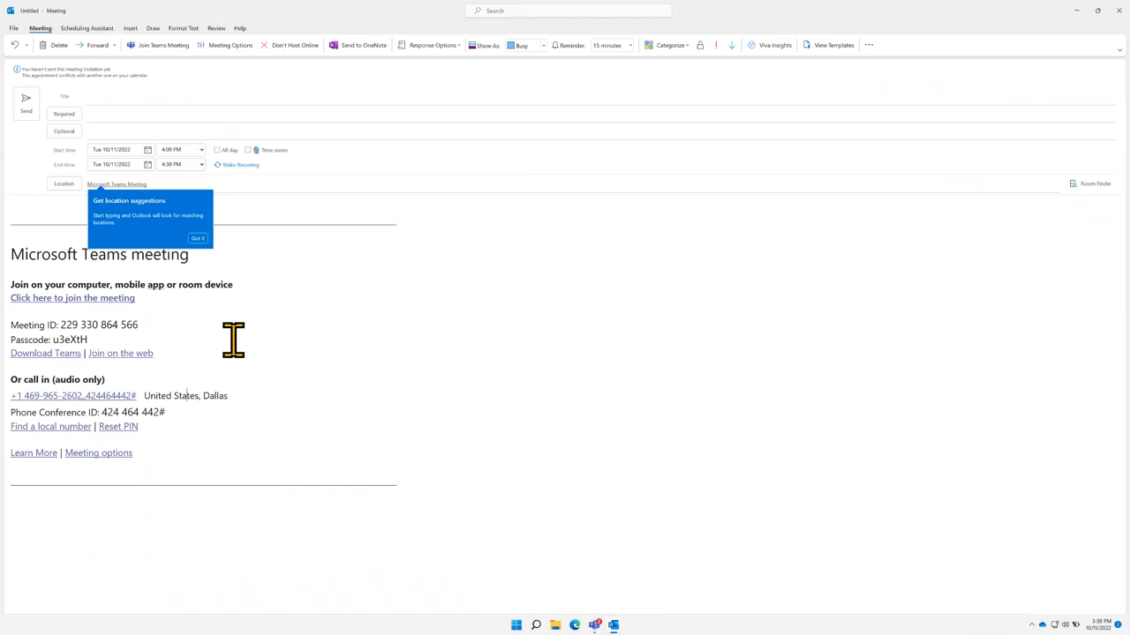
{"action": "left_click", "coordinate": [198, 238]}
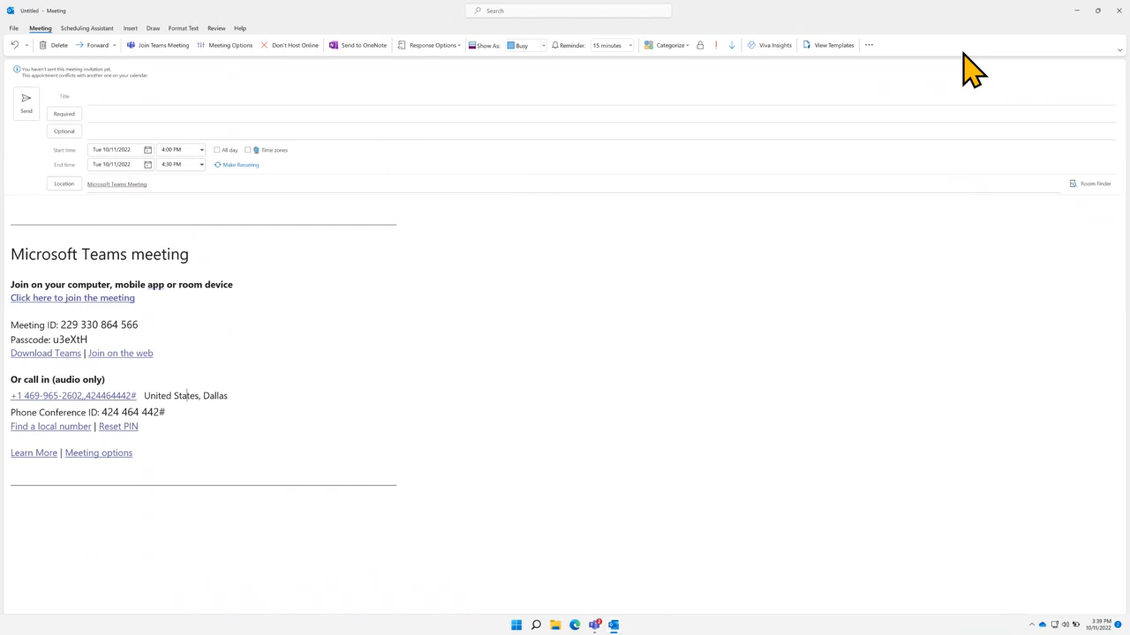
Close the meeting draft without saving and close Outlook to return to Teams
{"action": "left_click", "coordinate": [1119, 14]}
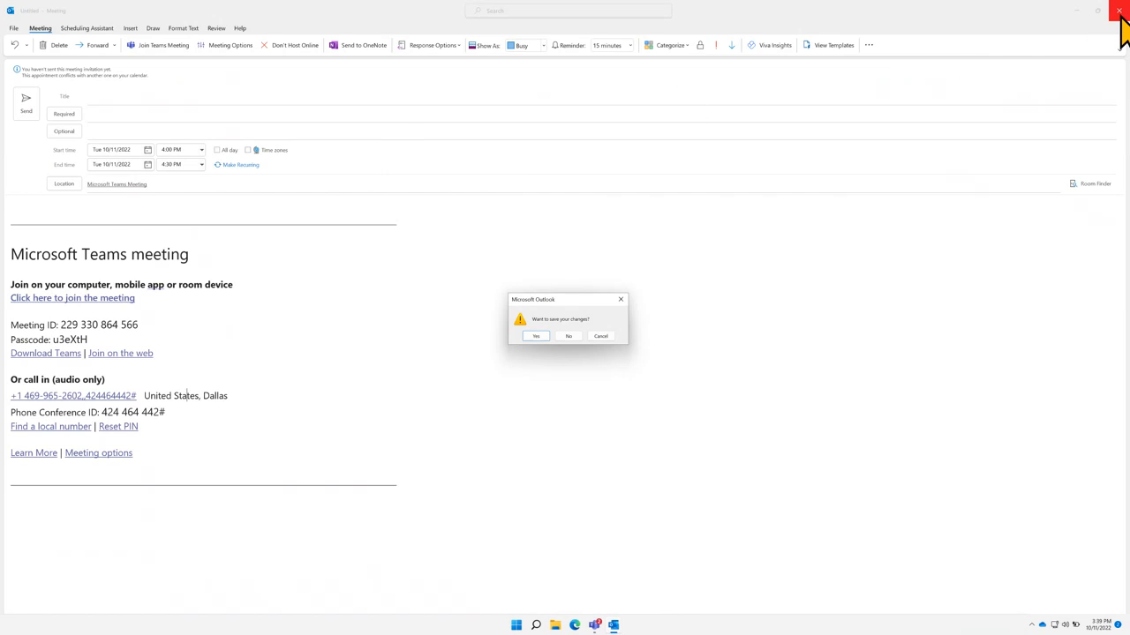
{"action": "left_click", "coordinate": [569, 336]}
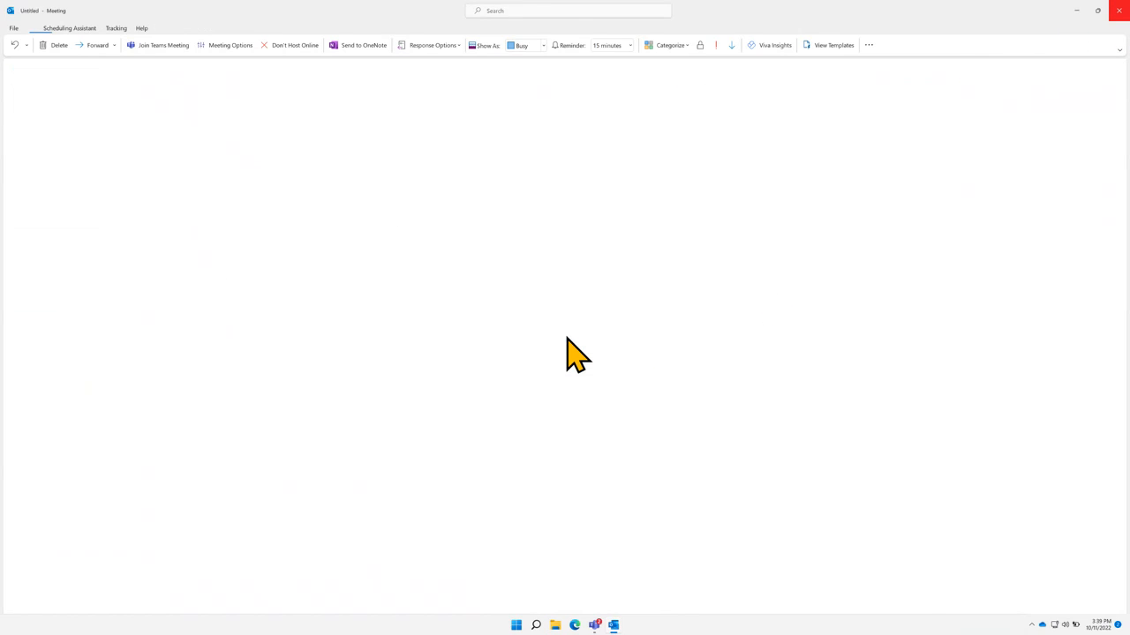
{"action": "left_click", "coordinate": [1118, 10]}
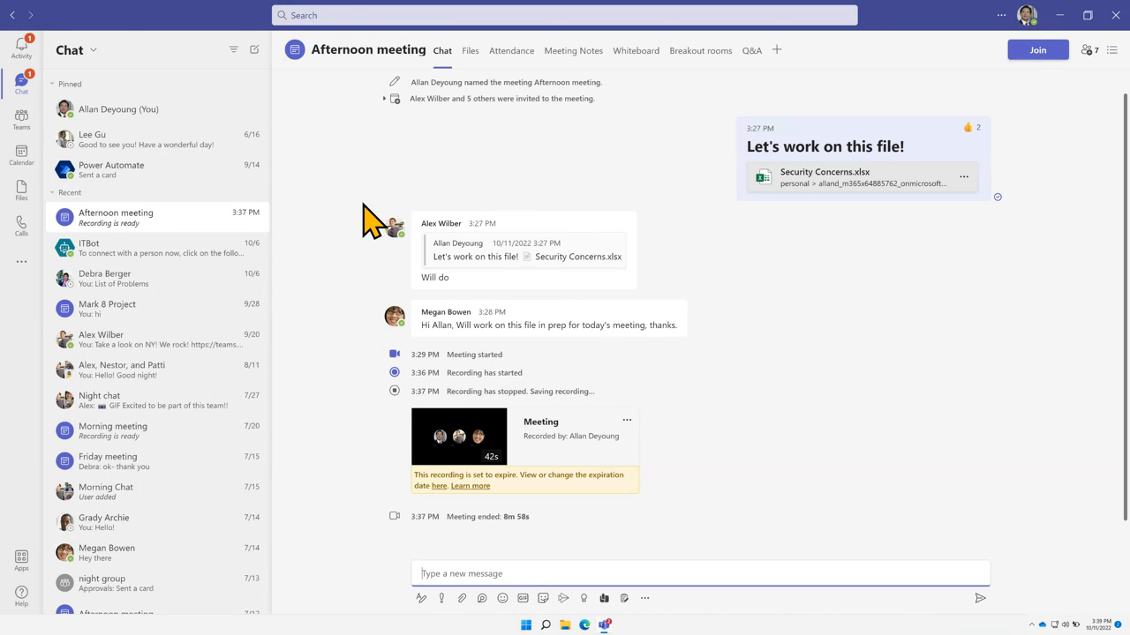
Tour Calls and Chat, open a one-to-one chat and Night chat, try an audio call, then go to Teams
{"action": "left_click", "coordinate": [20, 225]}
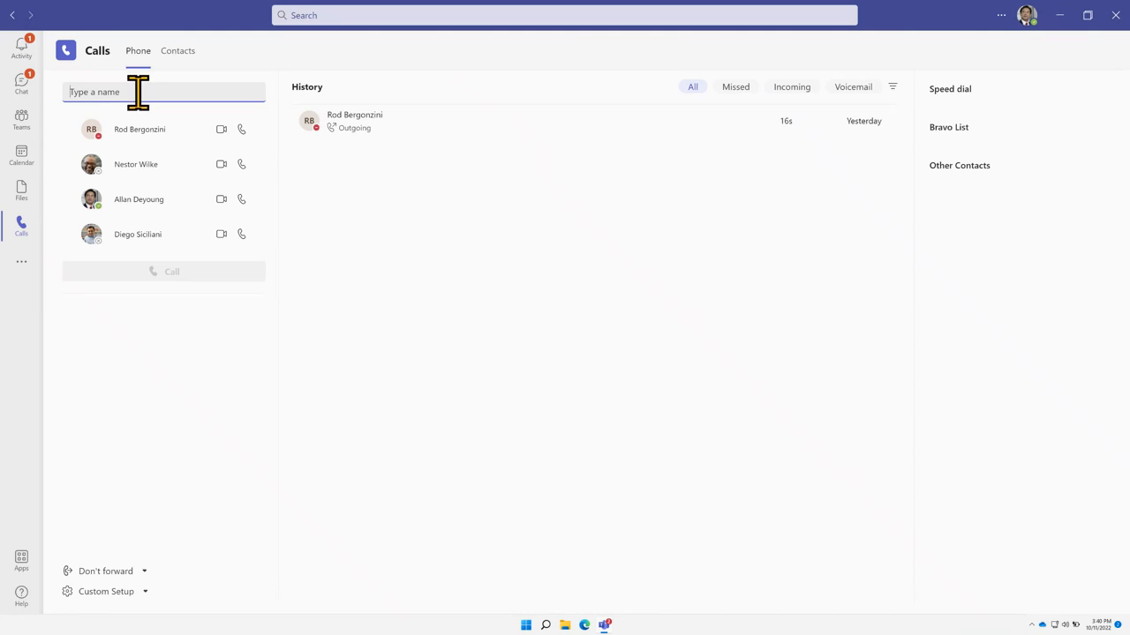
{"action": "left_click", "coordinate": [24, 85]}
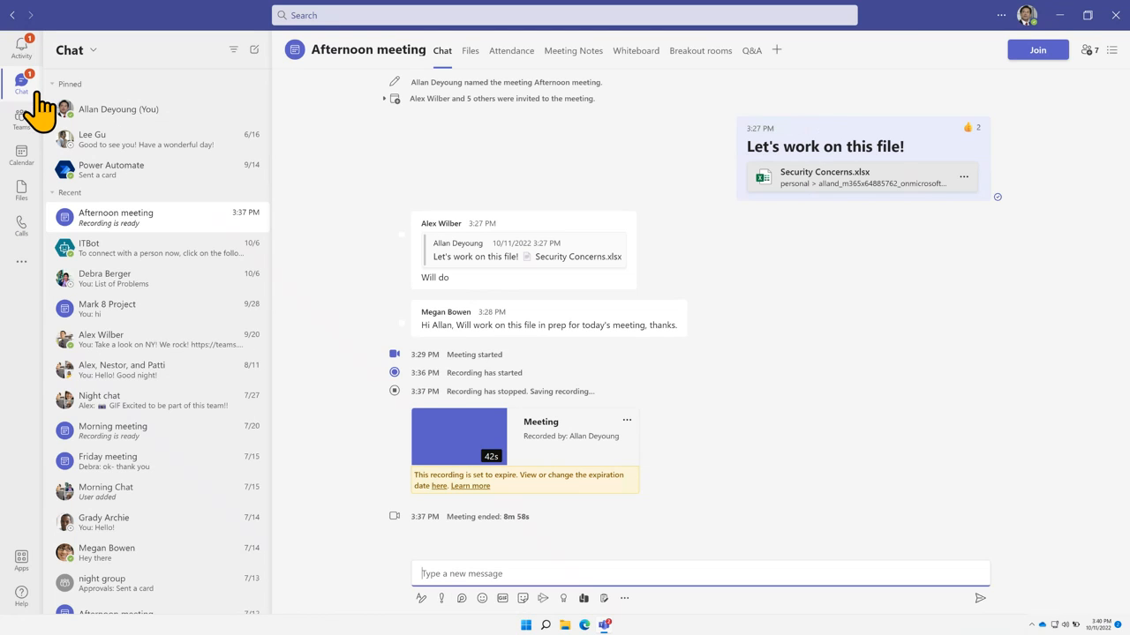
{"action": "left_click", "coordinate": [103, 283]}
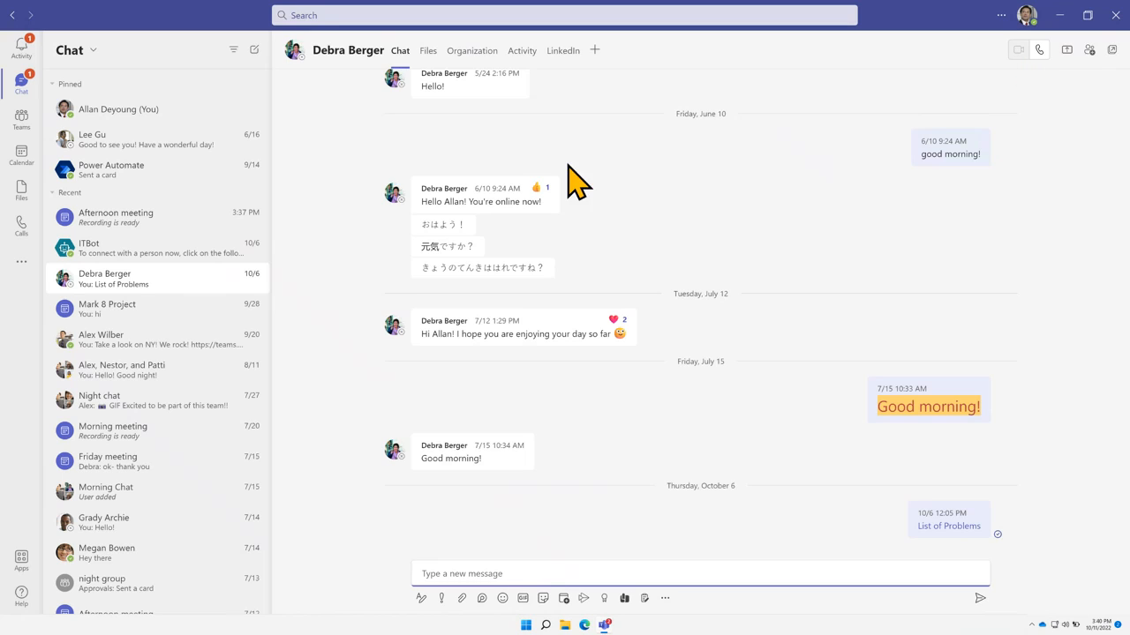
{"action": "left_click", "coordinate": [145, 411]}
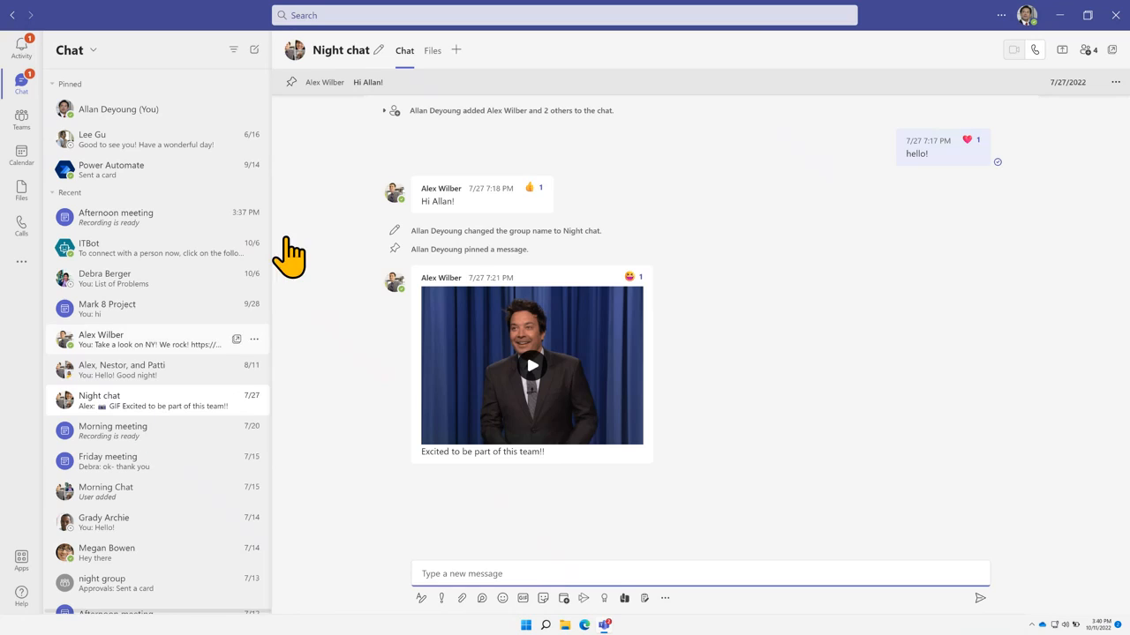
{"action": "left_click", "coordinate": [1036, 51]}
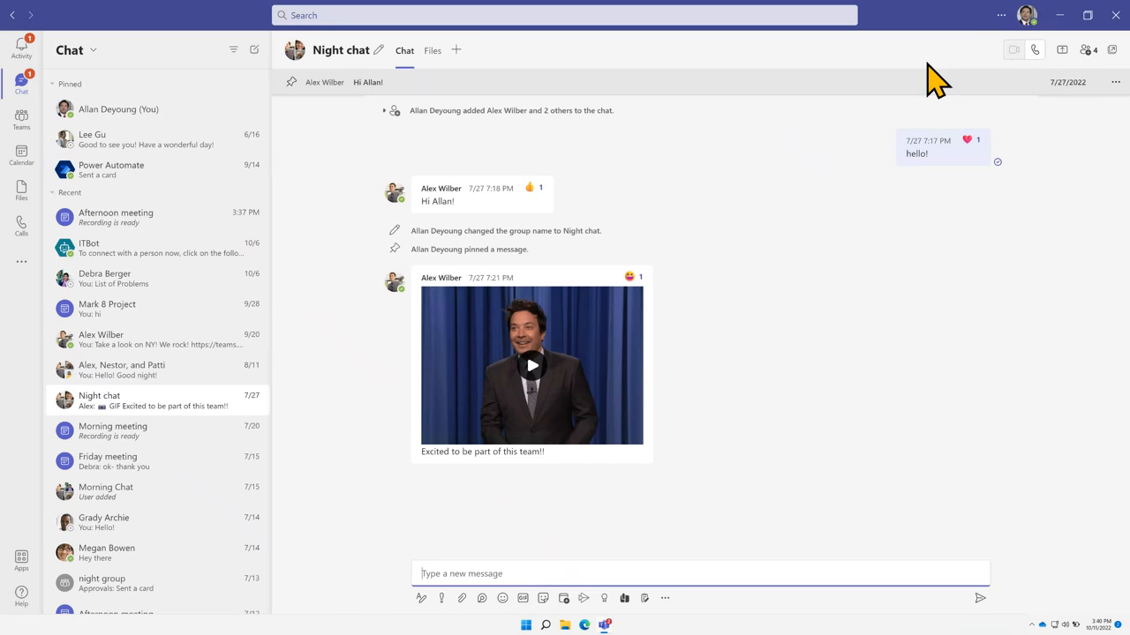
{"action": "left_click", "coordinate": [20, 121]}
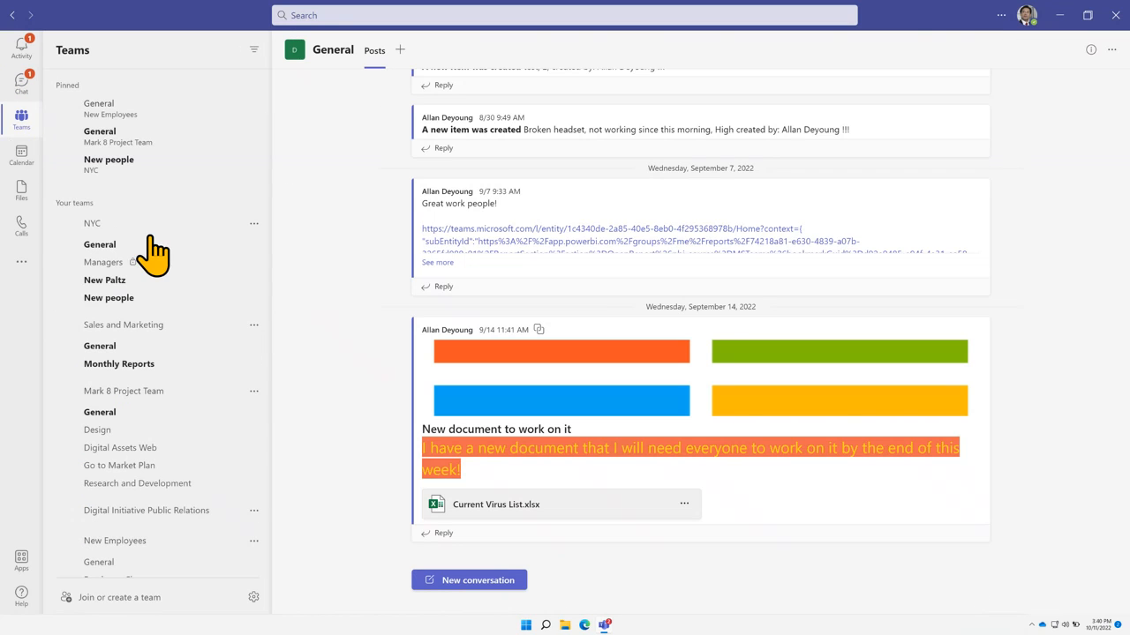
Open NYC's New people channel and start a Meet, then close the pre-join window without joining
{"action": "left_click", "coordinate": [124, 299]}
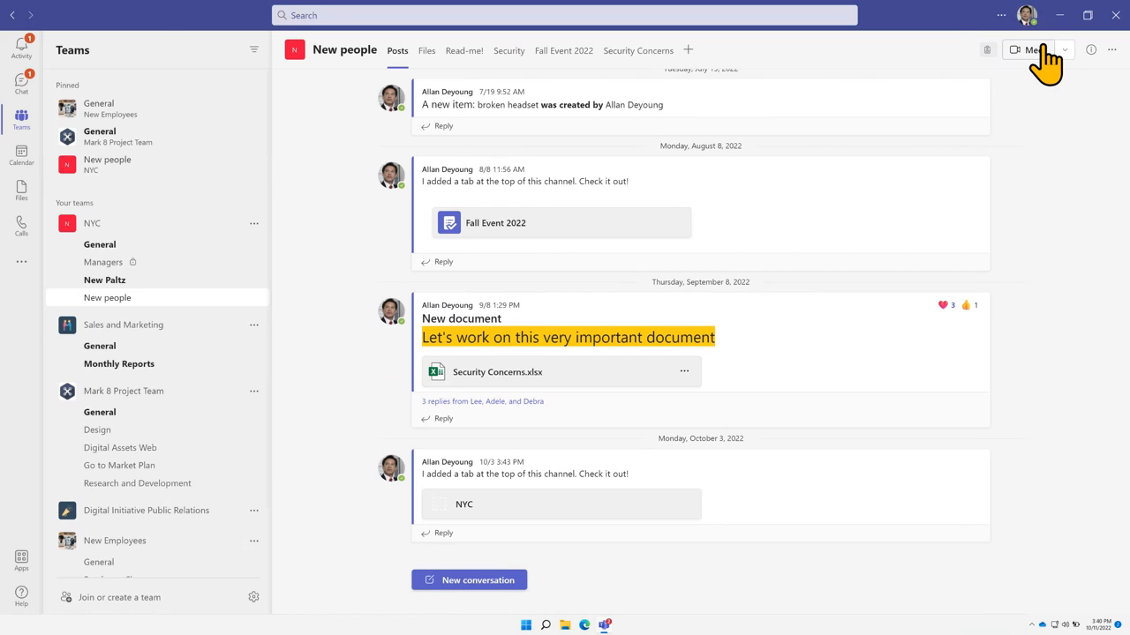
{"action": "left_click", "coordinate": [1040, 51]}
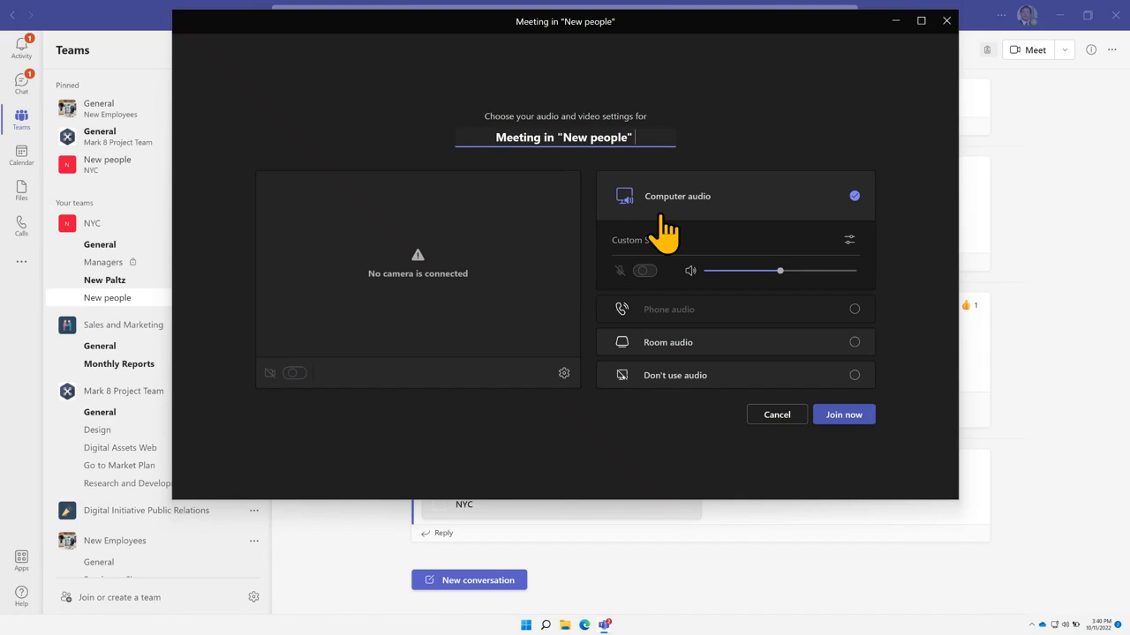
{"action": "left_click_drag", "start_coordinate": [656, 34], "coordinate": [712, 245]}
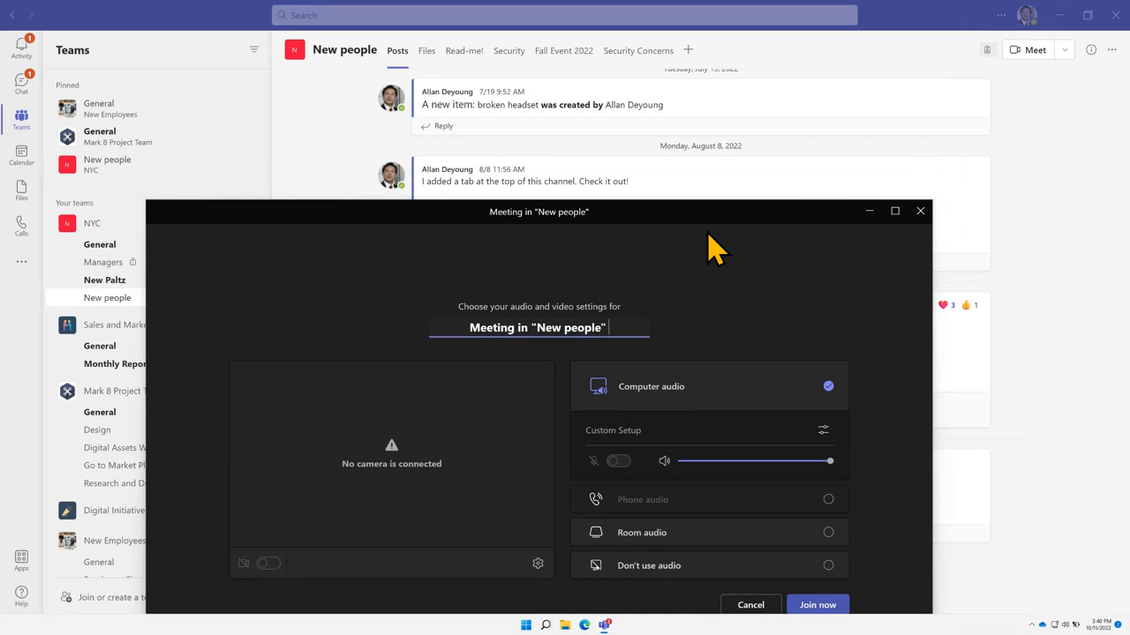
{"action": "left_click", "coordinate": [920, 211]}
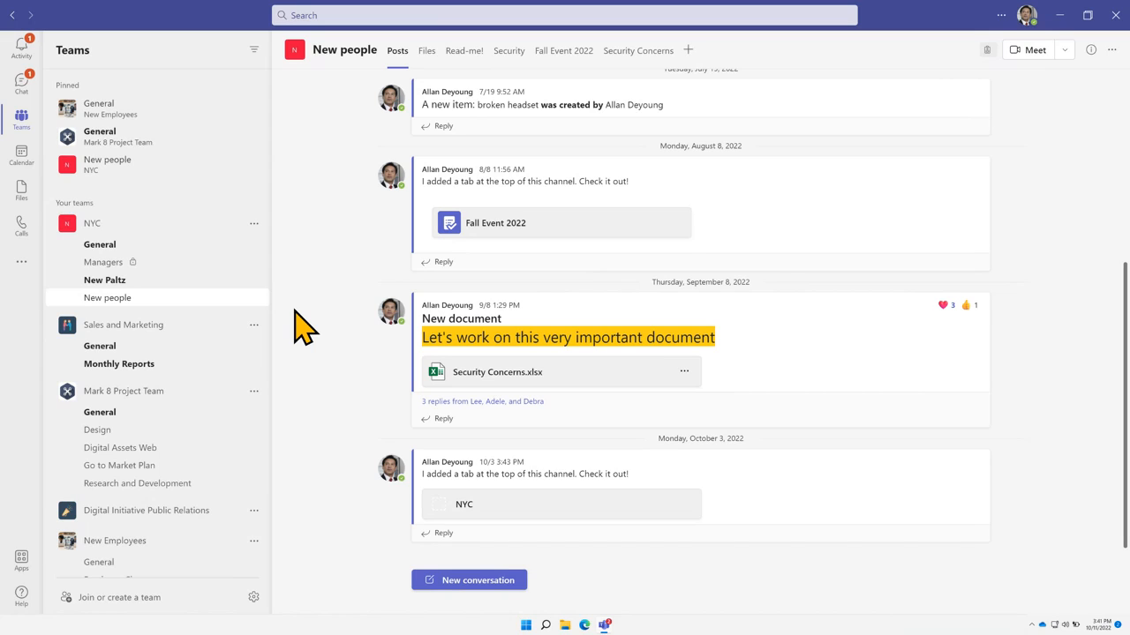
Open Calls and view the saved contacts before returning to the Phone view
{"action": "left_click", "coordinate": [21, 226]}
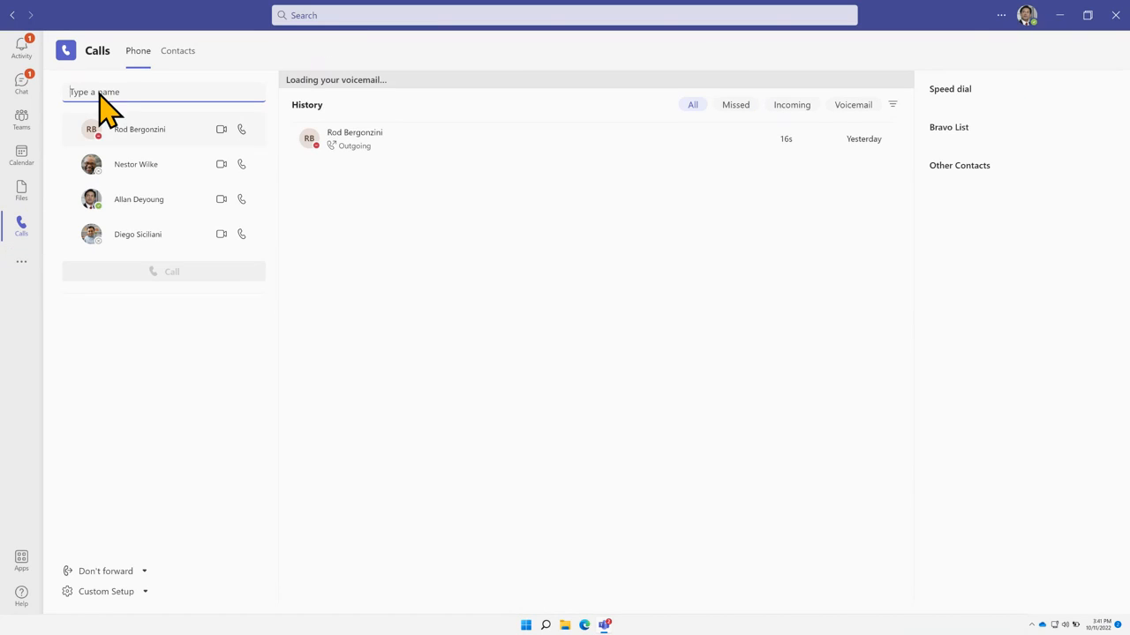
{"action": "left_click", "coordinate": [182, 54]}
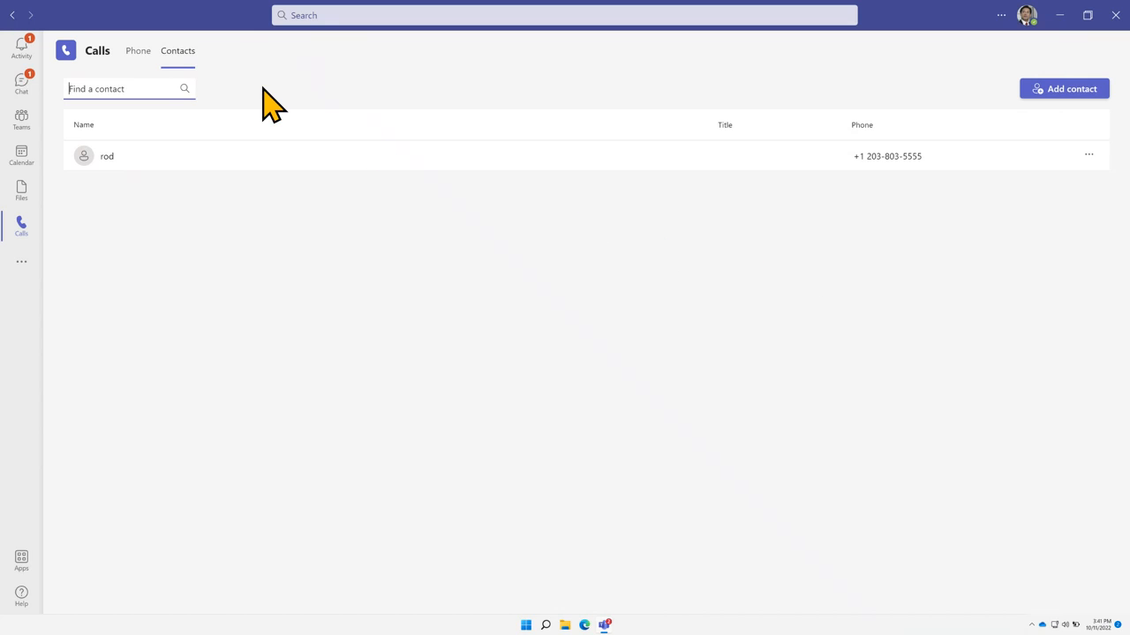
{"action": "left_click", "coordinate": [140, 62]}
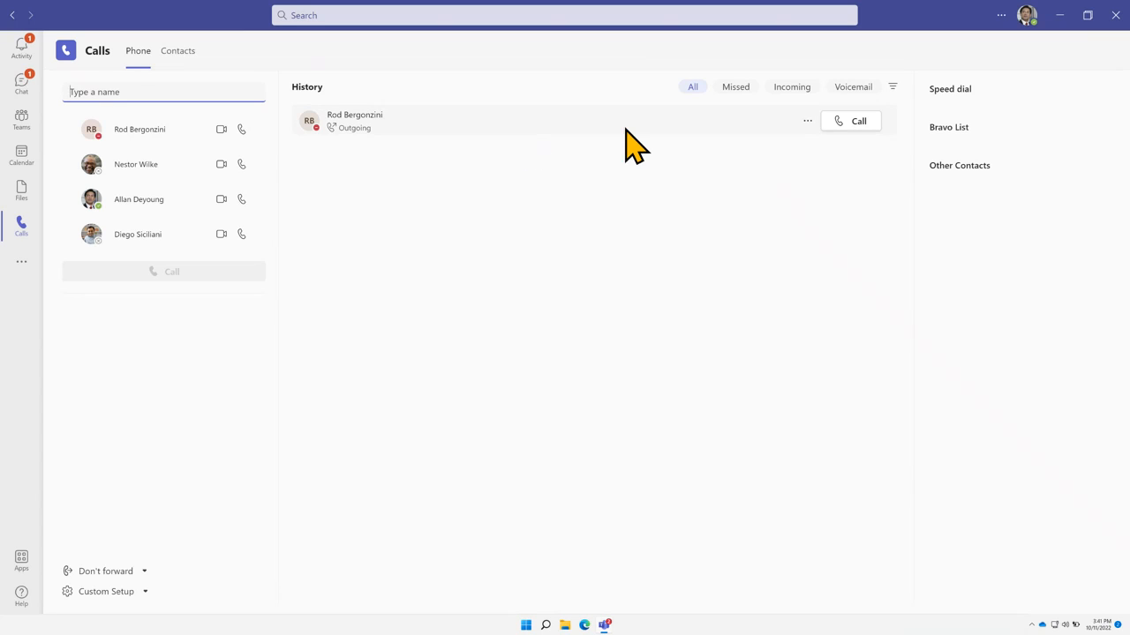
Cycle the call History filters through Missed, Incoming and All, ending on Voicemail
{"action": "left_click", "coordinate": [731, 87]}
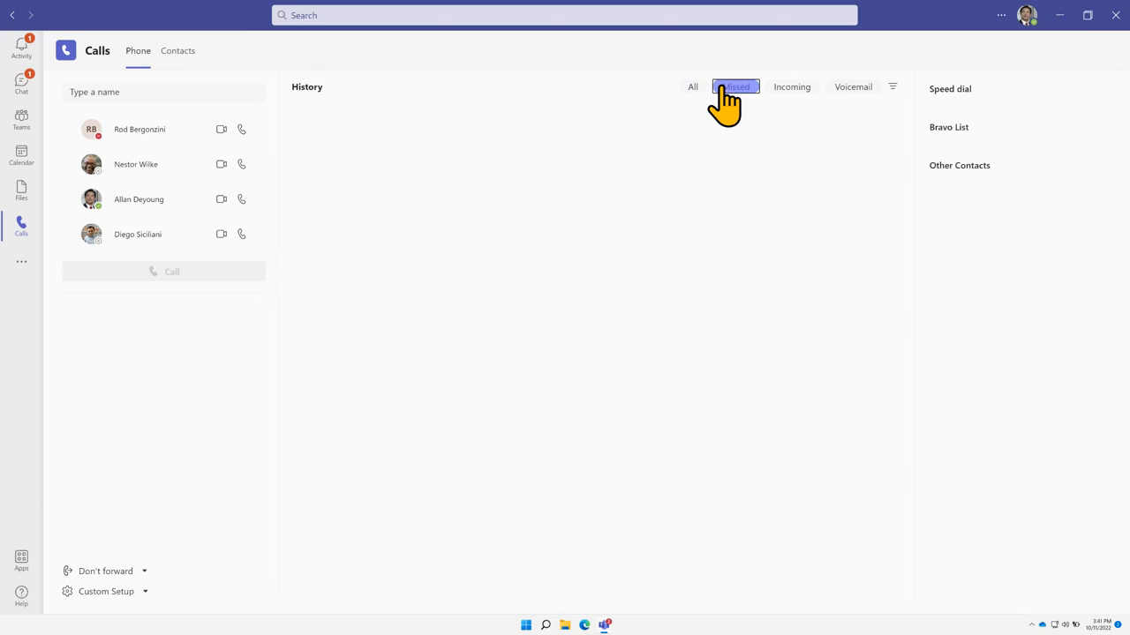
{"action": "left_click", "coordinate": [796, 89]}
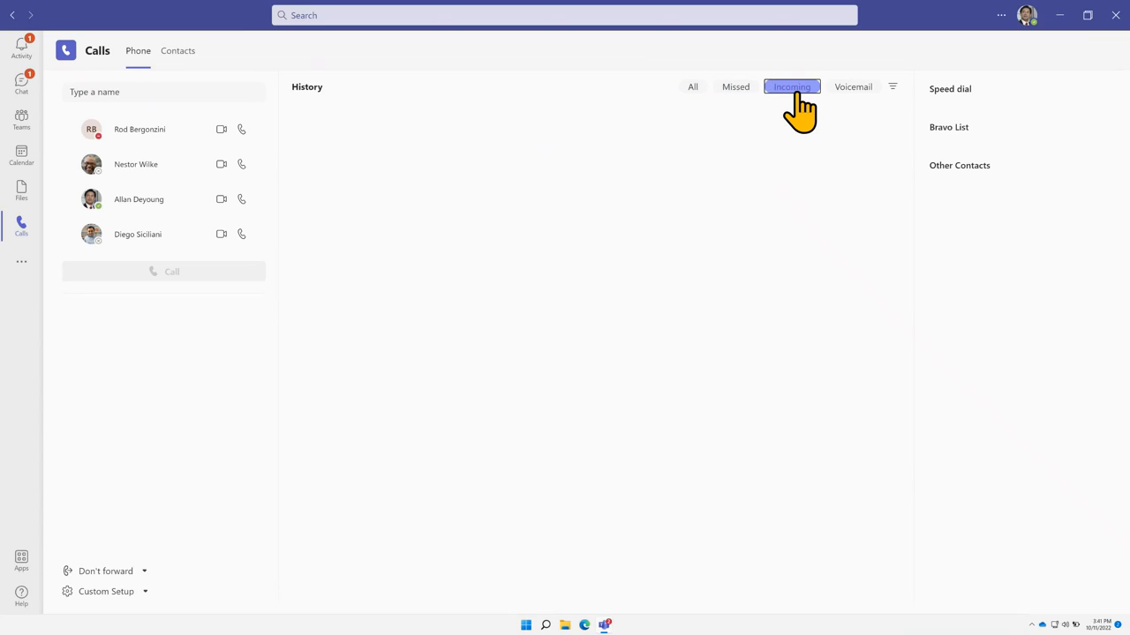
{"action": "left_click", "coordinate": [692, 87]}
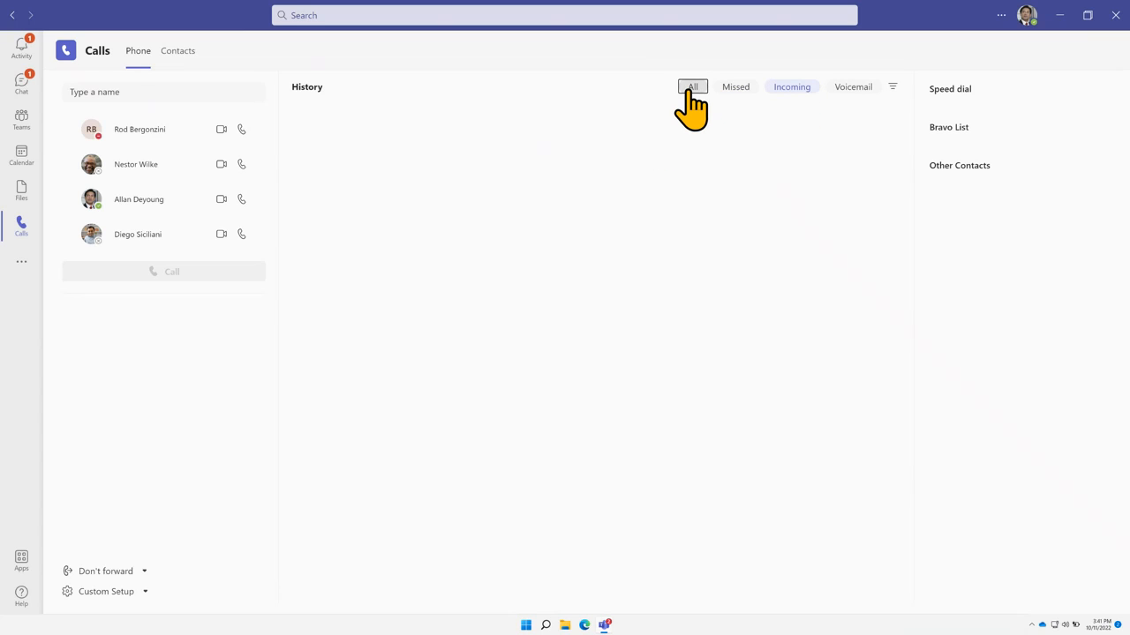
{"action": "left_click", "coordinate": [853, 88]}
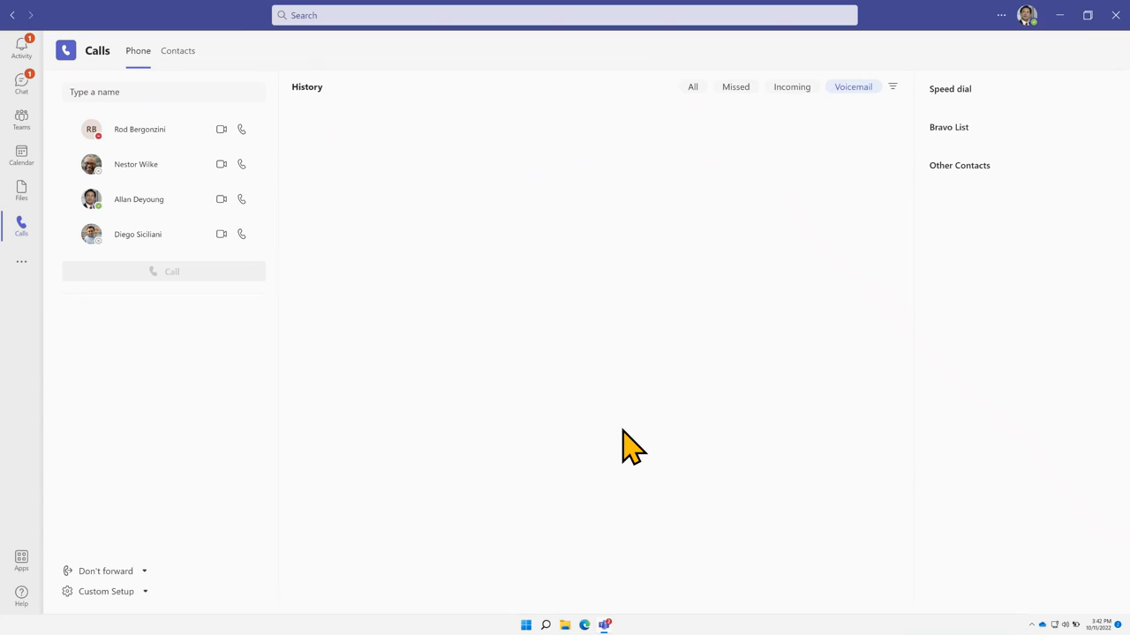
Add the saved contact to speed dial from the Contacts list
{"action": "left_click", "coordinate": [178, 55]}
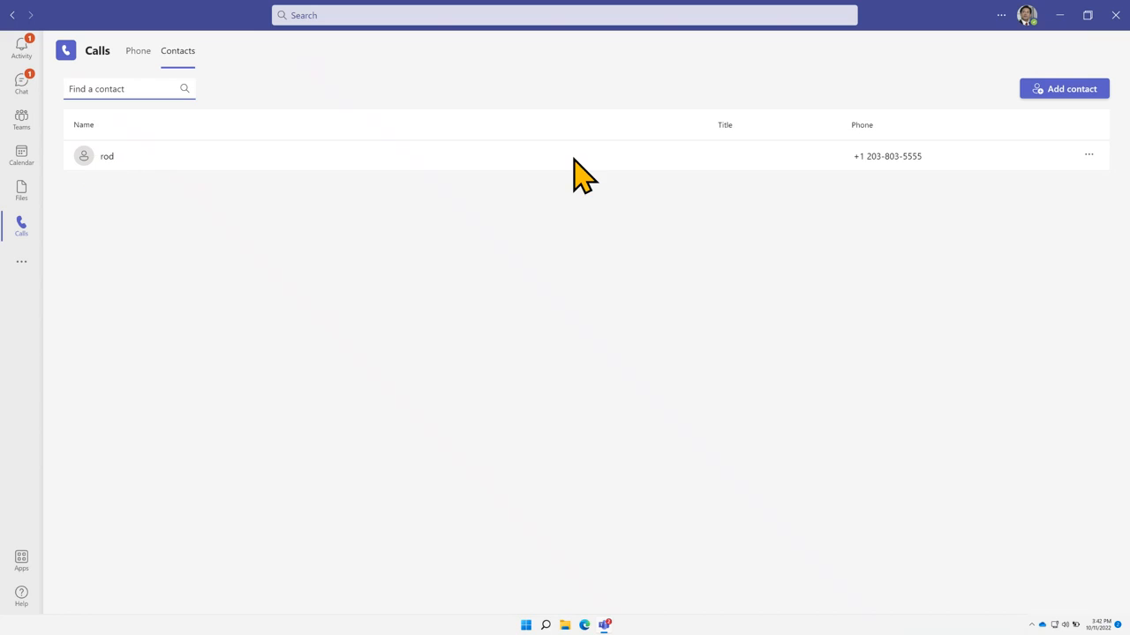
{"action": "left_click", "coordinate": [1088, 155]}
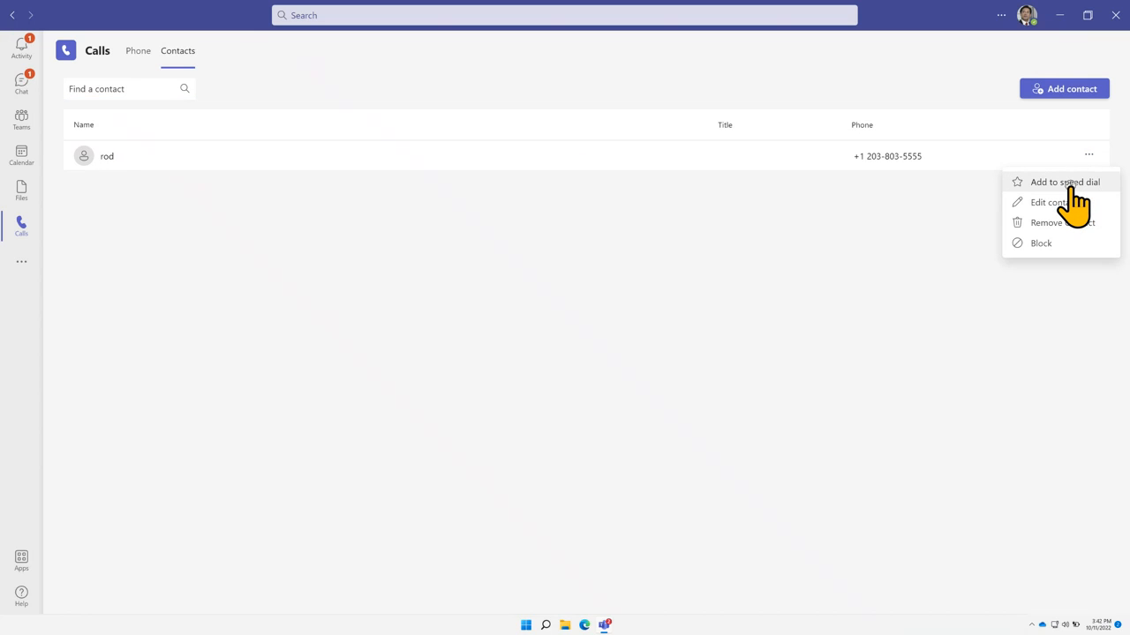
{"action": "left_click", "coordinate": [1071, 183]}
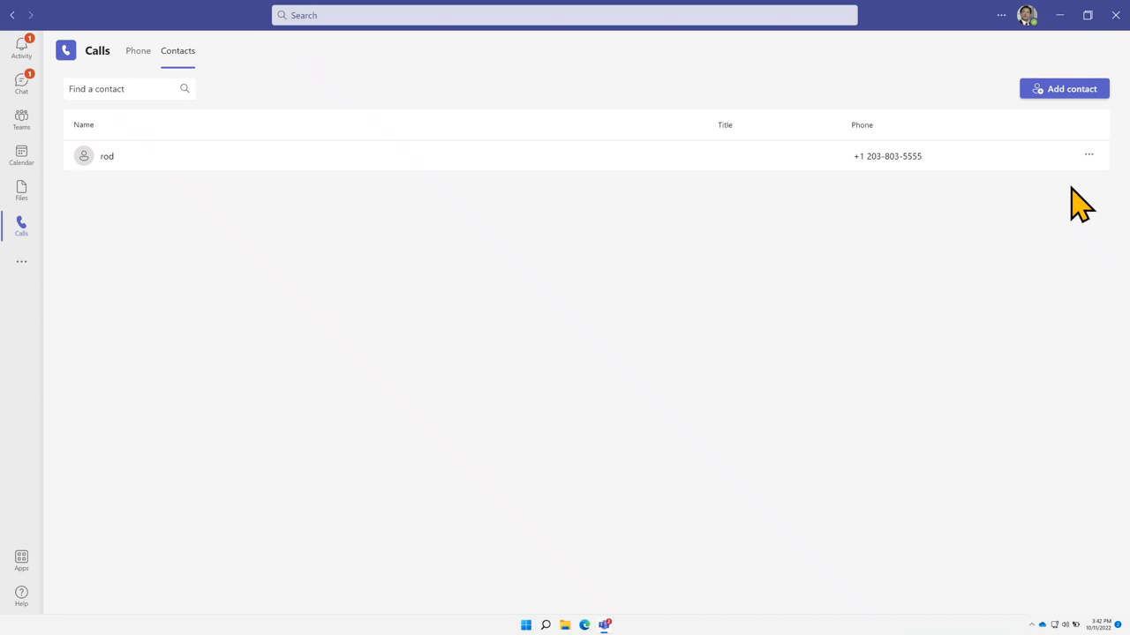
Return to the Phone view and dismiss the speed-dial contact card via the 'Type a name' box
{"action": "left_click", "coordinate": [140, 56]}
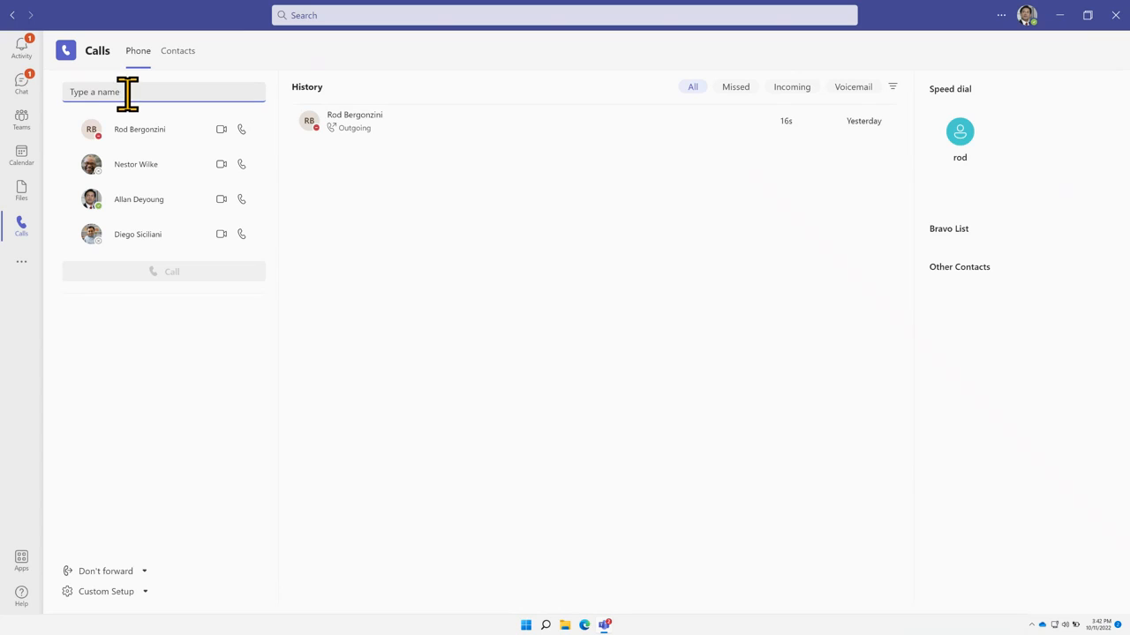
{"action": "mouse_move", "coordinate": [971, 131]}
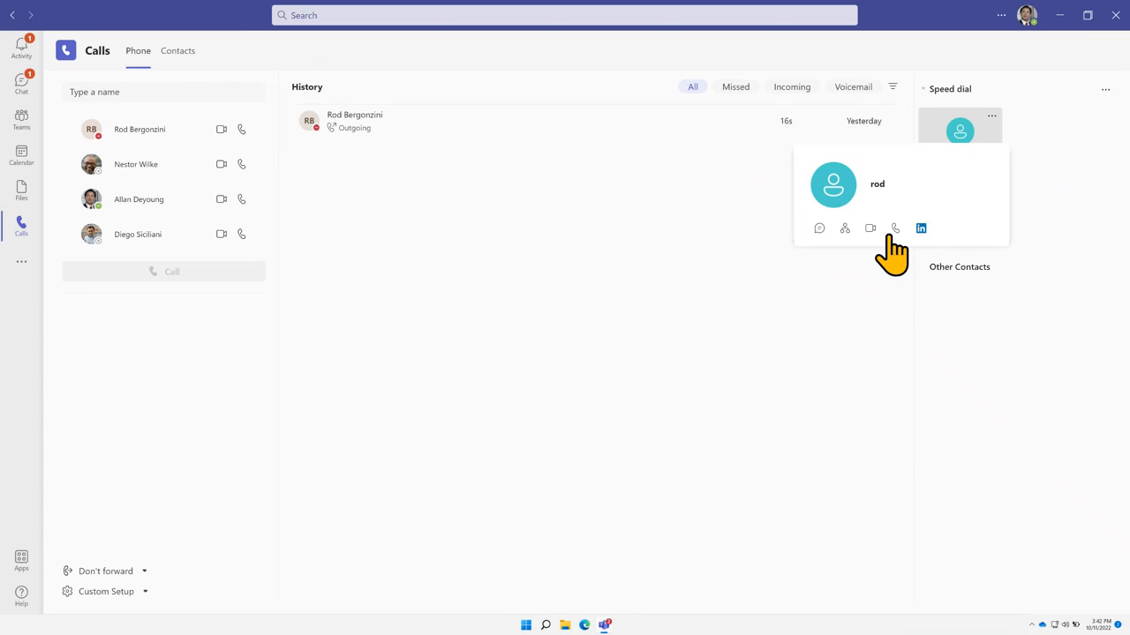
{"action": "left_click", "coordinate": [108, 93]}
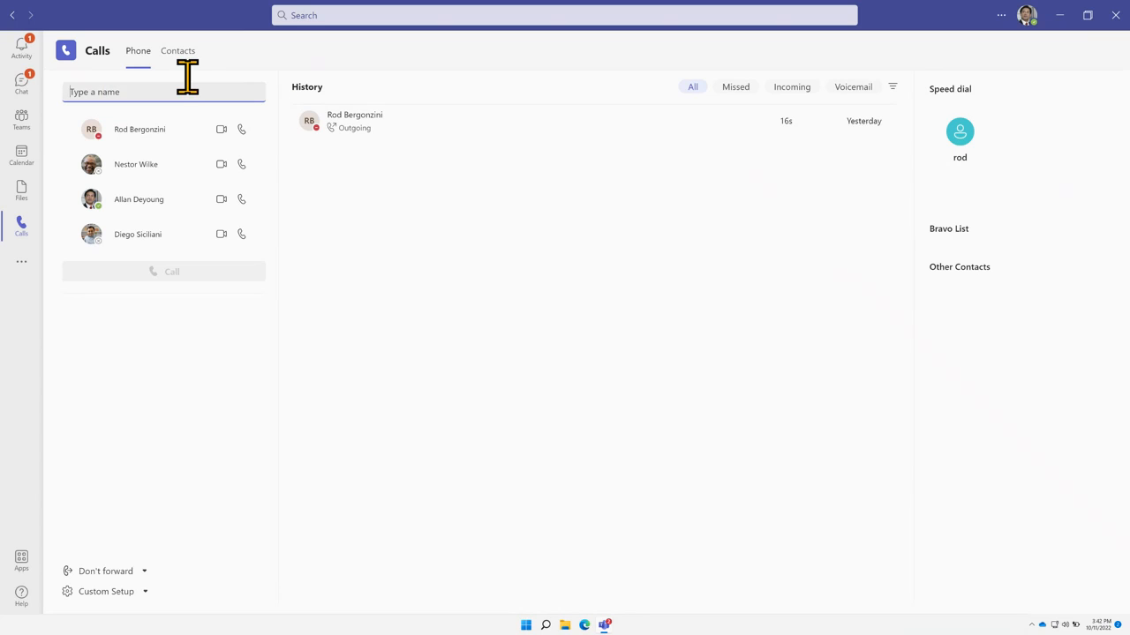
Find the marketing assistant by name in the dial box and start an audio call
{"action": "type", "text": "ale"}
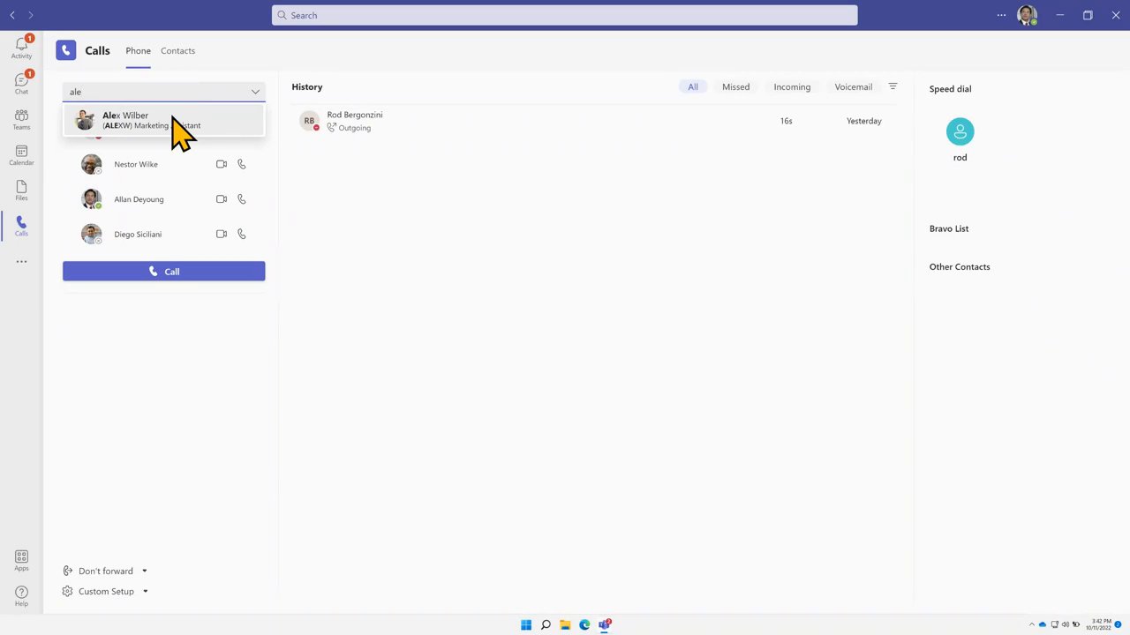
{"action": "left_click", "coordinate": [173, 120]}
{"action": "left_click", "coordinate": [168, 275]}
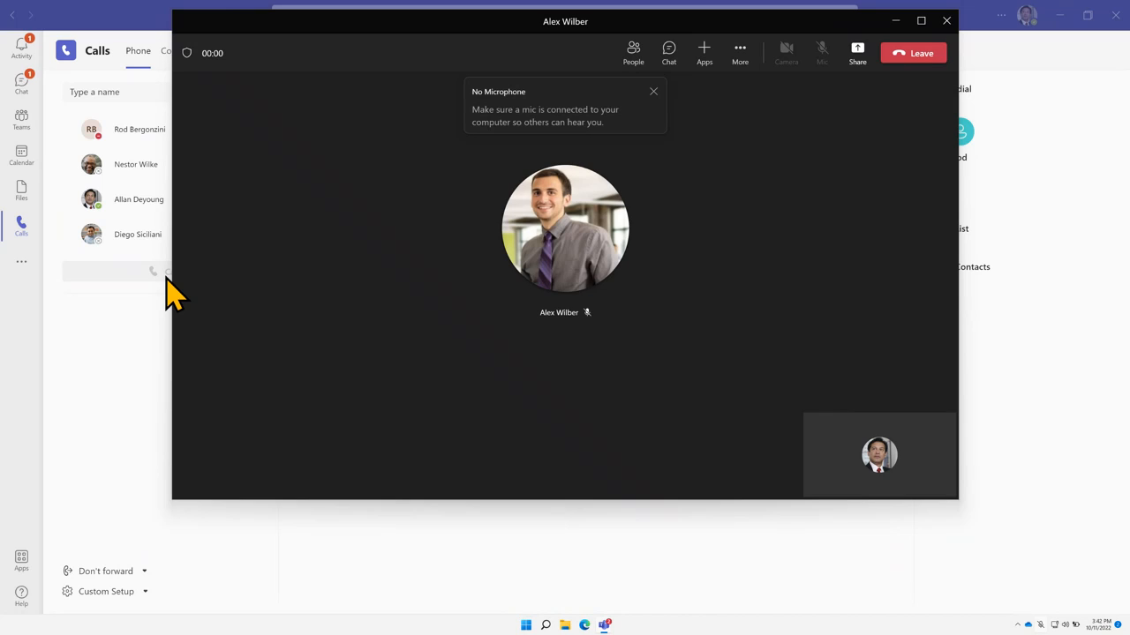
Dismiss the No Microphone notice, maximize the call window, and show the People list
{"action": "left_click", "coordinate": [653, 92]}
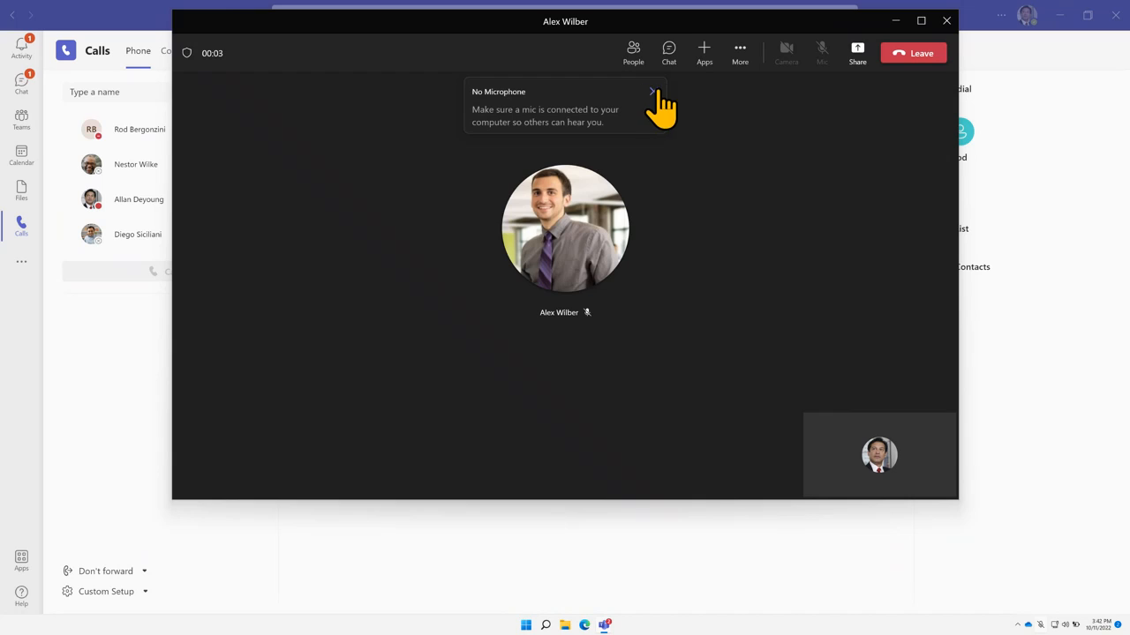
{"action": "double_click", "coordinate": [705, 22]}
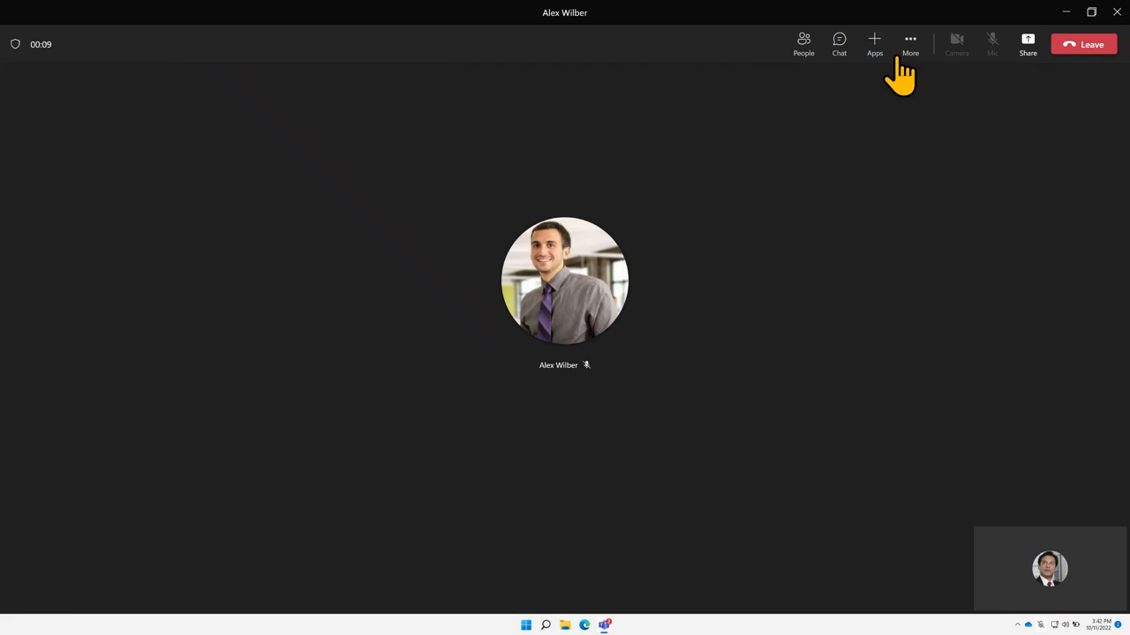
{"action": "left_click", "coordinate": [803, 51]}
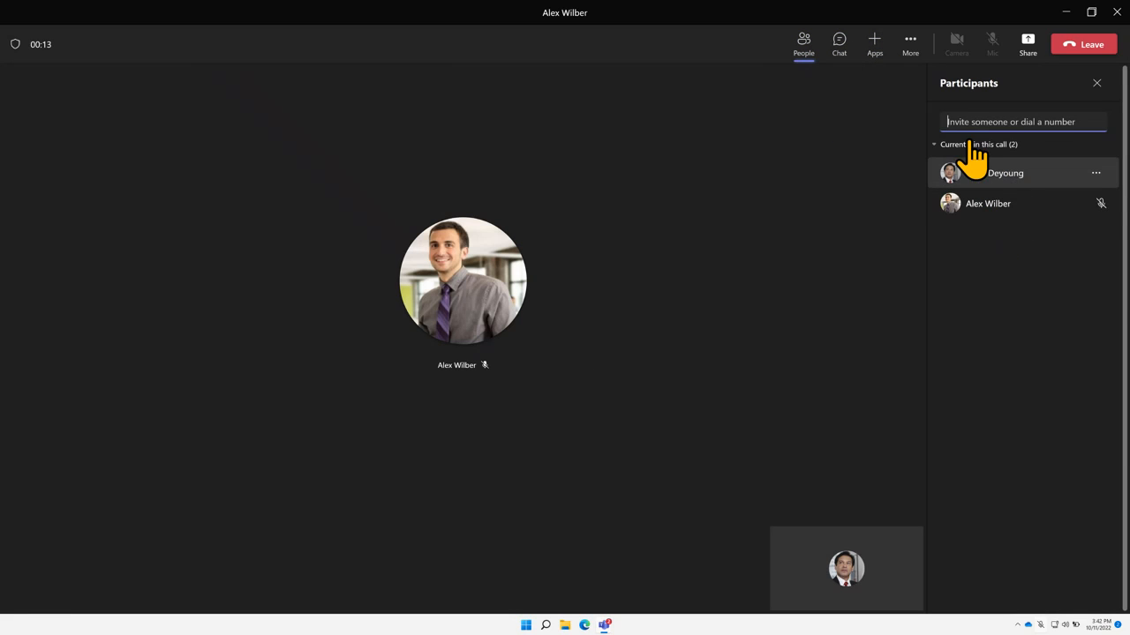
Leave the Participants invite field and open the call chat beside the stage
{"action": "left_click", "coordinate": [996, 121]}
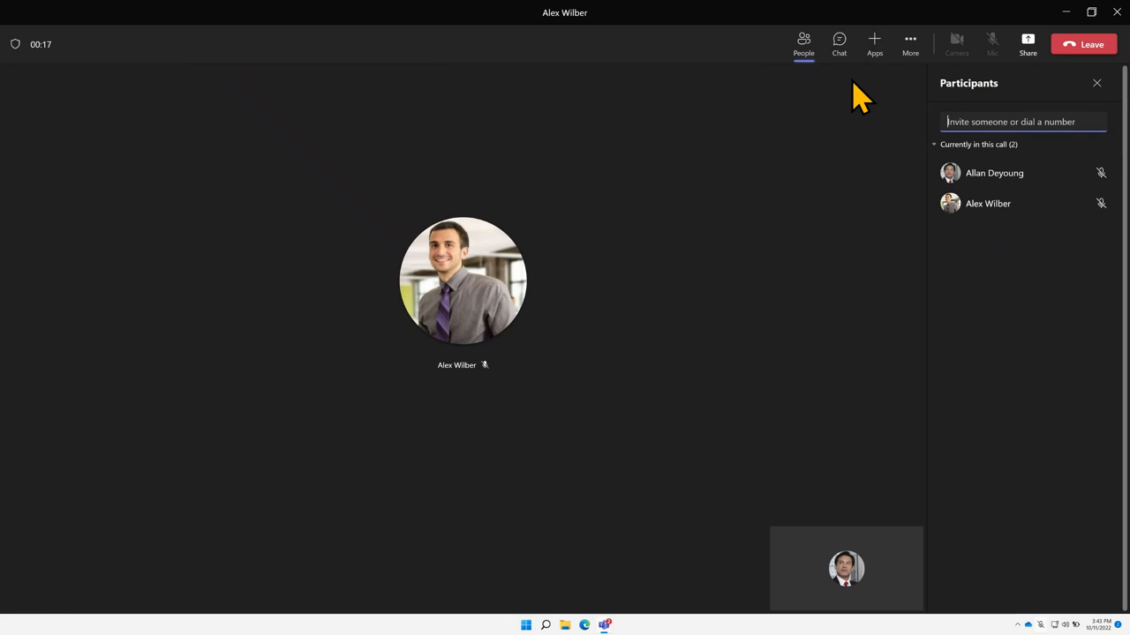
{"action": "left_click", "coordinate": [837, 44]}
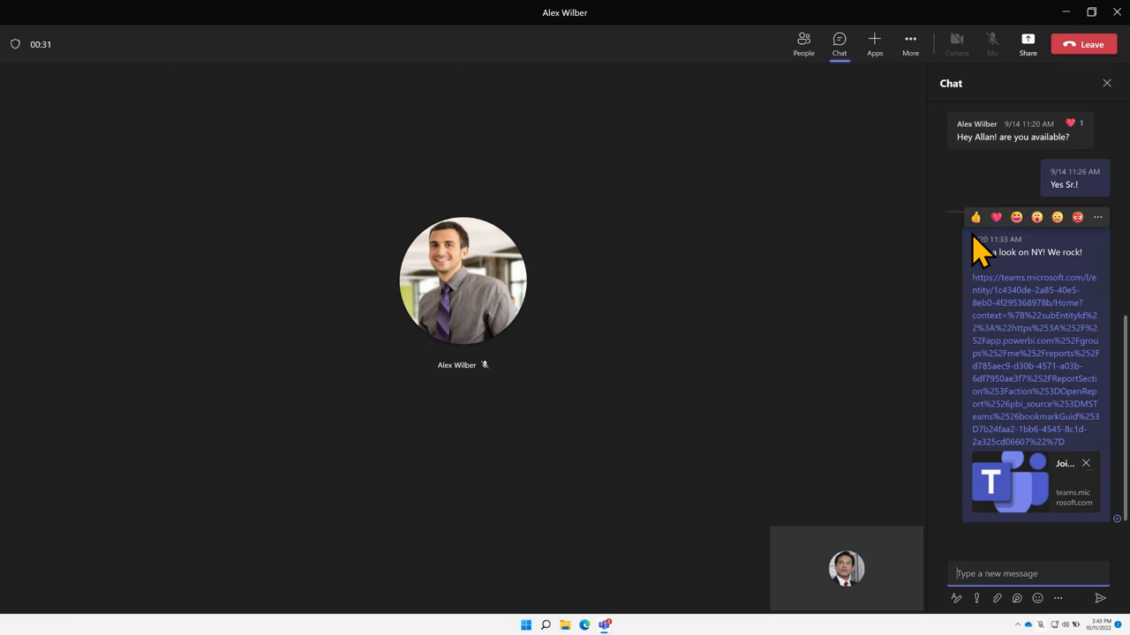
{"action": "left_click_drag", "start_coordinate": [972, 238], "coordinate": [1000, 237]}
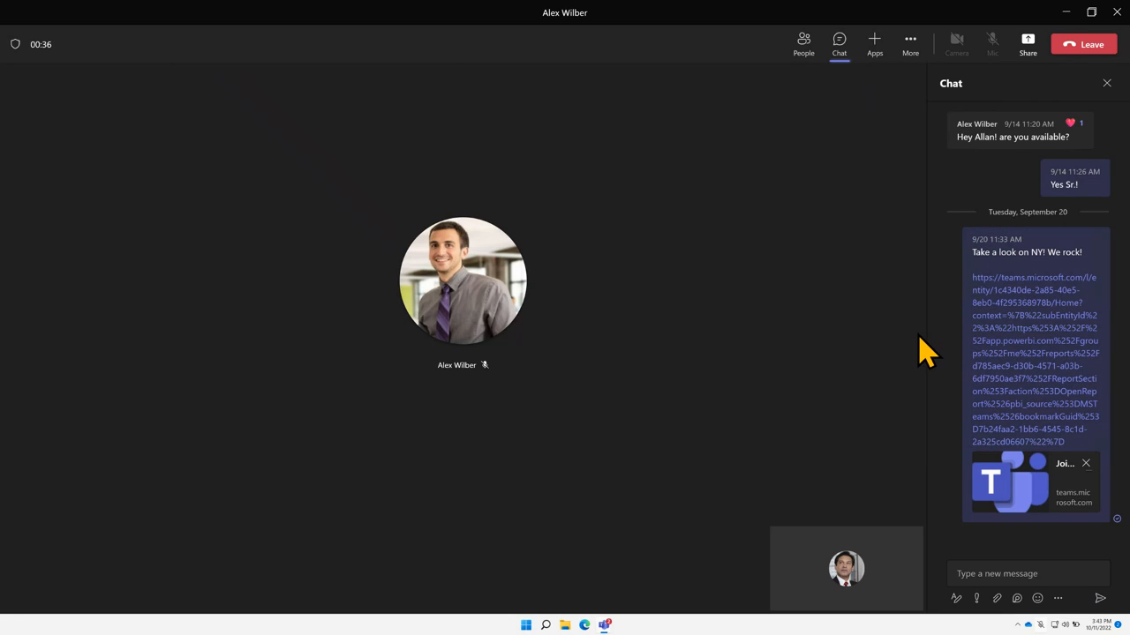
Present the Security Issues deck to the call through PowerPoint Live
{"action": "left_click", "coordinate": [1028, 44]}
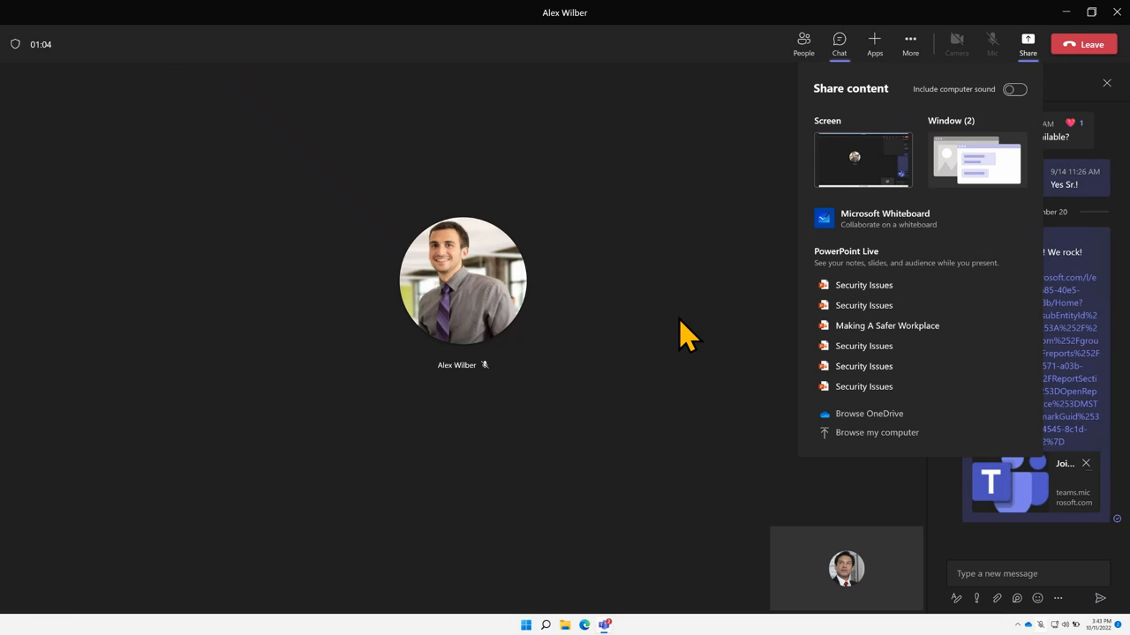
{"action": "left_click", "coordinate": [859, 285]}
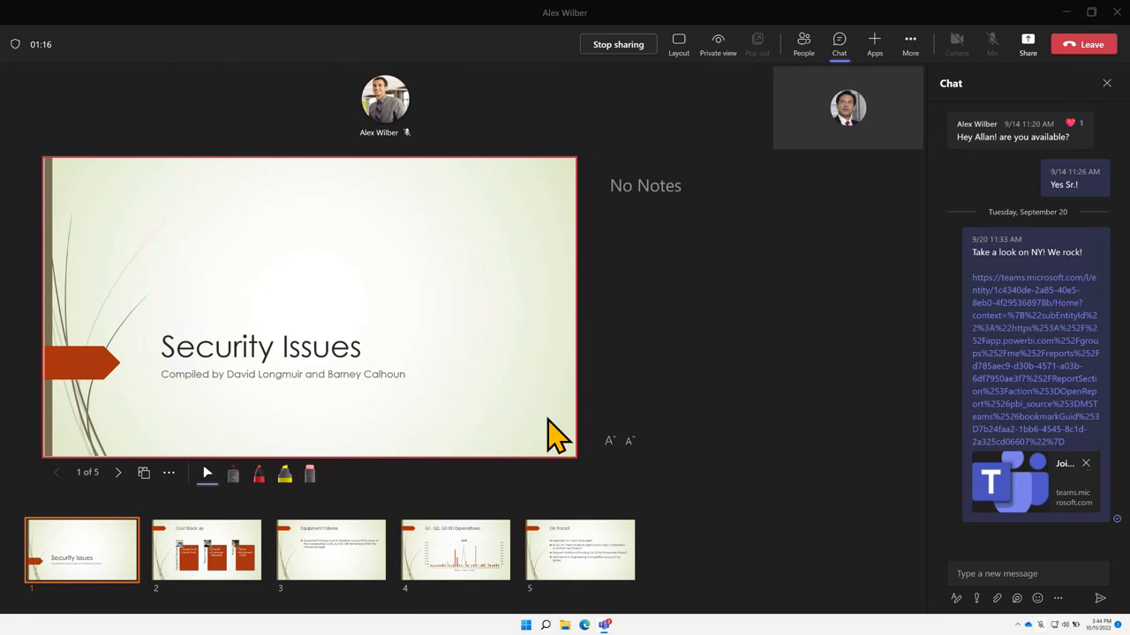
Advance to slides 2 and 3, using the highlighter and laser pointer on Equipment Failures
{"action": "left_click", "coordinate": [227, 549]}
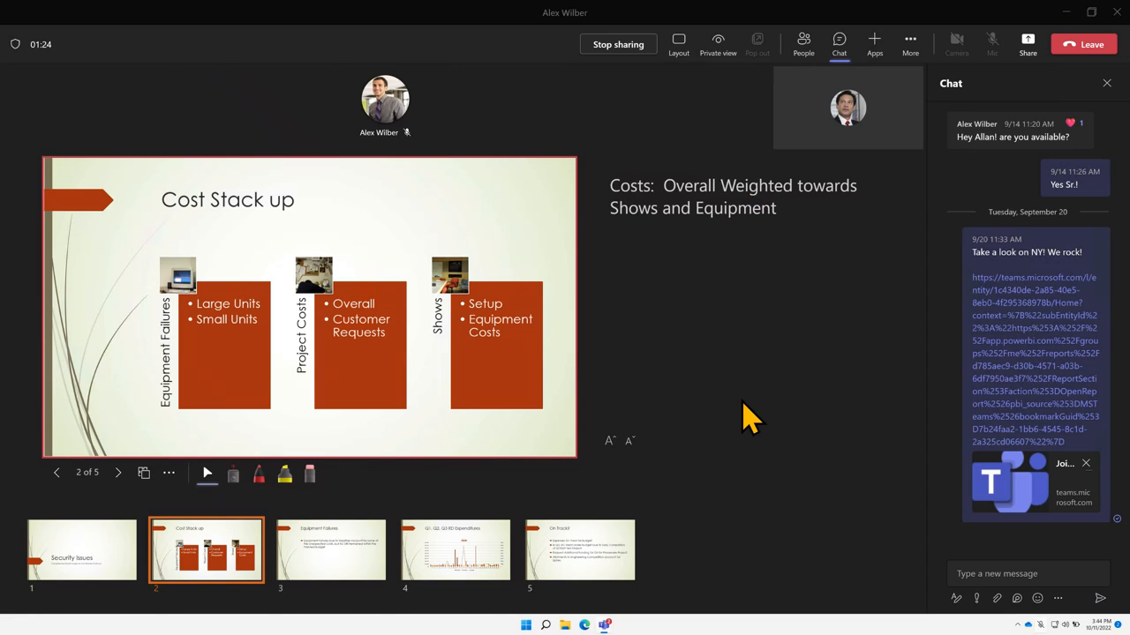
{"action": "left_click", "coordinate": [313, 565]}
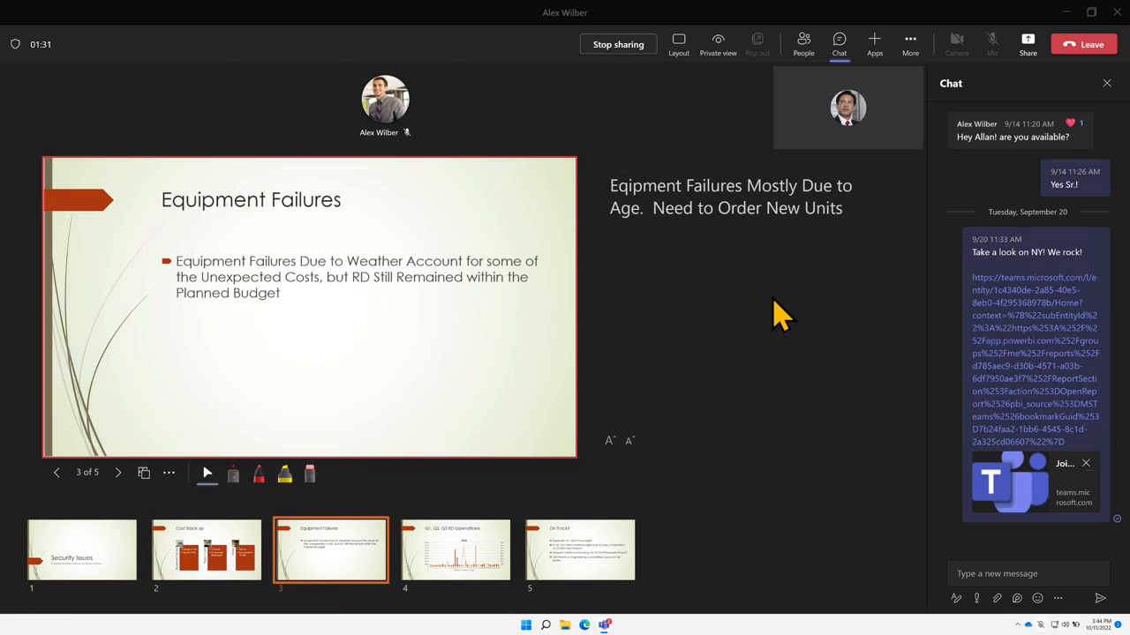
{"action": "left_click", "coordinate": [286, 481]}
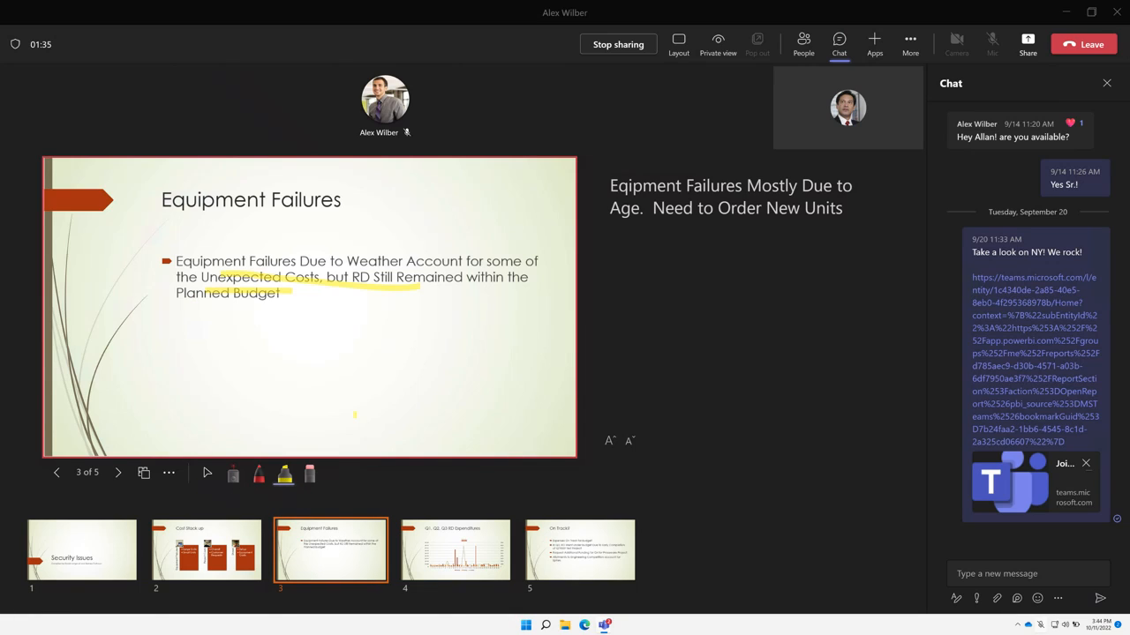
{"action": "left_click", "coordinate": [237, 477]}
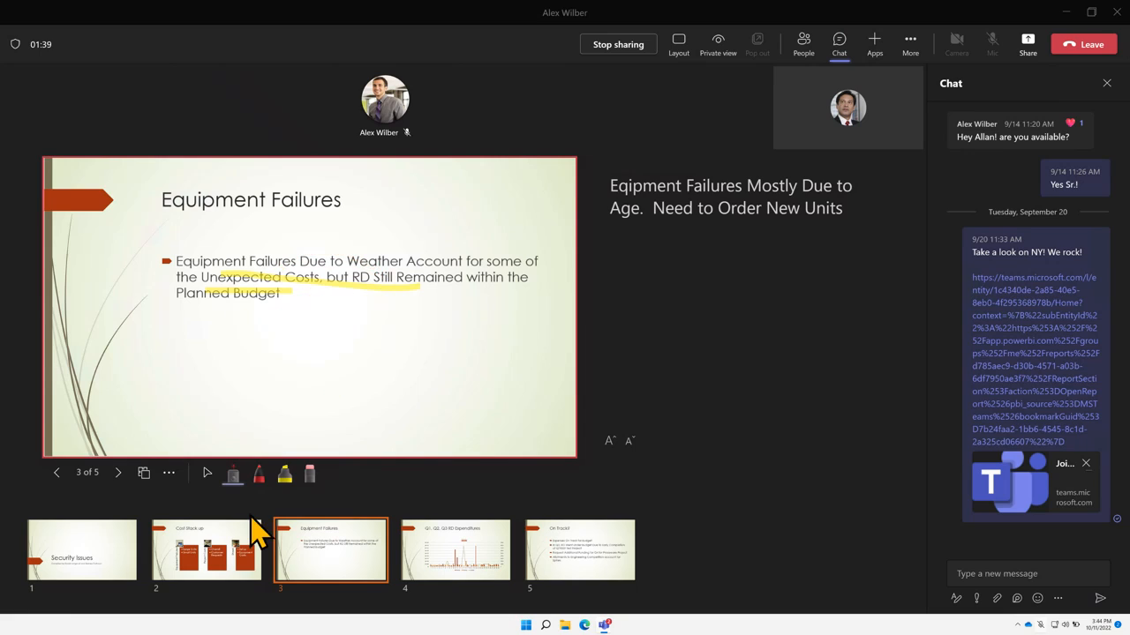
Return to slide 2, Cost Stack up, and reopen the Share options
{"action": "left_click", "coordinate": [241, 545]}
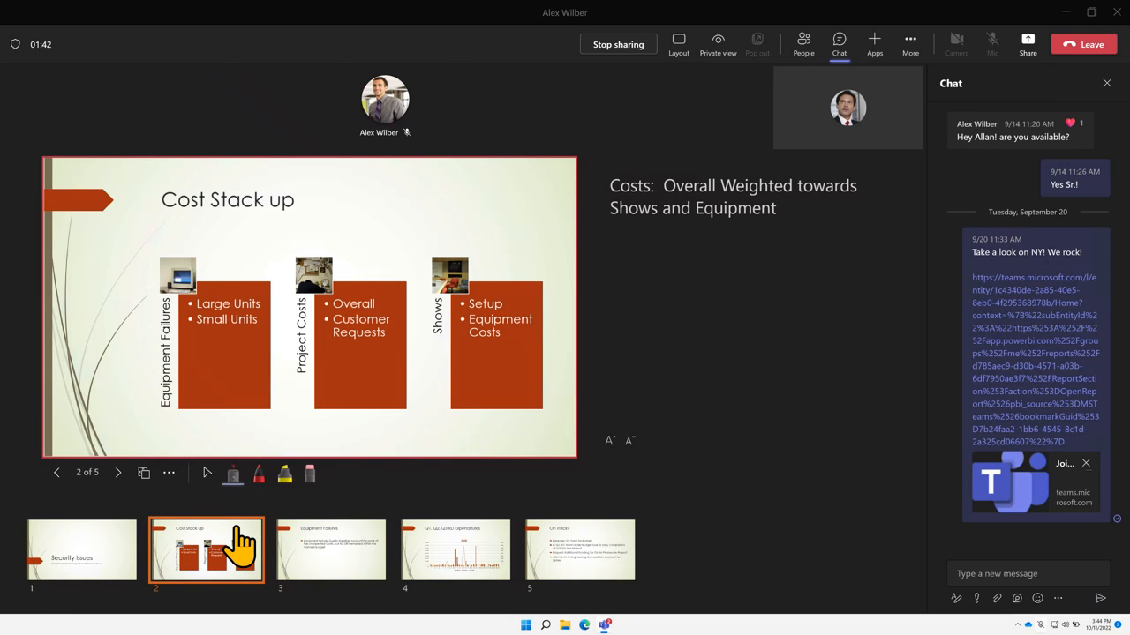
{"action": "mouse_move", "coordinate": [958, 115]}
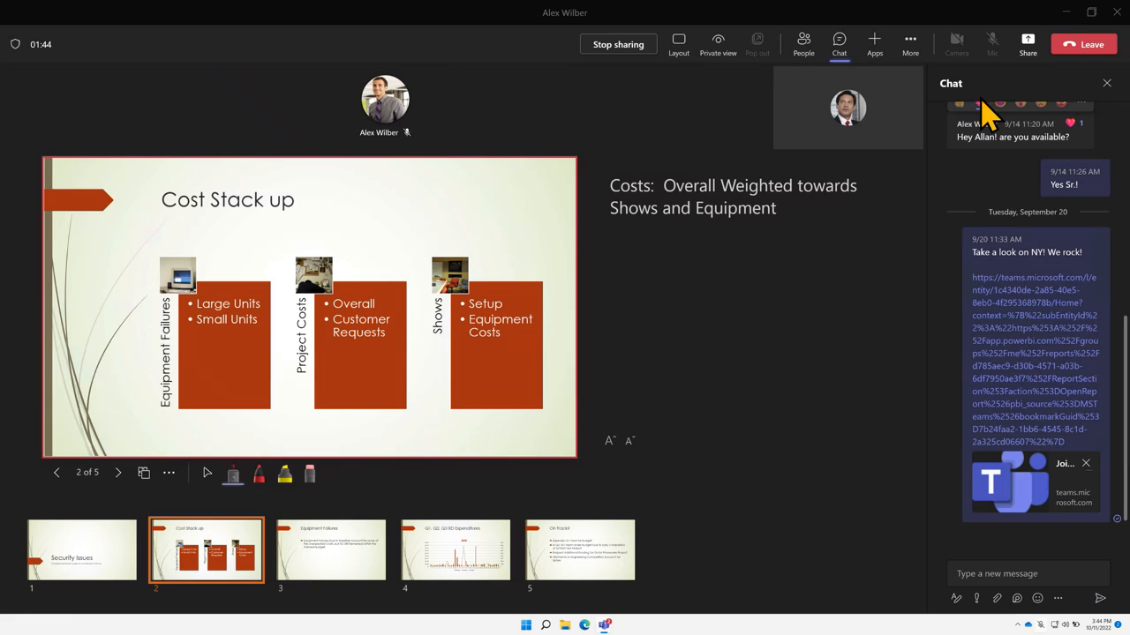
{"action": "left_click", "coordinate": [1029, 60]}
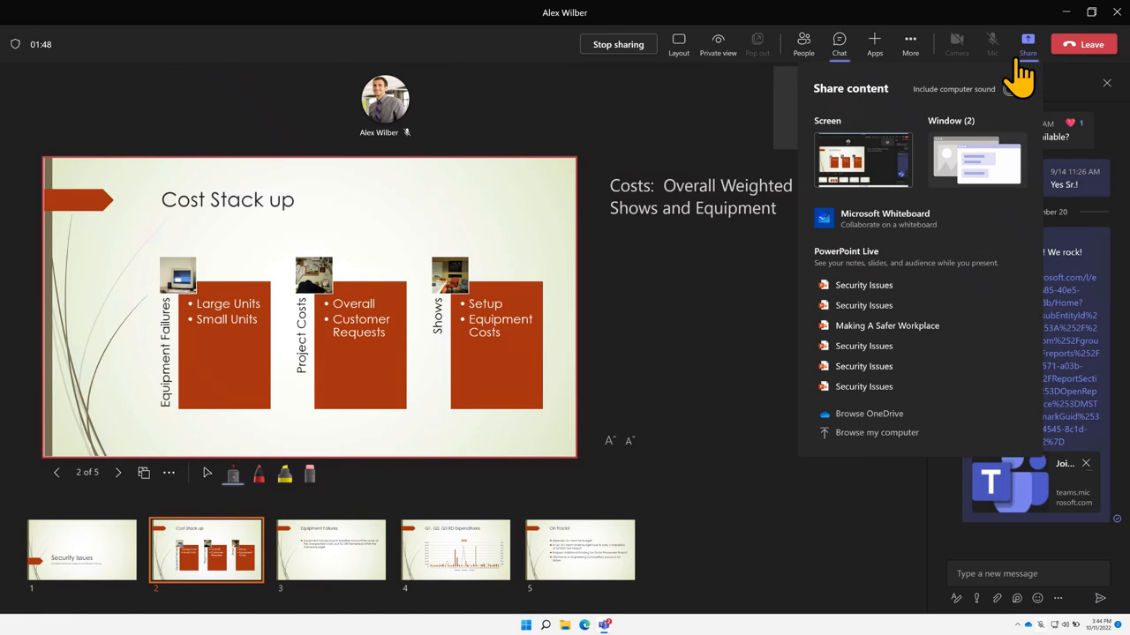
Close the call chat panel to enlarge the stage
{"action": "left_click", "coordinate": [911, 44]}
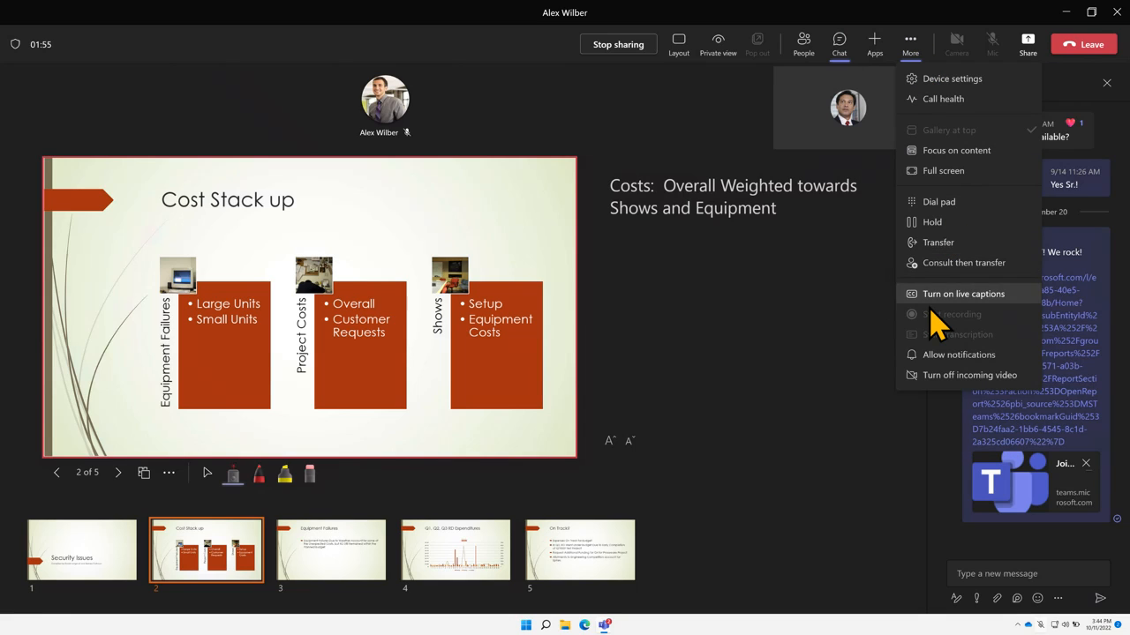
{"action": "left_click", "coordinate": [1107, 84]}
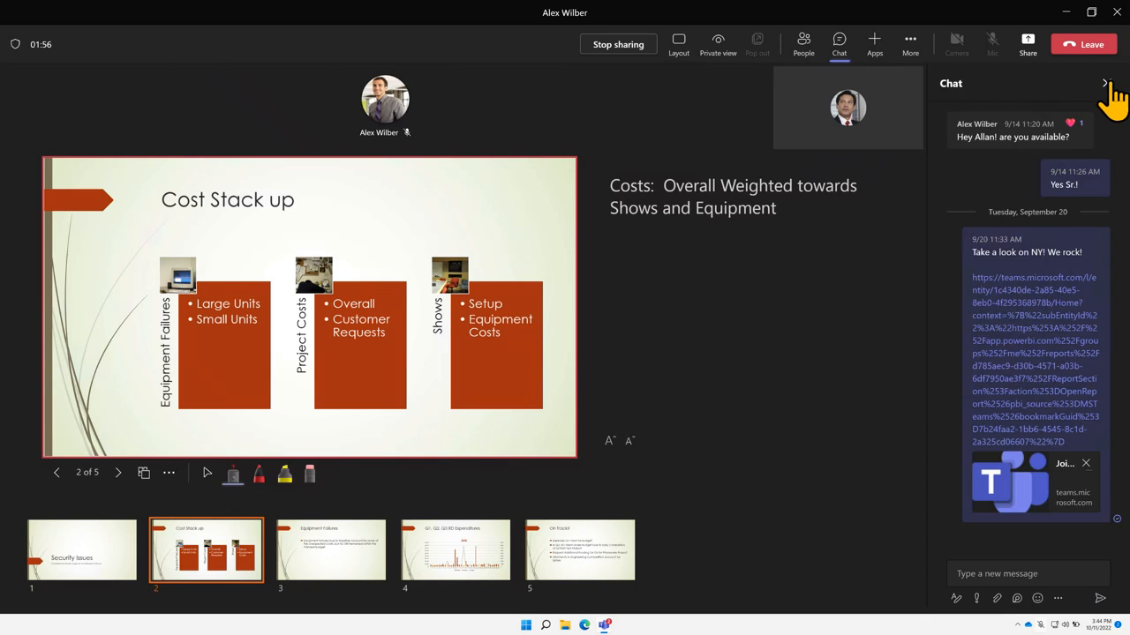
{"action": "left_click", "coordinate": [1107, 83]}
Stop presenting the Security Issues deck for everyone, confirming Stop presenting
{"action": "left_click", "coordinate": [915, 46]}
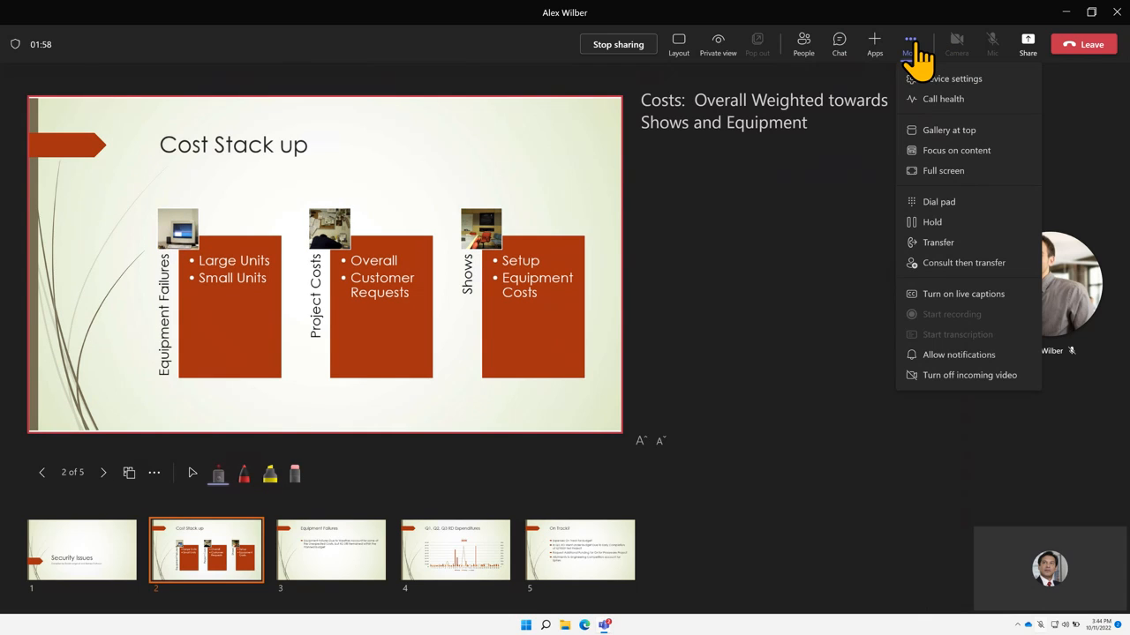
{"action": "left_click", "coordinate": [623, 46]}
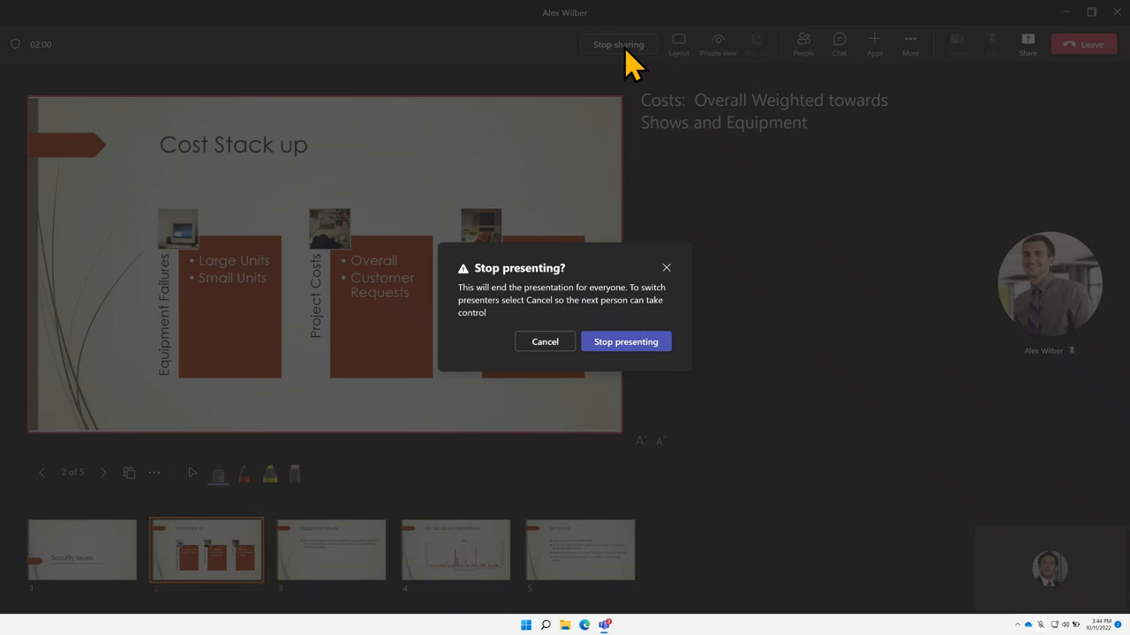
{"action": "left_click", "coordinate": [628, 345]}
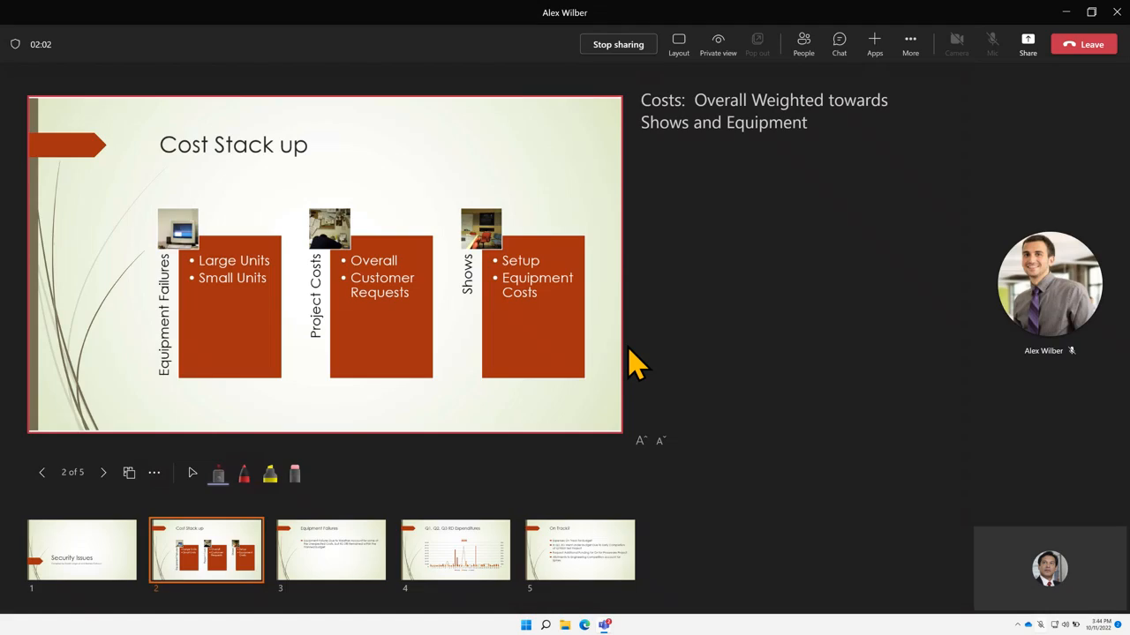
{"action": "left_click", "coordinate": [911, 45]}
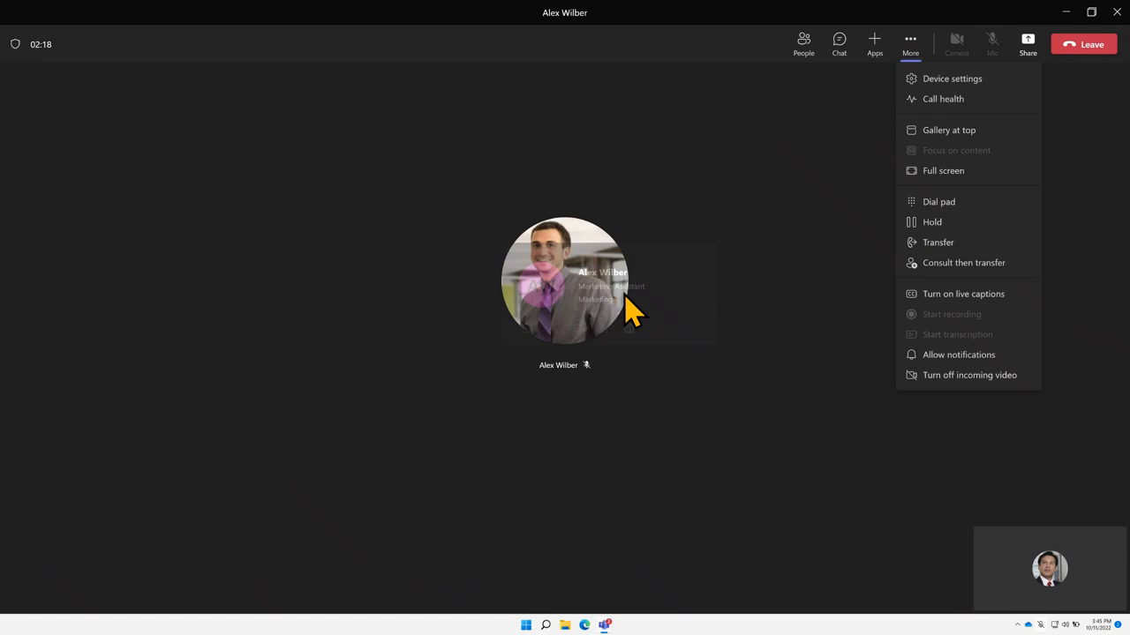
{"action": "left_click", "coordinate": [625, 295]}
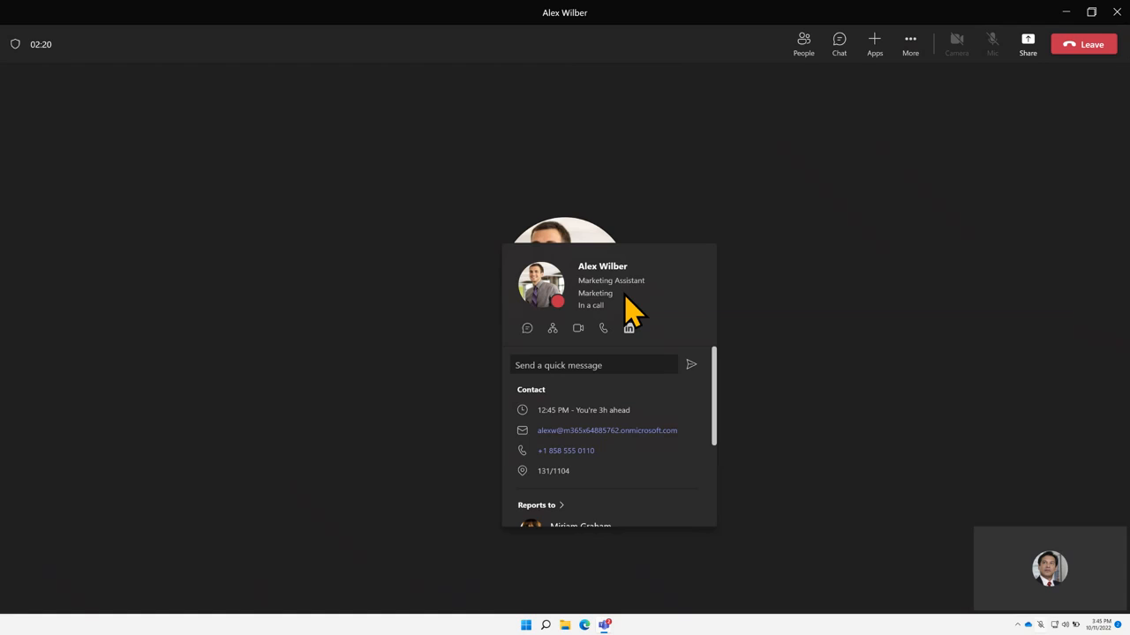
{"action": "left_click", "coordinate": [909, 46]}
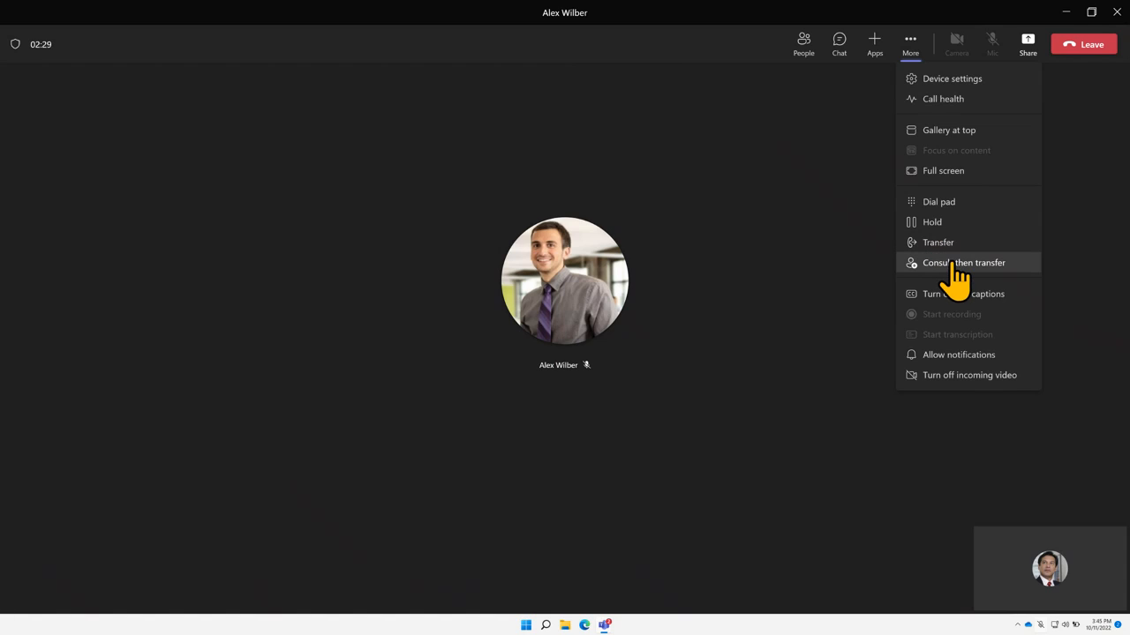
Put the call on hold via Consult then transfer and open a consult chat with the marketing manager
{"action": "left_click", "coordinate": [928, 263]}
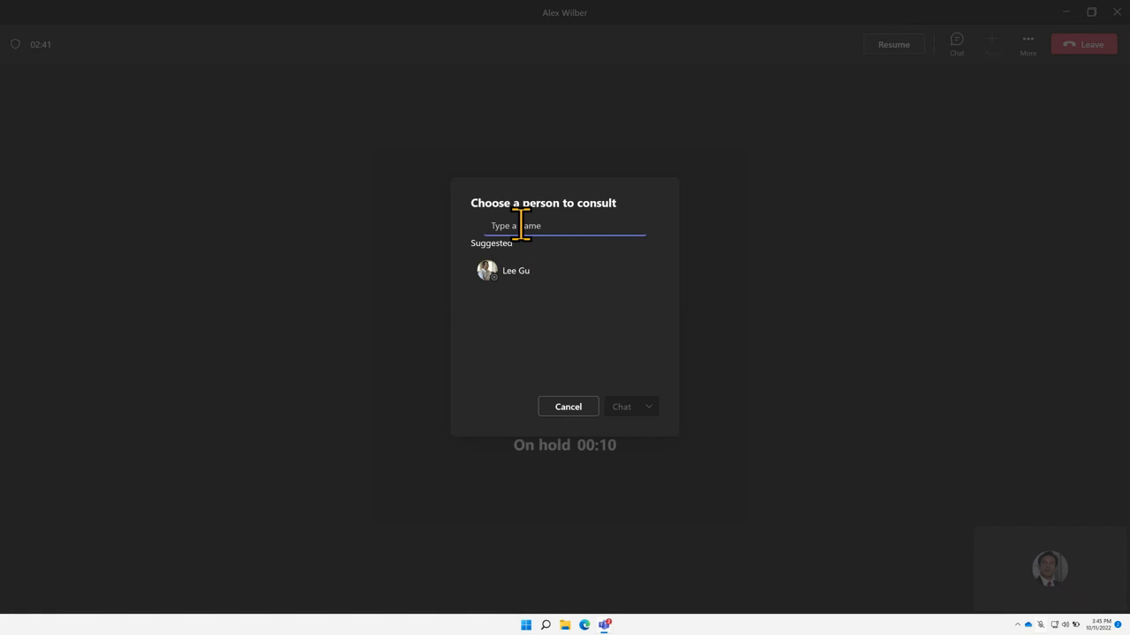
{"action": "type", "text": "megan"}
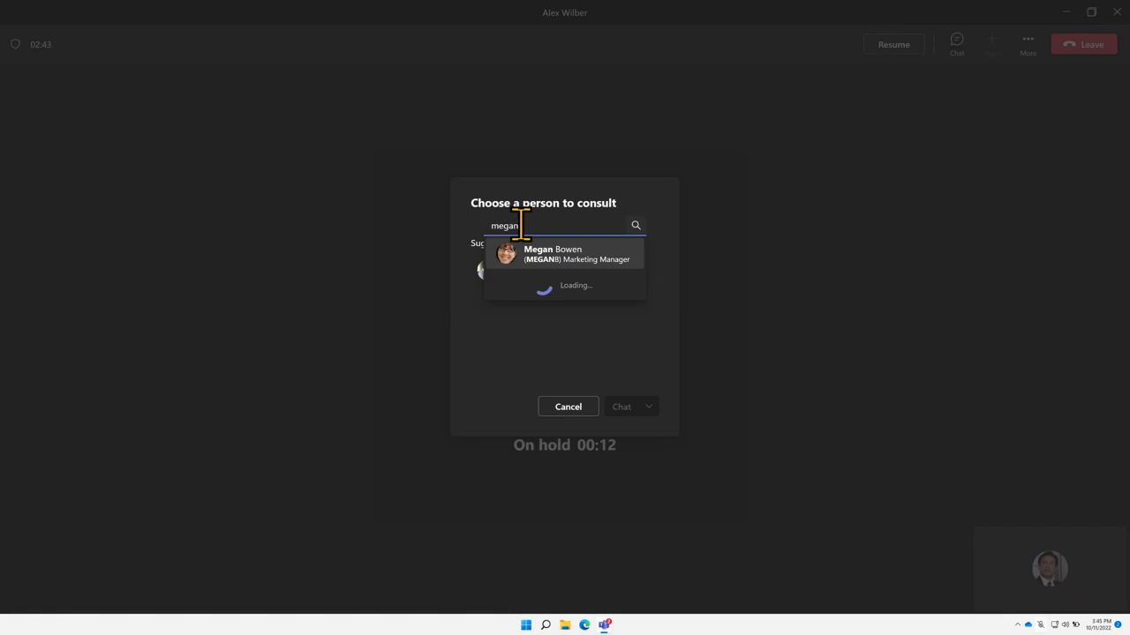
{"action": "left_click", "coordinate": [542, 255]}
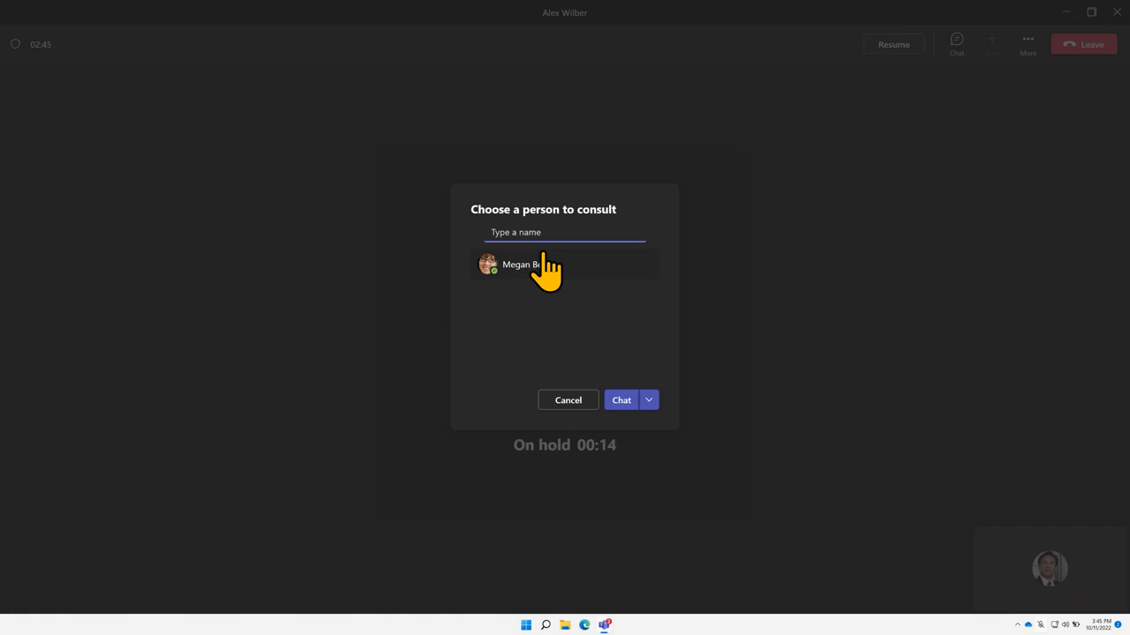
{"action": "left_click", "coordinate": [622, 401]}
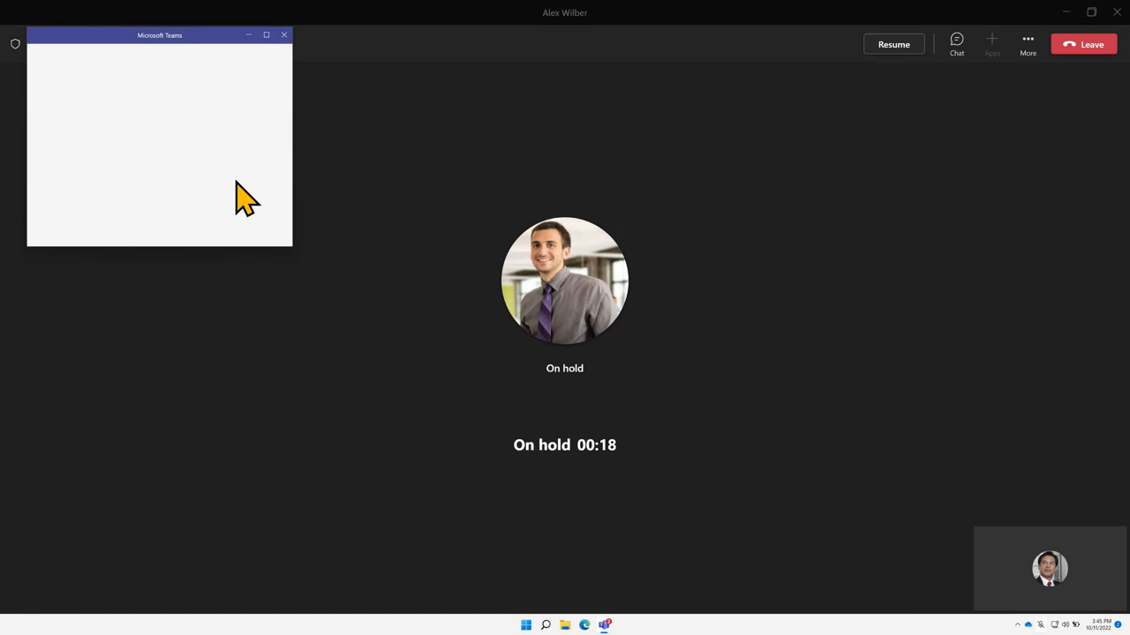
From the held call, send the colleague the chat question 'Are you free to take a call with...'
{"action": "left_click", "coordinate": [297, 264]}
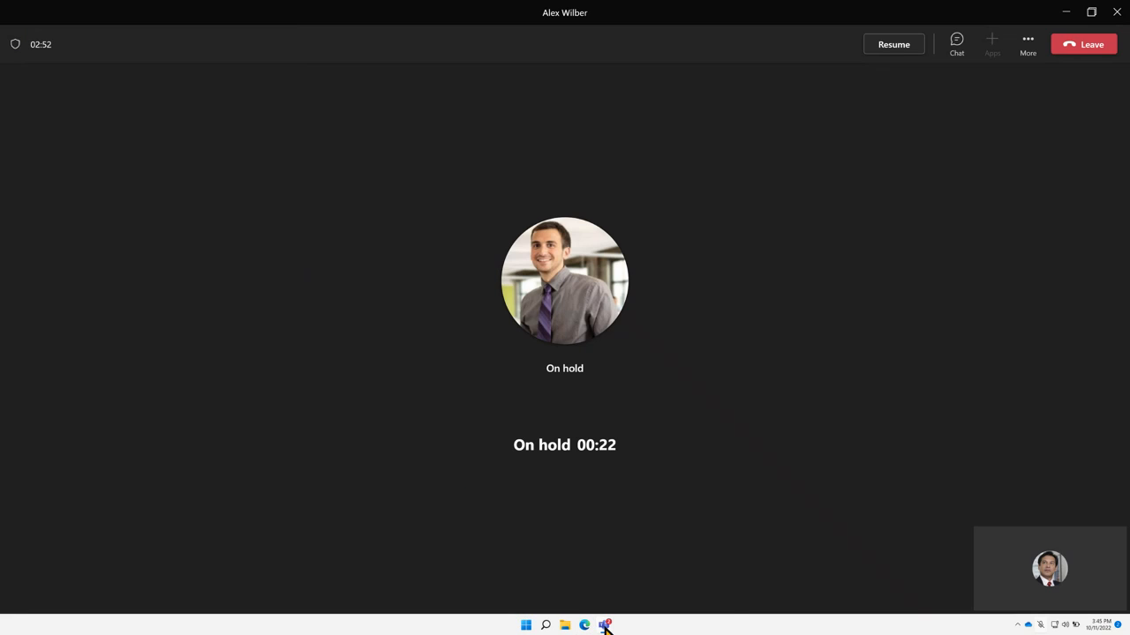
{"action": "mouse_move", "coordinate": [606, 625]}
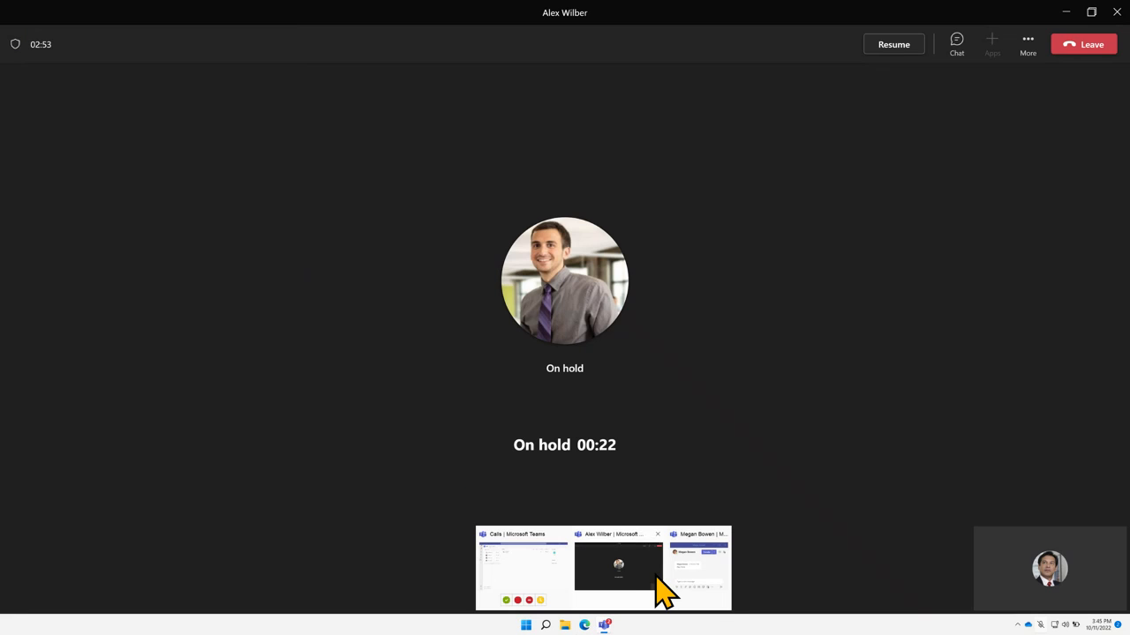
{"action": "left_click", "coordinate": [702, 570]}
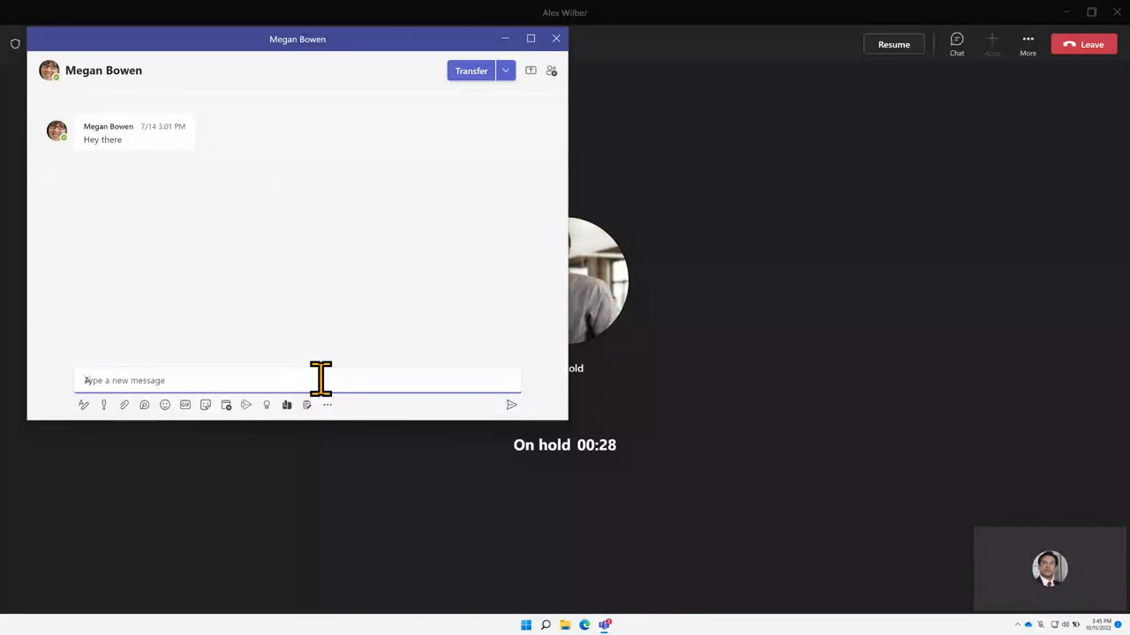
{"action": "type", "text": "Are you free to take a cal"}
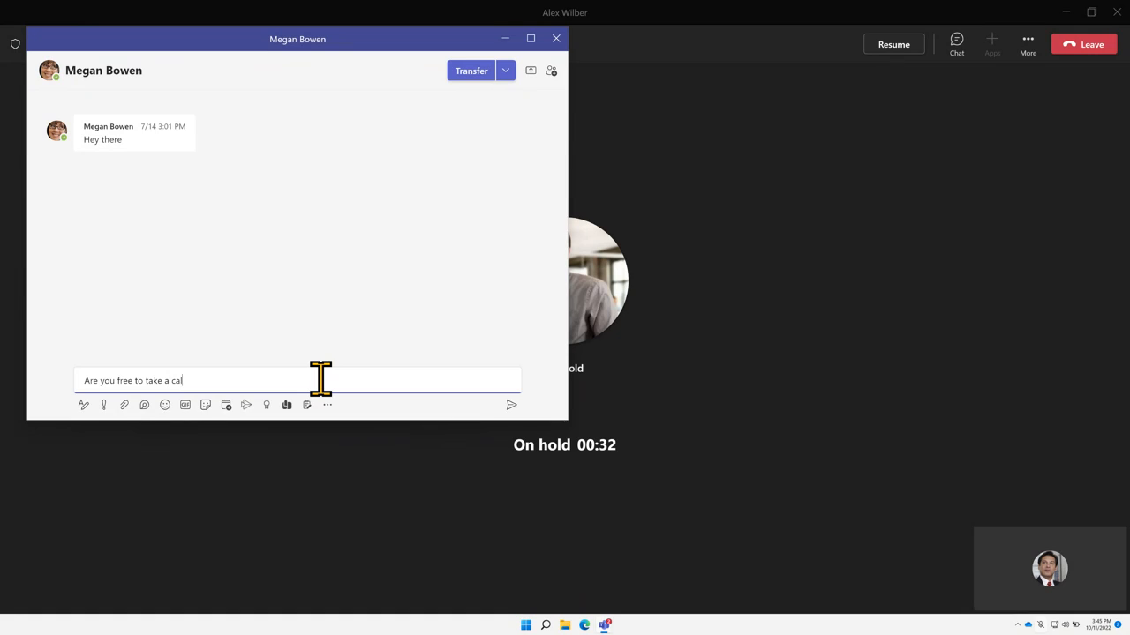
{"action": "type", "text": "l withA"}
{"action": "left_click", "coordinate": [511, 405]}
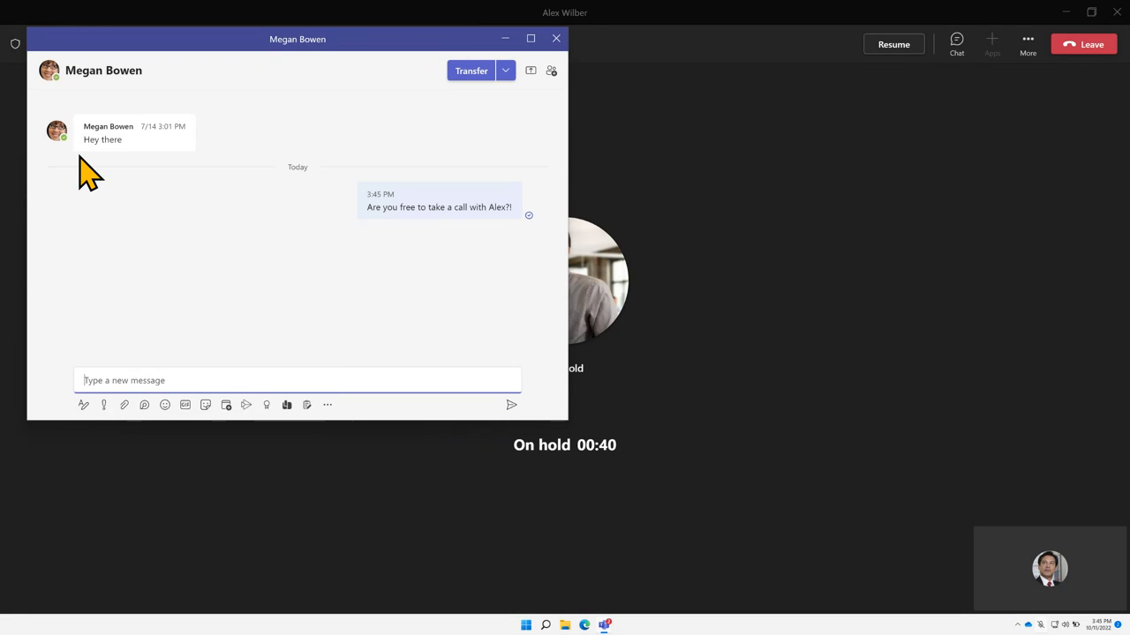
Close the contact card and heart the colleague's reply 'Most definitely, I'm available'
{"action": "mouse_move", "coordinate": [61, 144]}
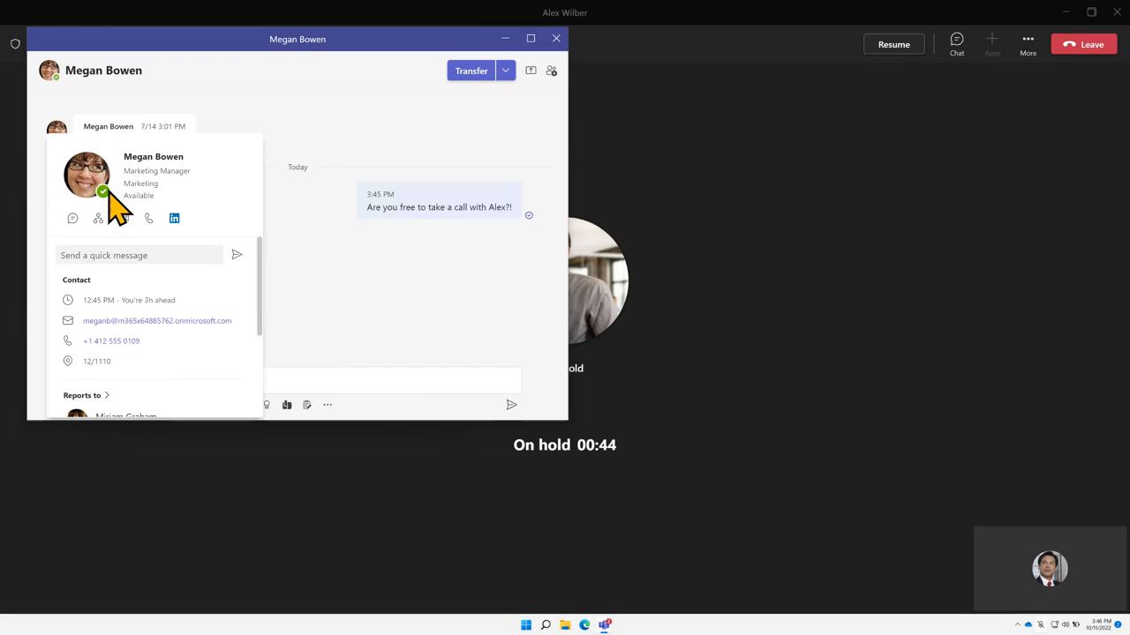
{"action": "left_click", "coordinate": [353, 320]}
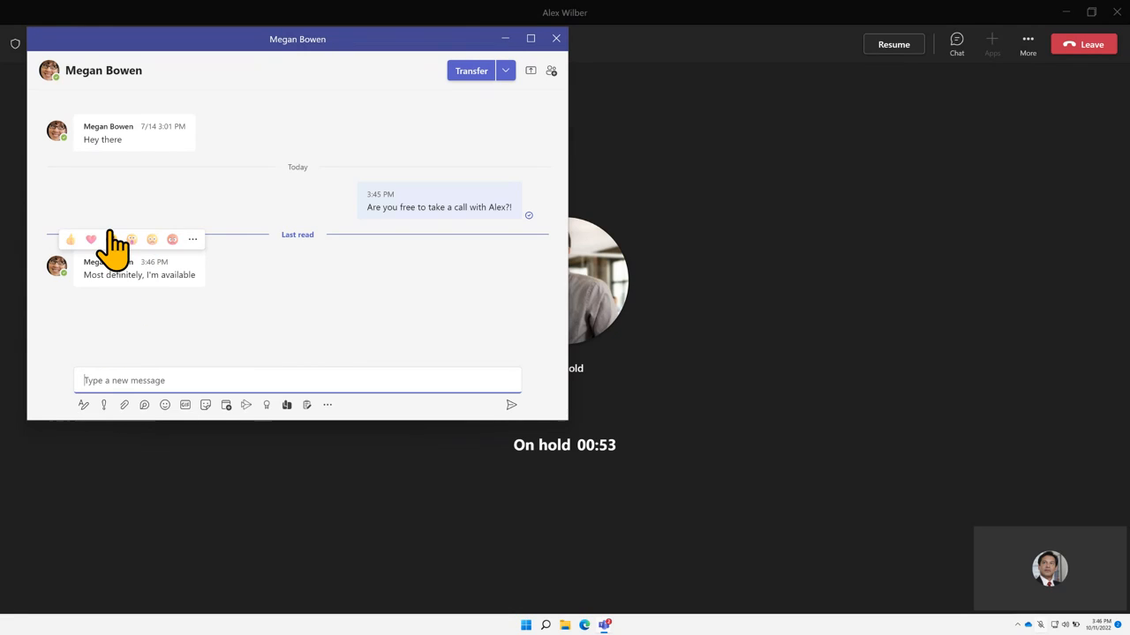
{"action": "mouse_move", "coordinate": [97, 258]}
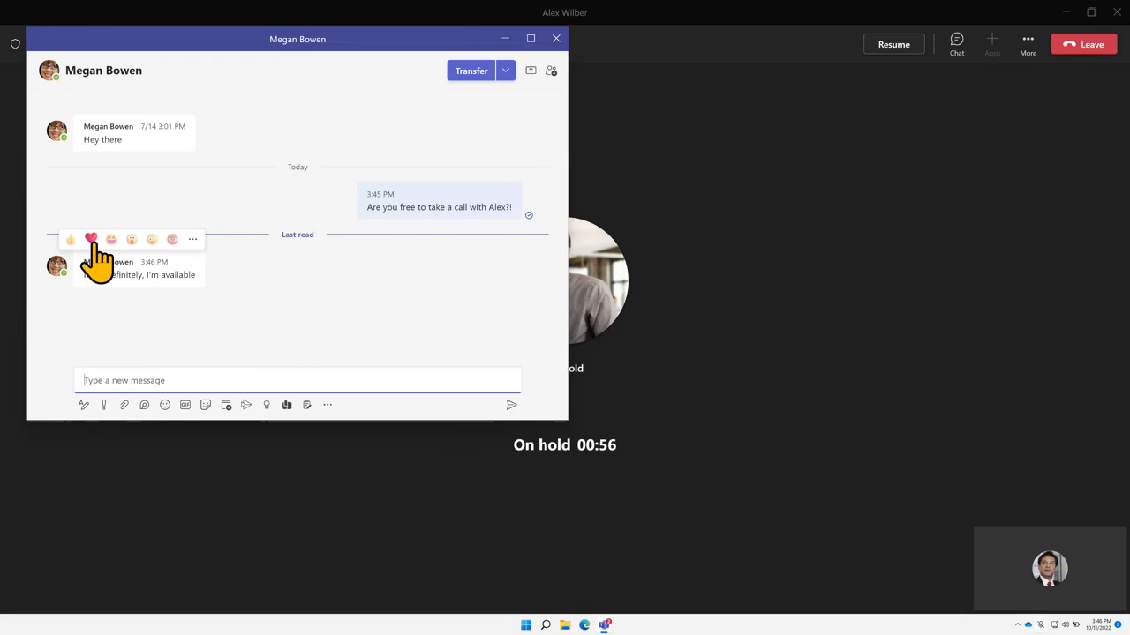
{"action": "left_click", "coordinate": [91, 239]}
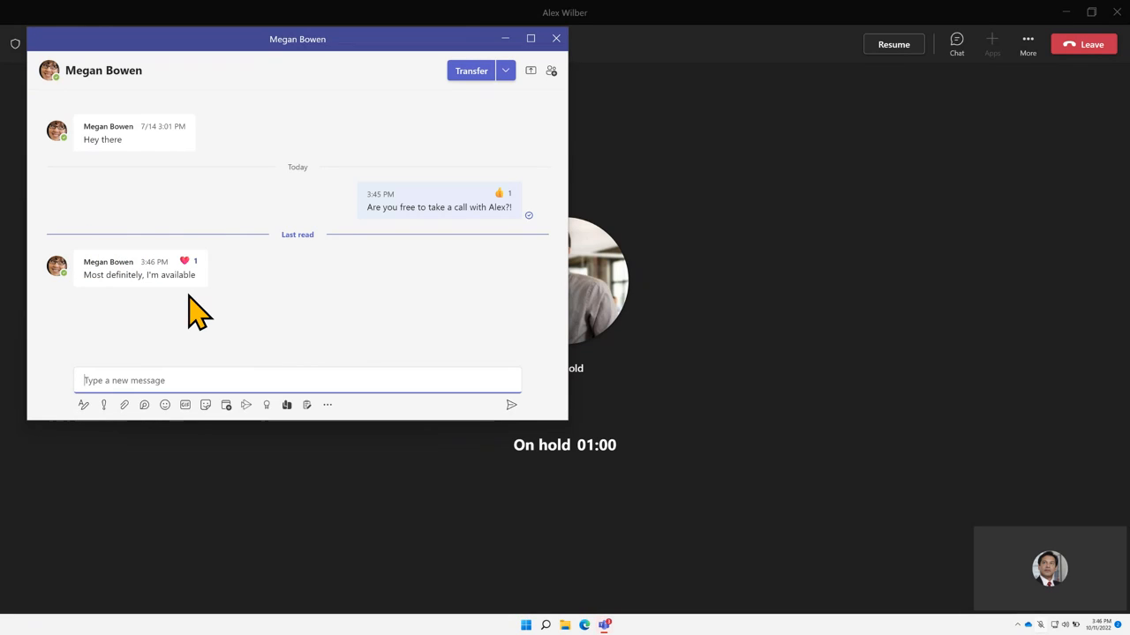
Transfer the held call to the colleague and close their chat pop-out window
{"action": "left_click", "coordinate": [471, 72]}
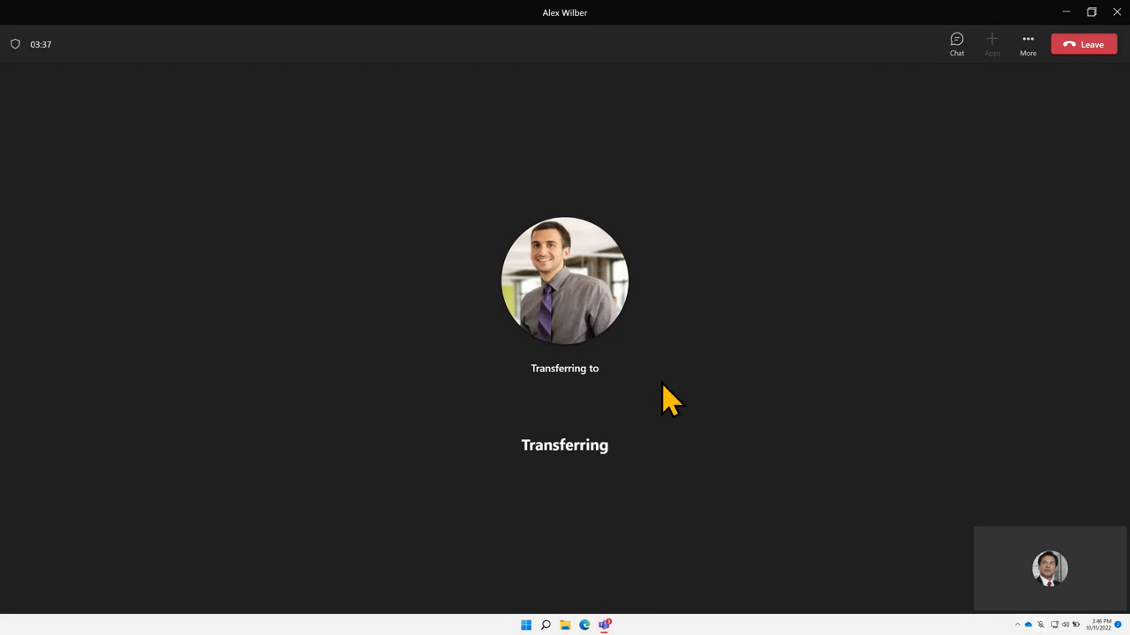
{"action": "mouse_move", "coordinate": [608, 231]}
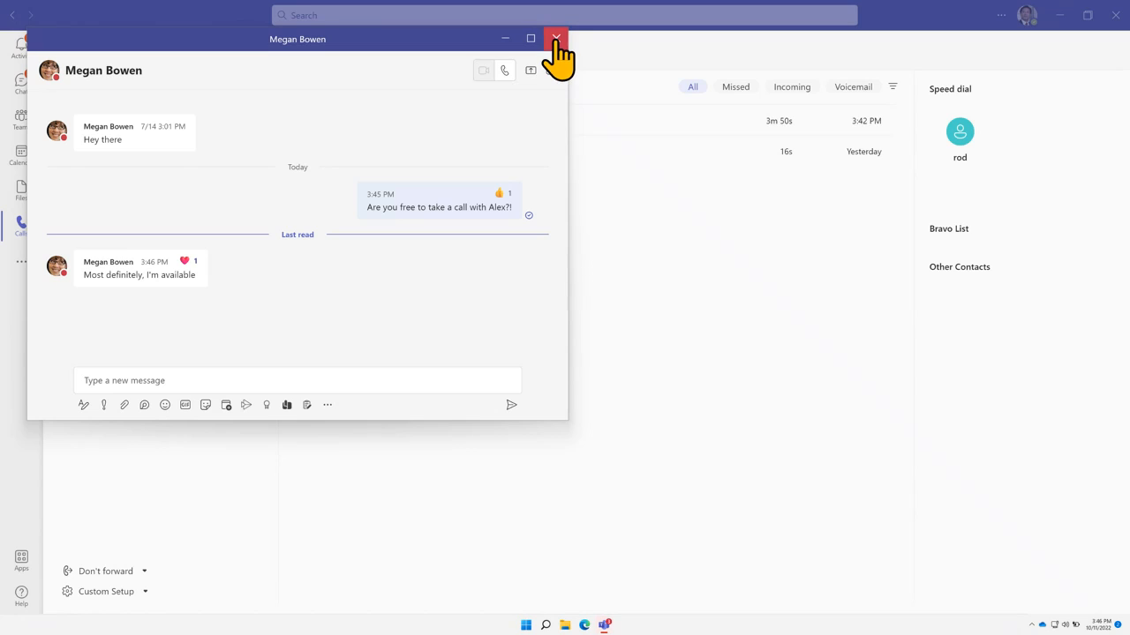
{"action": "left_click", "coordinate": [556, 39]}
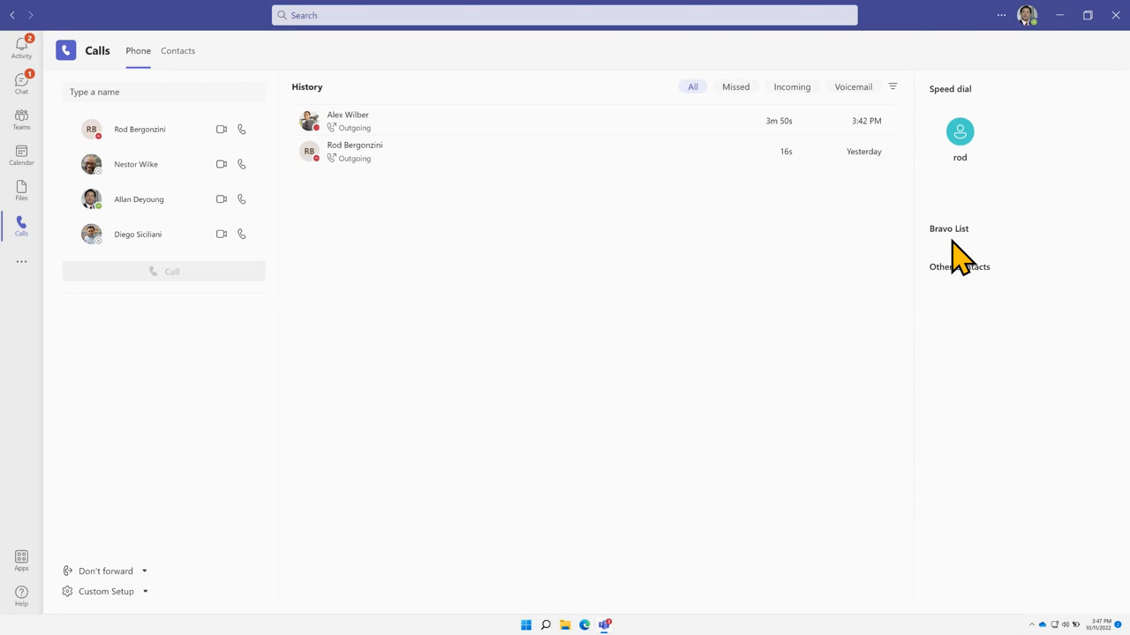
Switch the Chat list to Contacts and create a new contact group named Sales
{"action": "left_click", "coordinate": [19, 87]}
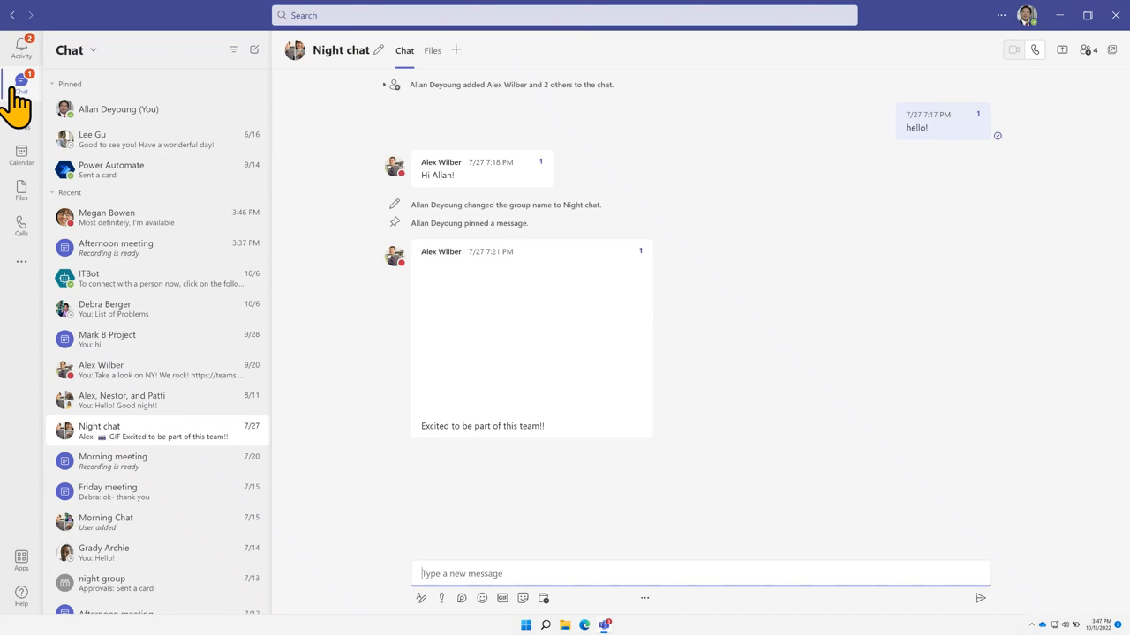
{"action": "left_click", "coordinate": [91, 51]}
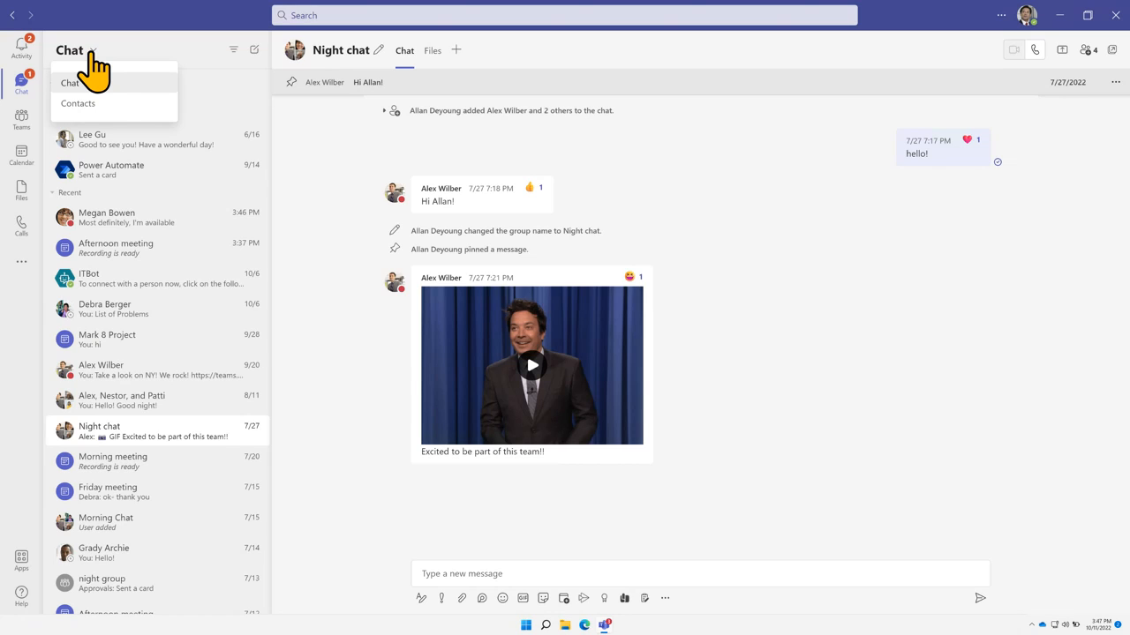
{"action": "left_click", "coordinate": [88, 103]}
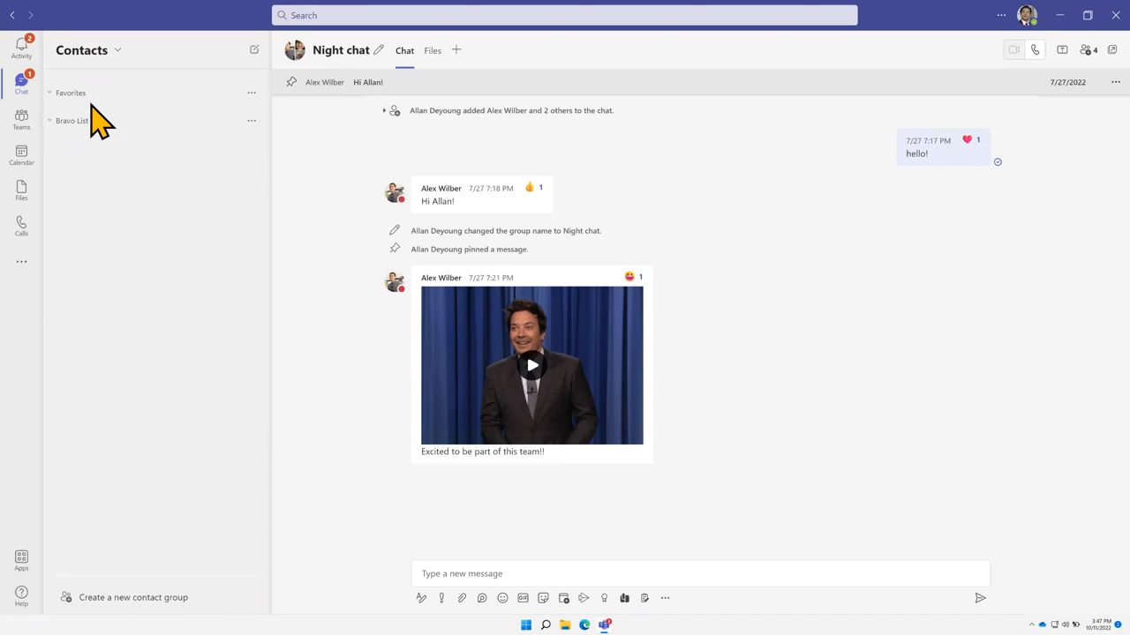
{"action": "left_click", "coordinate": [99, 599]}
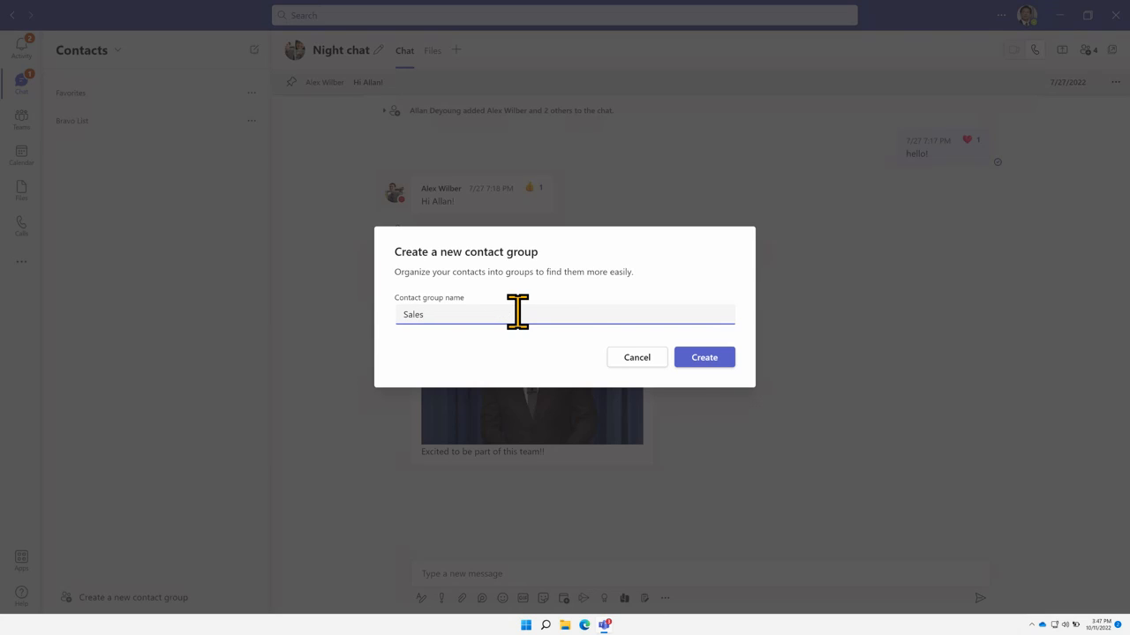
{"action": "left_click", "coordinate": [693, 357]}
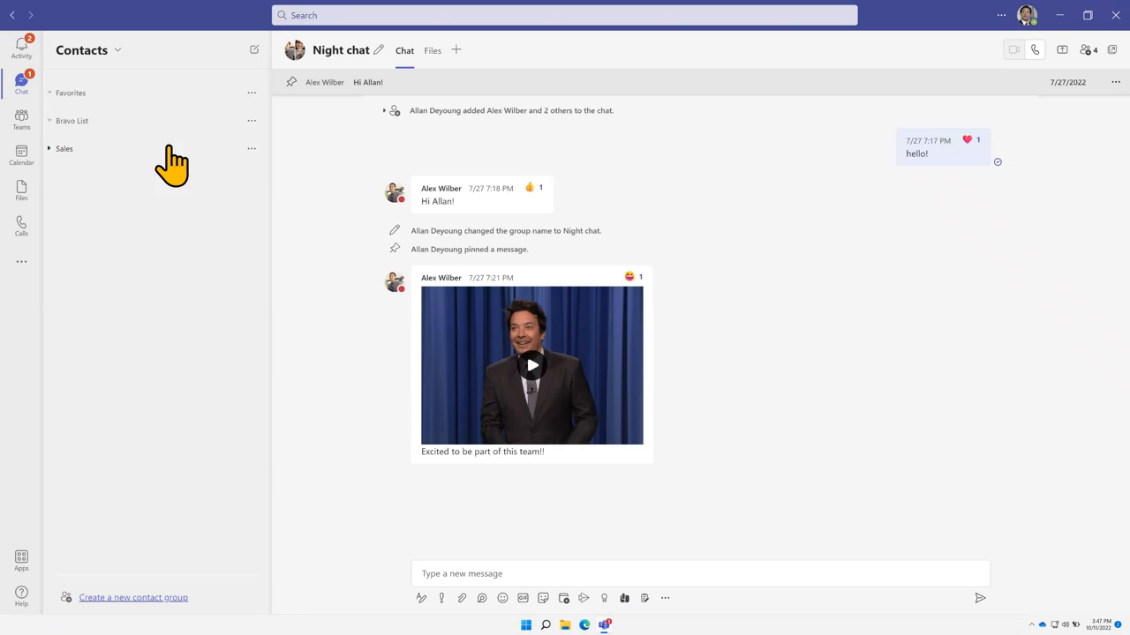
Add the accountant and the president to the Sales group
{"action": "left_click", "coordinate": [252, 148]}
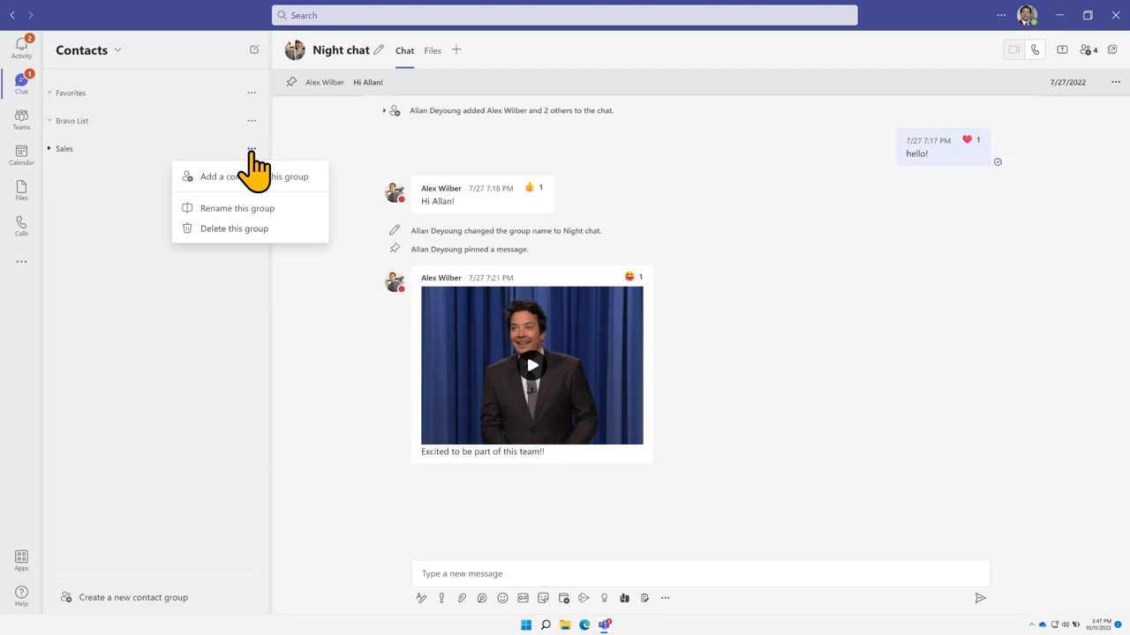
{"action": "left_click", "coordinate": [253, 177]}
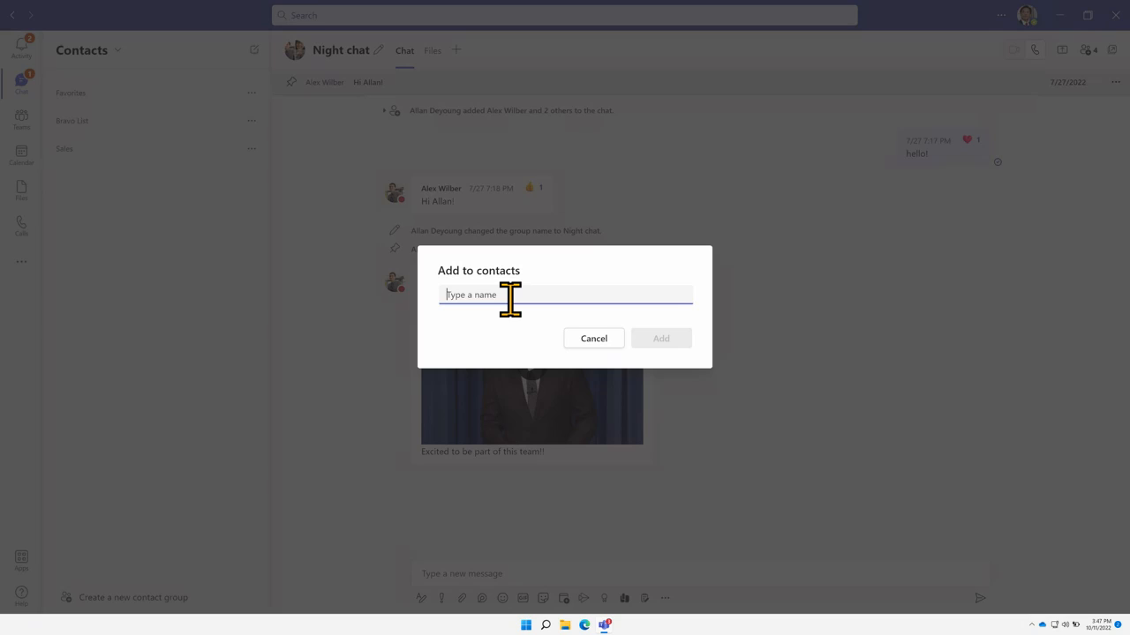
{"action": "type", "text": "pe"}
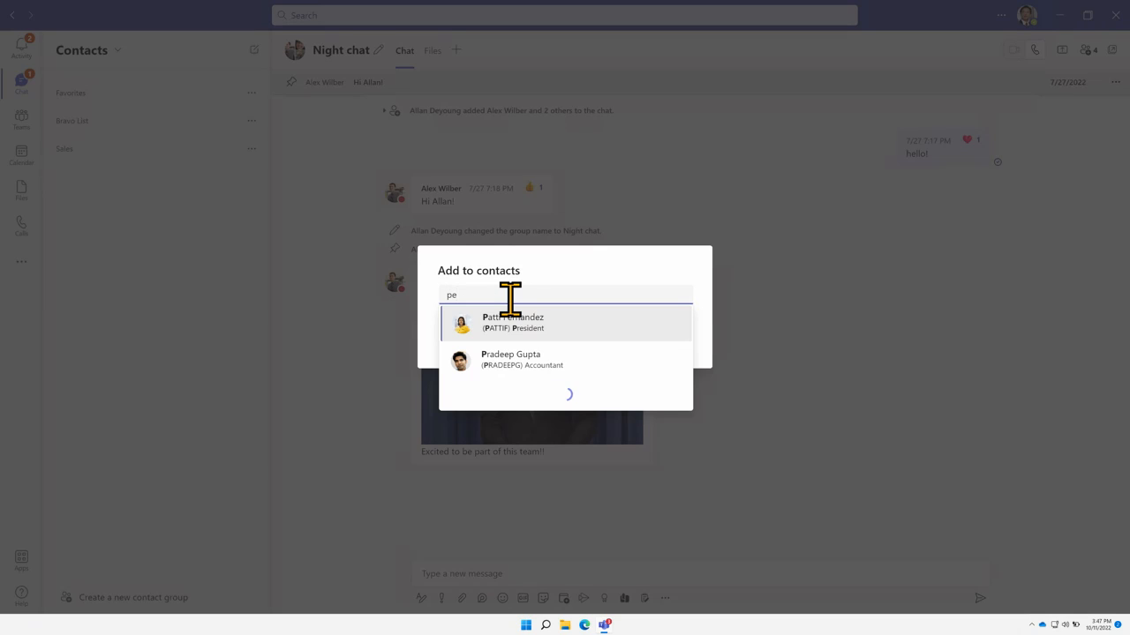
{"action": "key", "text": "BackSpace"}
{"action": "type", "text": "r"}
{"action": "left_click", "coordinate": [519, 329]}
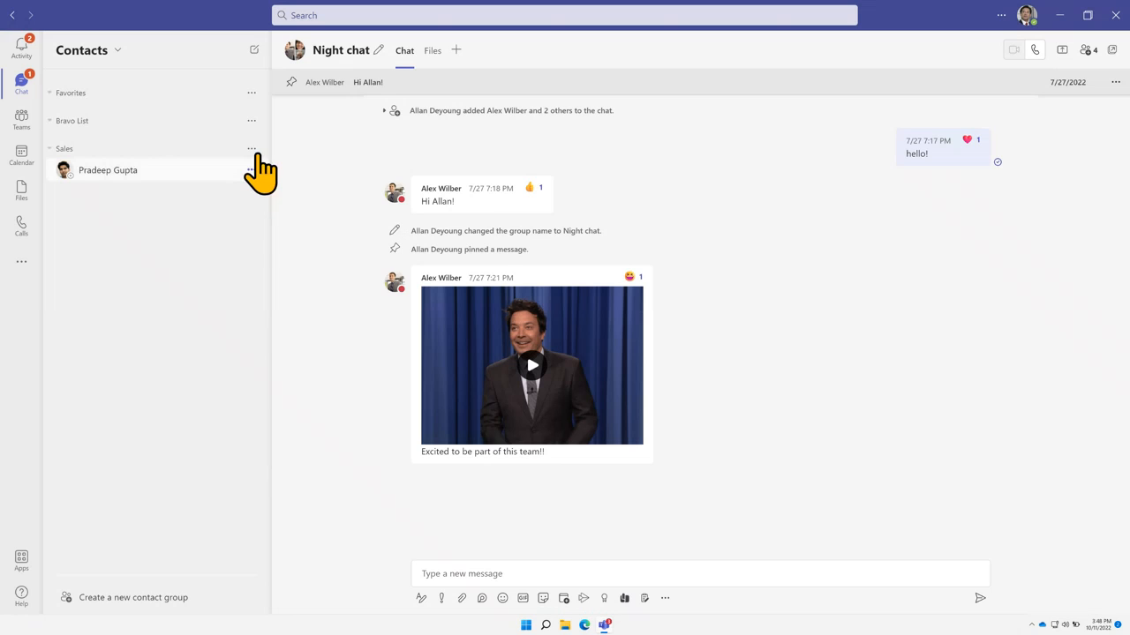
{"action": "left_click", "coordinate": [253, 149]}
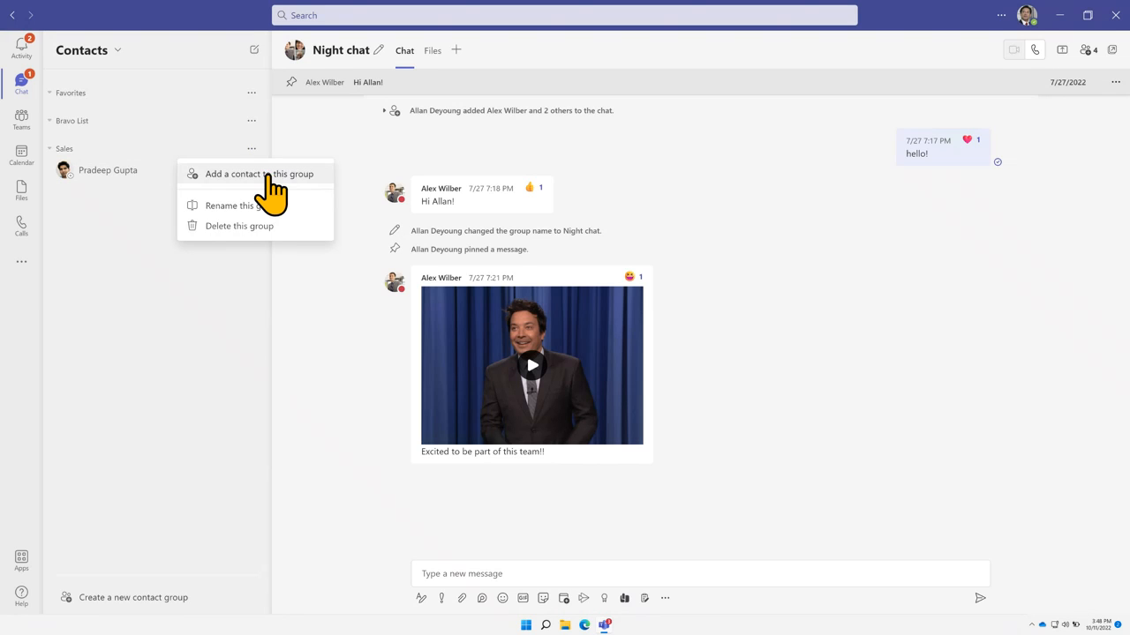
{"action": "left_click", "coordinate": [272, 177]}
{"action": "type", "text": "pa"}
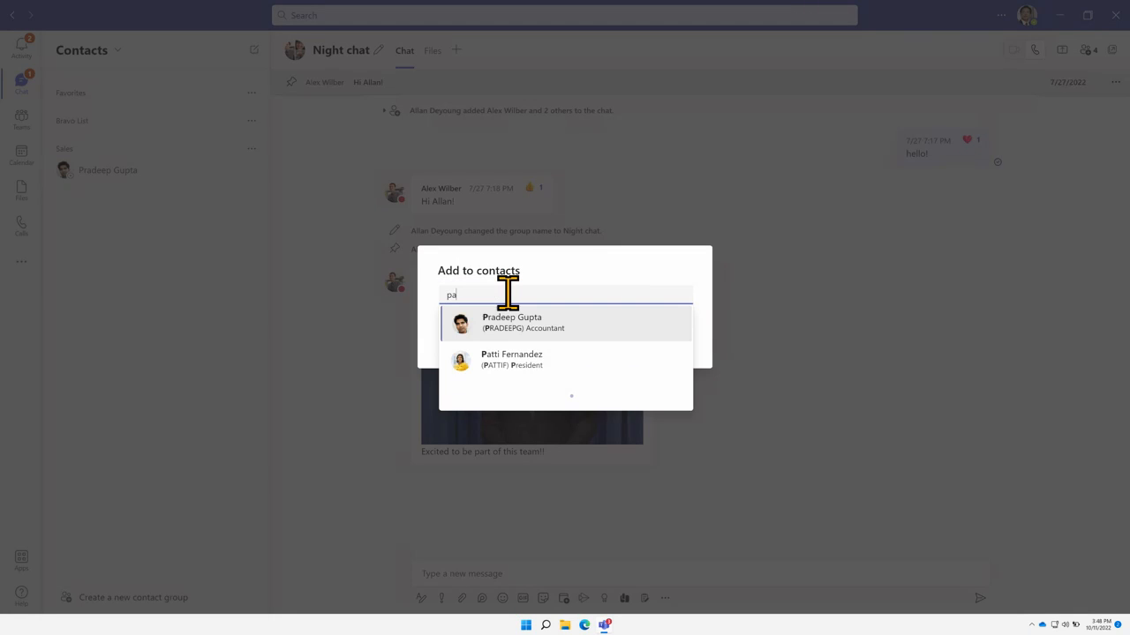
{"action": "type", "text": "t"}
{"action": "left_click", "coordinate": [521, 323]}
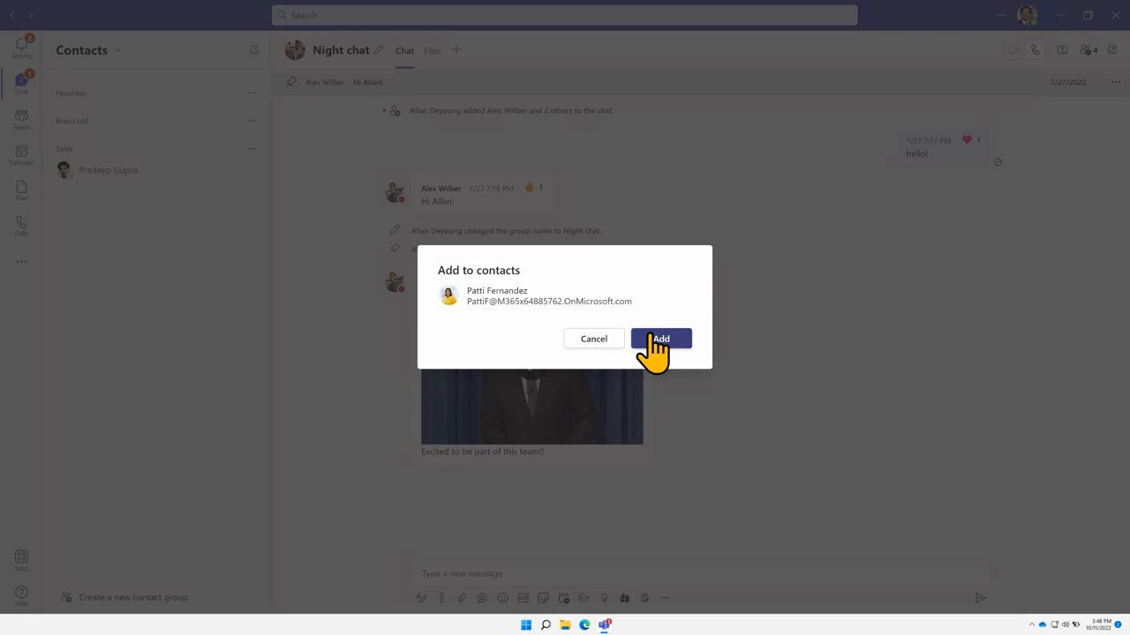
{"action": "left_click", "coordinate": [653, 340]}
Add the director and the marketing assistant to the Sales group
{"action": "left_click", "coordinate": [252, 150]}
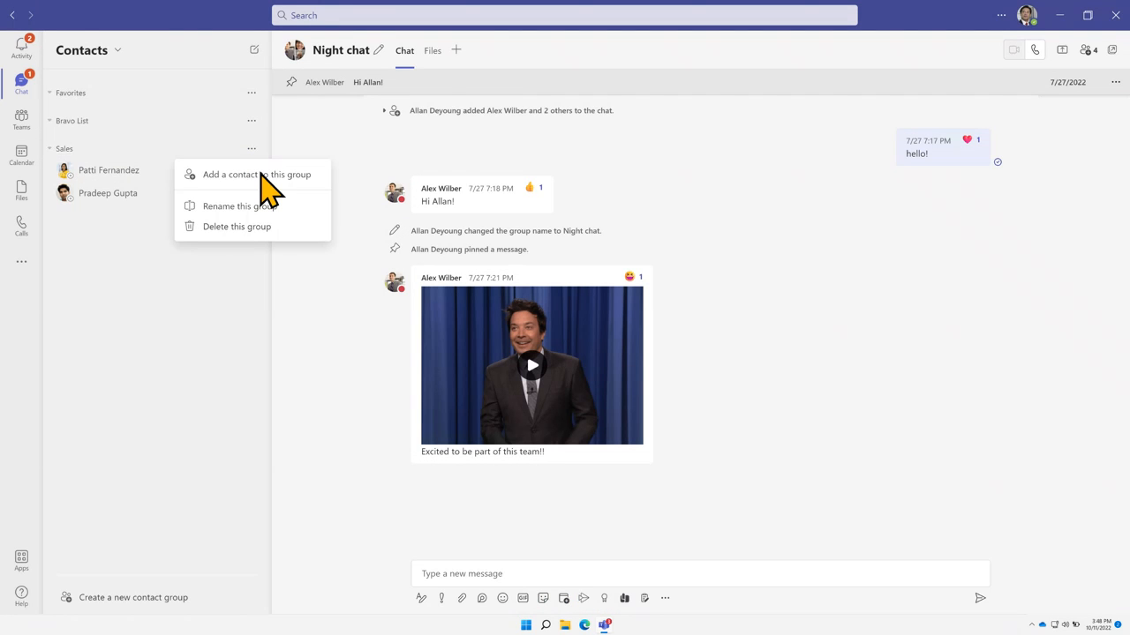
{"action": "left_click", "coordinate": [259, 175]}
{"action": "type", "text": "ne"}
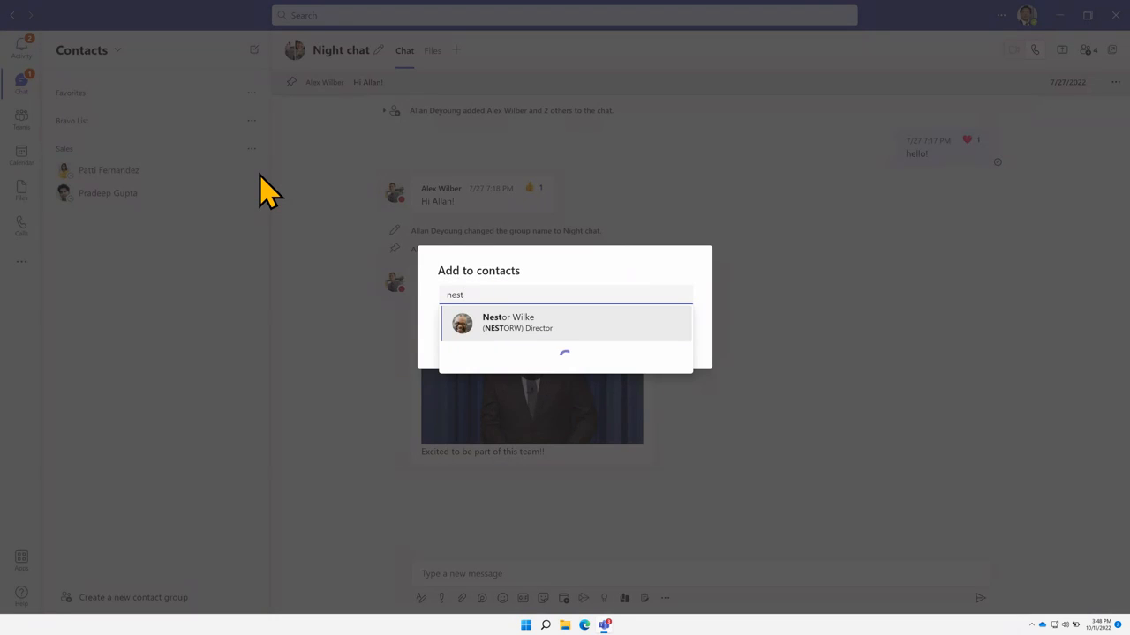
{"action": "type", "text": "st"}
{"action": "left_click", "coordinate": [487, 320]}
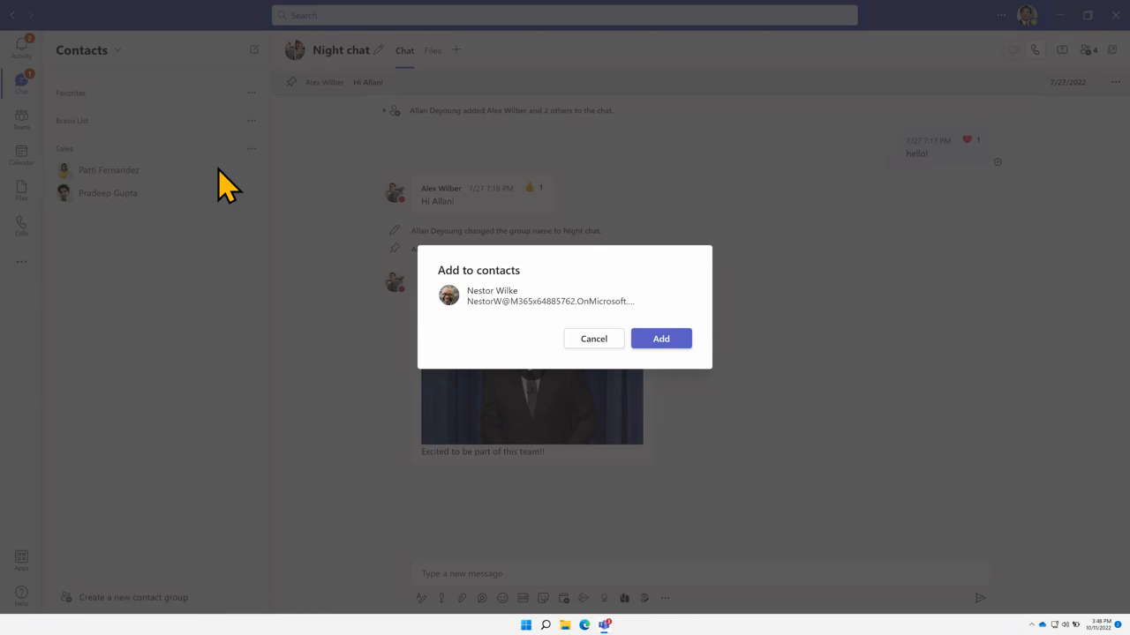
{"action": "key", "text": "Return"}
{"action": "left_click", "coordinate": [252, 150]}
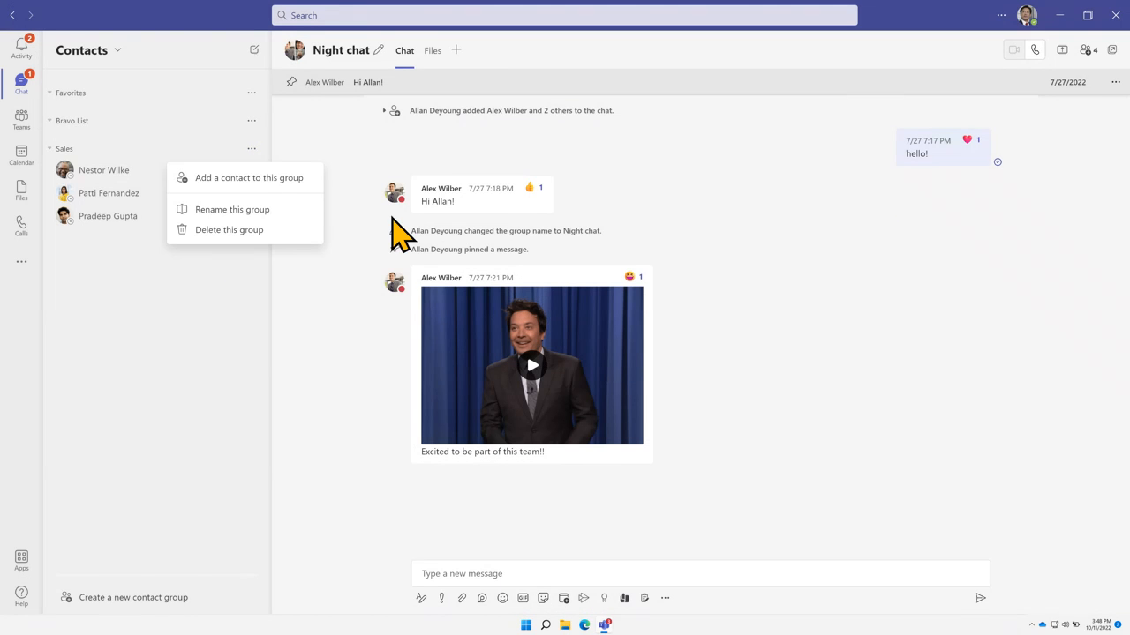
{"action": "left_click", "coordinate": [250, 179]}
{"action": "type", "text": "ale"}
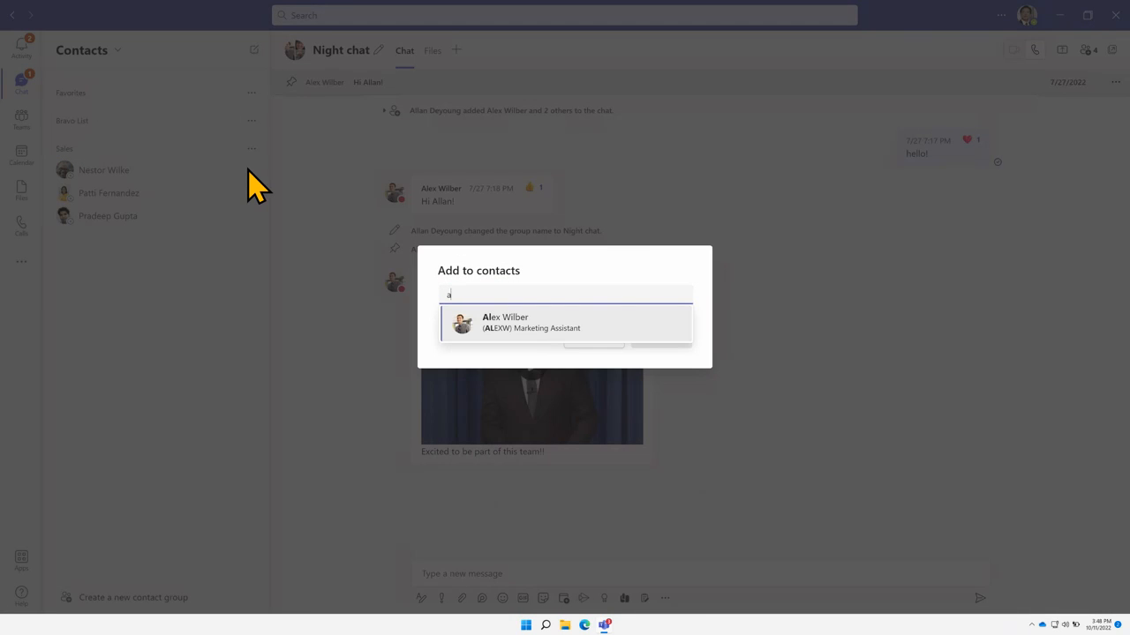
{"action": "left_click", "coordinate": [499, 321]}
{"action": "left_click", "coordinate": [660, 340]}
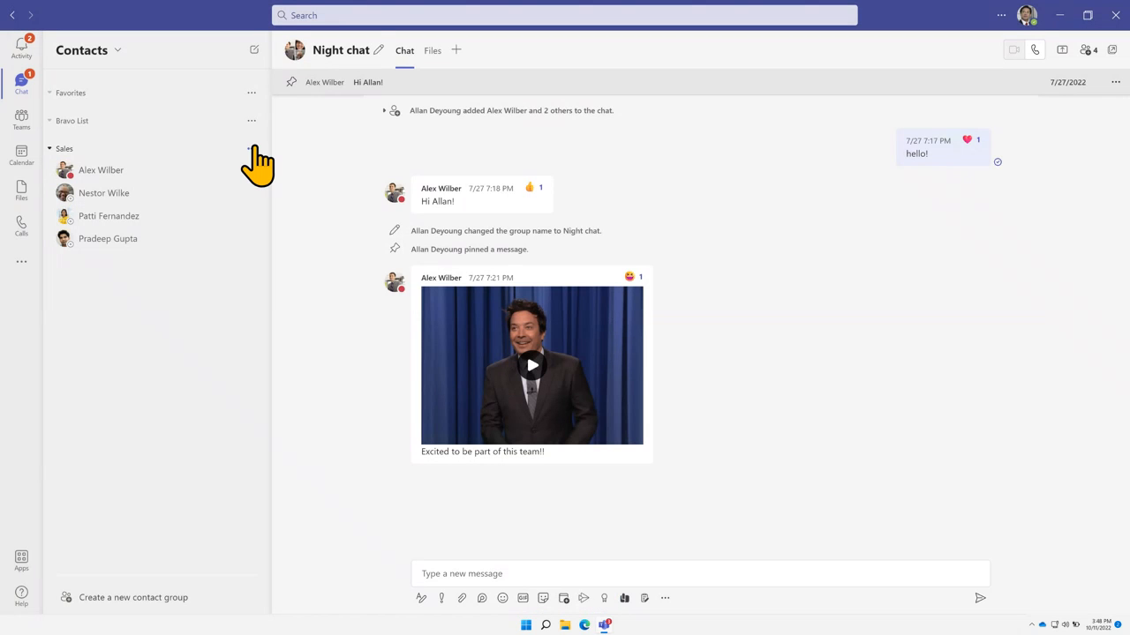
Add the marketing manager as the fifth Sales contact
{"action": "left_click", "coordinate": [252, 149]}
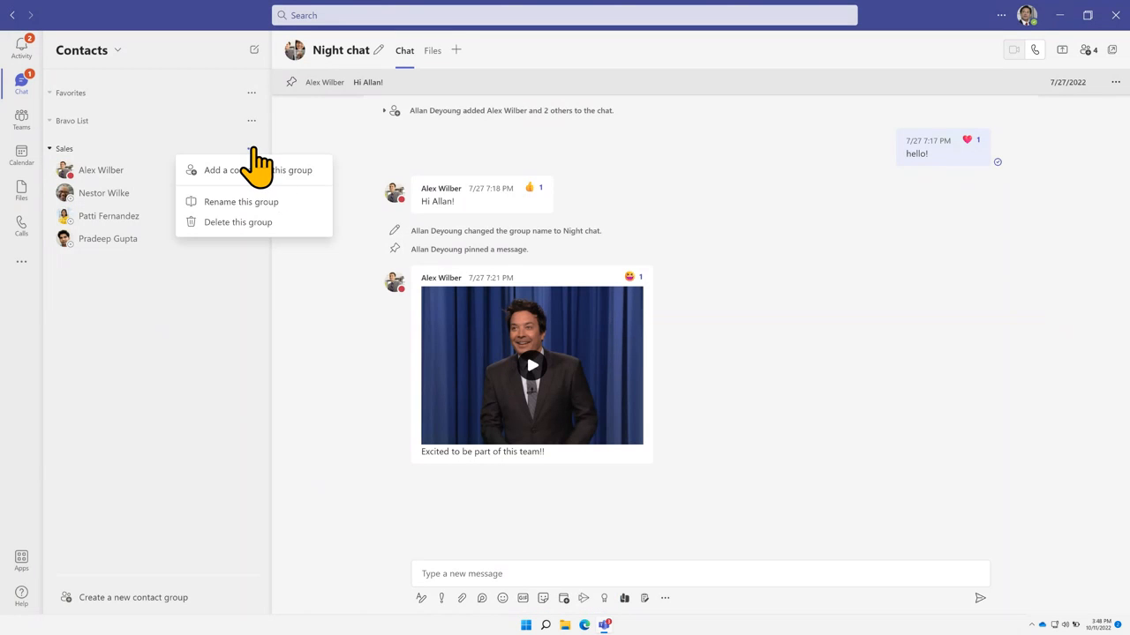
{"action": "left_click", "coordinate": [304, 171]}
{"action": "type", "text": "megan"}
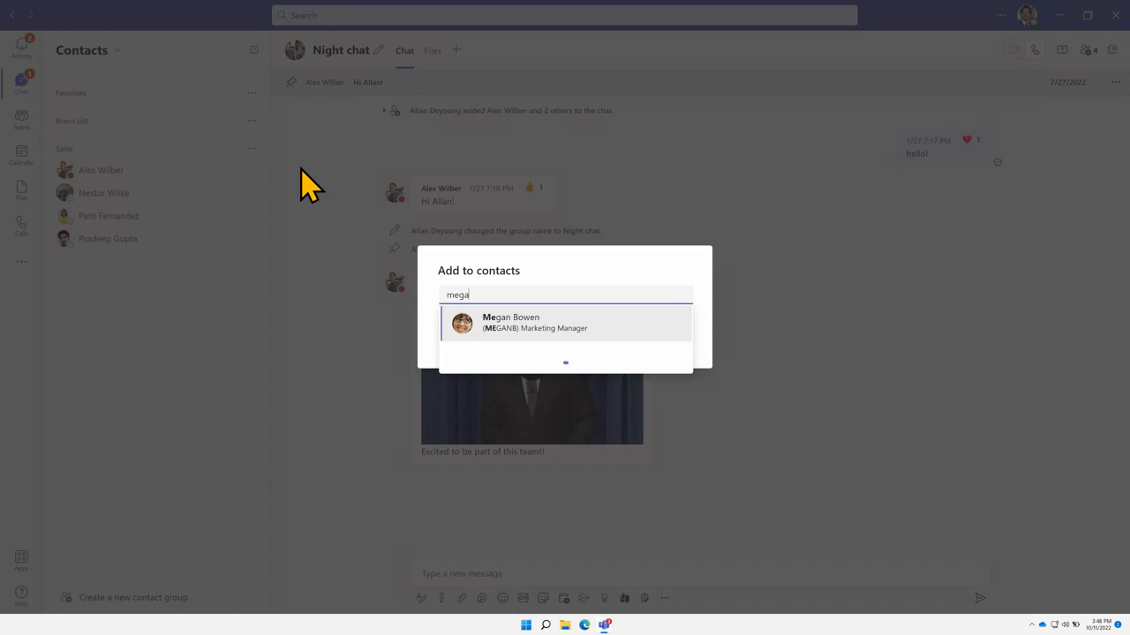
{"action": "left_click", "coordinate": [512, 323]}
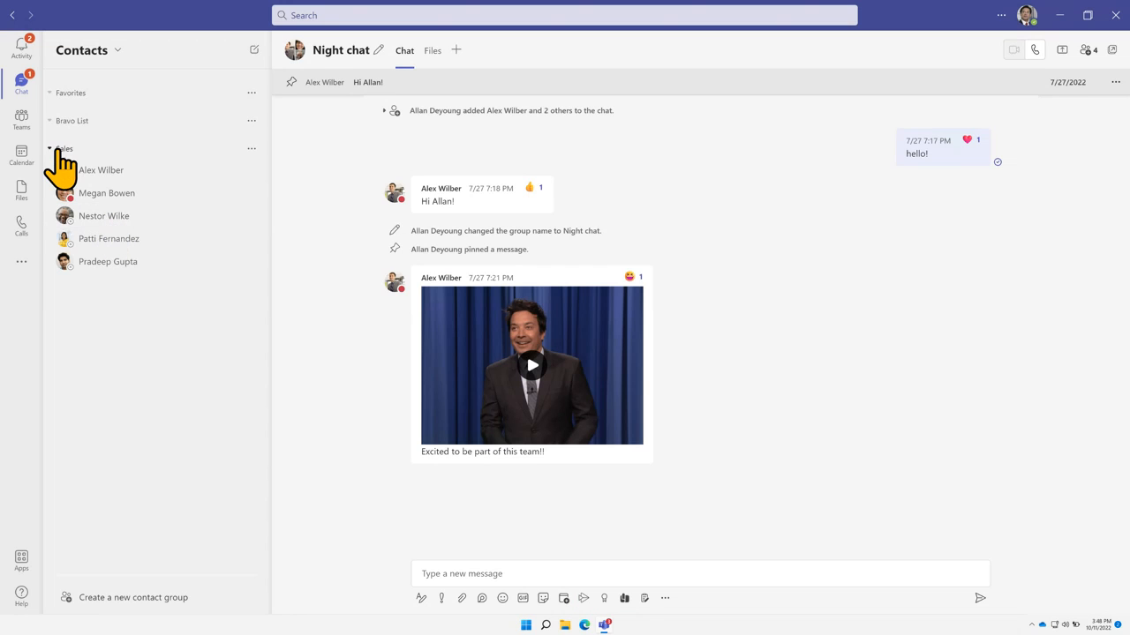
Expand the Sales speed-dial group on Calls to verify its five contacts, then open Calendar's work week
{"action": "left_click", "coordinate": [22, 222]}
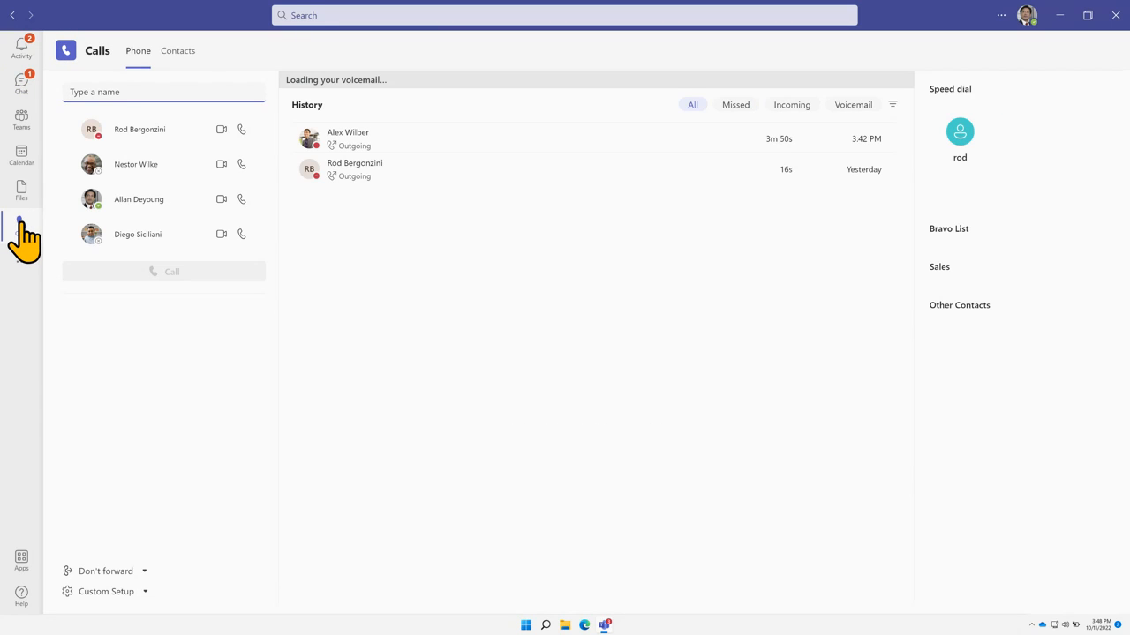
{"action": "left_click", "coordinate": [932, 269]}
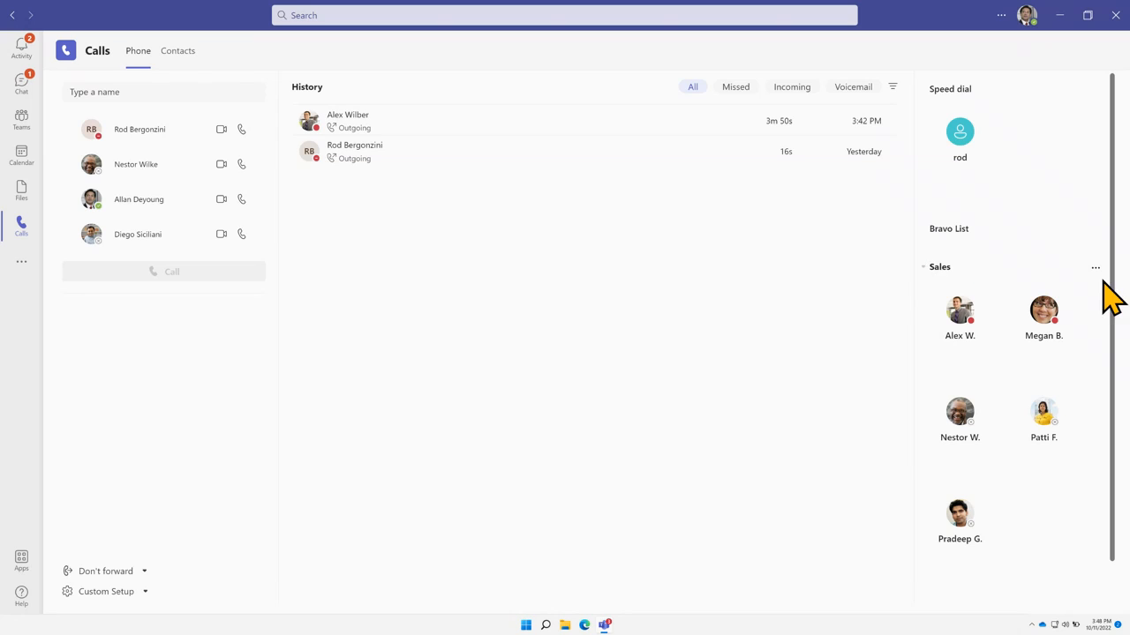
{"action": "left_click", "coordinate": [1095, 269]}
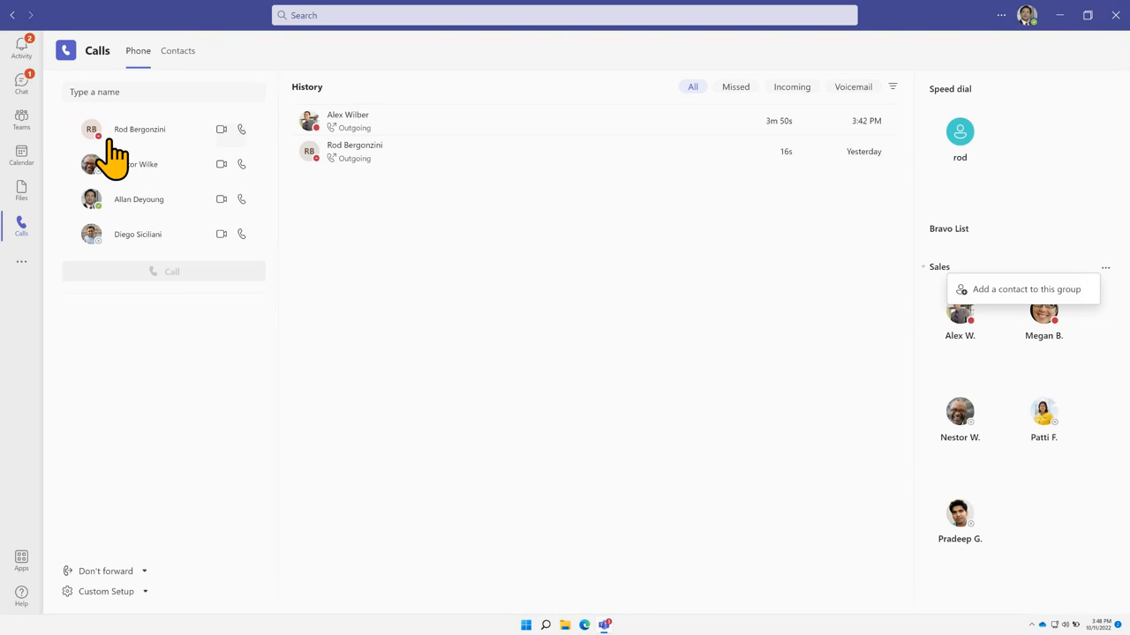
{"action": "left_click", "coordinate": [726, 328]}
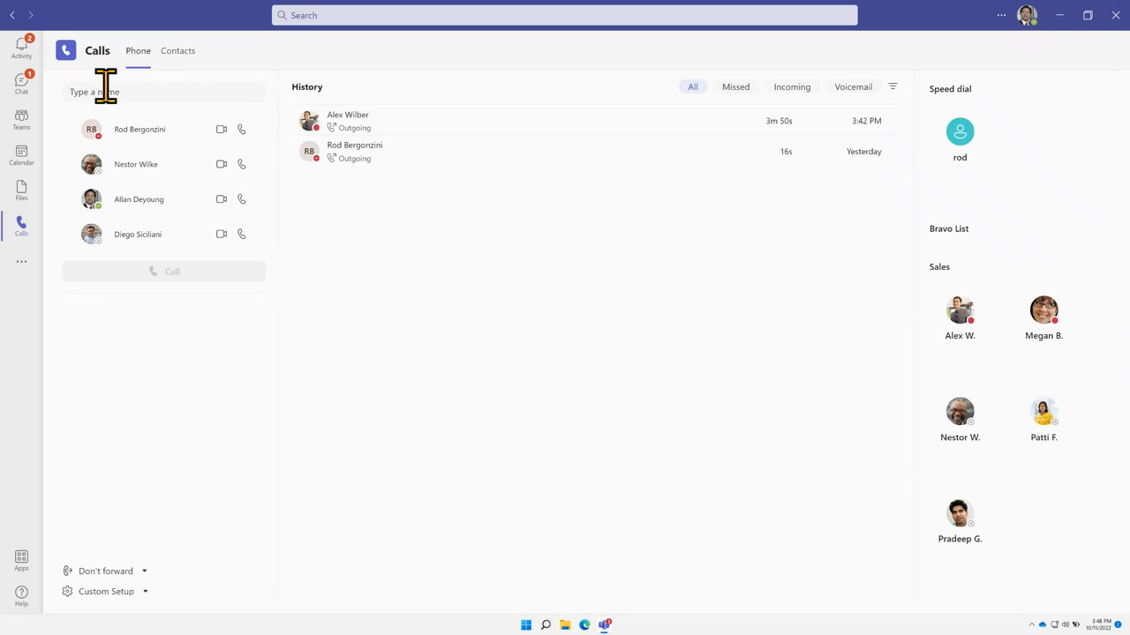
{"action": "left_click", "coordinate": [23, 158]}
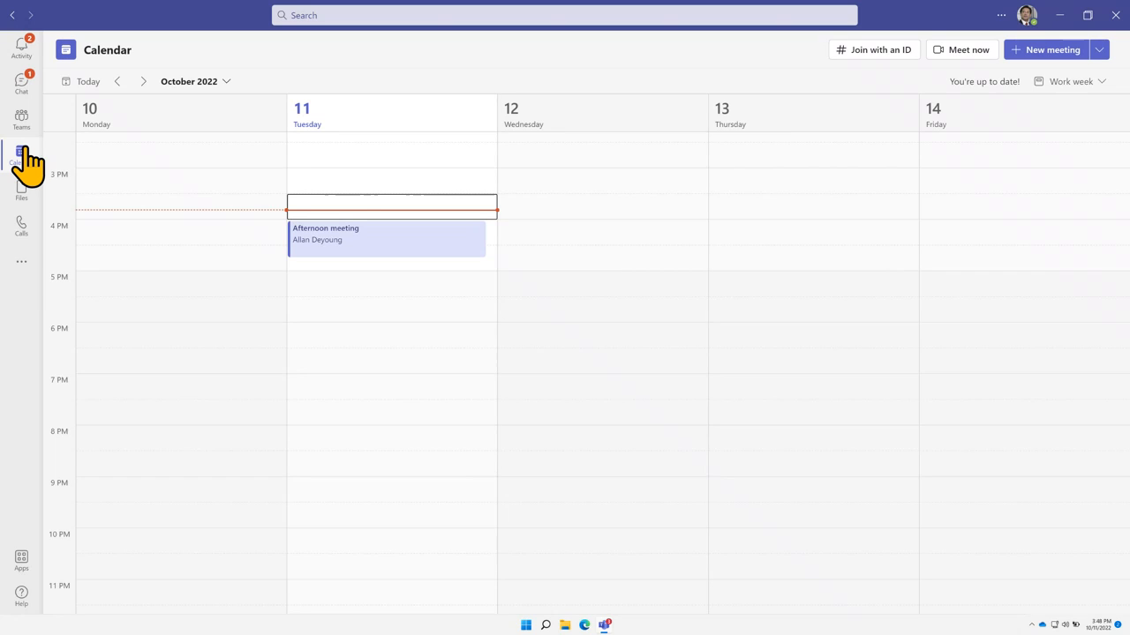
Open the Afternoon meeting chat and check the 42s recording card's options menu
{"action": "left_click", "coordinate": [24, 88]}
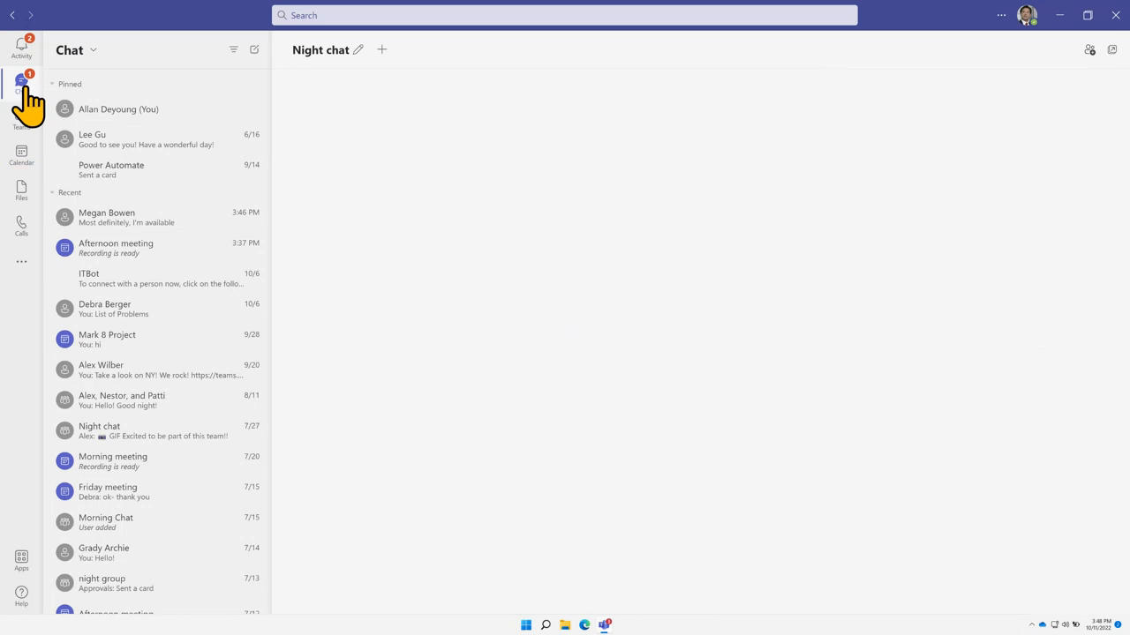
{"action": "left_click", "coordinate": [119, 256]}
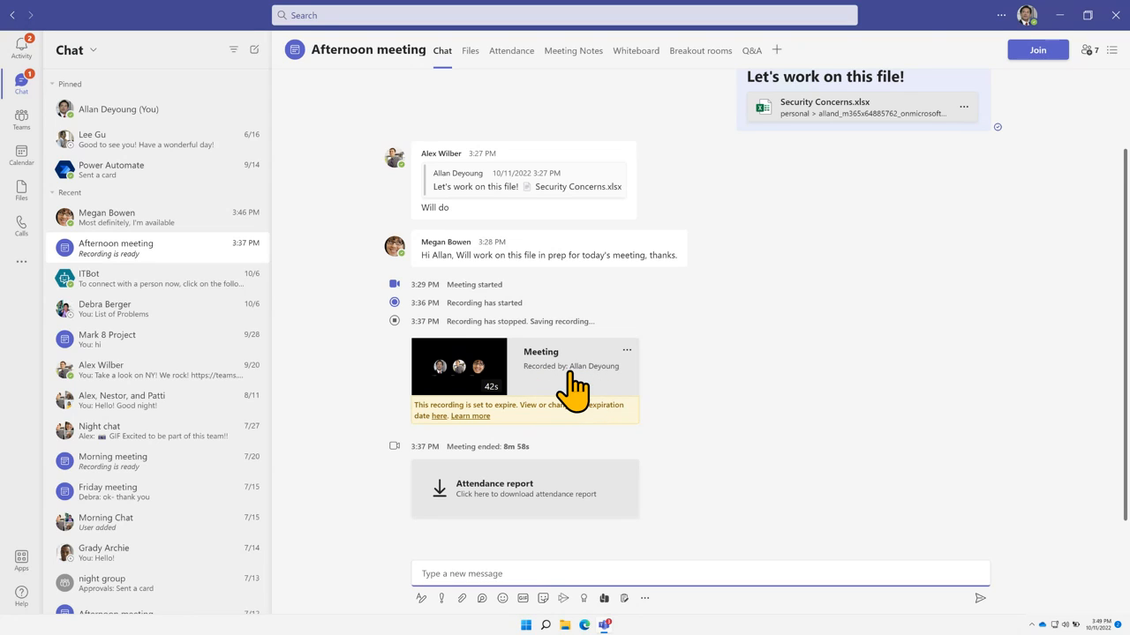
{"action": "left_click", "coordinate": [627, 350]}
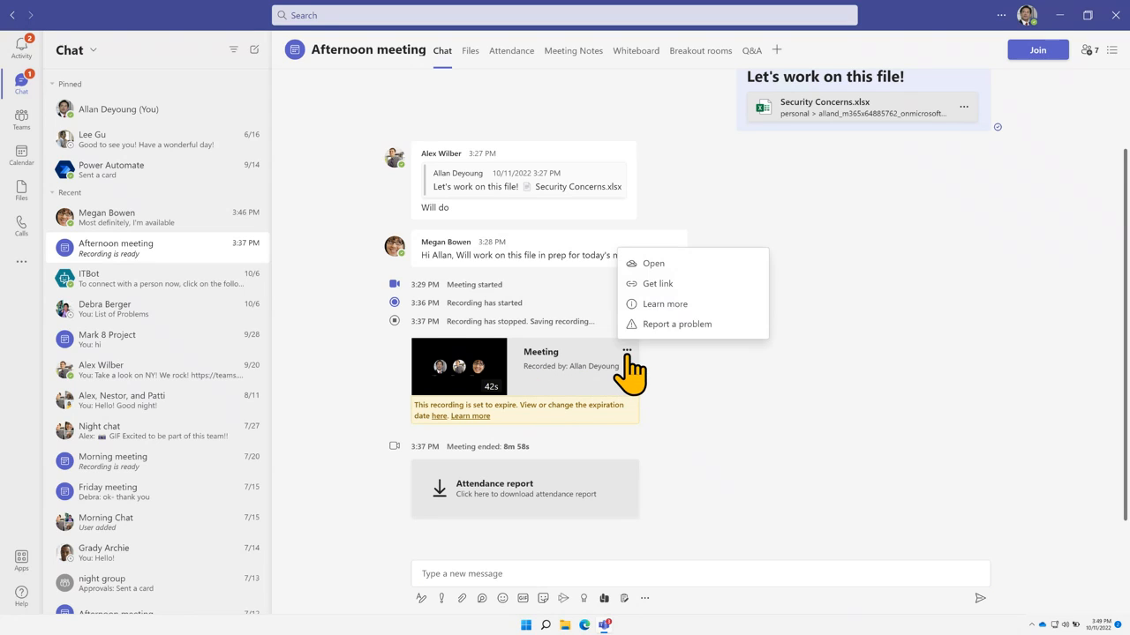
{"action": "left_click", "coordinate": [699, 399]}
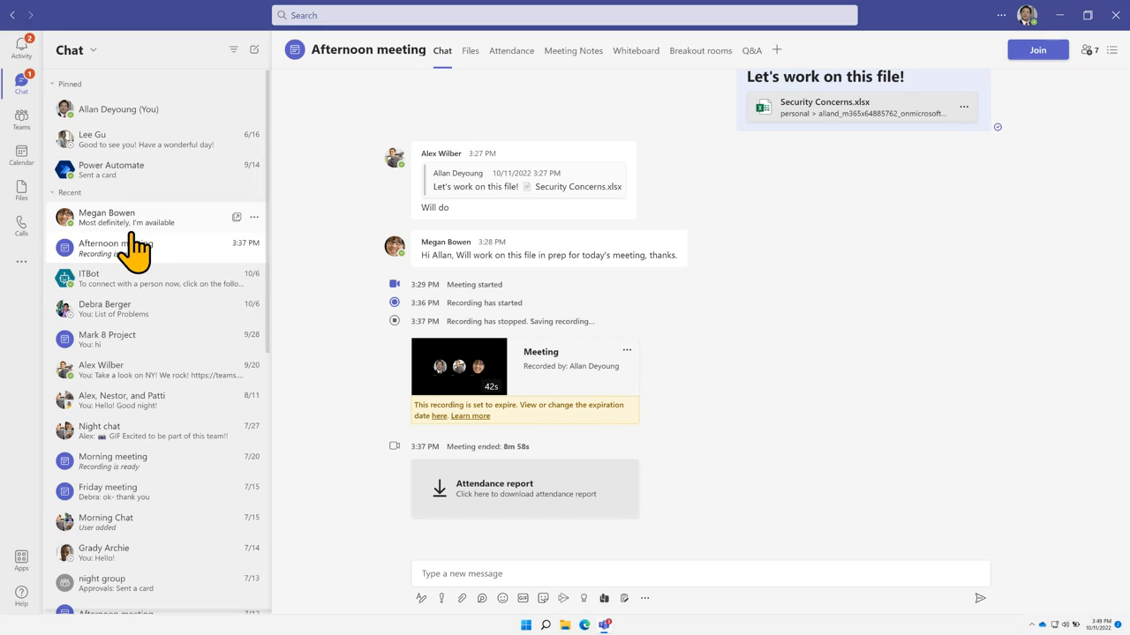
Browse to the OneDrive Recordings folder and widen the Name column to read full file names
{"action": "left_click", "coordinate": [23, 190]}
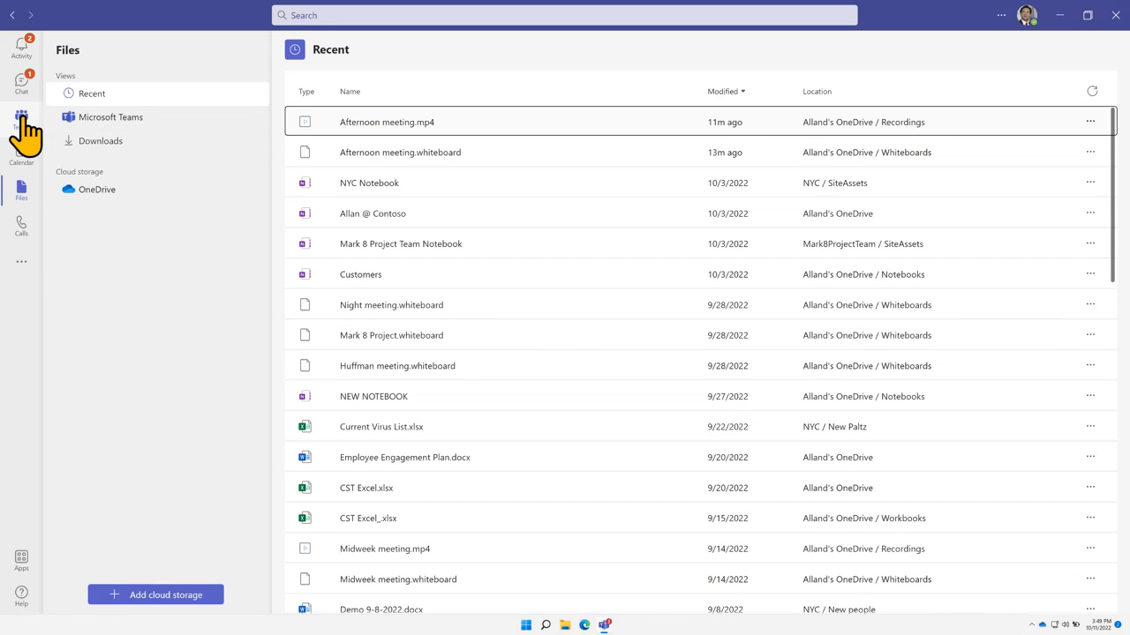
{"action": "left_click", "coordinate": [99, 191]}
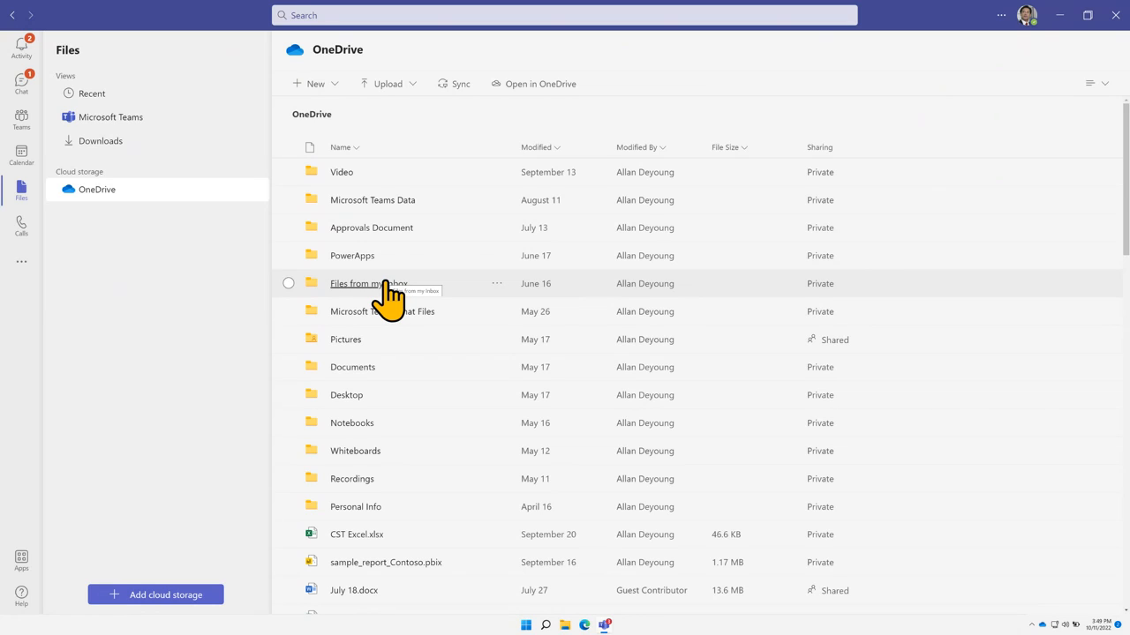
{"action": "left_click", "coordinate": [342, 479]}
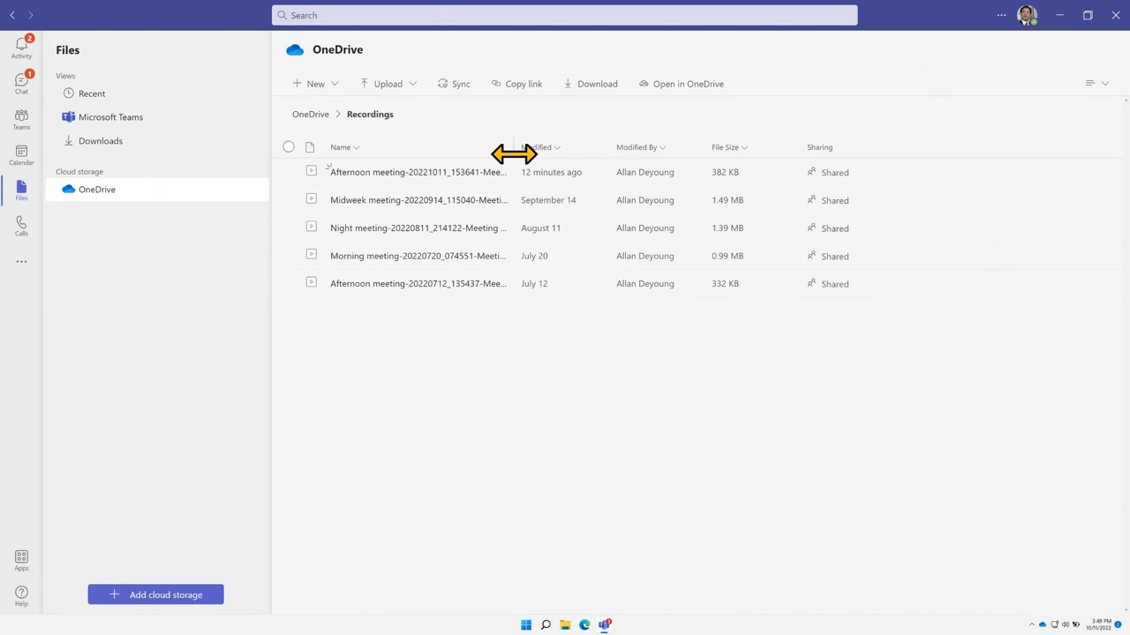
{"action": "left_click_drag", "start_coordinate": [512, 152], "coordinate": [603, 154]}
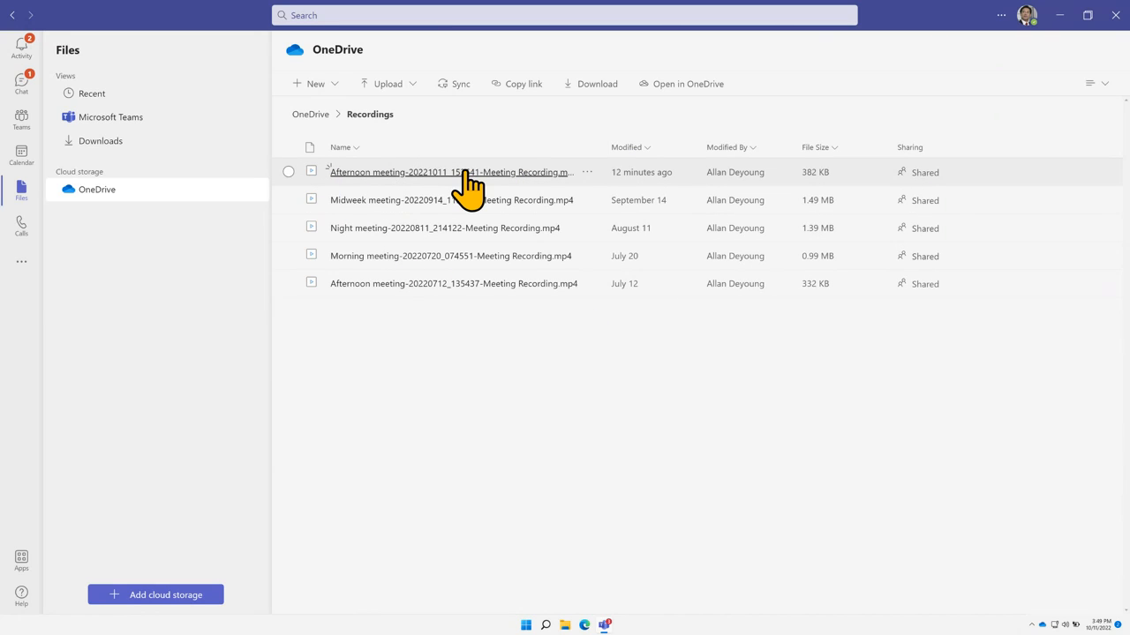
{"action": "left_click", "coordinate": [330, 175]}
Download the newest Afternoon meeting recording and go back to the meeting chat
{"action": "left_click", "coordinate": [586, 174]}
{"action": "left_click", "coordinate": [586, 173]}
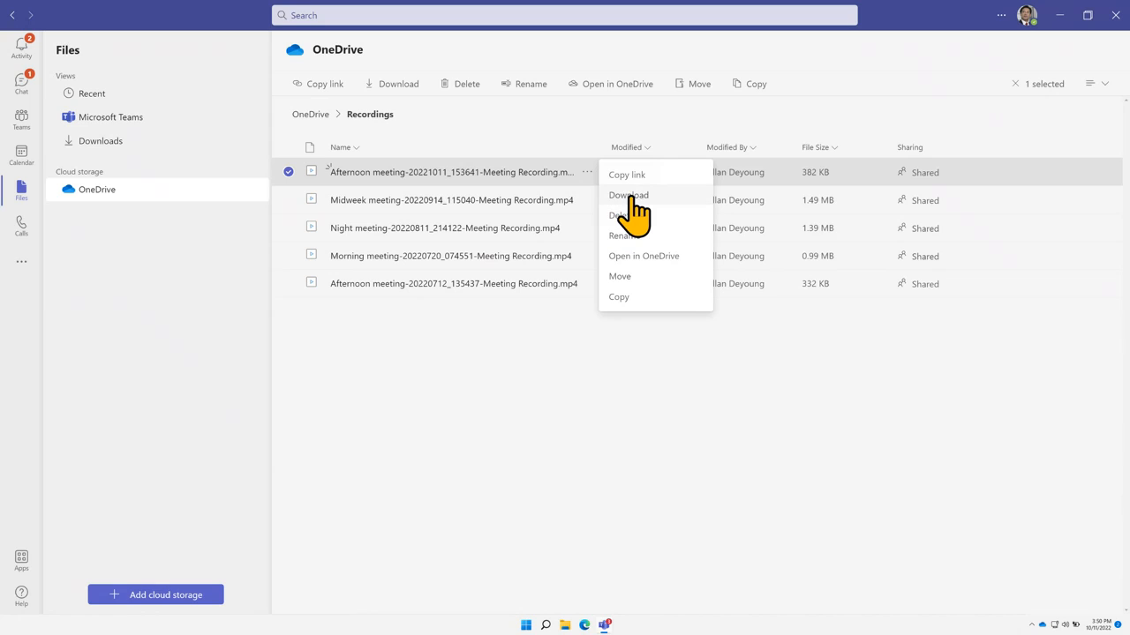
{"action": "left_click", "coordinate": [402, 85]}
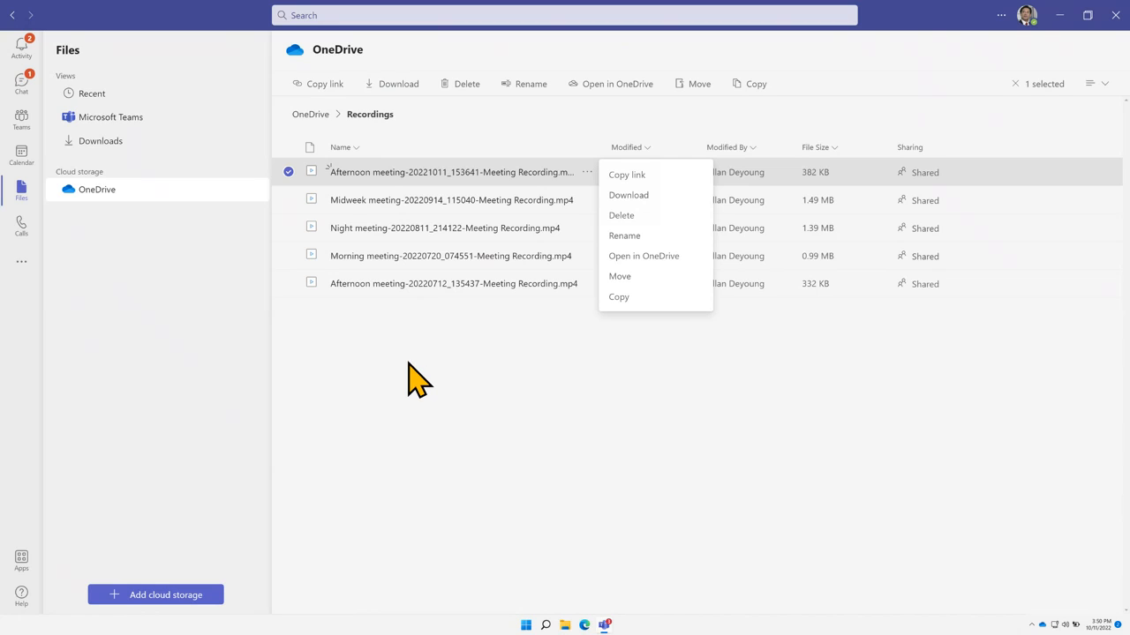
{"action": "left_click", "coordinate": [18, 99]}
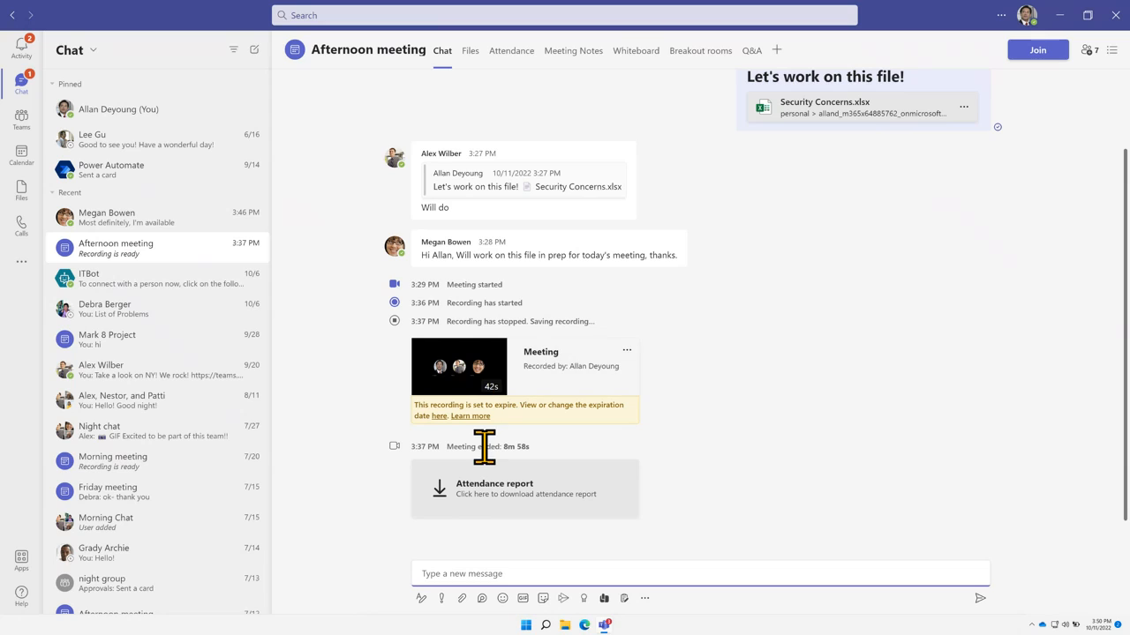
Download the Afternoon meeting attendance report and open it in the Downloads folder
{"action": "left_click_drag", "start_coordinate": [425, 447], "coordinate": [669, 515]}
{"action": "left_click", "coordinate": [669, 507]}
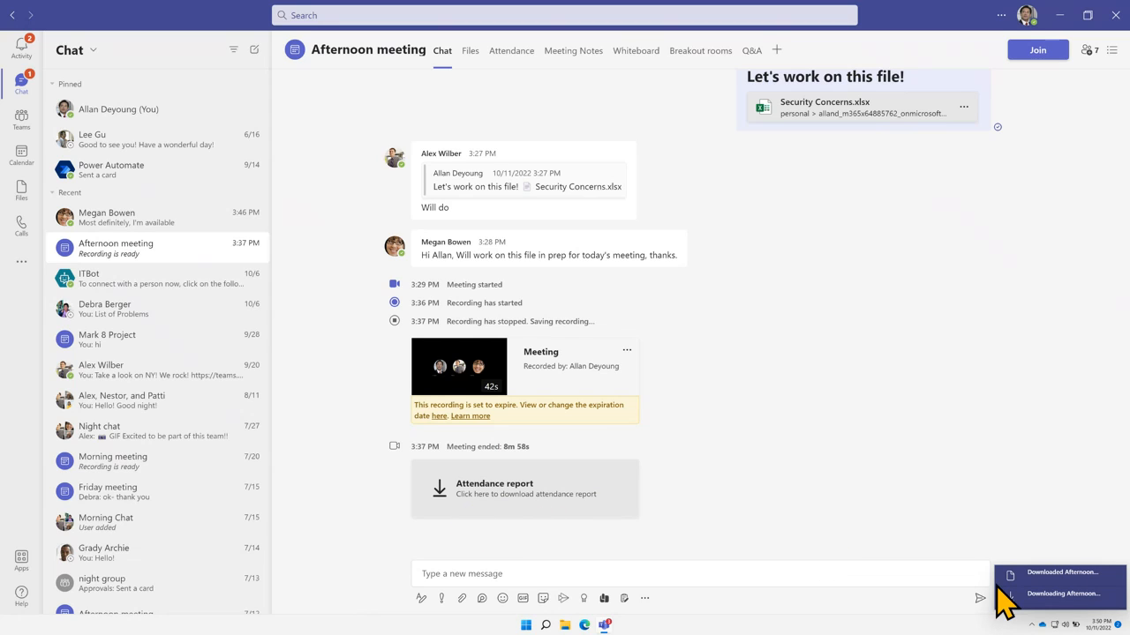
{"action": "left_click", "coordinate": [1017, 578]}
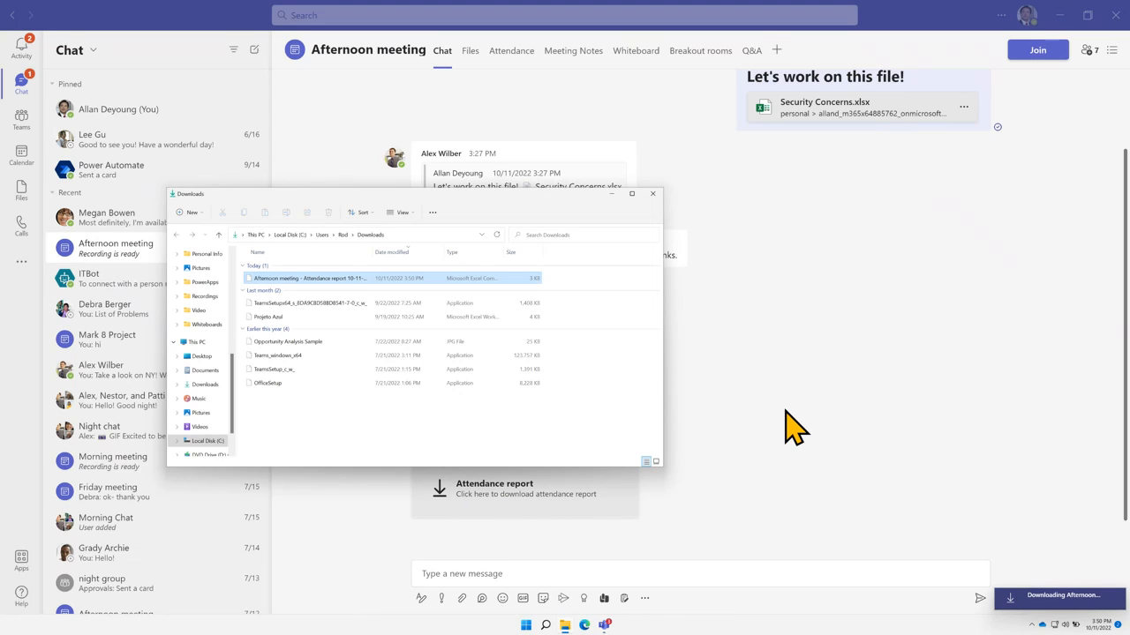
Open the attendance report in Excel and widen columns A and E to review the participants
{"action": "double_click", "coordinate": [270, 280]}
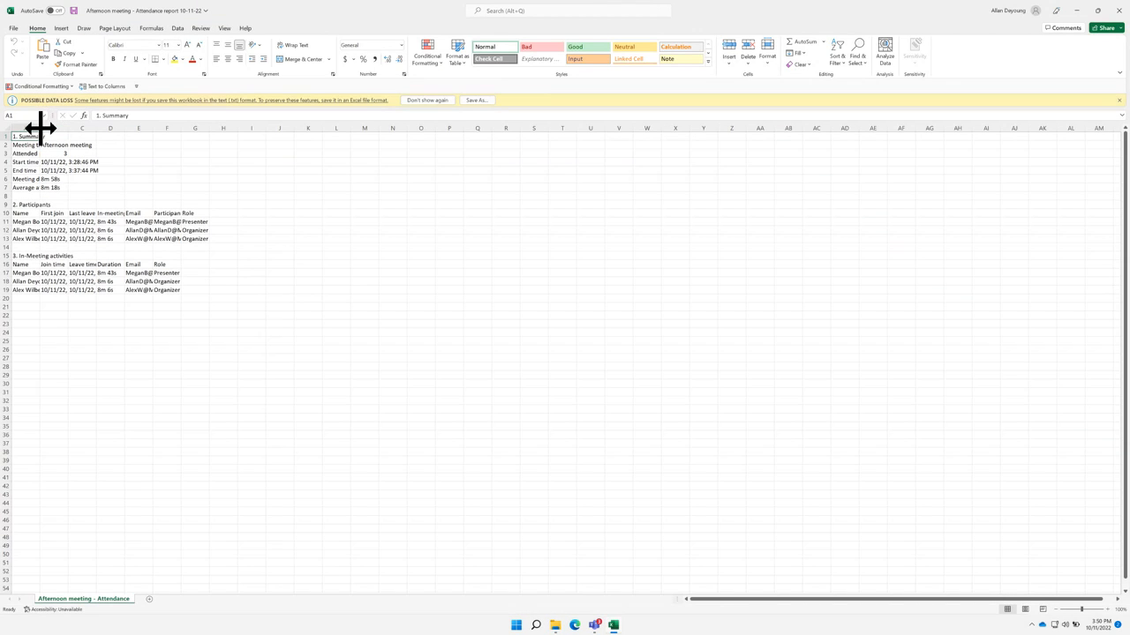
{"action": "left_click_drag", "start_coordinate": [40, 126], "coordinate": [297, 131]}
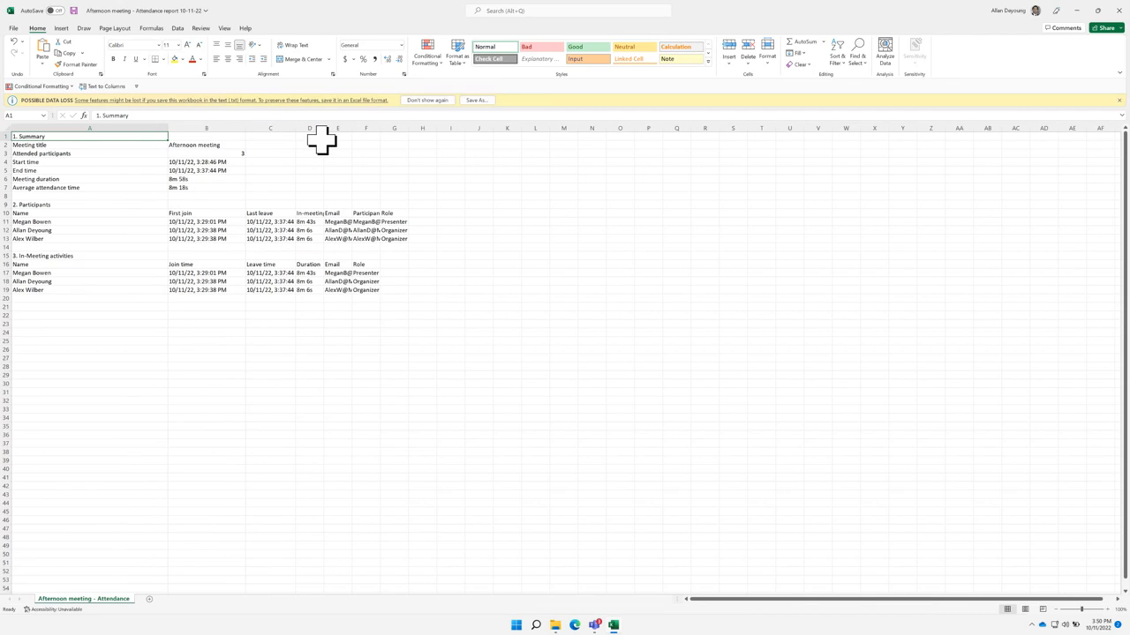
{"action": "double_click", "coordinate": [351, 128]}
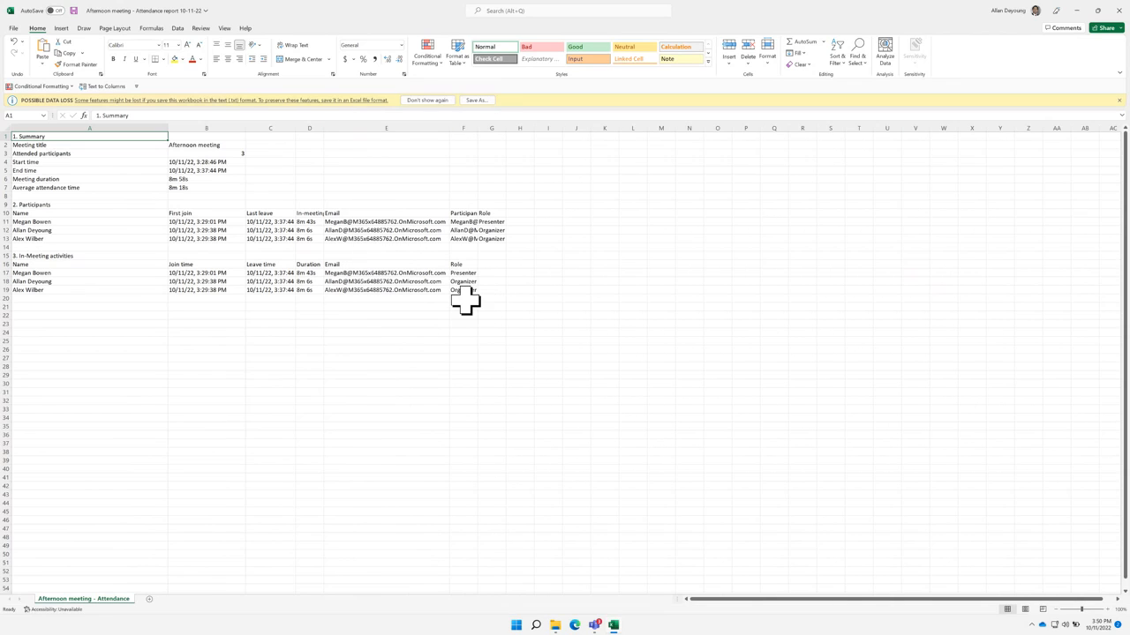
{"action": "left_click_drag", "start_coordinate": [466, 298], "coordinate": [16, 123]}
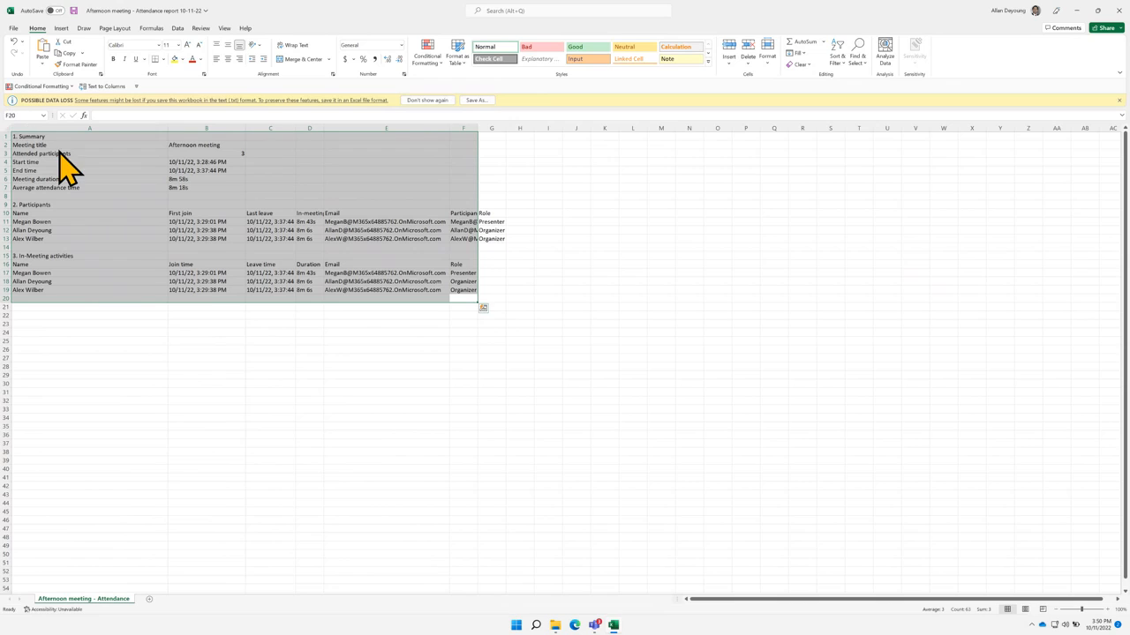
{"action": "left_click", "coordinate": [548, 314]}
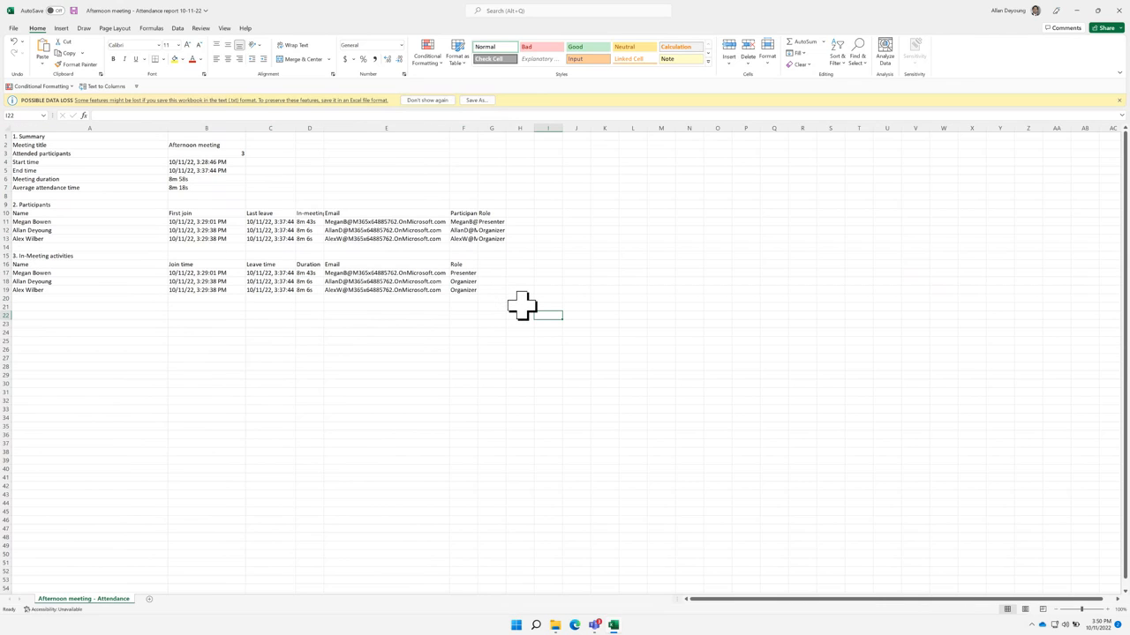
{"action": "scroll", "coordinate": [500, 285], "scroll_direction": "up", "scroll_amount": 3}
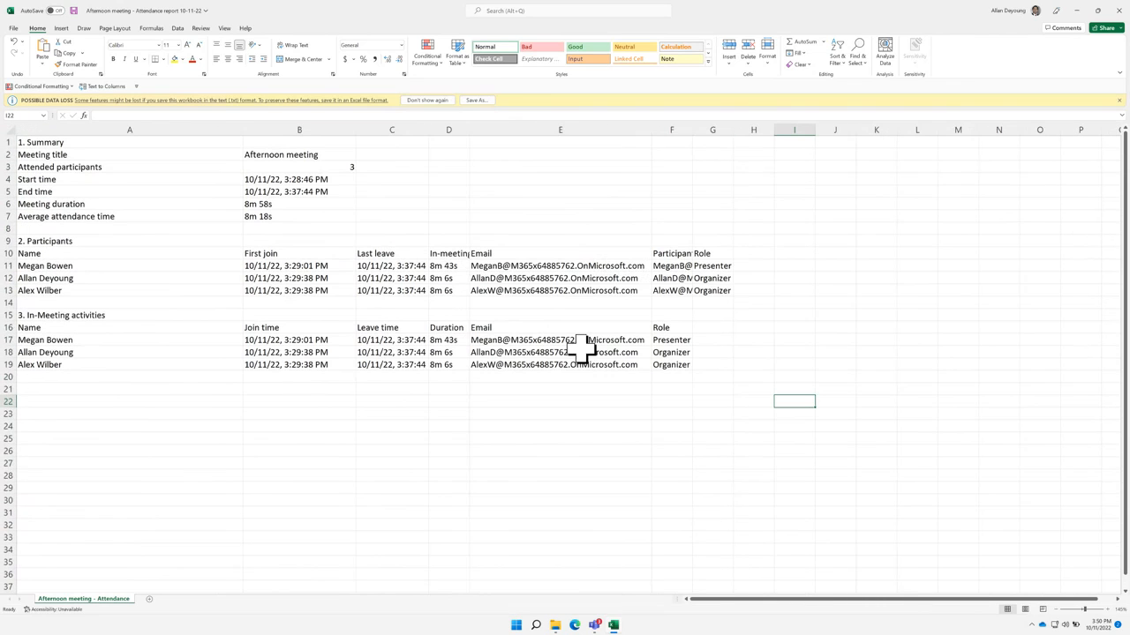
{"action": "scroll", "coordinate": [706, 397], "scroll_direction": "up", "scroll_amount": 1}
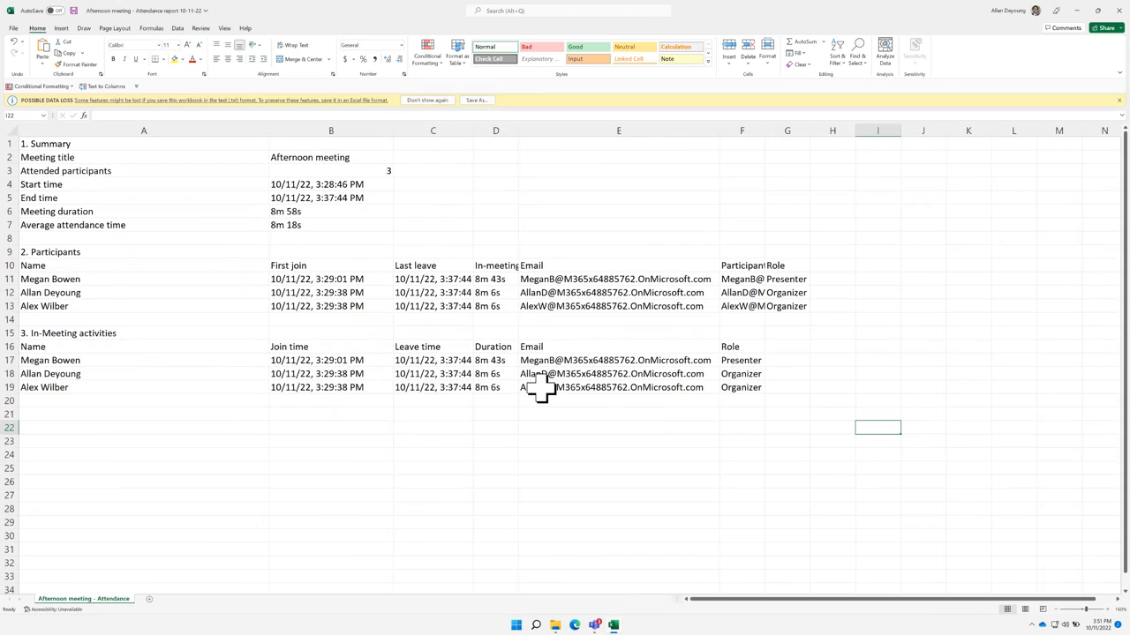
{"action": "left_click_drag", "start_coordinate": [525, 380], "coordinate": [746, 377]}
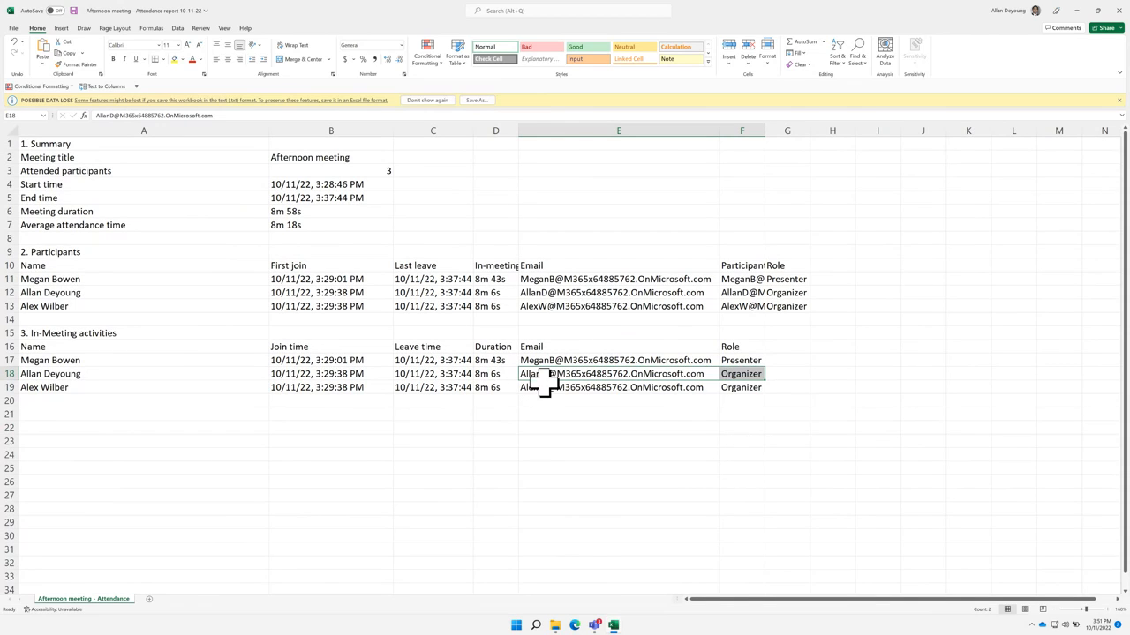
{"action": "left_click_drag", "start_coordinate": [530, 386], "coordinate": [741, 380]}
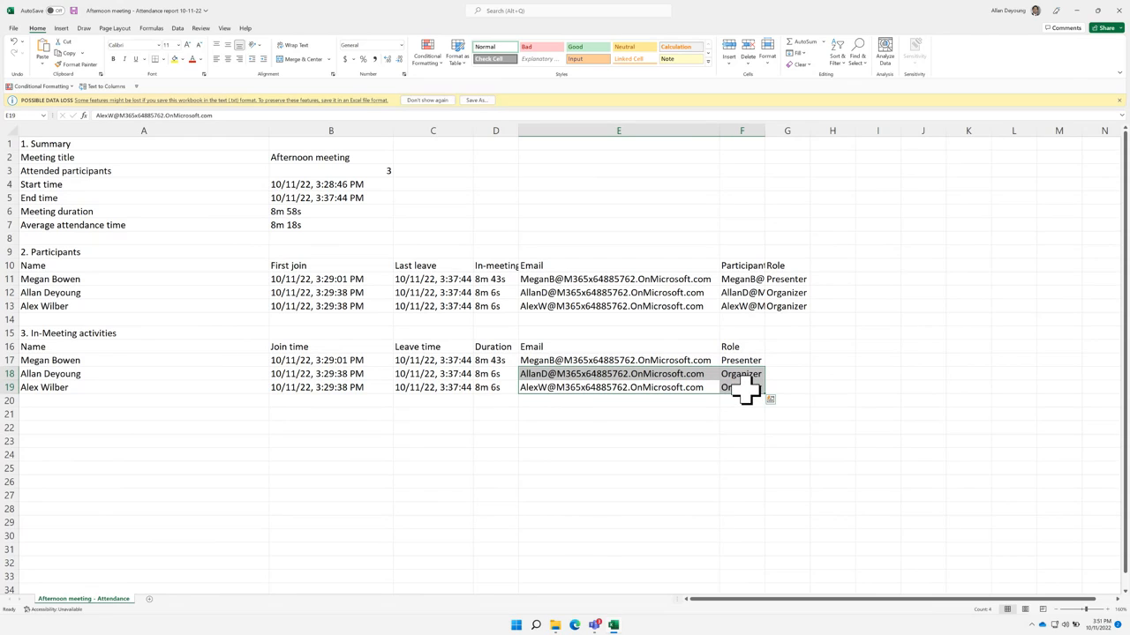
Close the workbook without saving and close the Downloads folder
{"action": "left_click", "coordinate": [1118, 11]}
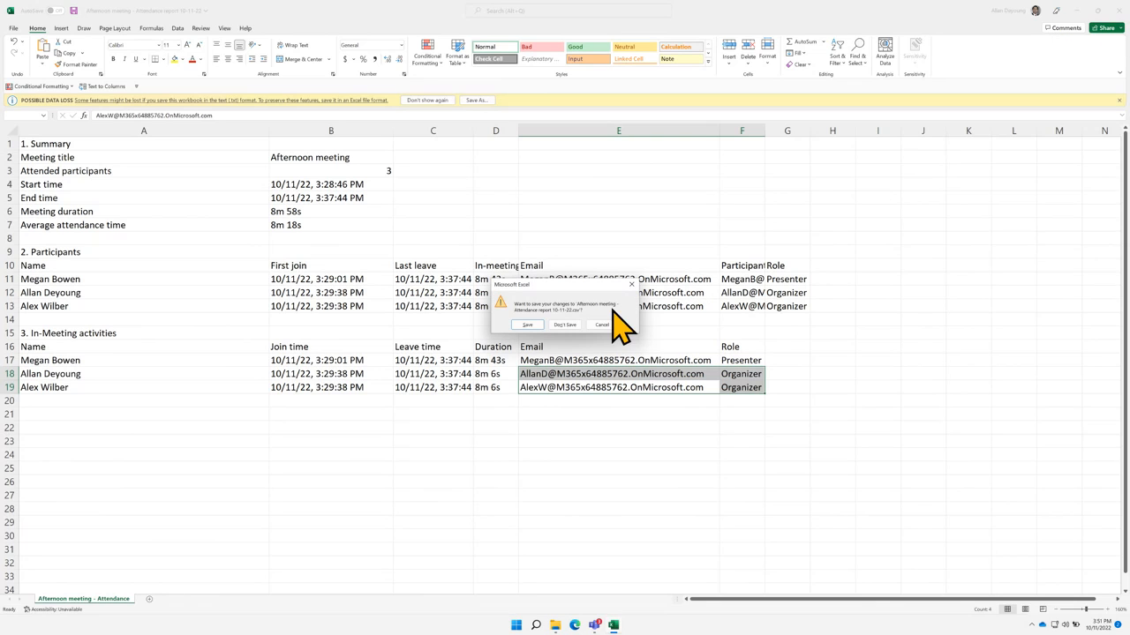
{"action": "left_click", "coordinate": [565, 325]}
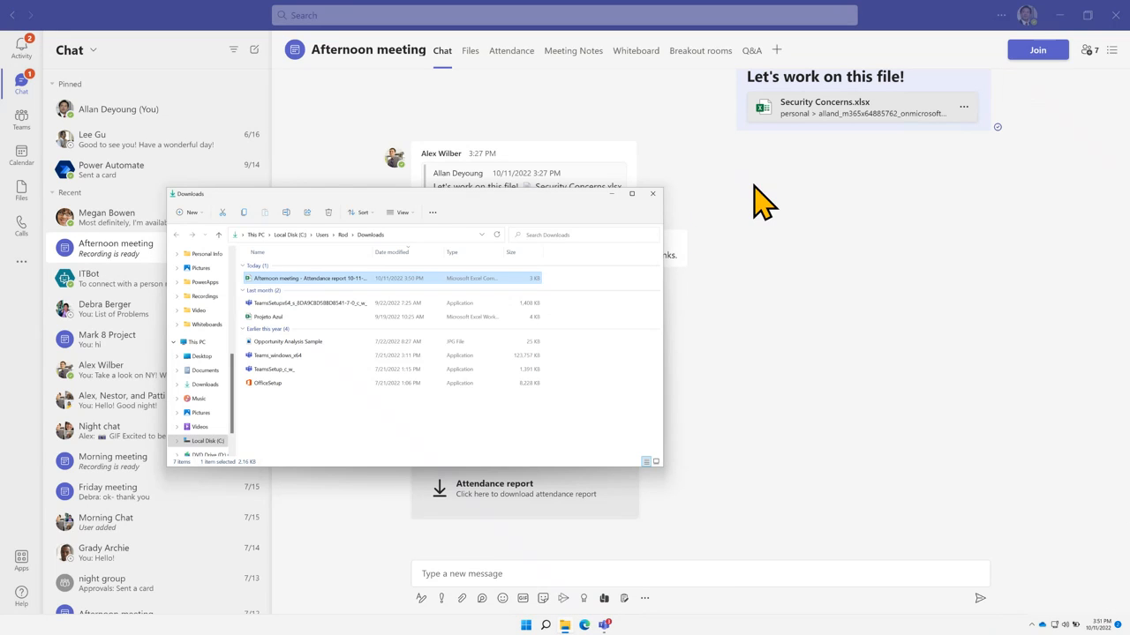
{"action": "left_click", "coordinate": [652, 195]}
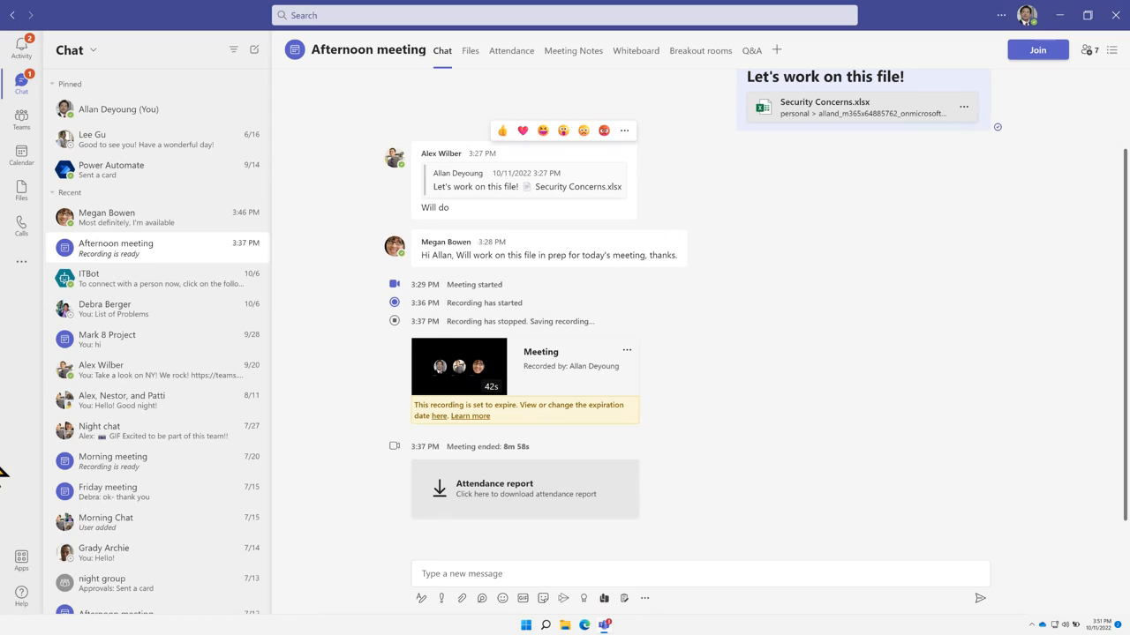